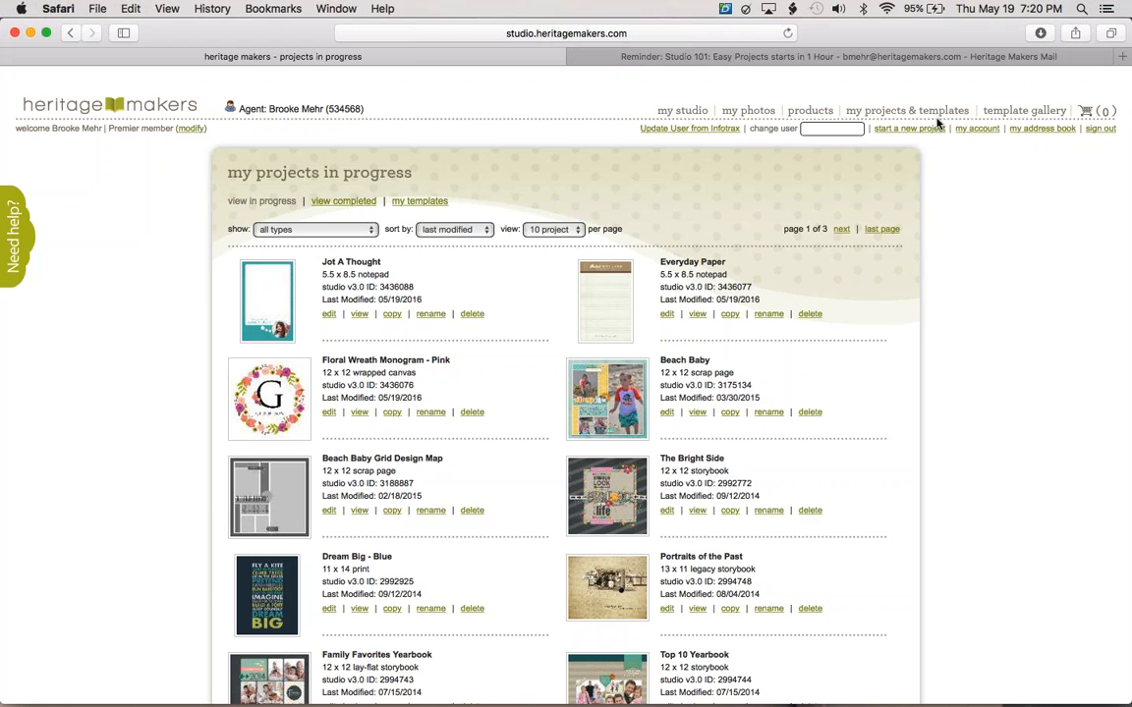
# Browse the template gallery and open the A True Gentleman iPhone 6 Case template.
pyautogui.moveTo(1007, 110)
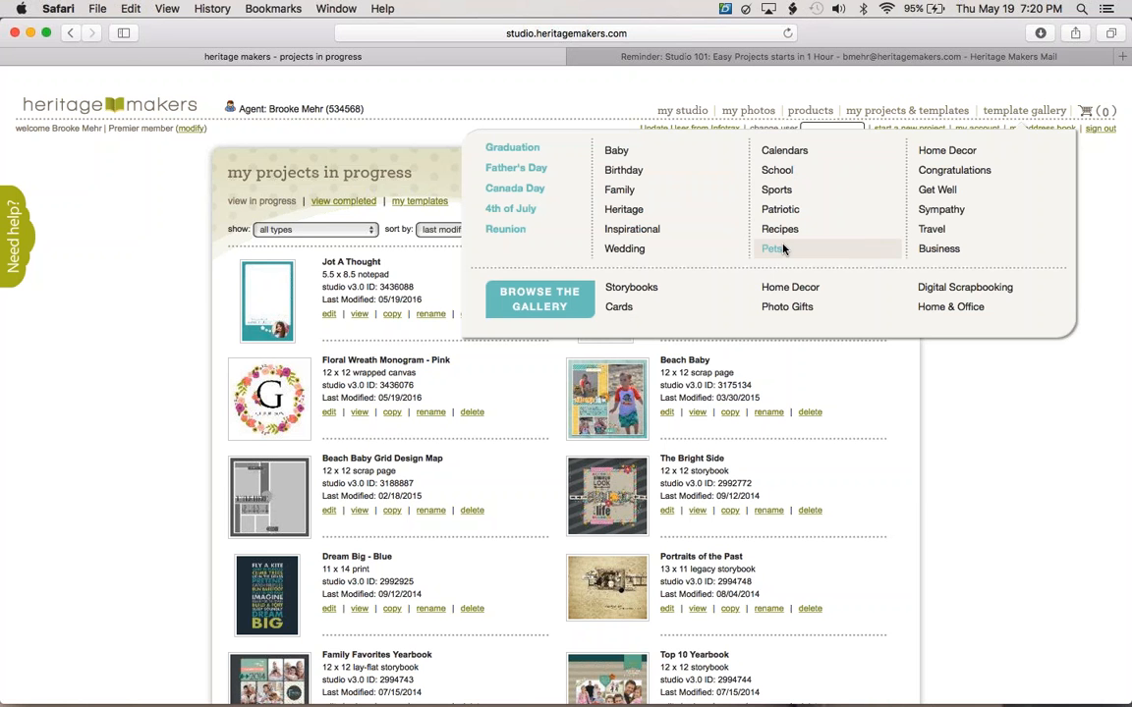
pyautogui.click(553, 305)
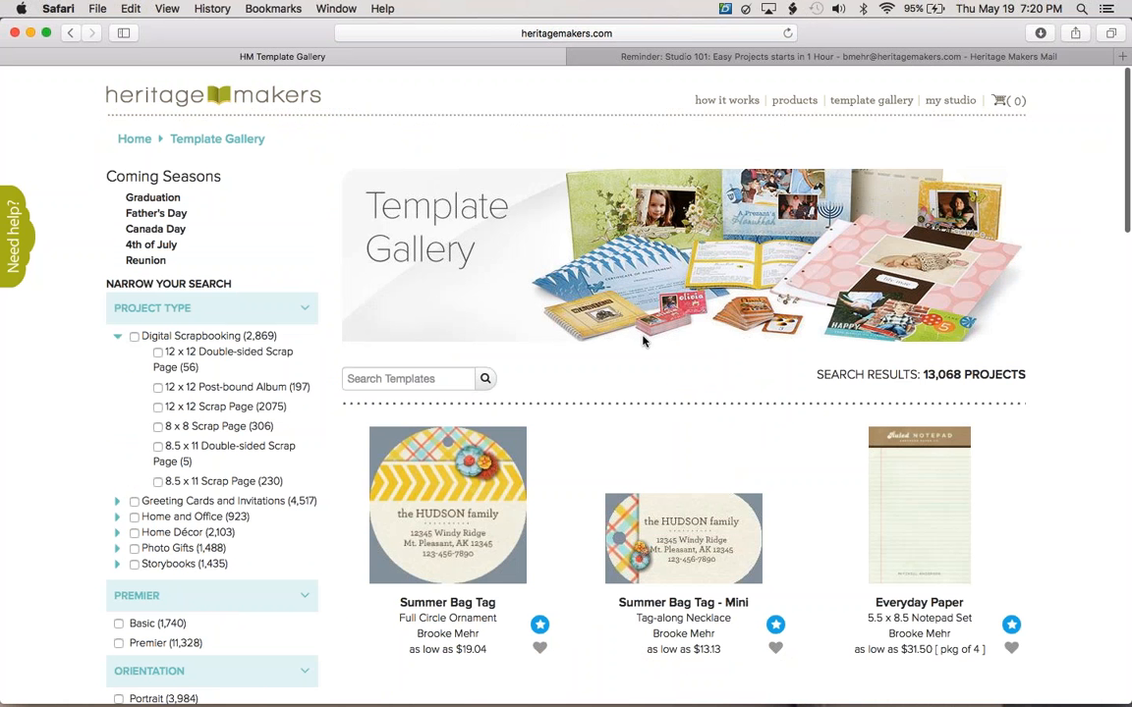
pyautogui.scroll(-1, 643, 341)
pyautogui.scroll(-5, 643, 341)
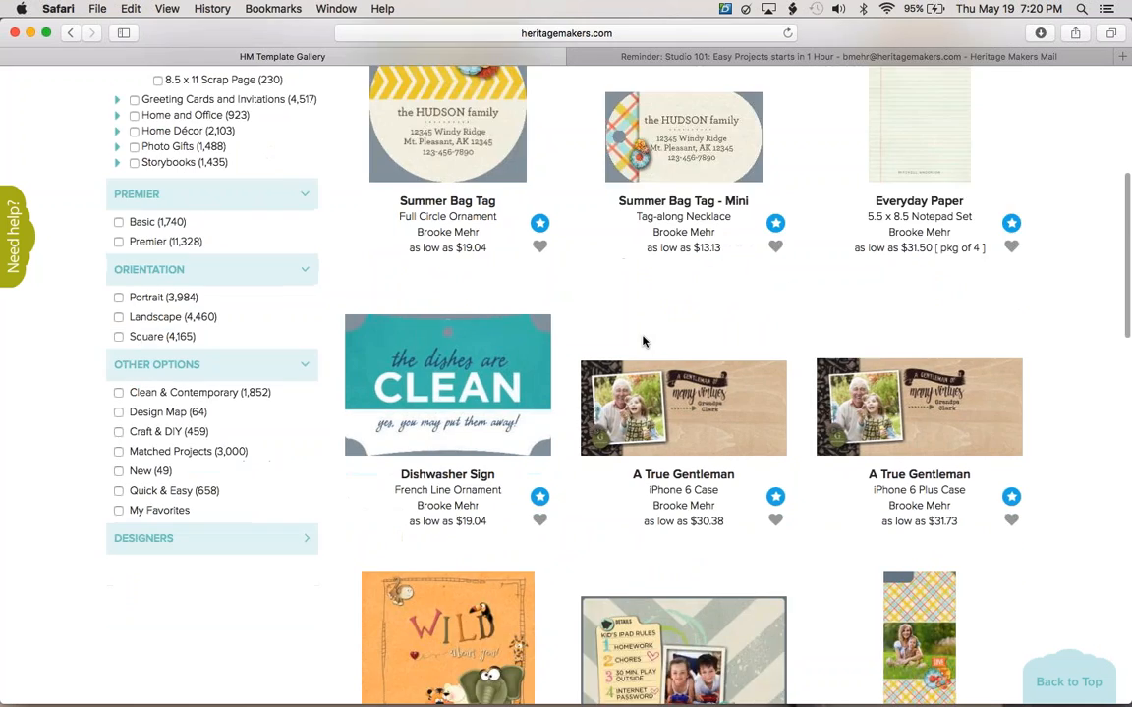
pyautogui.scroll(-18, 644, 341)
pyautogui.scroll(-20, 644, 341)
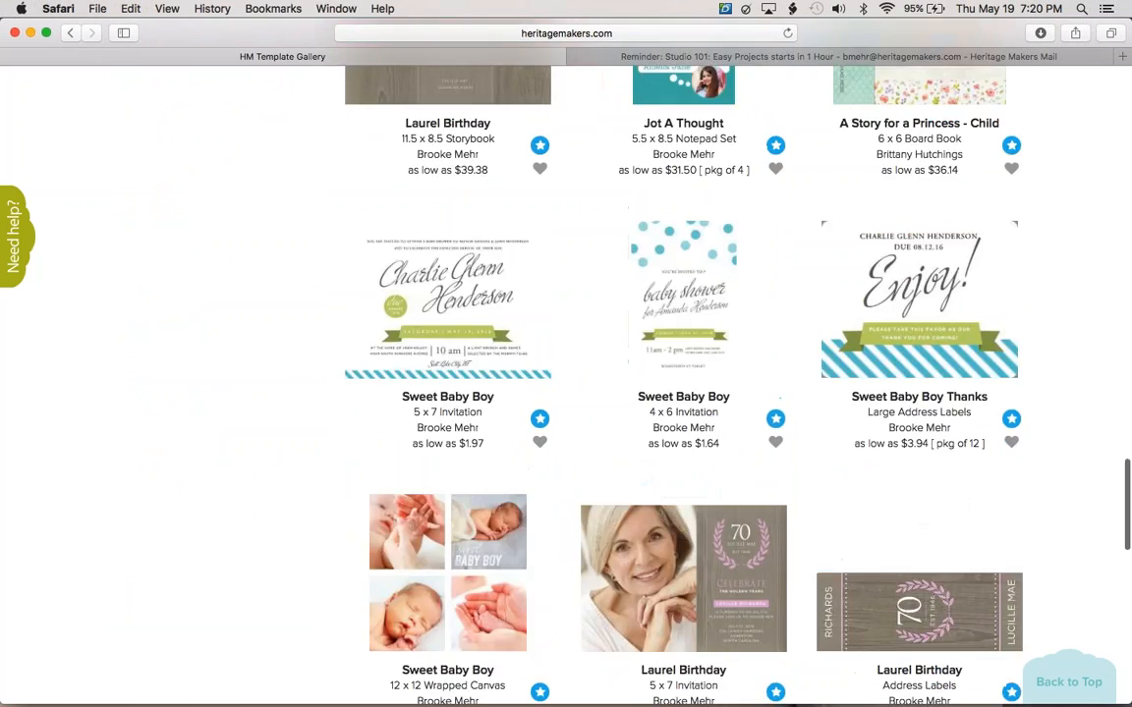
pyautogui.scroll(20, 644, 341)
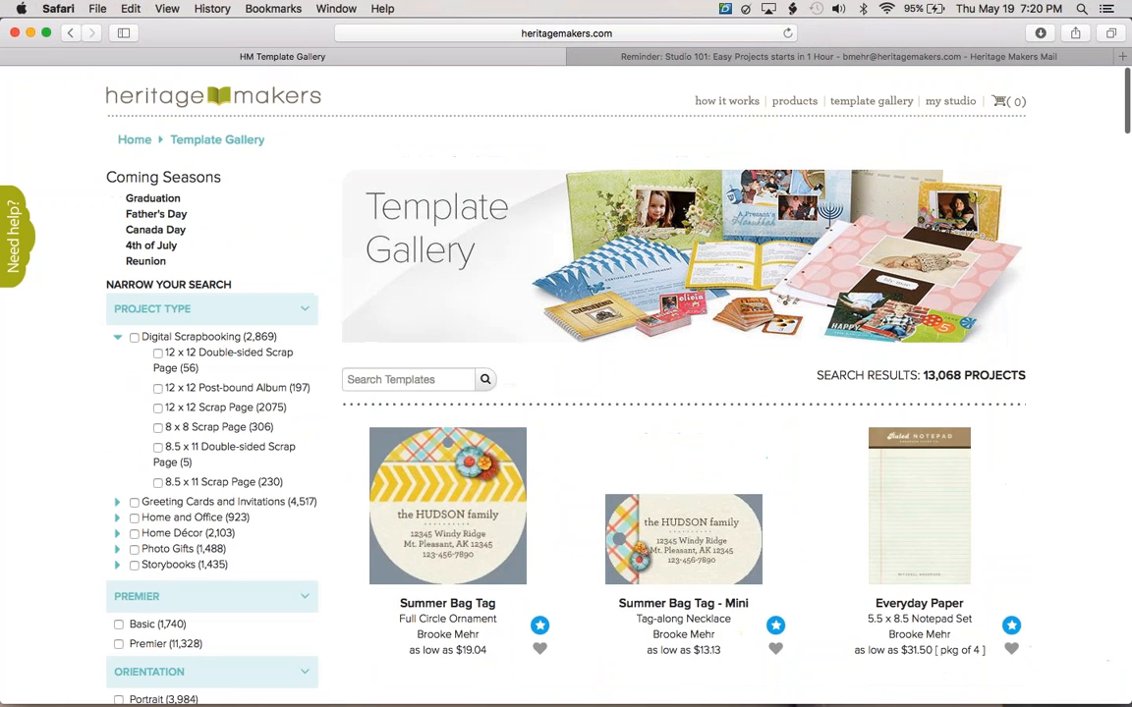
pyautogui.scroll(-2, 643, 341)
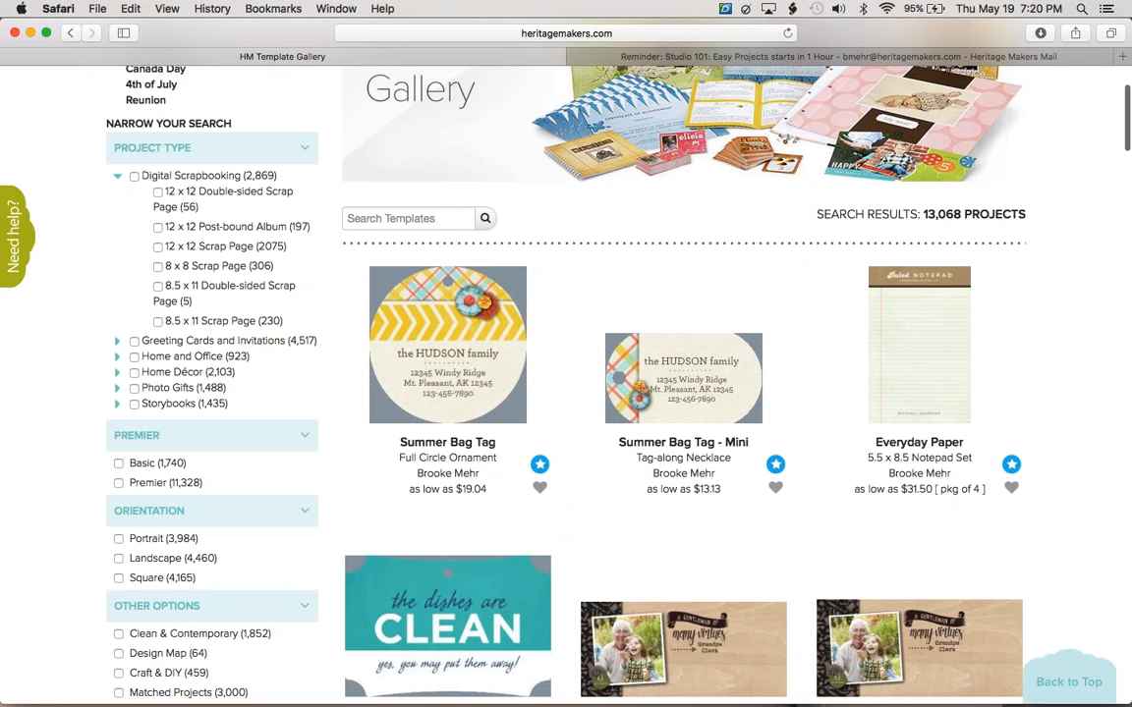
pyautogui.scroll(-1, 643, 341)
pyautogui.scroll(-5, 663, 354)
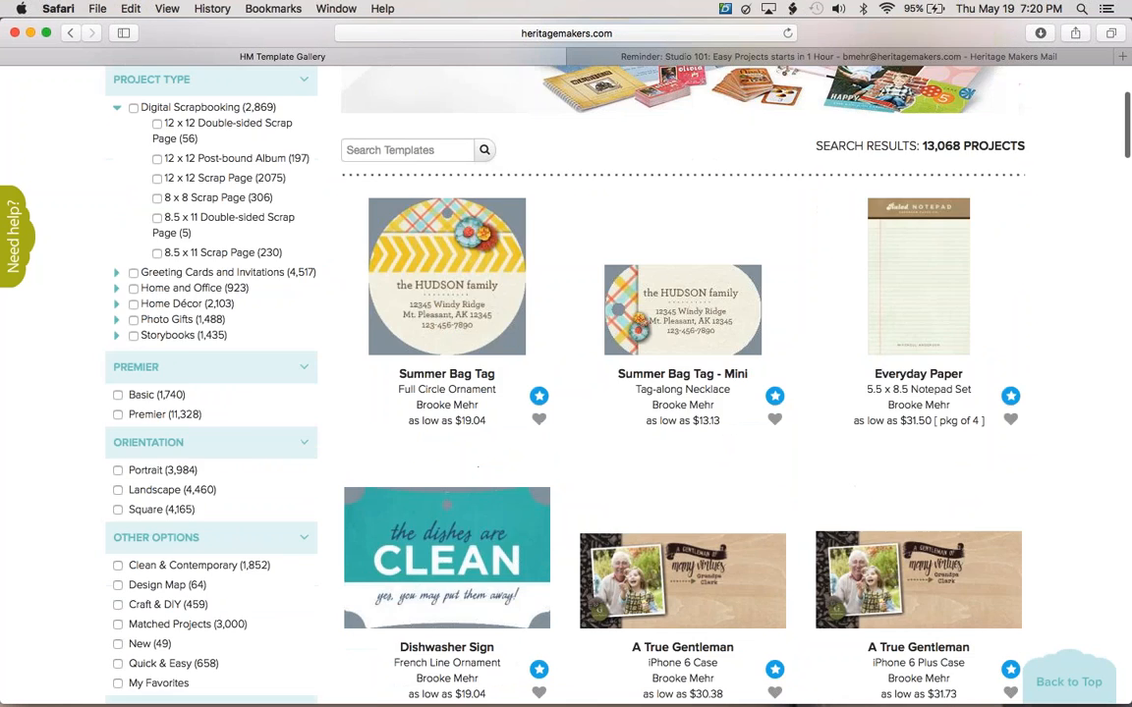
pyautogui.click(663, 353)
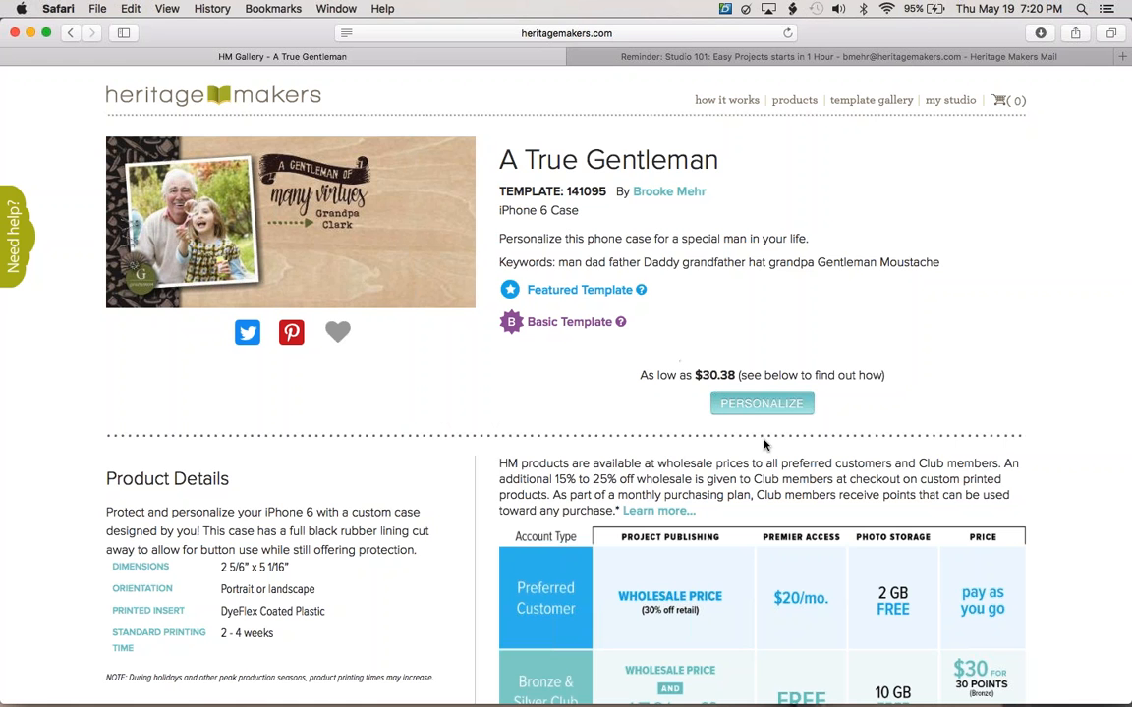
# Personalize the case, zoom out three levels, hide the design guide notes and show my photos.
pyautogui.click(749, 411)
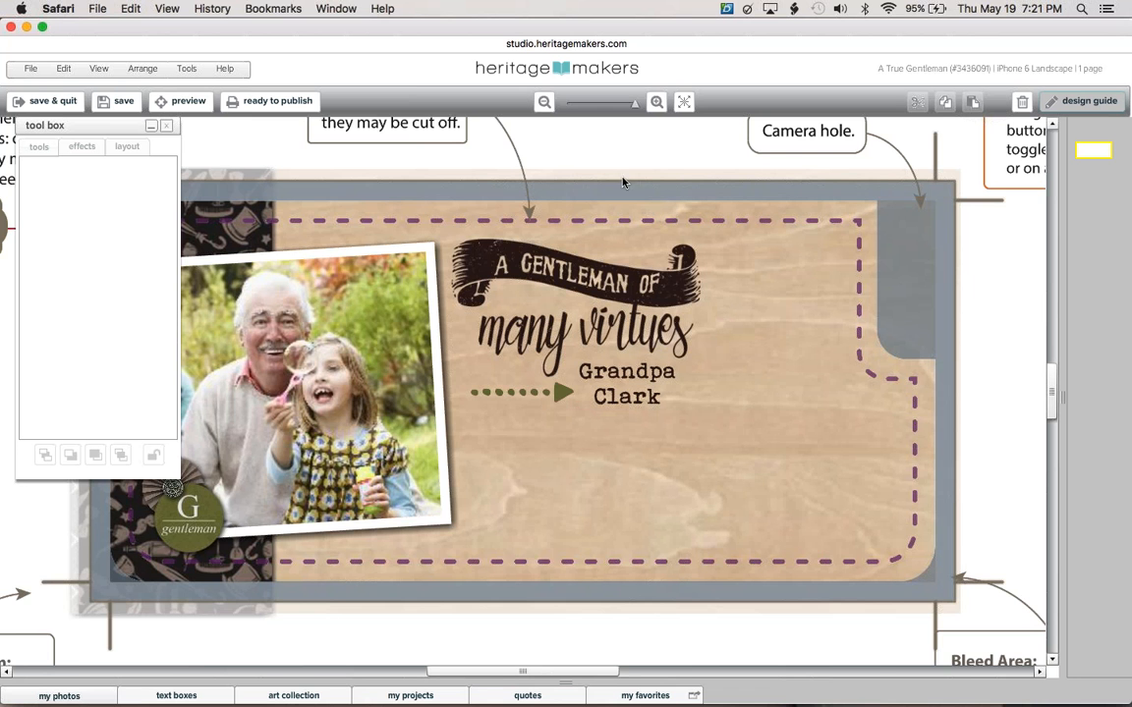
pyautogui.click(545, 102)
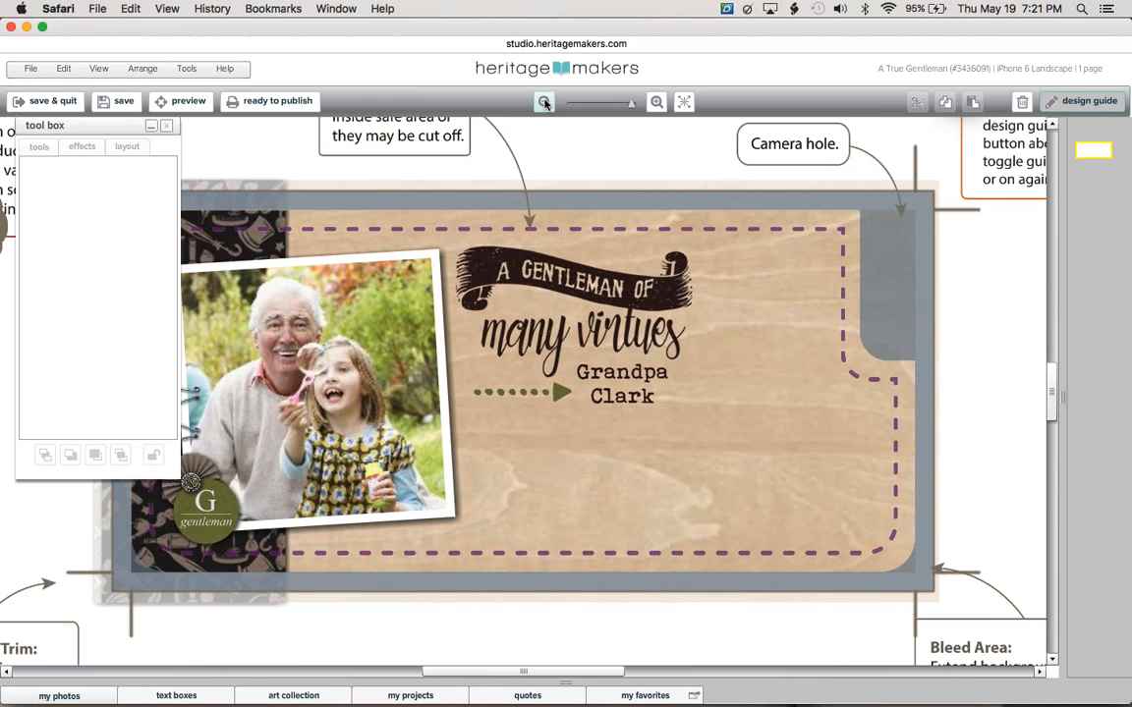
pyautogui.click(544, 102)
pyautogui.click(545, 102)
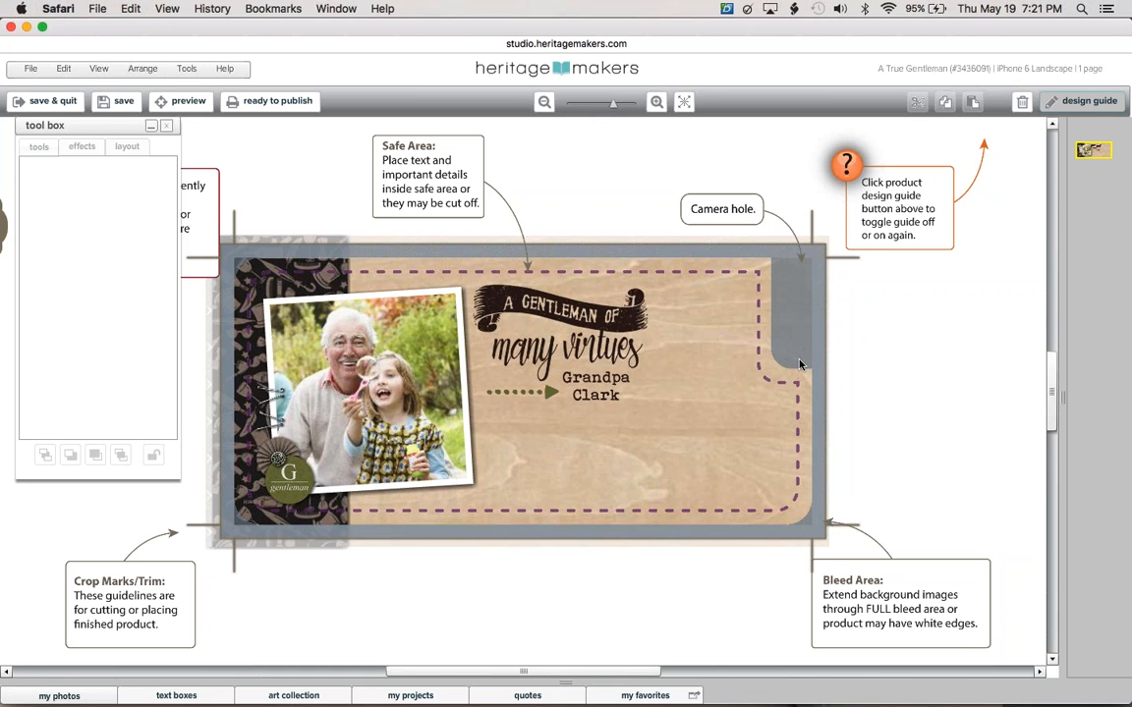
pyautogui.click(1087, 102)
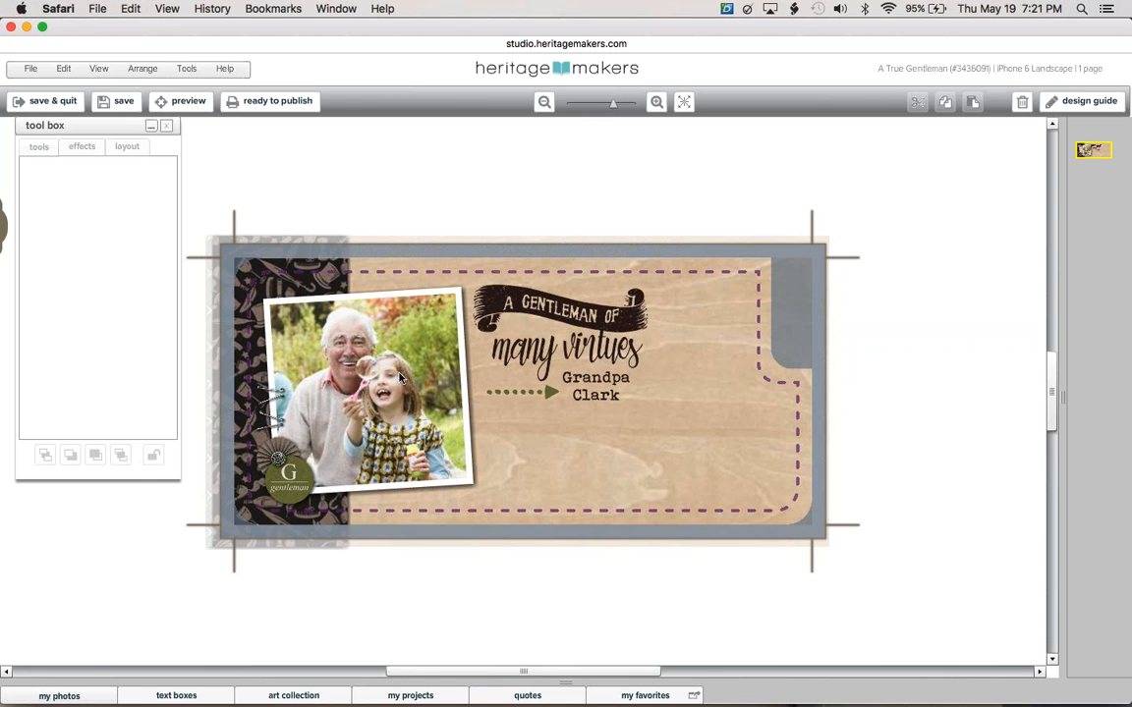
pyautogui.click(73, 696)
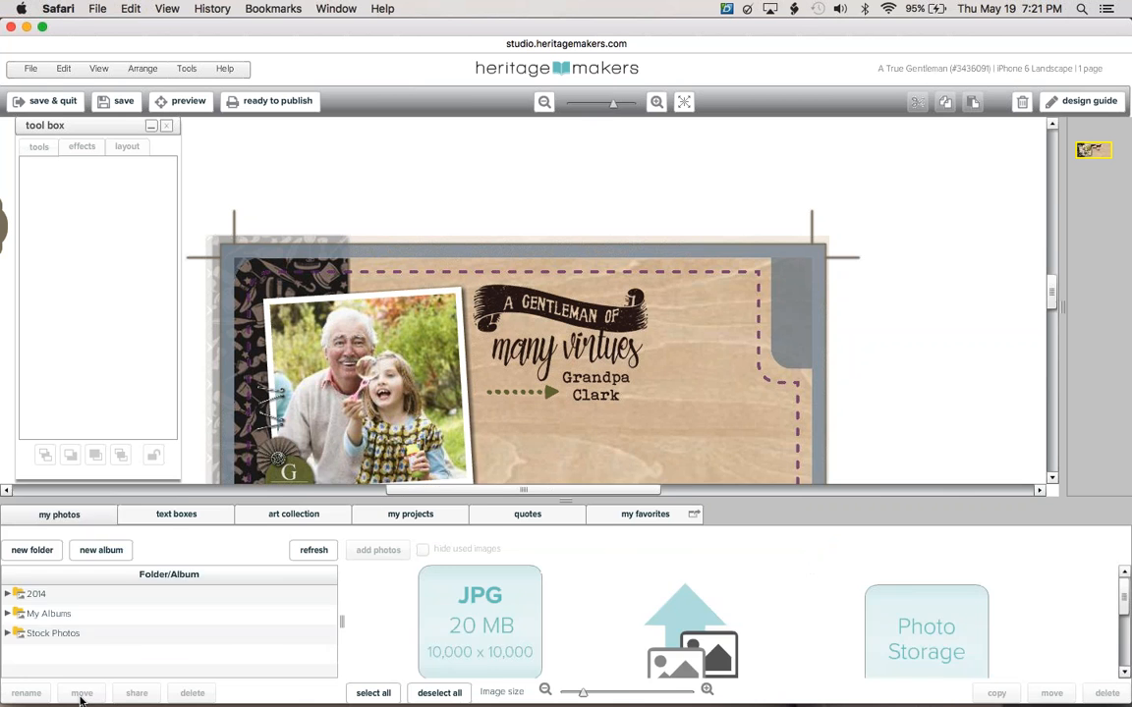
# Collapse the tool box panel and expand My Albums to show the My Photos album.
pyautogui.click(151, 129)
pyautogui.click(150, 128)
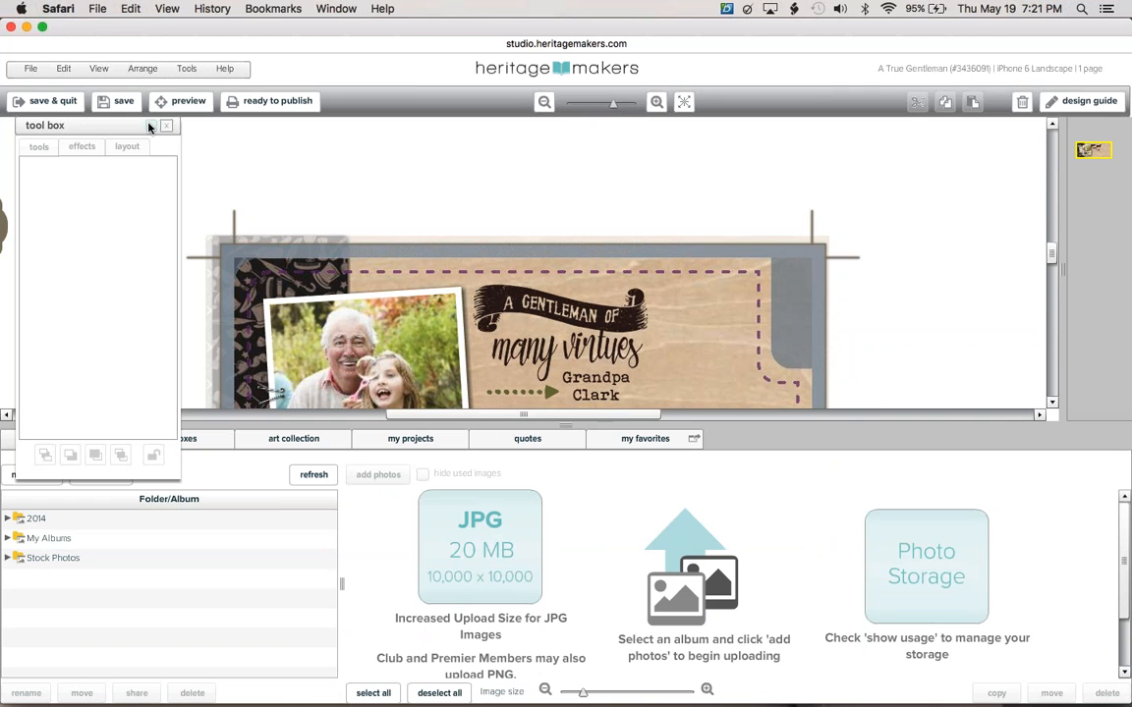
pyautogui.click(150, 126)
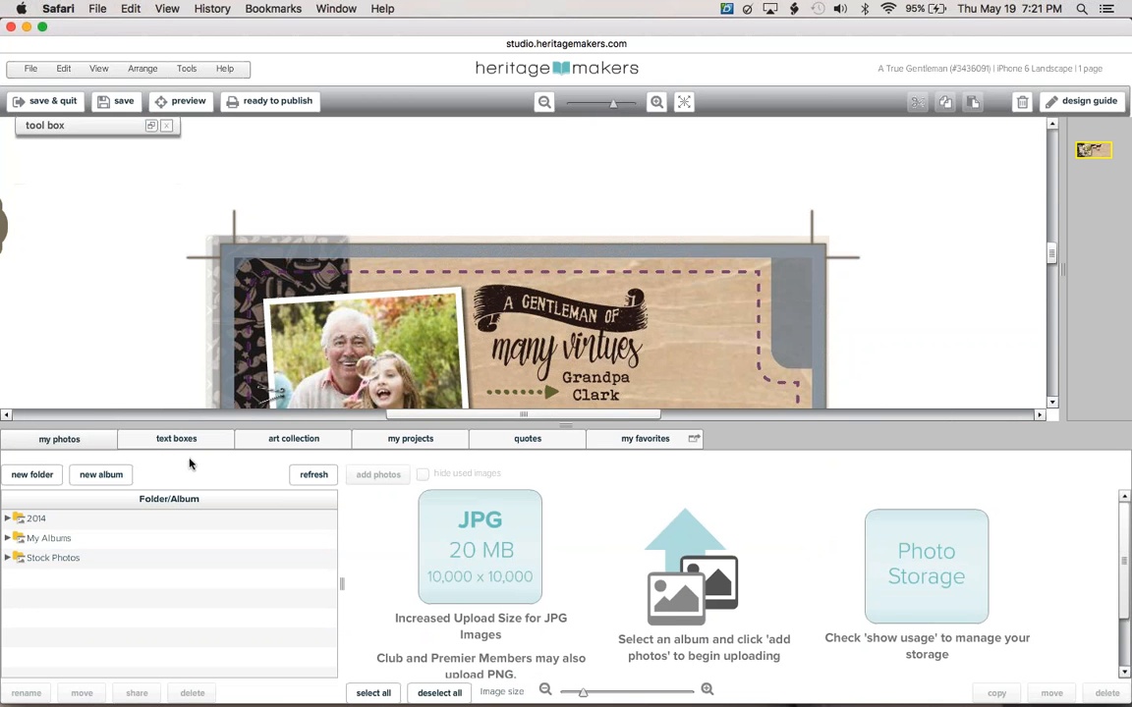
pyautogui.click(80, 539)
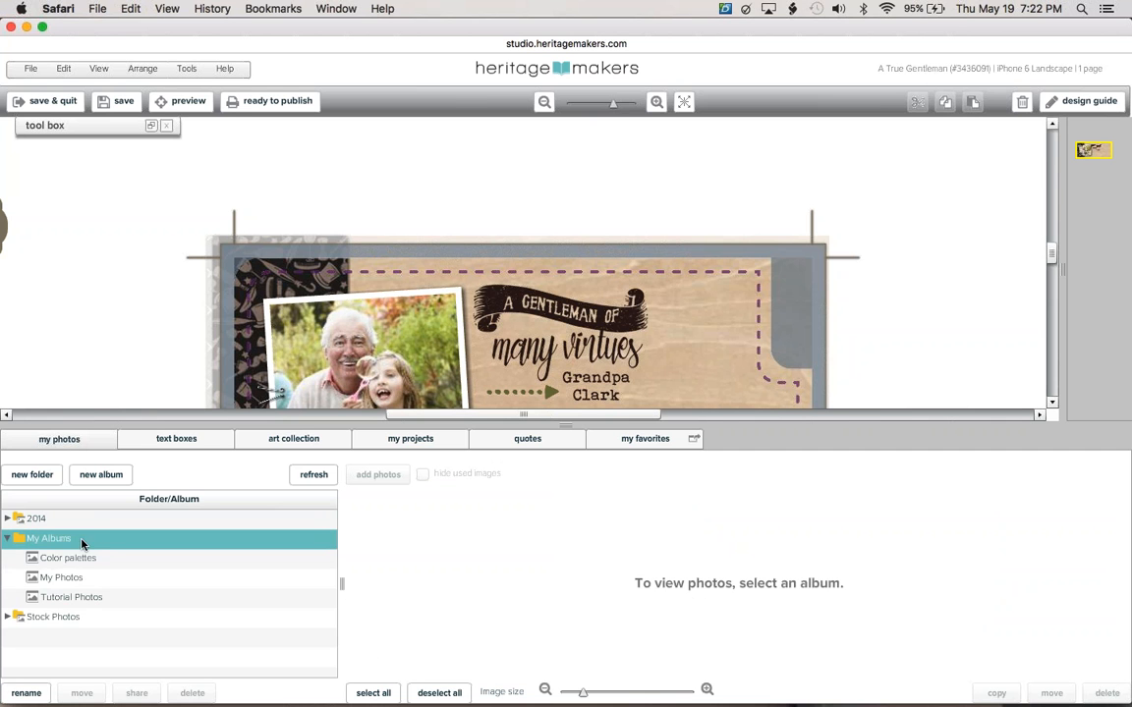
pyautogui.click(88, 577)
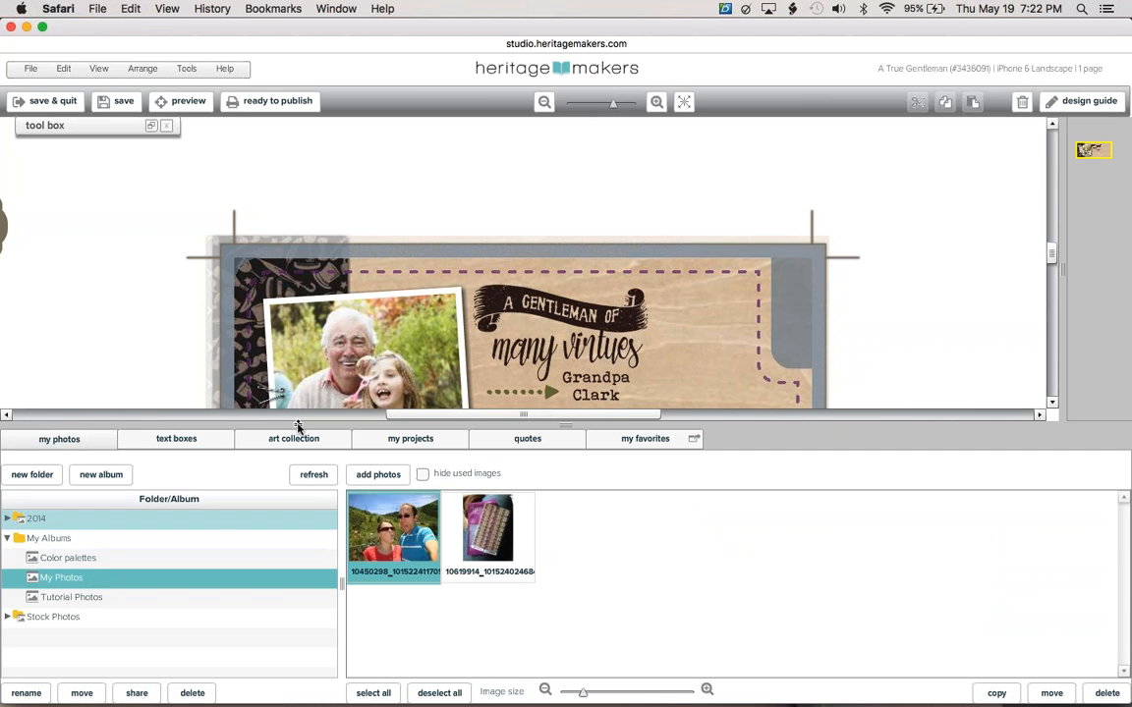
# Fit the case to screen, select its photo, and open the Tutorial Photos album.
pyautogui.click(684, 104)
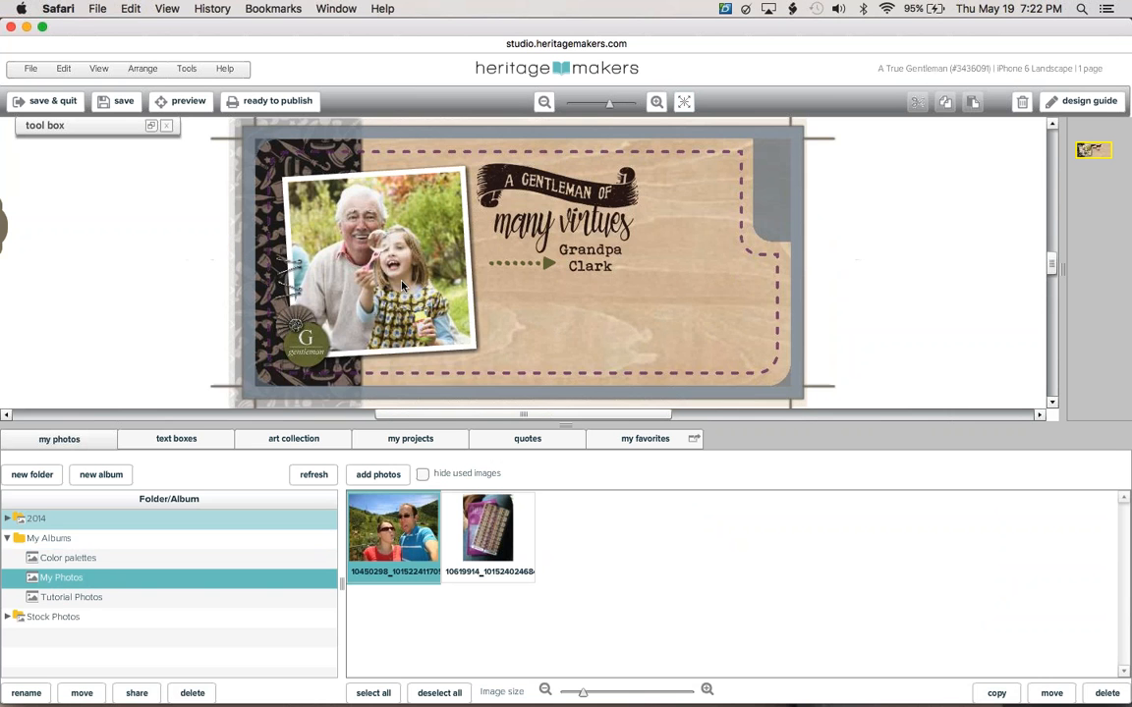
pyautogui.click(400, 286)
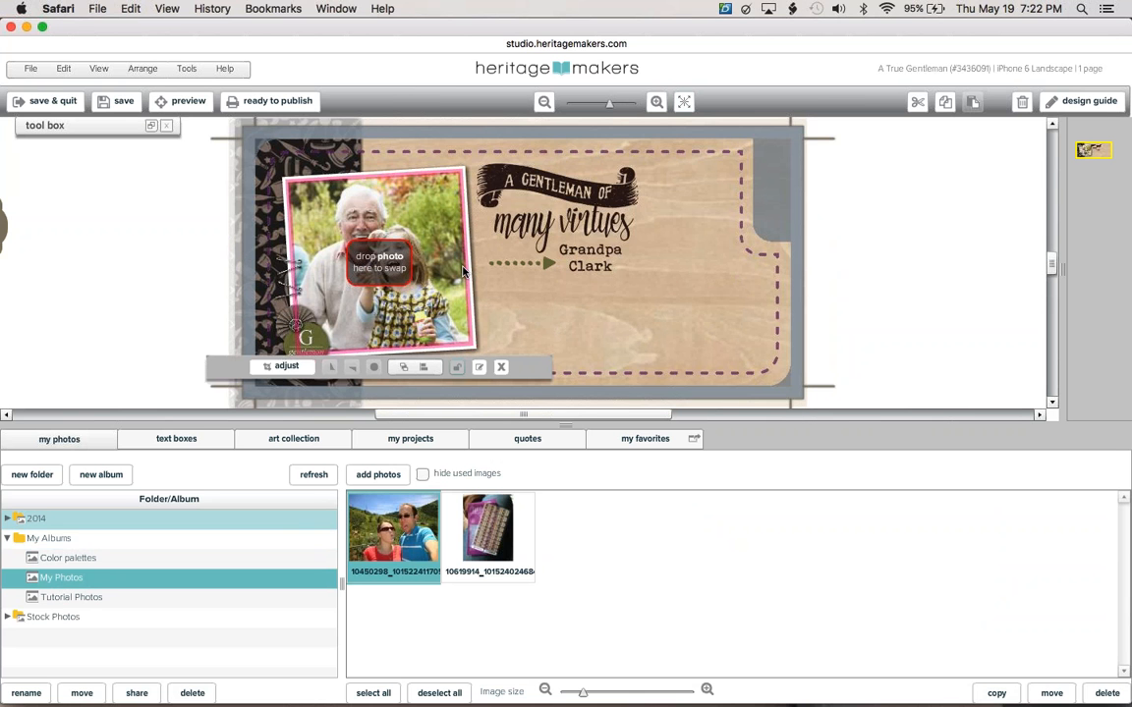
pyautogui.click(99, 602)
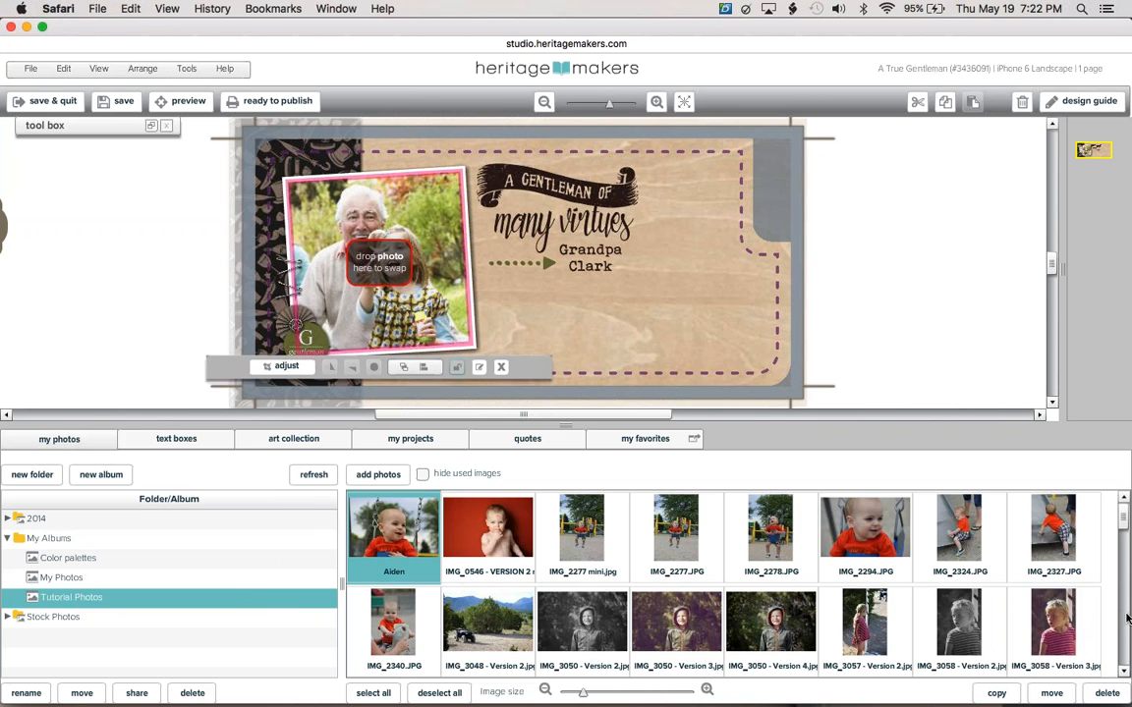
pyautogui.scroll(-5, 1007, 560)
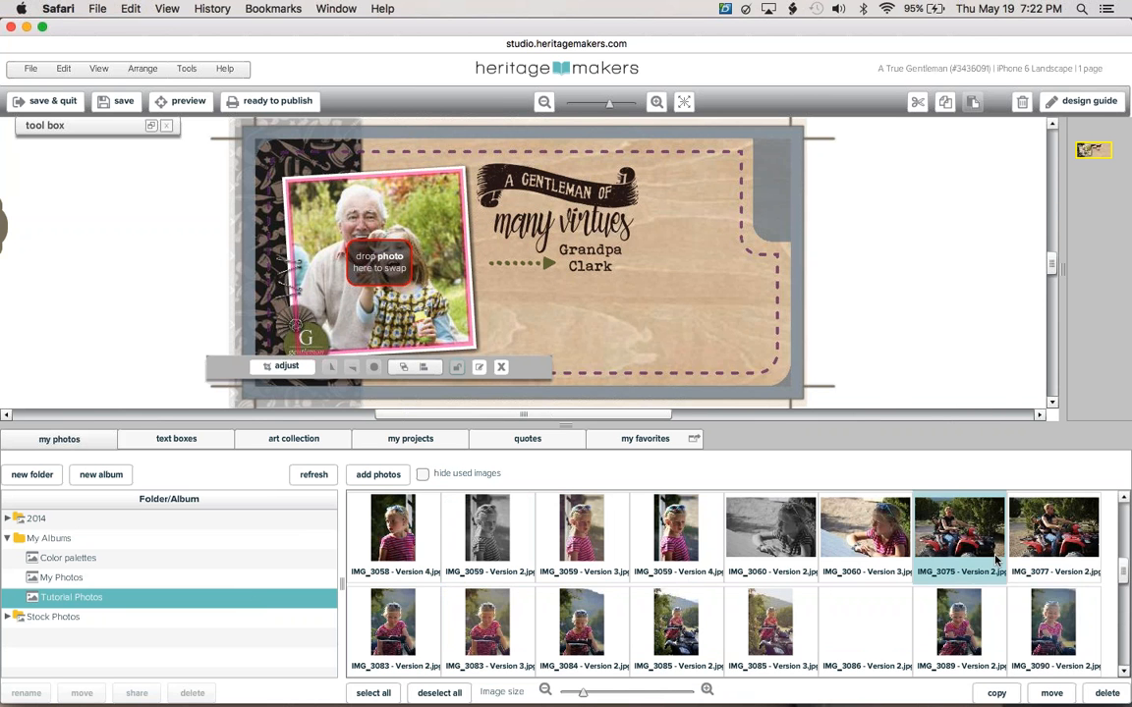
# Drag IMG_3075 - Version 2.jpg into the case's photo frame and reselect the frame.
pyautogui.moveTo(995, 560); pyautogui.dragTo(383, 267)
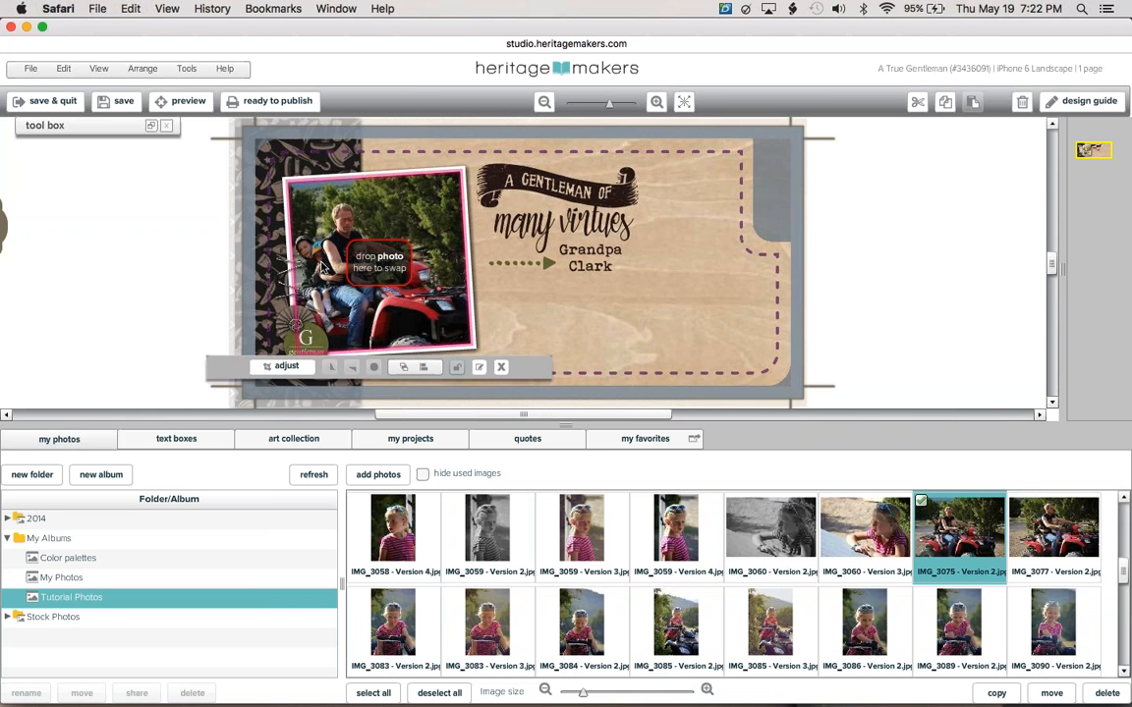
pyautogui.click(155, 224)
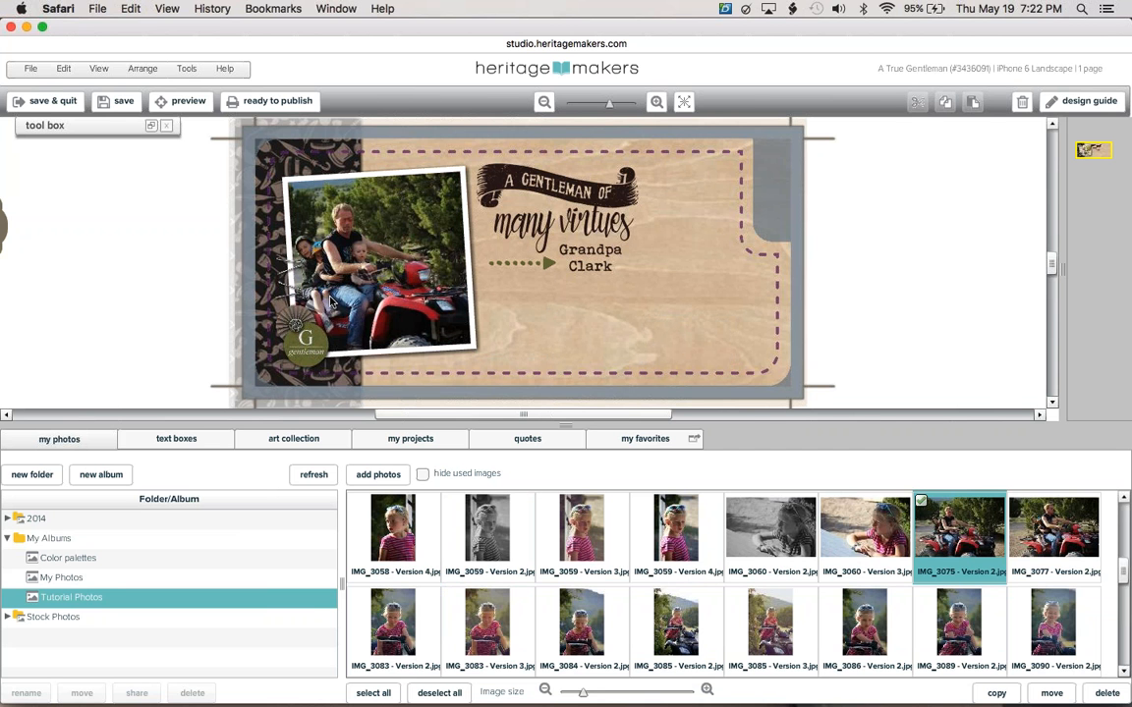
pyautogui.click(349, 256)
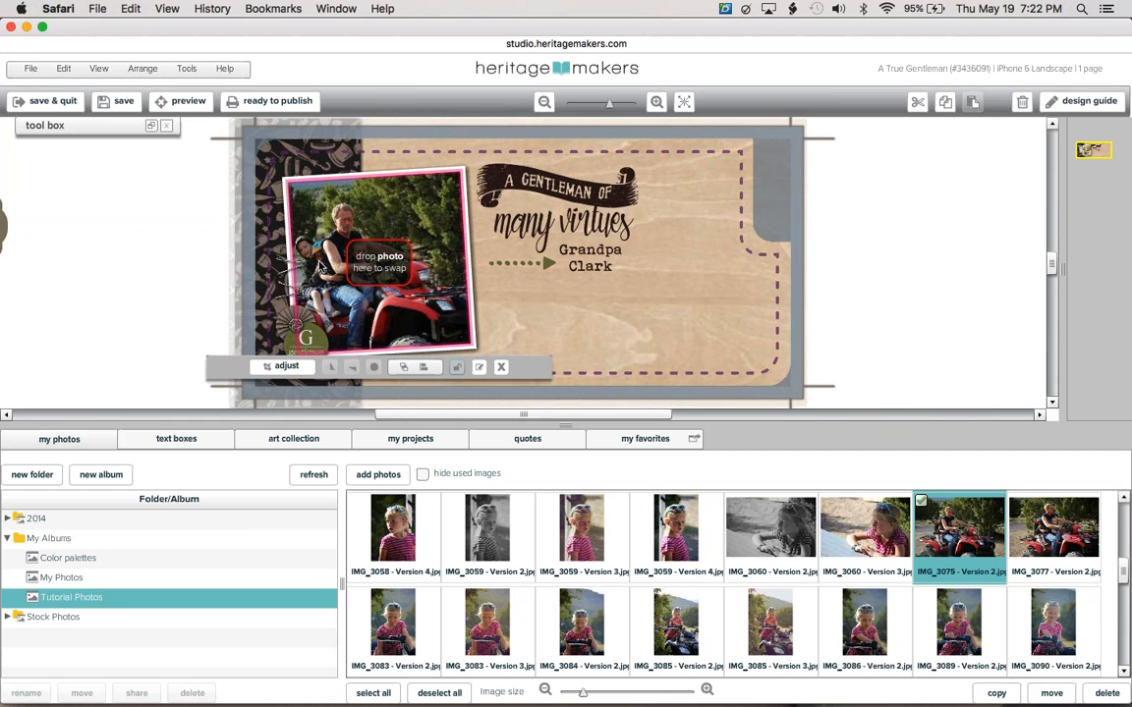
# Expand the tool box and nudge the ATV photo within its frame.
pyautogui.click(150, 128)
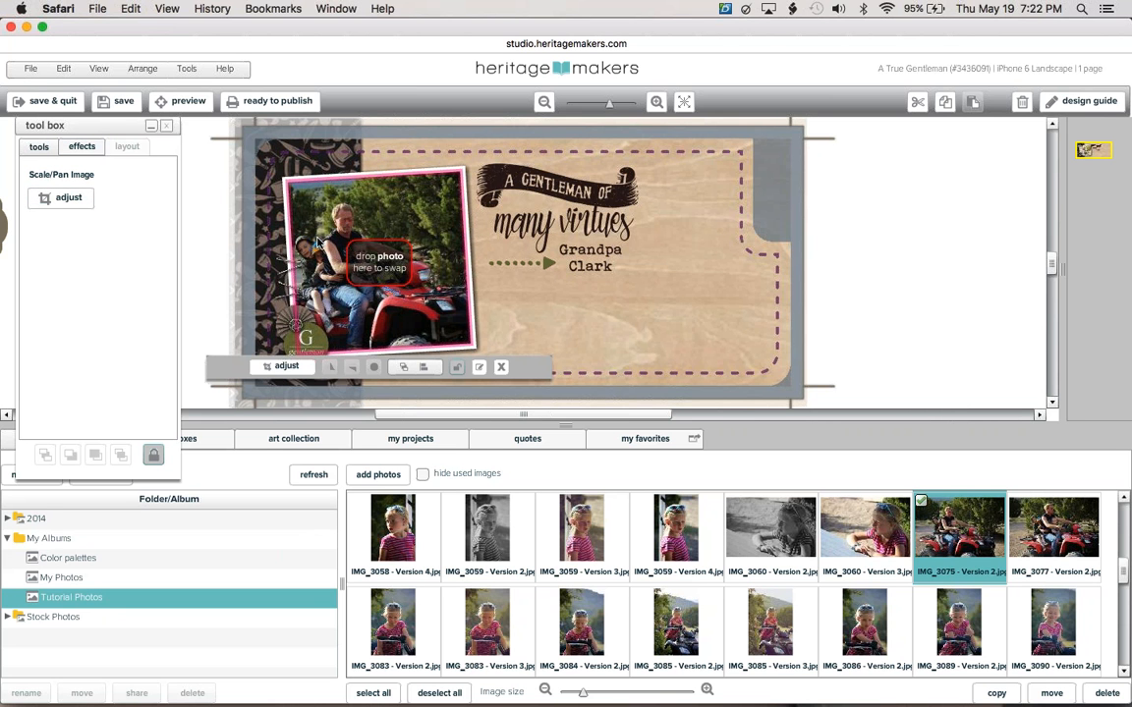
pyautogui.click(73, 197)
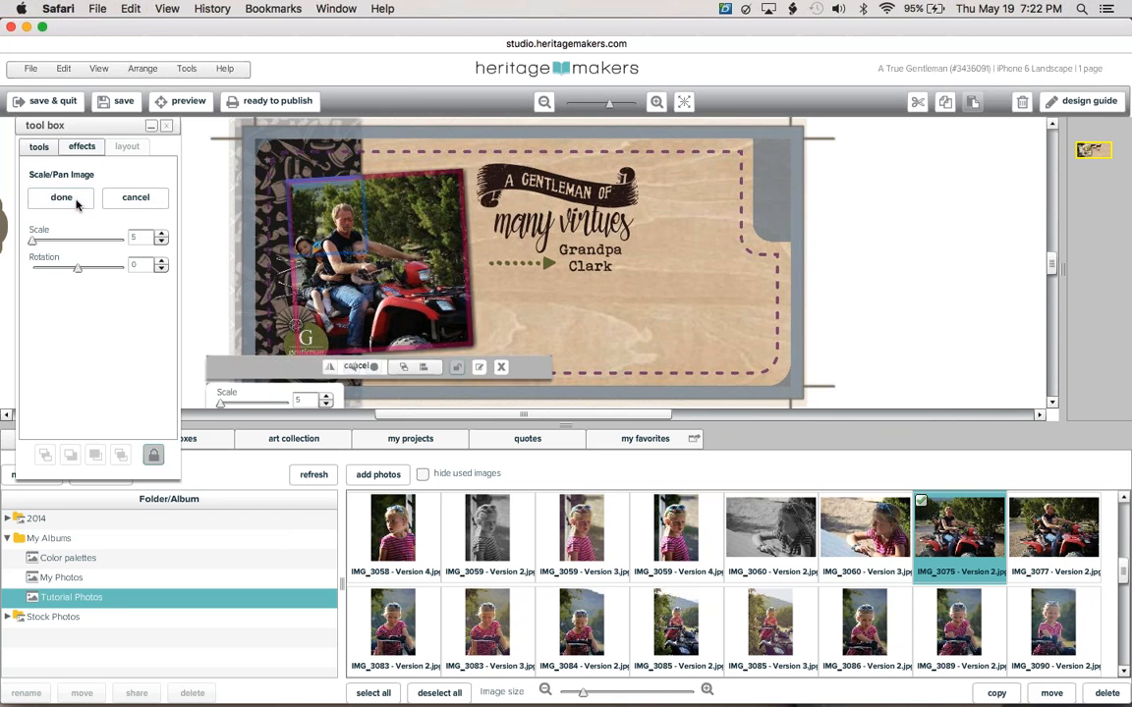
pyautogui.moveTo(340, 252); pyautogui.dragTo(335, 225)
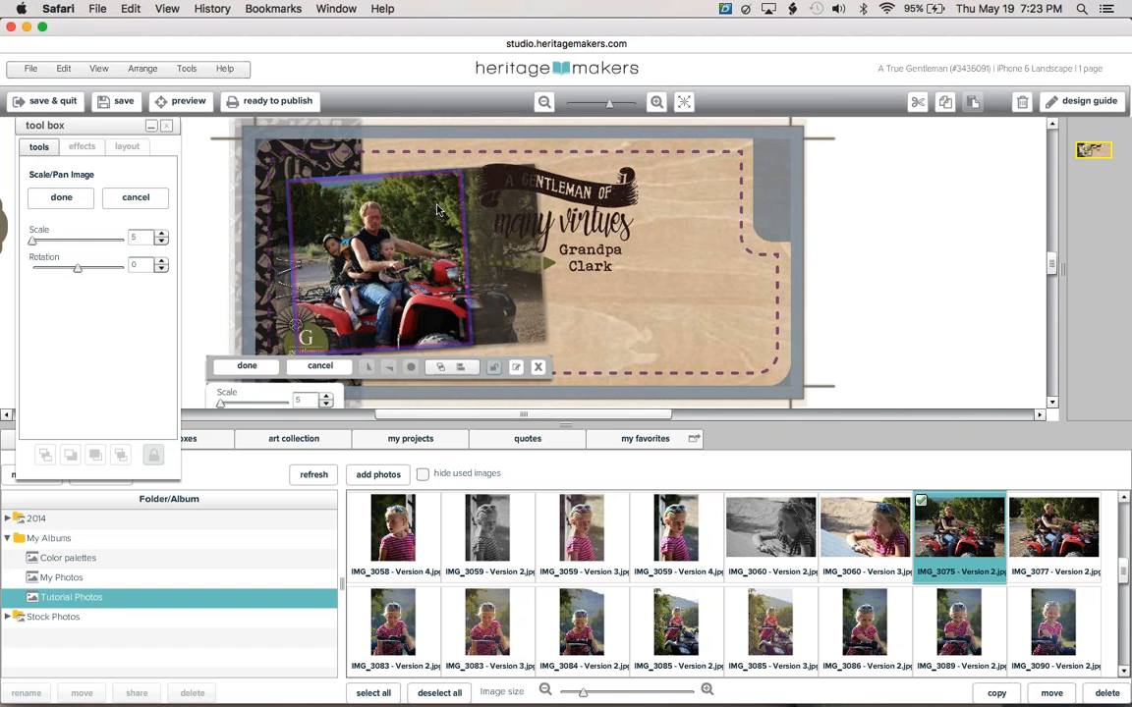
pyautogui.moveTo(345, 230); pyautogui.dragTo(347, 239)
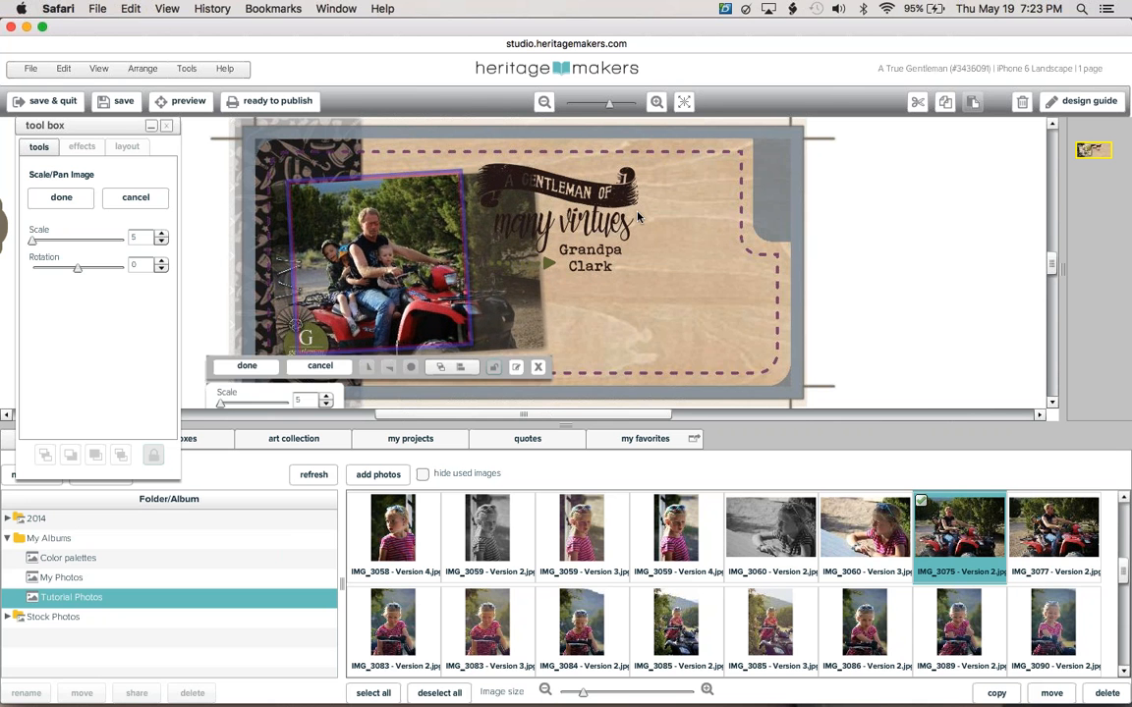
pyautogui.click(840, 233)
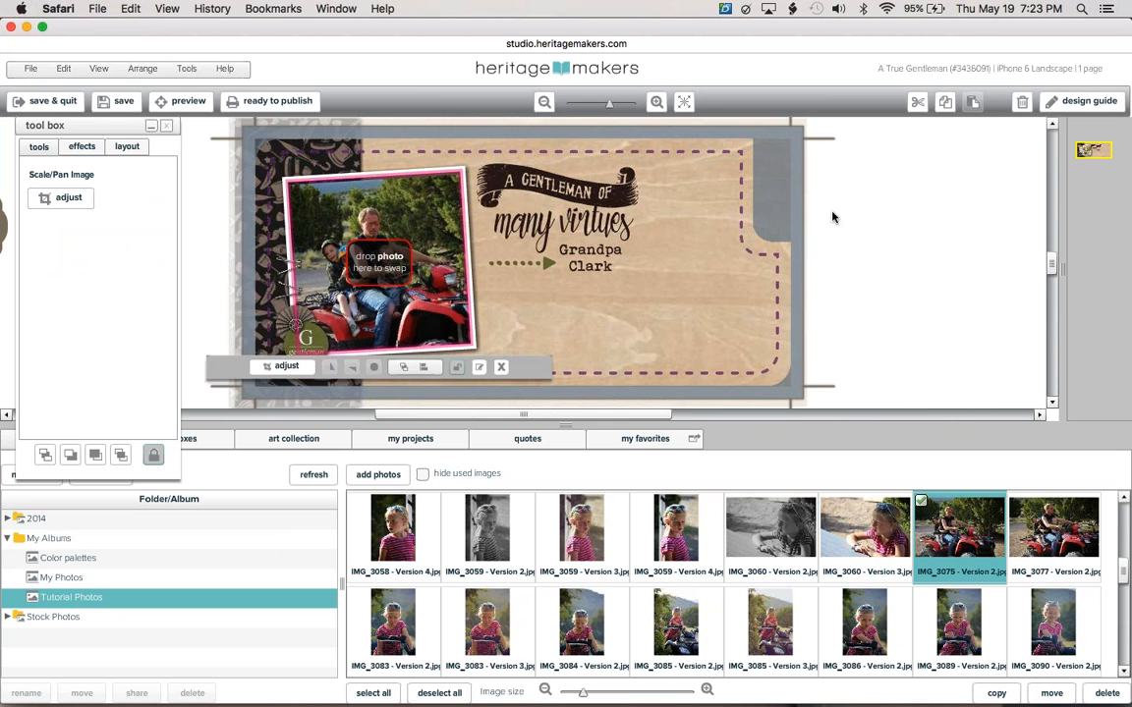
pyautogui.click(832, 217)
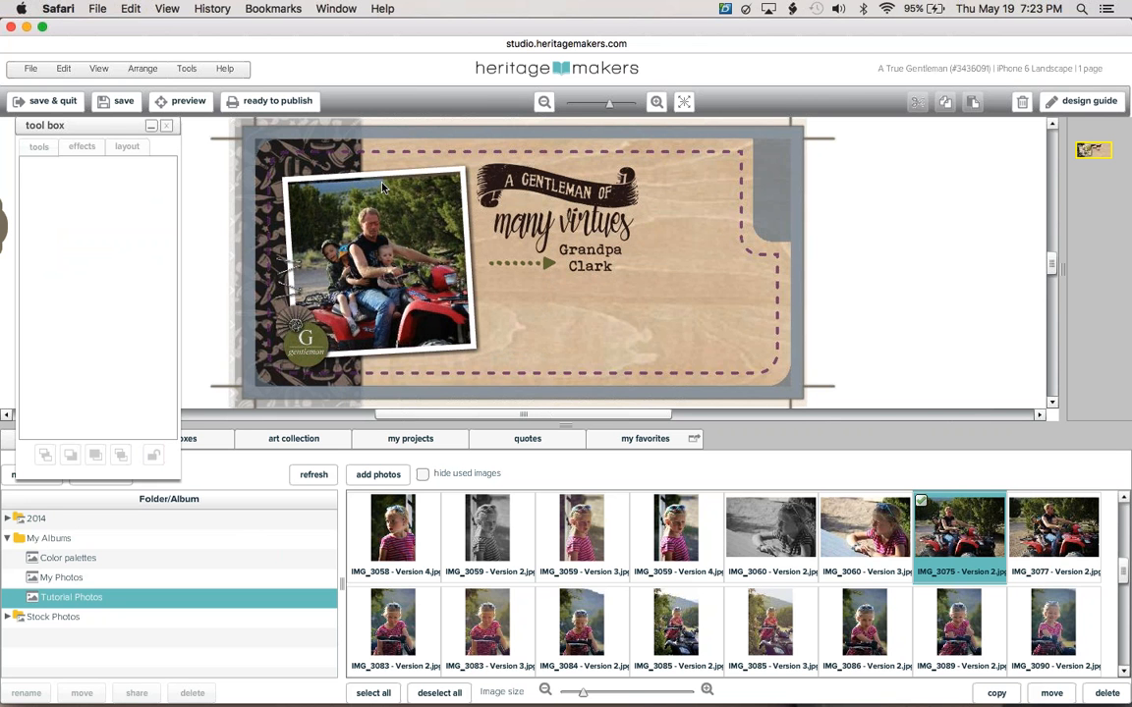
# Set the ATV photo's scale to 5.5 and shift it slightly right and up.
pyautogui.click(308, 172)
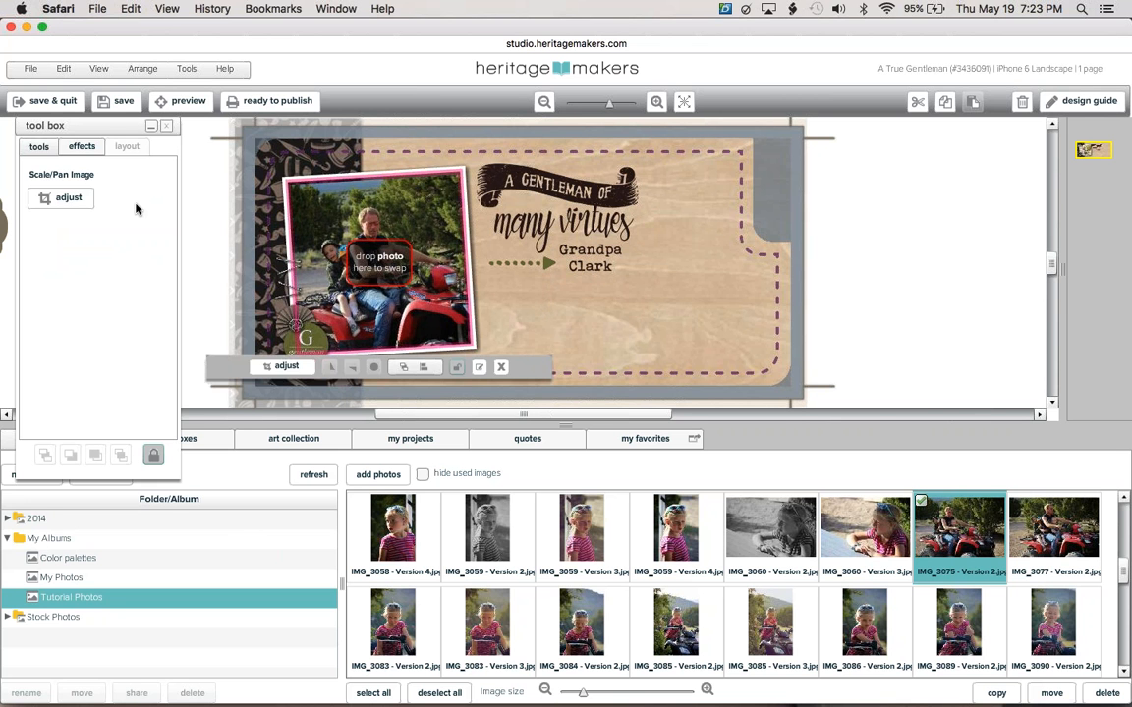
pyautogui.click(71, 205)
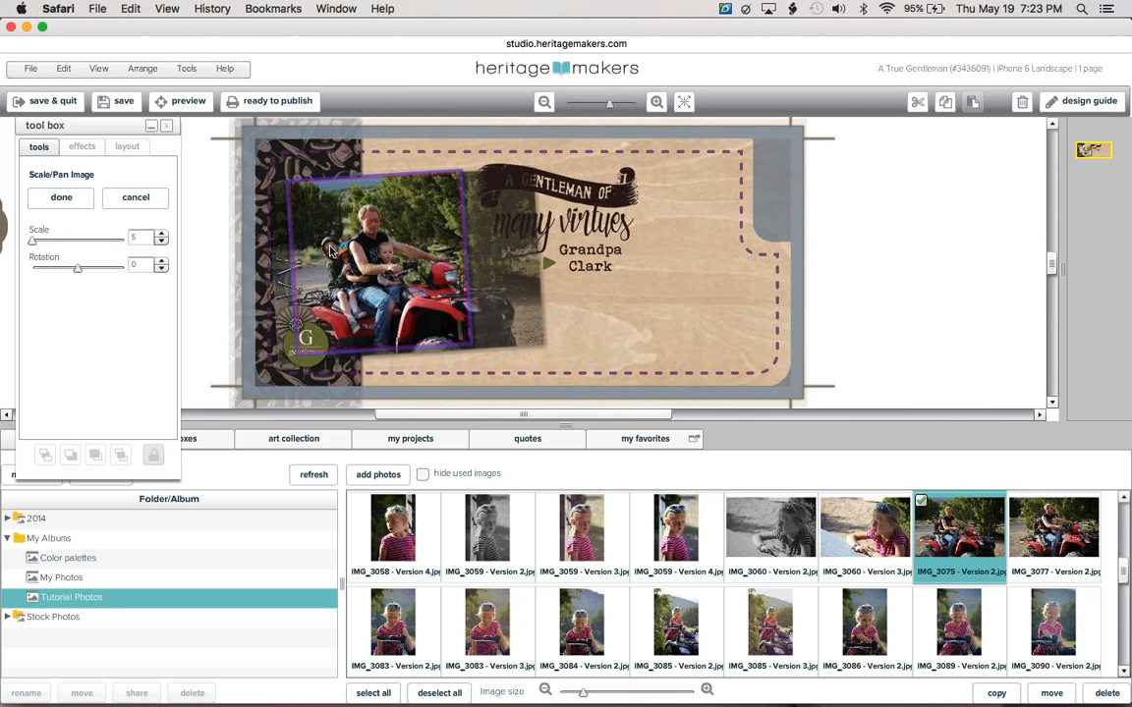
pyautogui.click(163, 237)
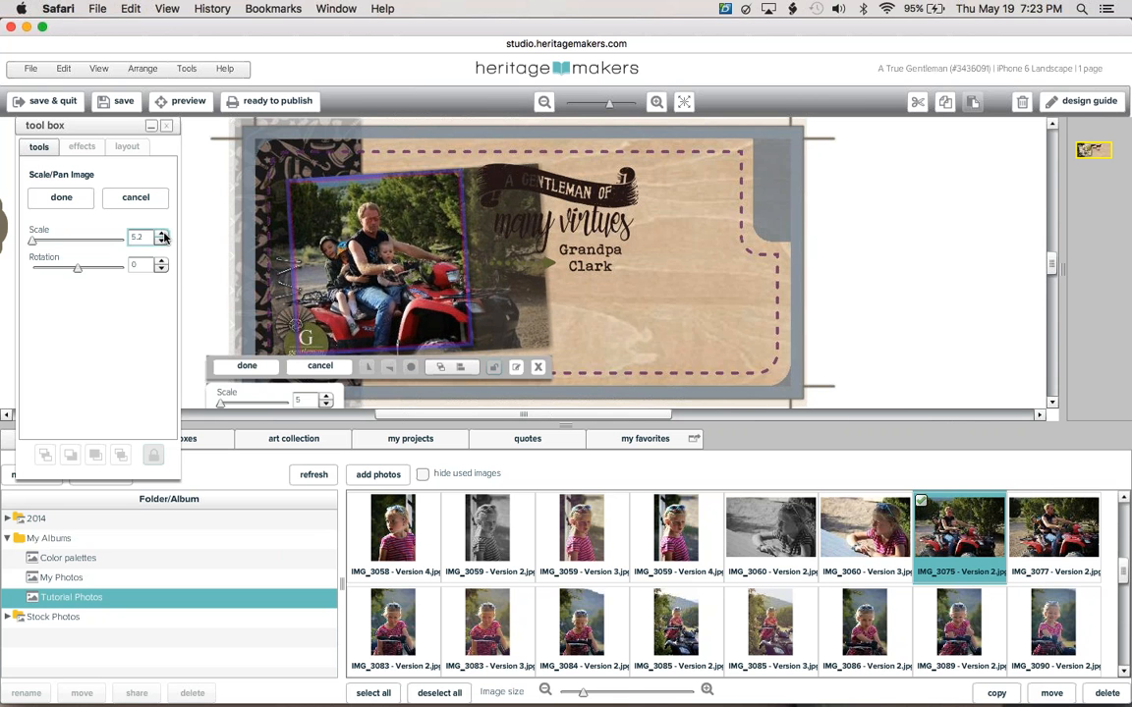
pyautogui.click(163, 237)
pyautogui.click(164, 237)
pyautogui.click(163, 237)
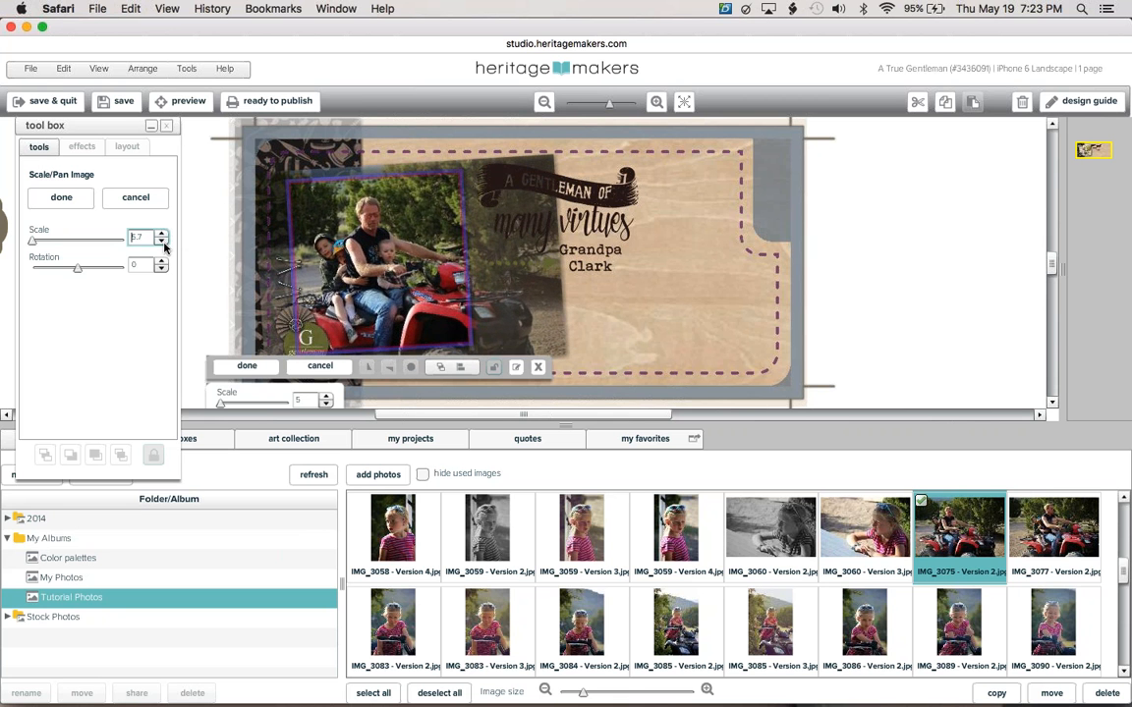
pyautogui.click(162, 242)
pyautogui.click(163, 239)
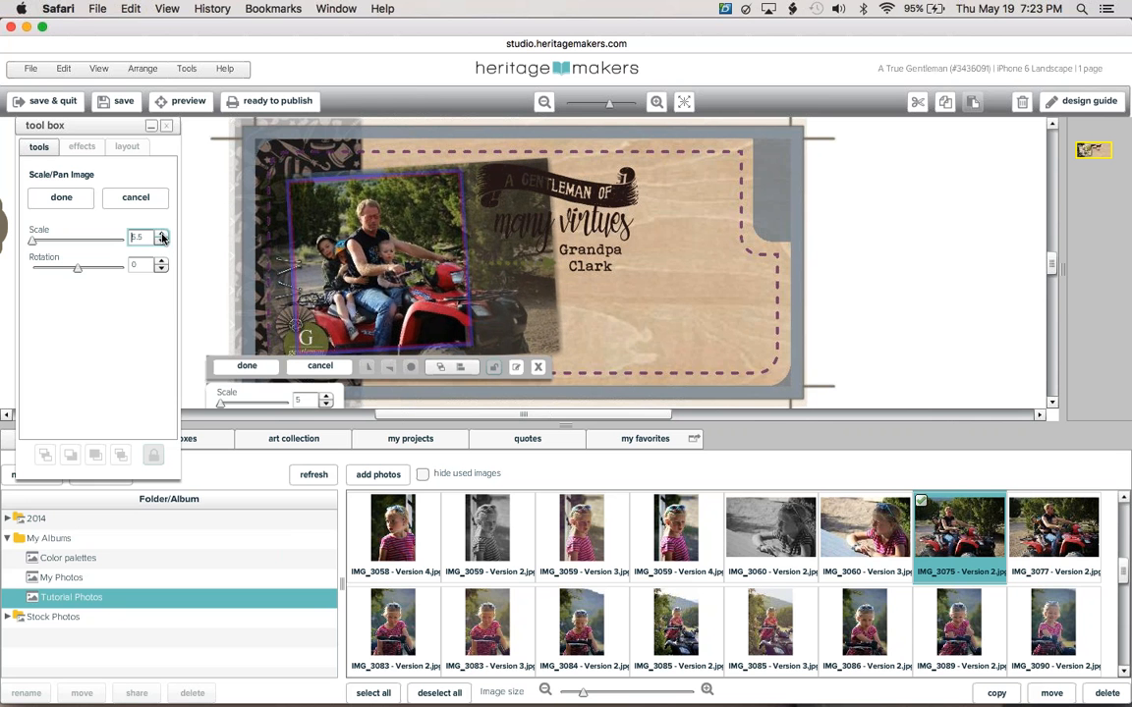
pyautogui.click(357, 238)
pyautogui.moveTo(357, 239); pyautogui.dragTo(370, 242)
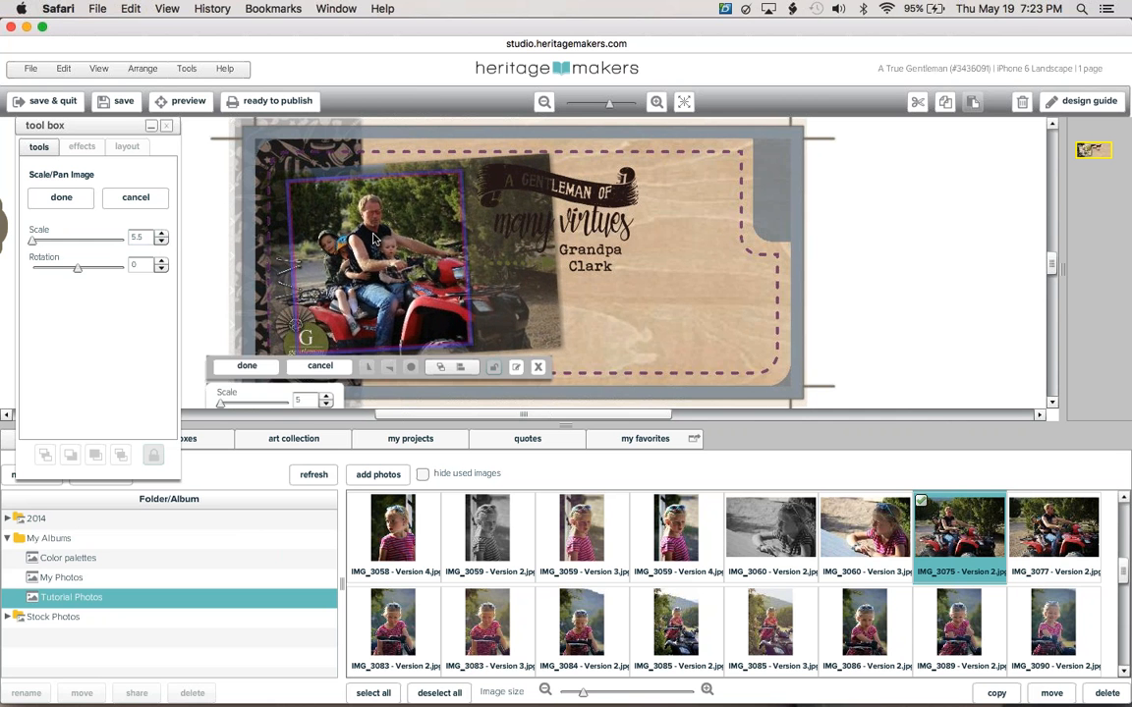
pyautogui.click(49, 205)
pyautogui.click(196, 226)
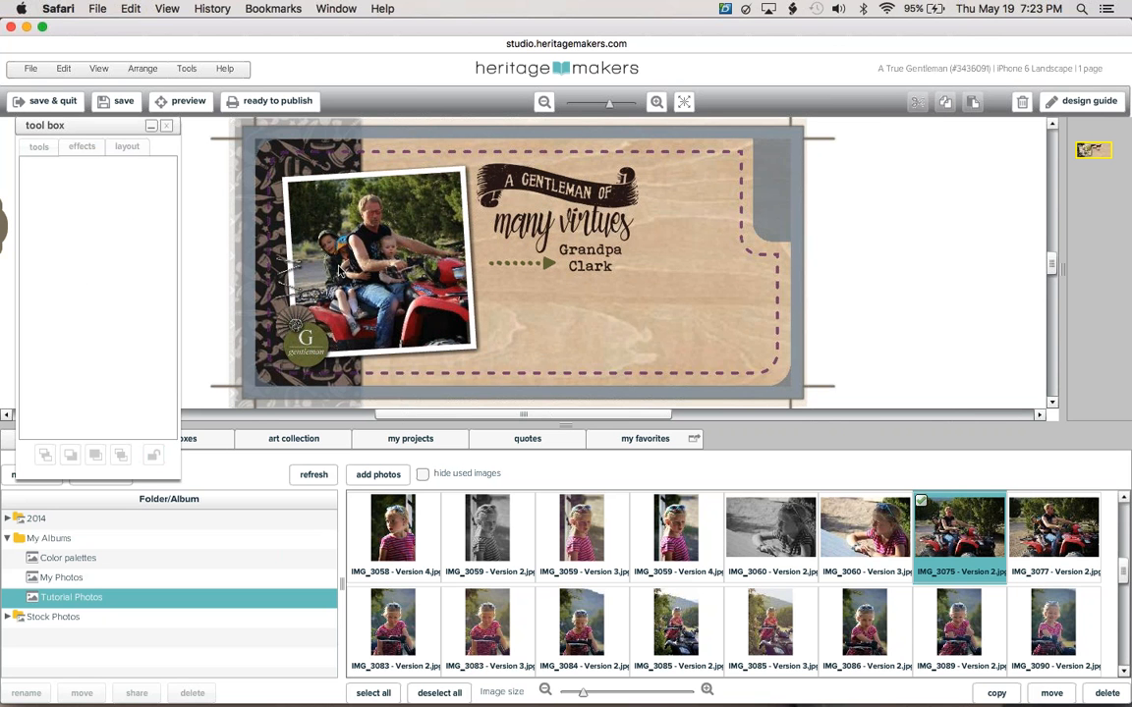
# Replace the Grandpa Clark name text with the new name and save the project.
pyautogui.click(589, 257)
pyautogui.click(590, 257)
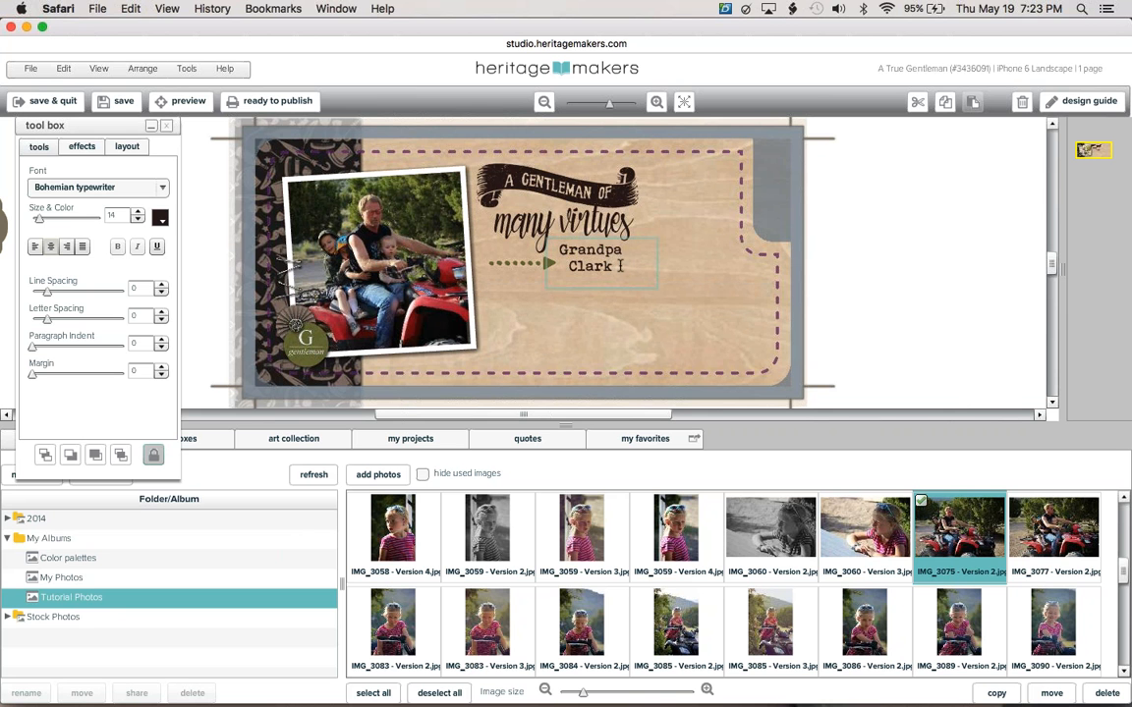
pyautogui.moveTo(615, 267); pyautogui.dragTo(493, 214)
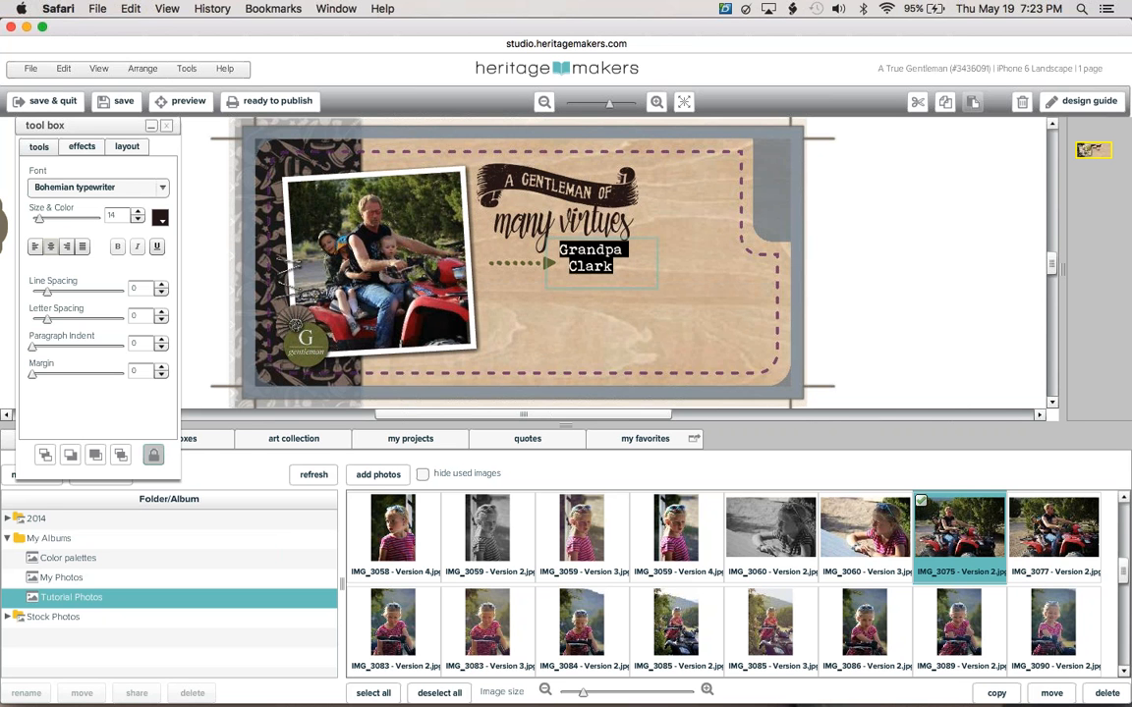
pyautogui.write('Pap')
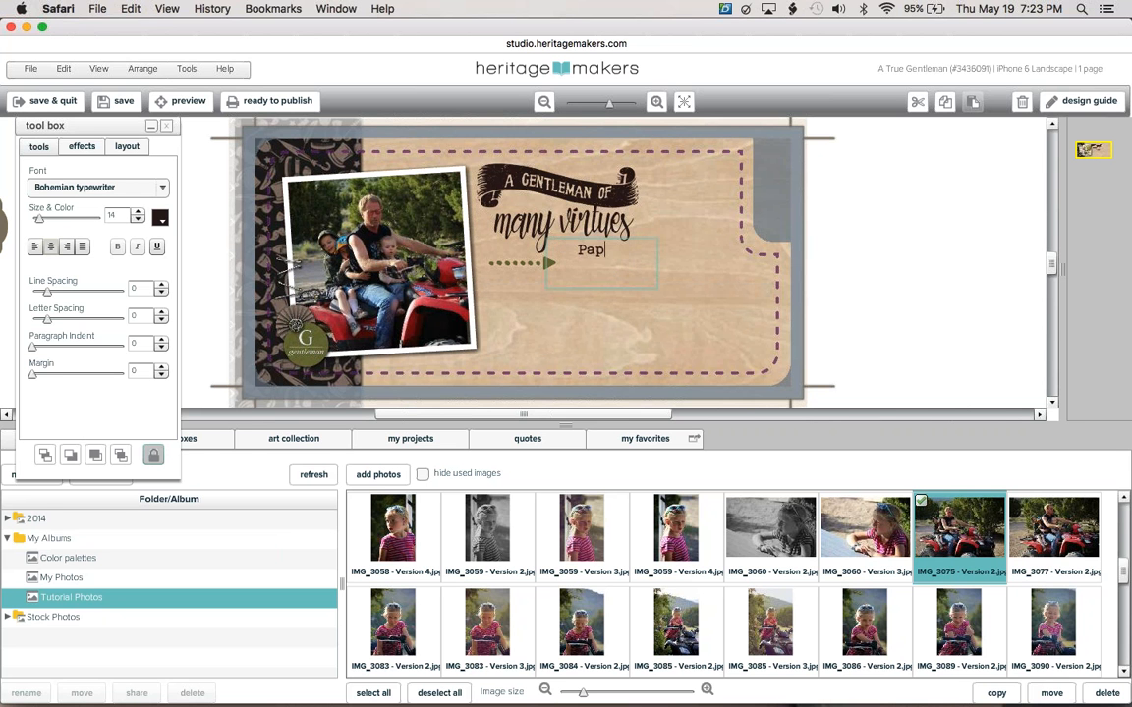
pyautogui.write('a Joe')
pyautogui.click(822, 238)
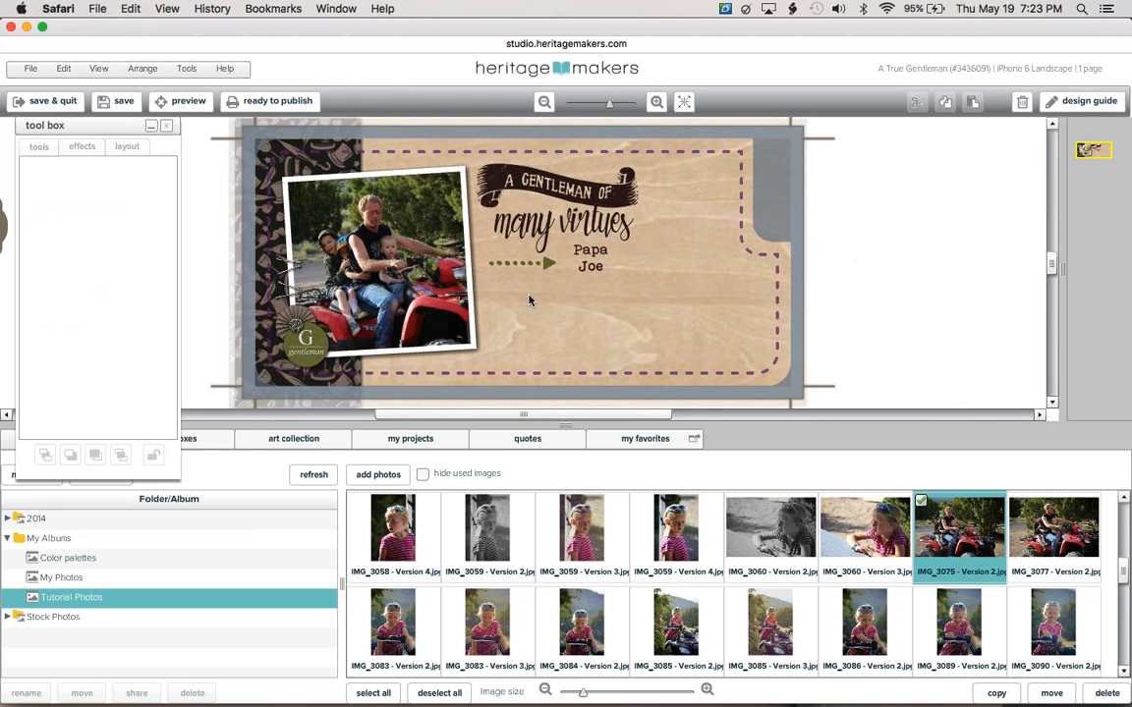
pyautogui.click(114, 106)
pyautogui.click(547, 267)
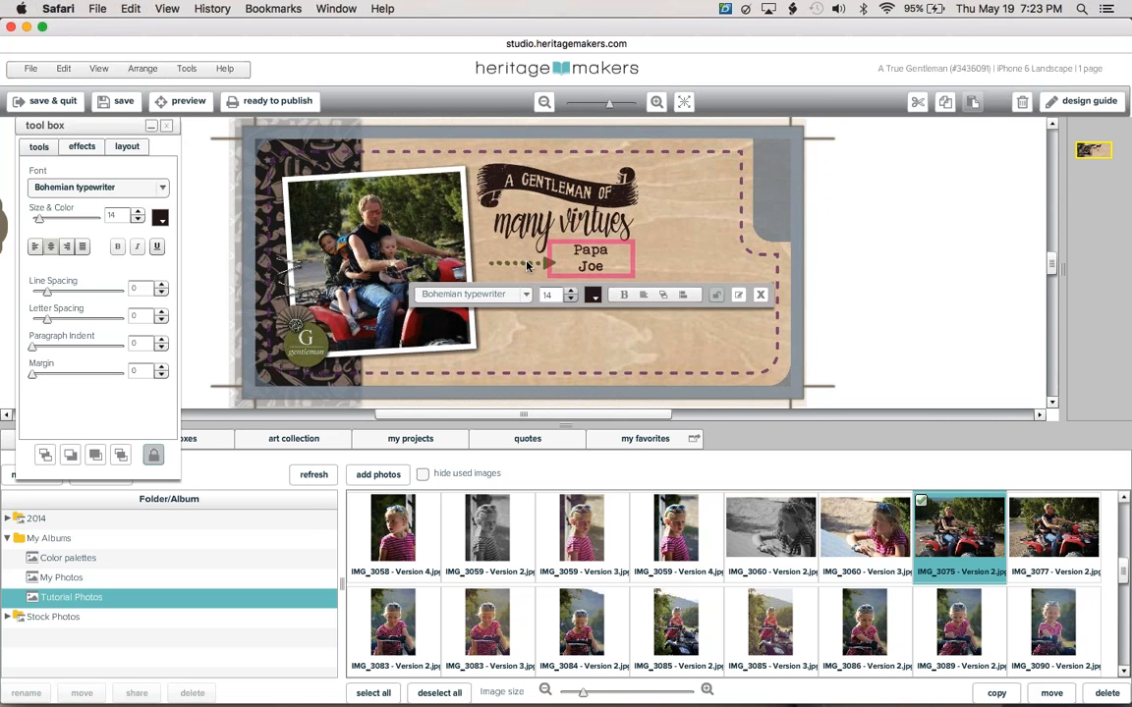
# Set the fill colour of the 'A Gentleman of many virtues' title graphic to dark red.
pyautogui.click(524, 265)
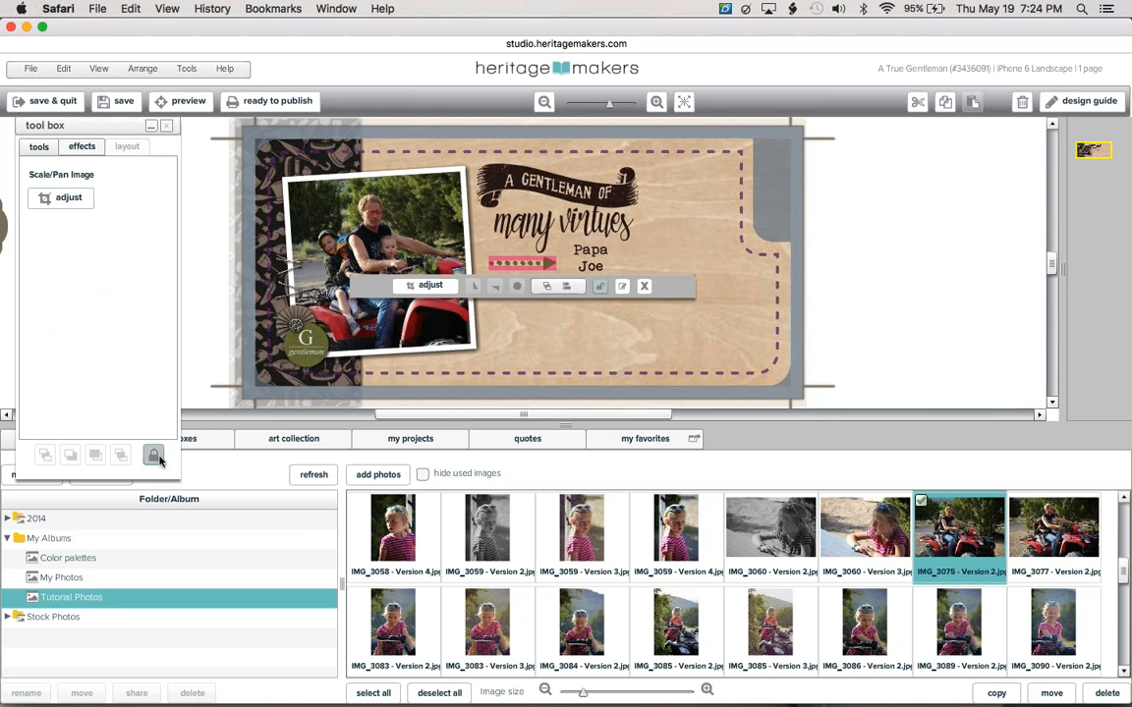
pyautogui.click(534, 267)
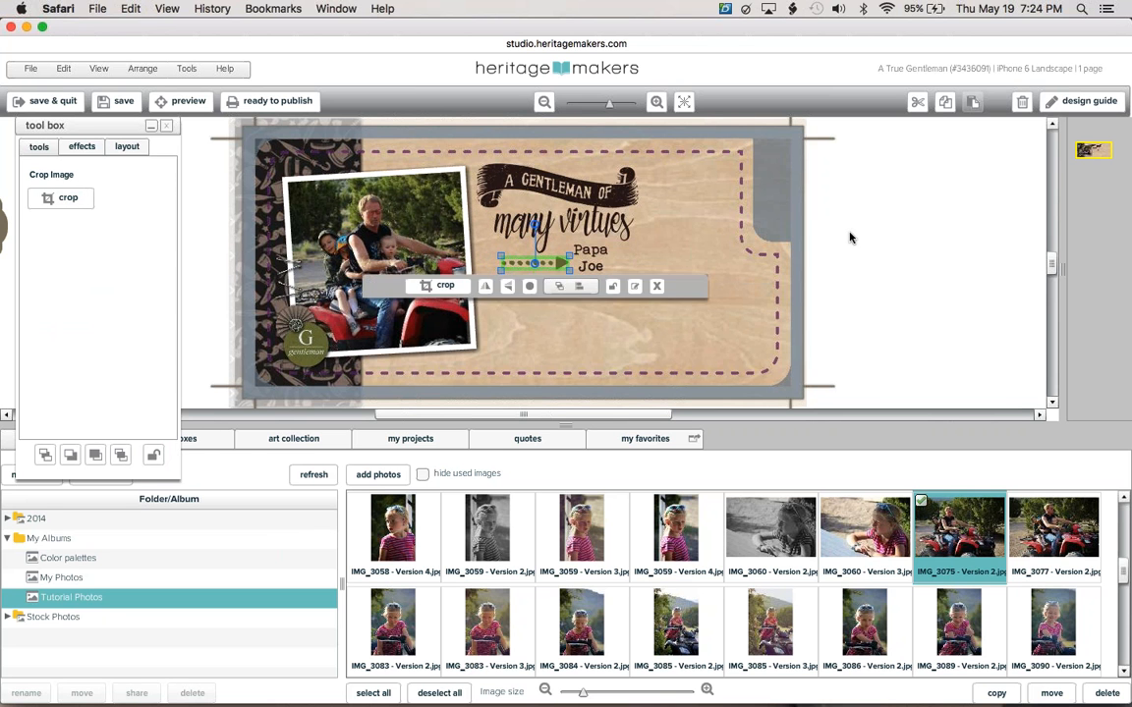
pyautogui.click(763, 208)
pyautogui.click(552, 182)
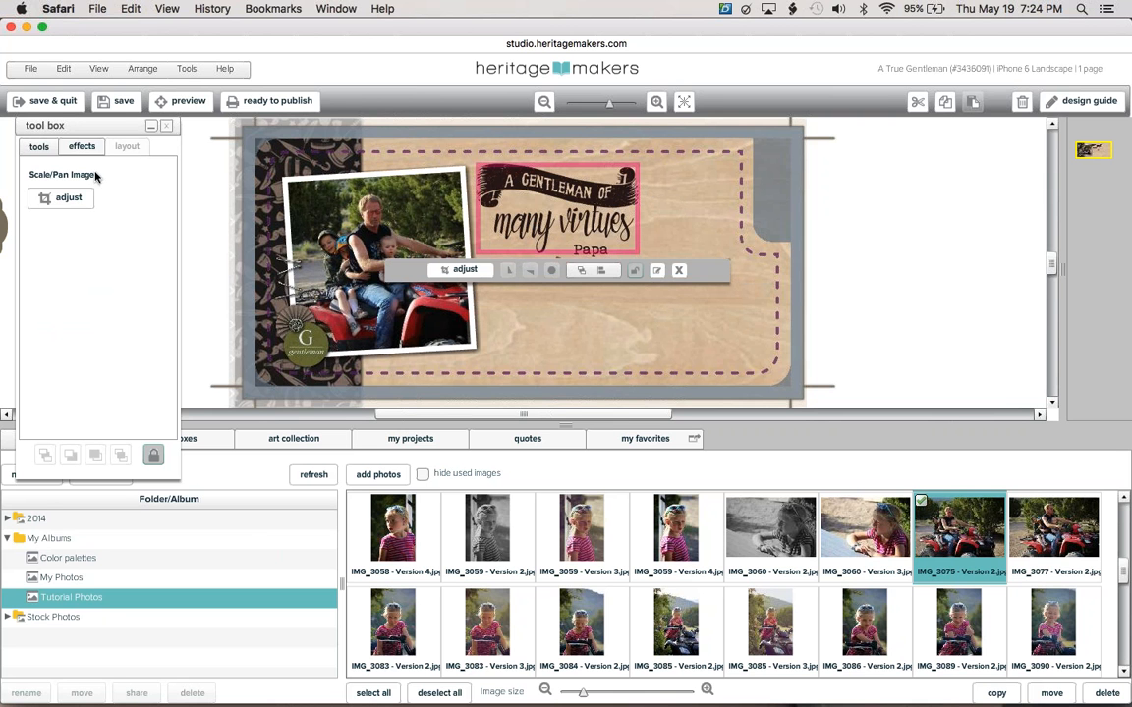
pyautogui.click(68, 145)
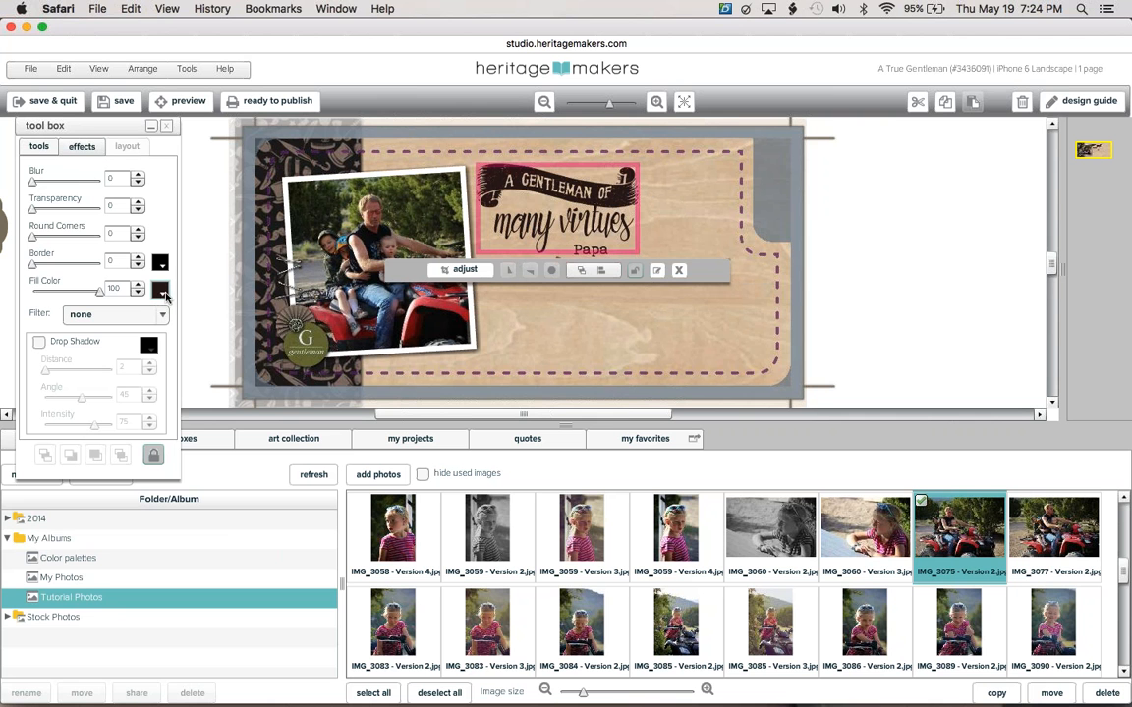
pyautogui.click(161, 293)
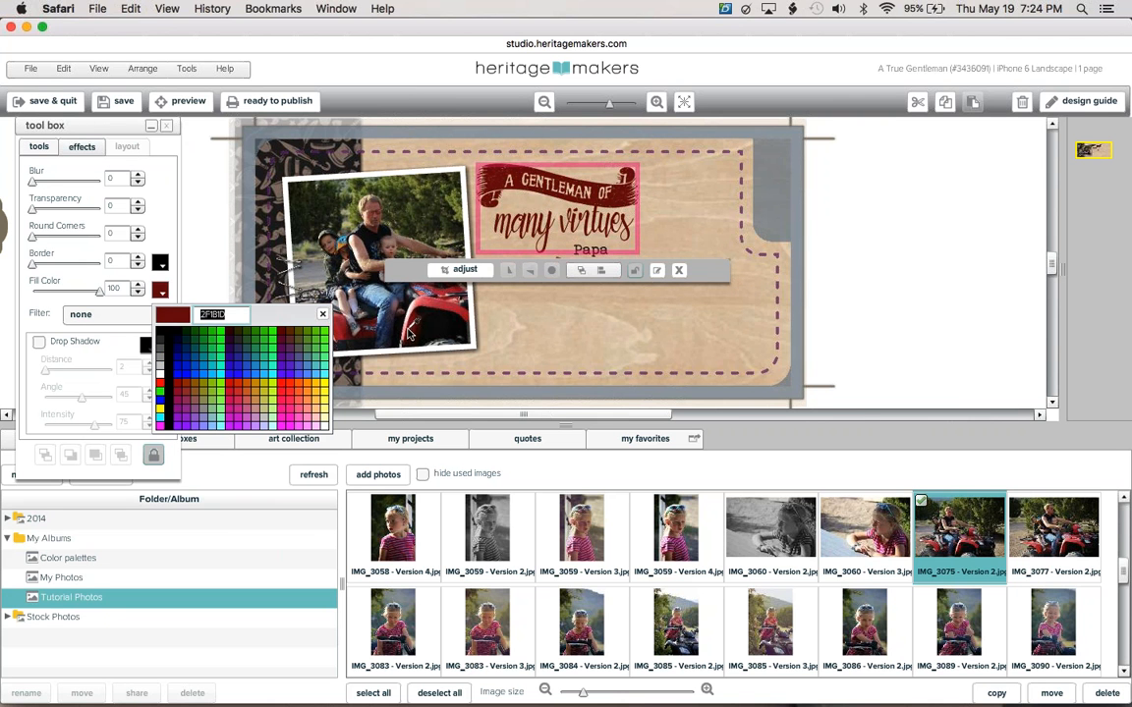
pyautogui.click(878, 293)
pyautogui.click(878, 294)
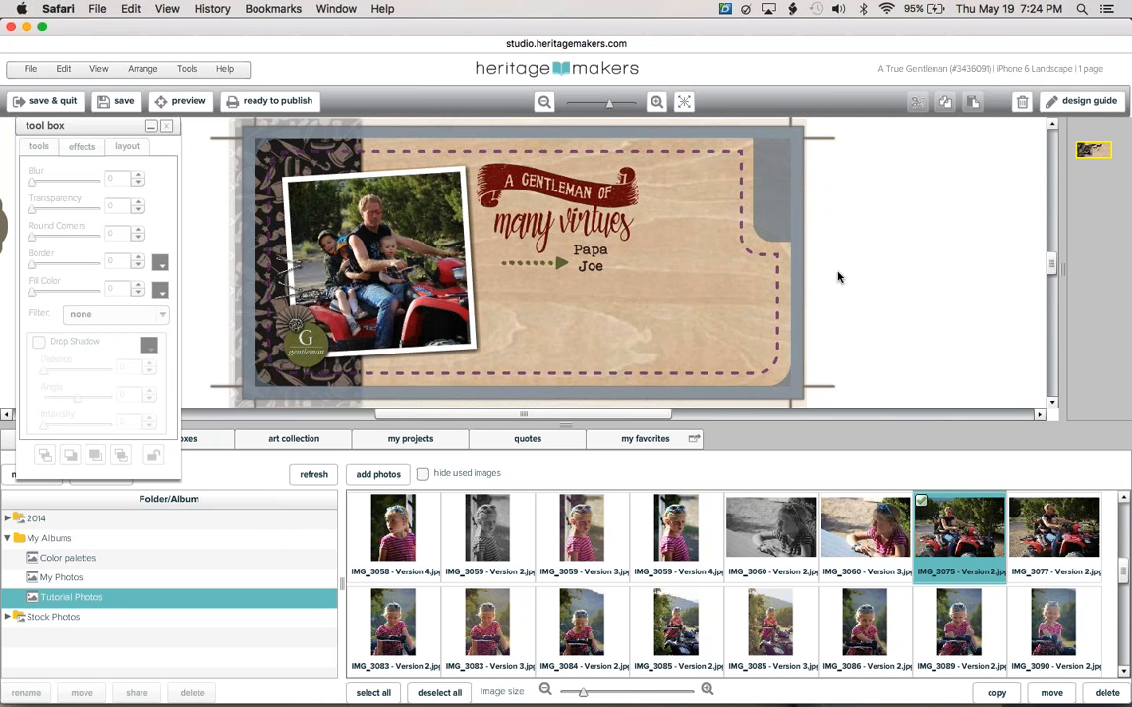
# Save the case design and confirm sending it to publishing.
pyautogui.click(116, 101)
pyautogui.click(265, 108)
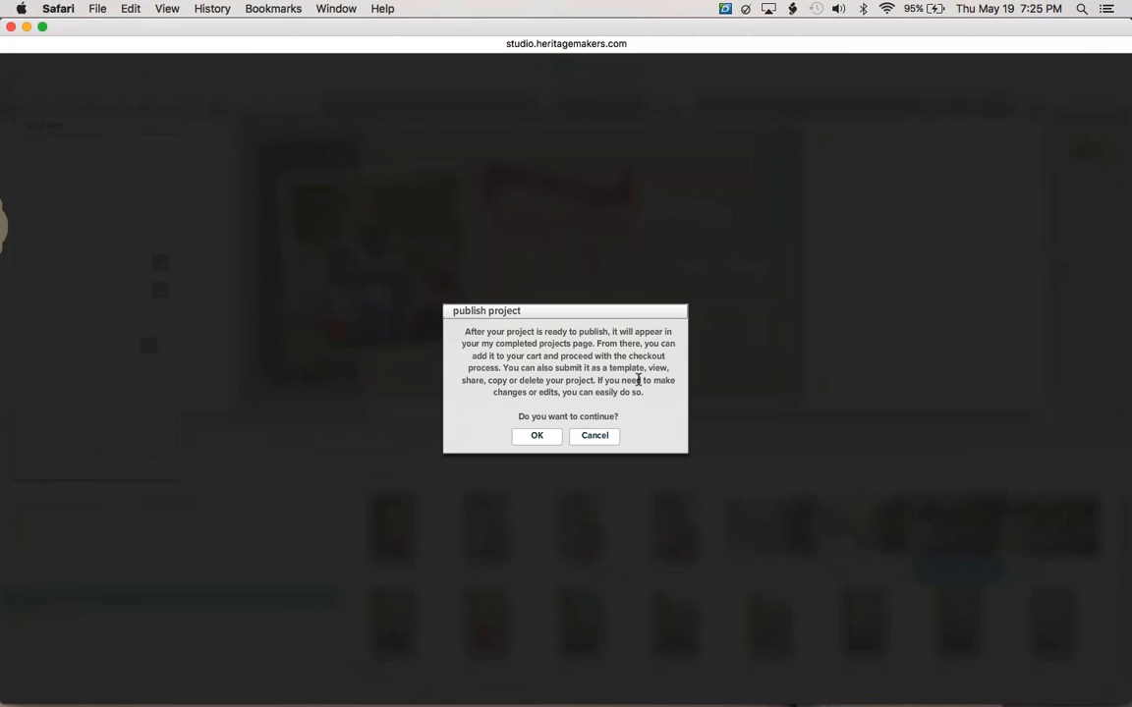
pyautogui.click(538, 435)
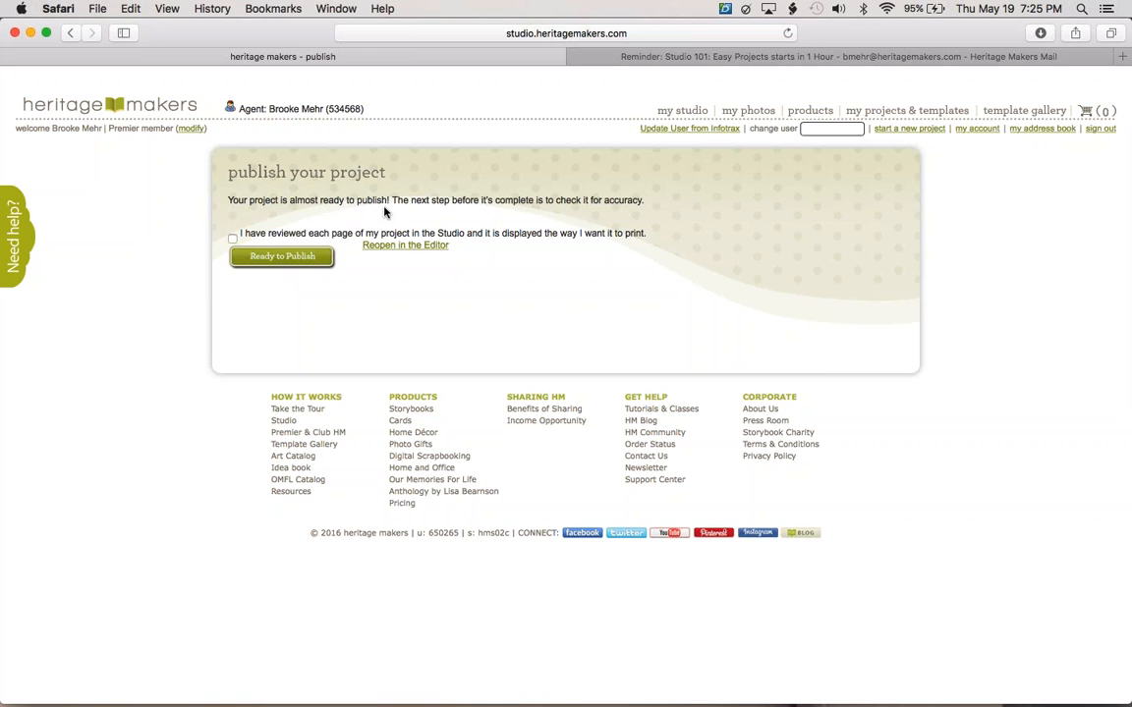
# Confirm all pages reviewed, publish, and preview A True Gentleman from completed projects.
pyautogui.click(232, 238)
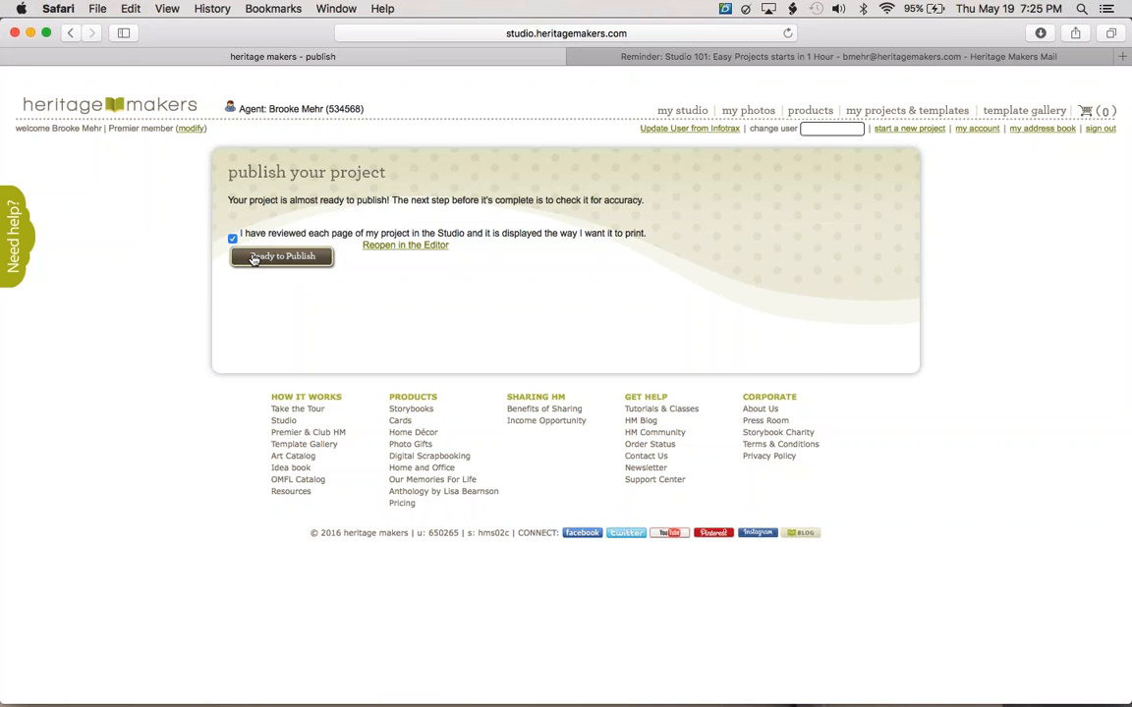
pyautogui.click(253, 257)
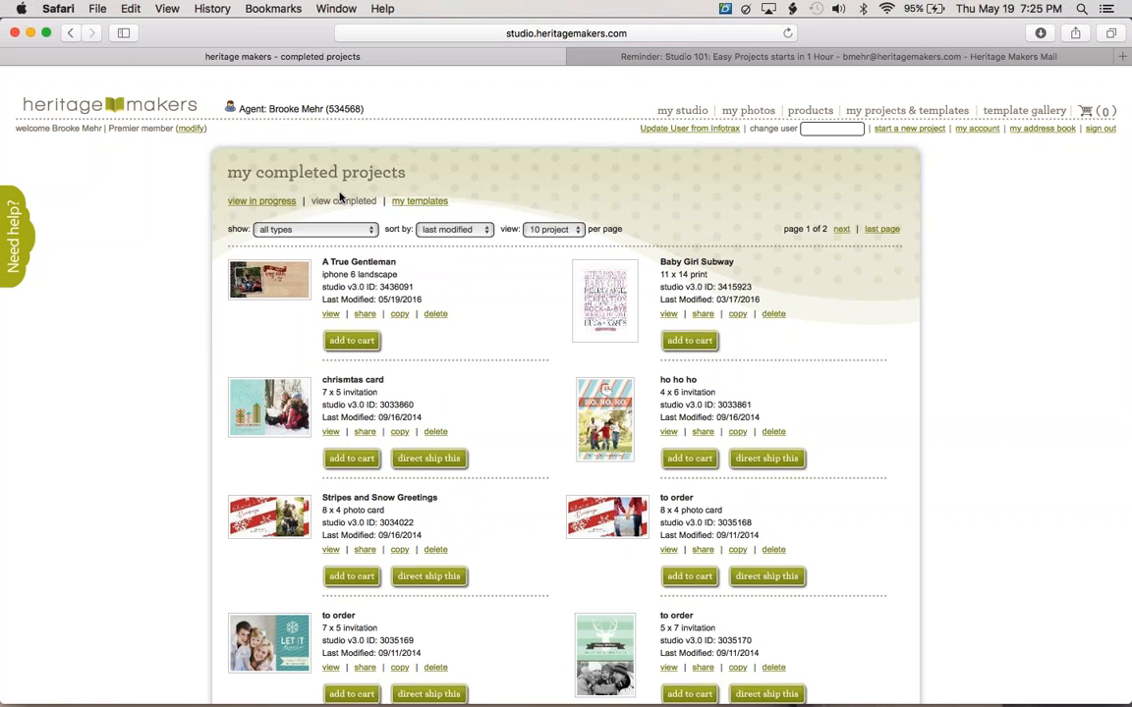
pyautogui.click(258, 201)
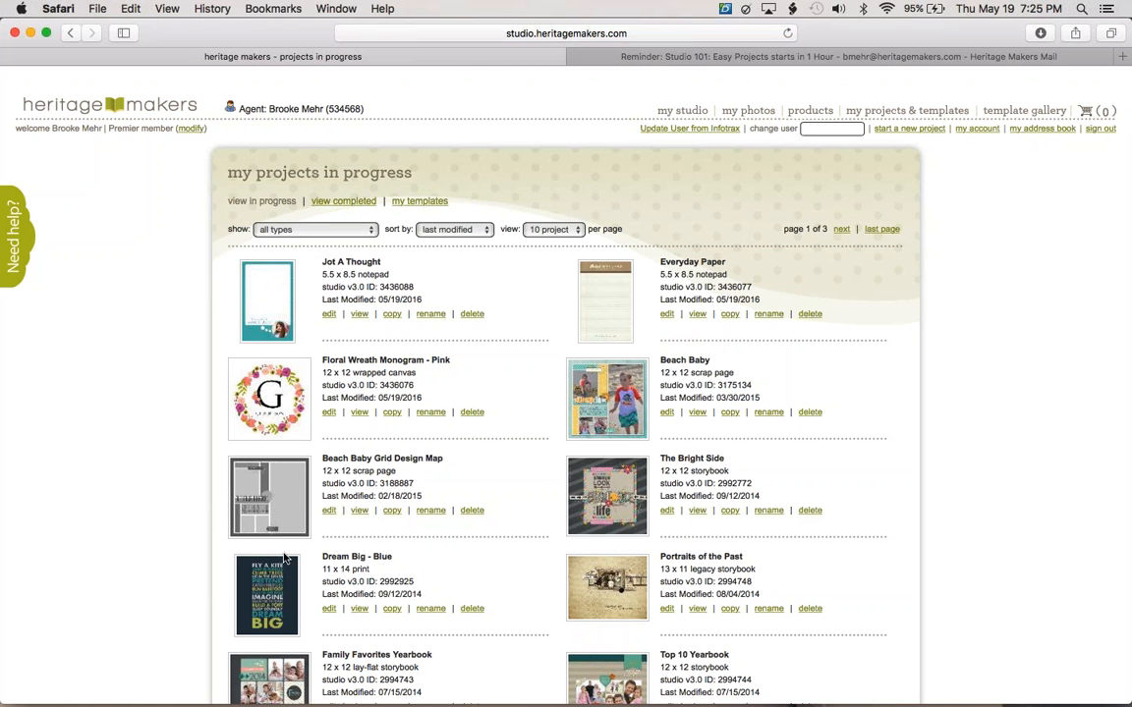
pyautogui.click(343, 200)
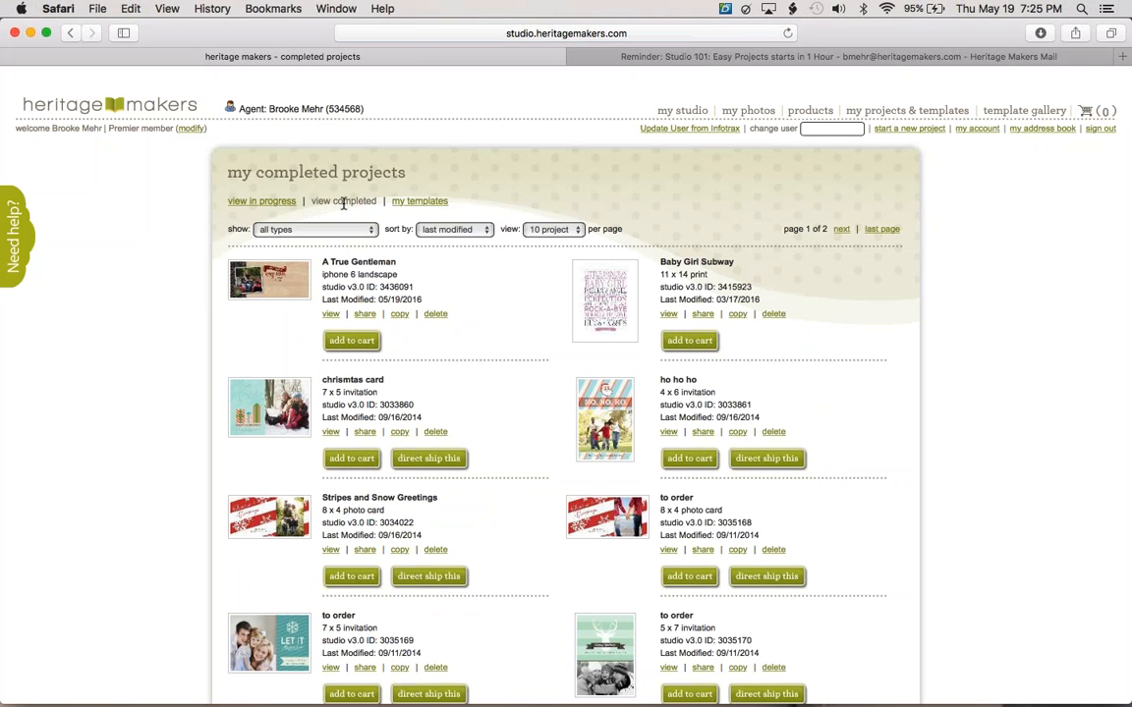
pyautogui.click(330, 315)
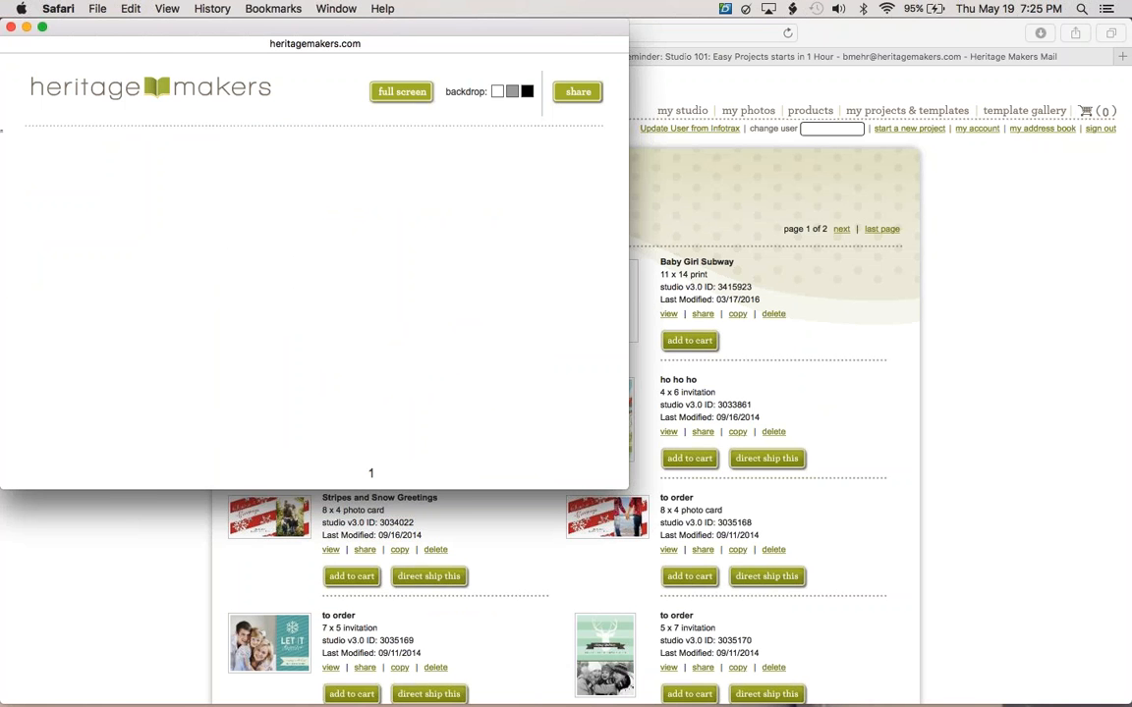
# Close the preview, add A True Gentleman to the cart, and open the shopping cart.
pyautogui.click(10, 26)
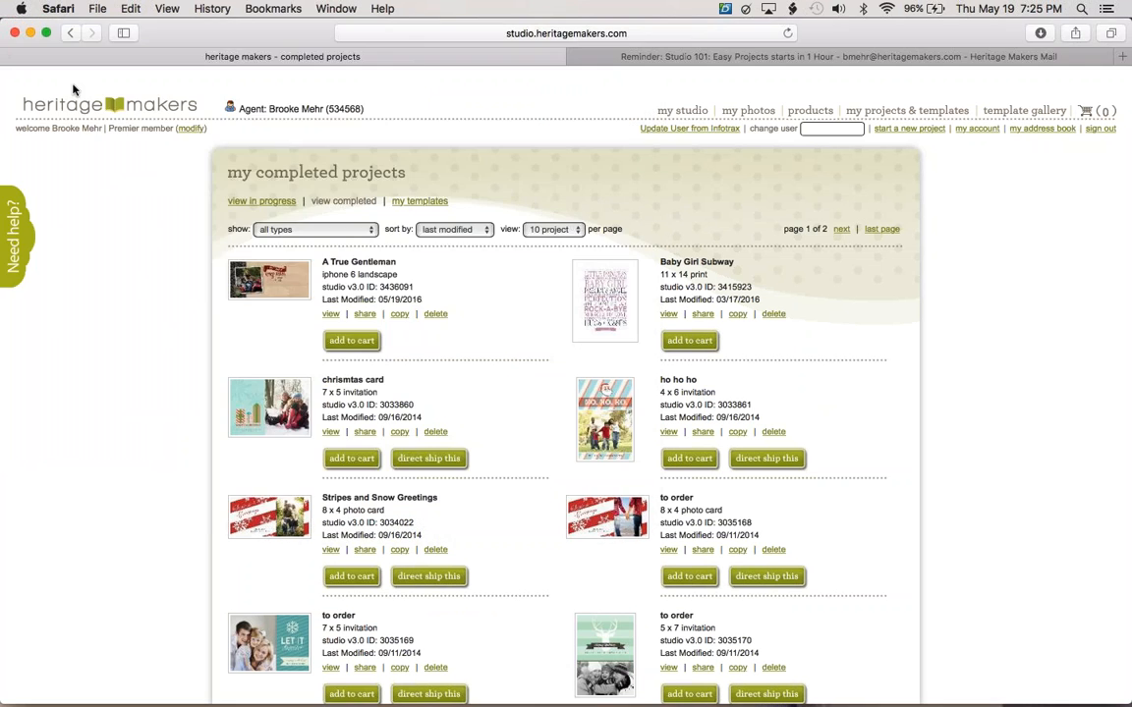
pyautogui.click(362, 344)
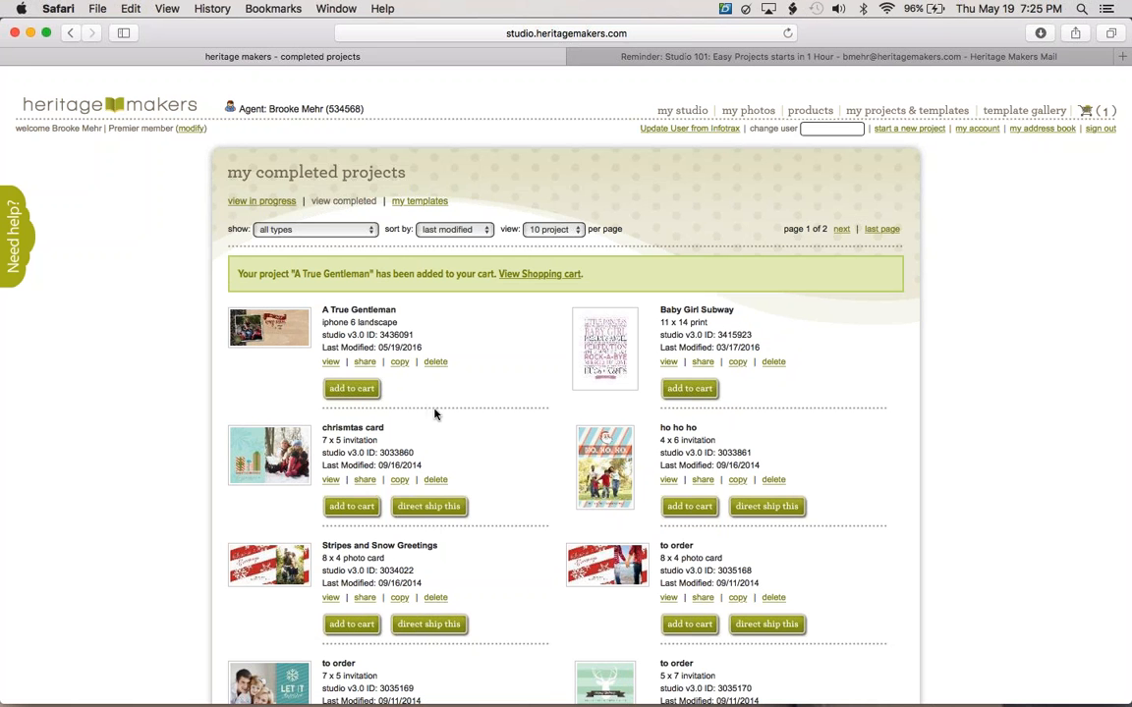
pyautogui.click(700, 389)
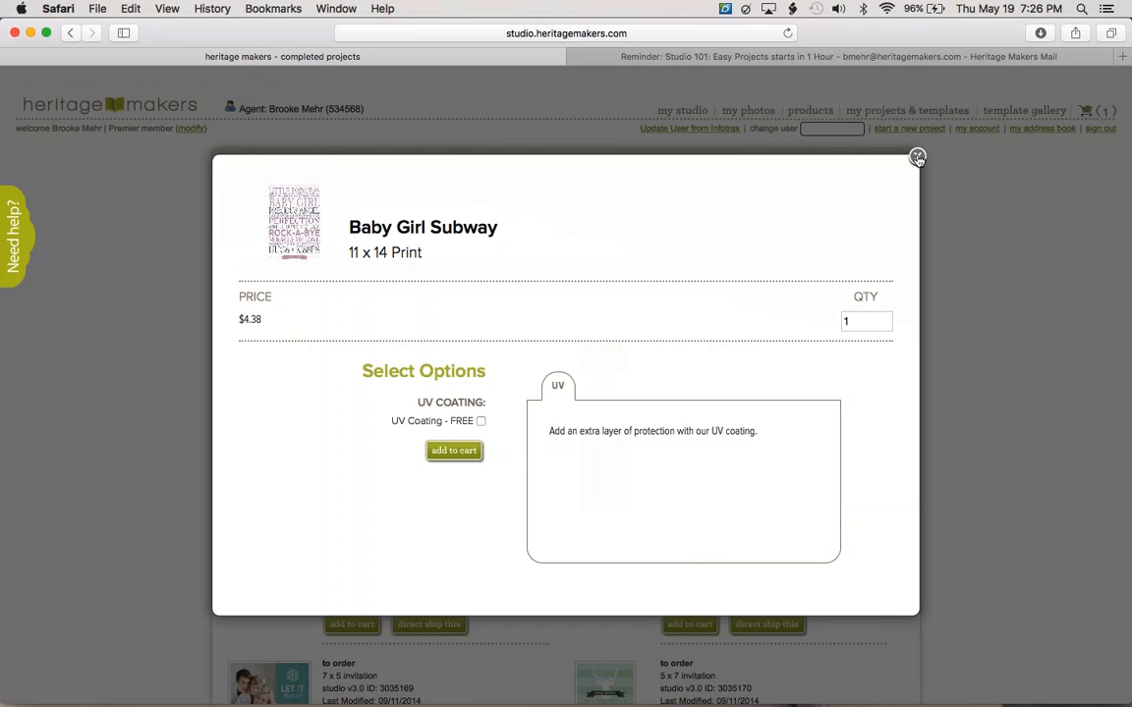
pyautogui.click(917, 158)
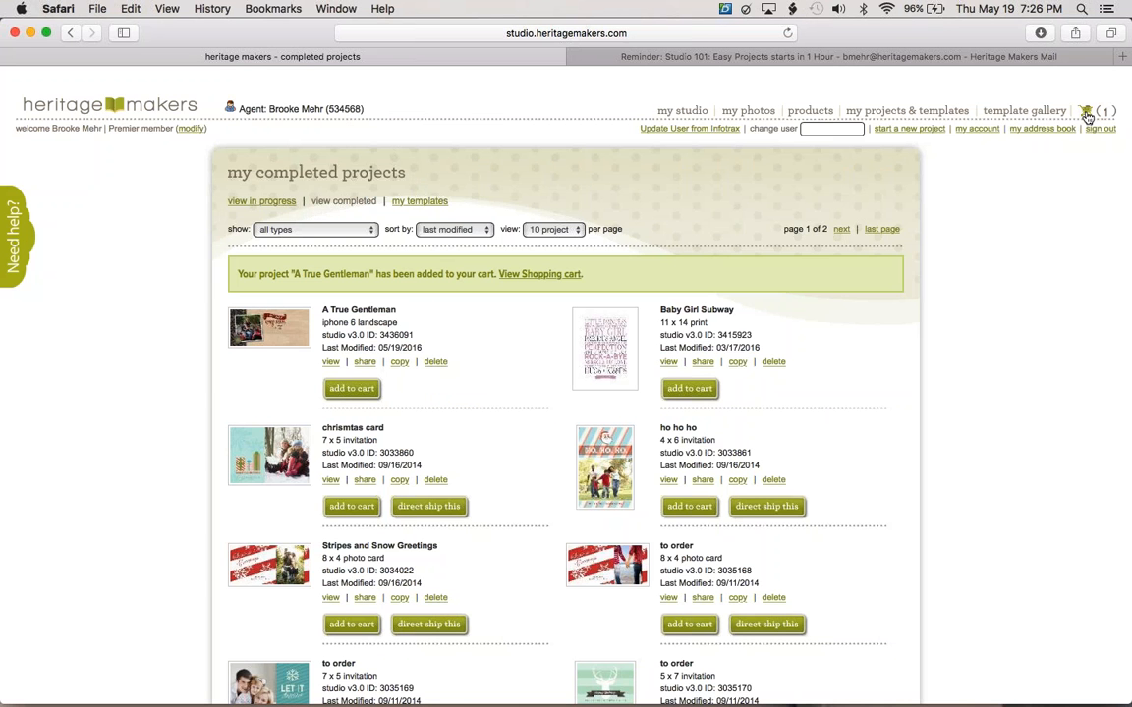
pyautogui.click(1086, 113)
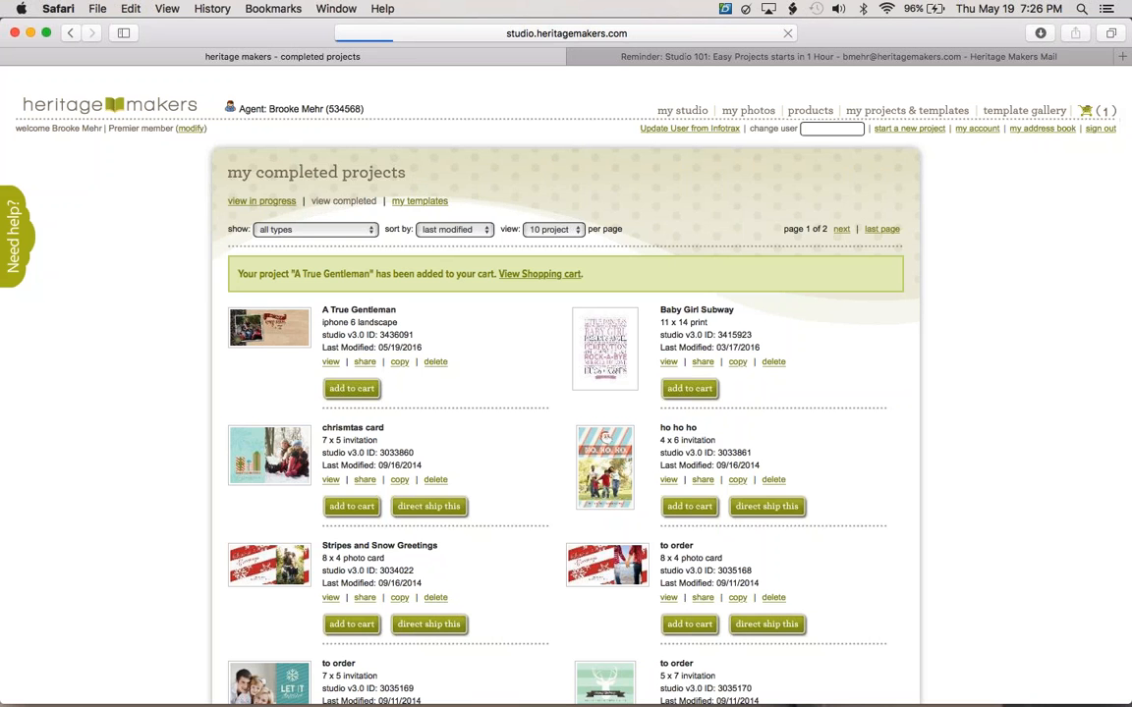
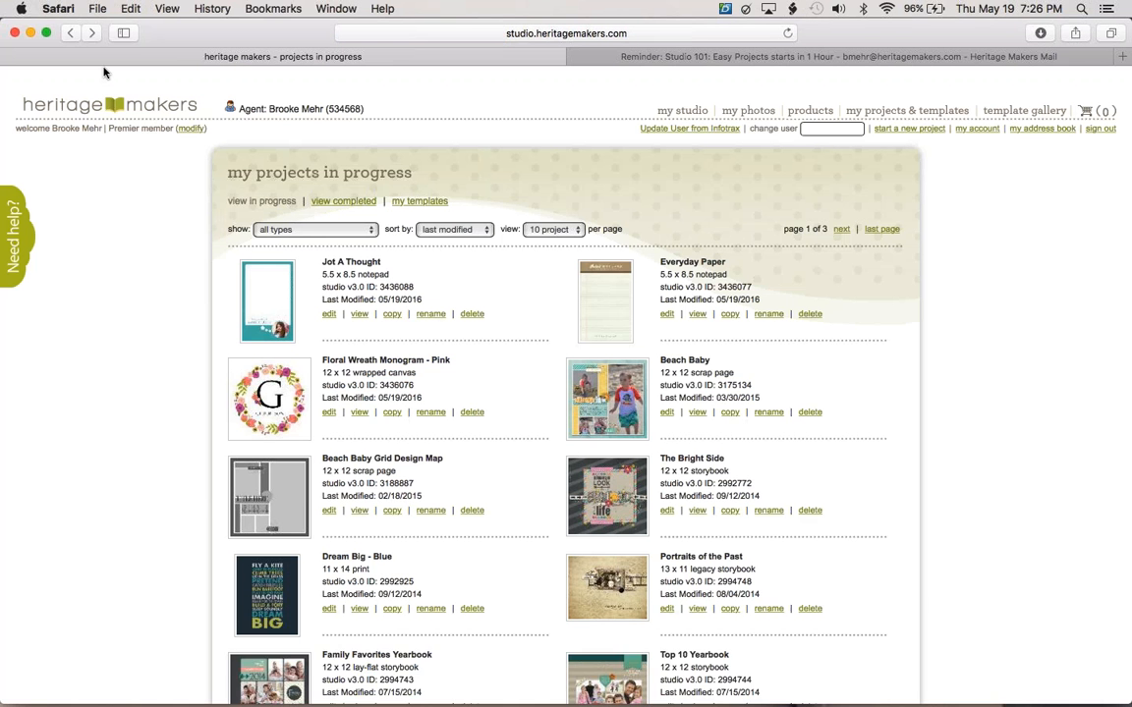
# Open the Floral Wreath Monogram - Pink canvas and leave the full-screen editor view.
pyautogui.click(266, 402)
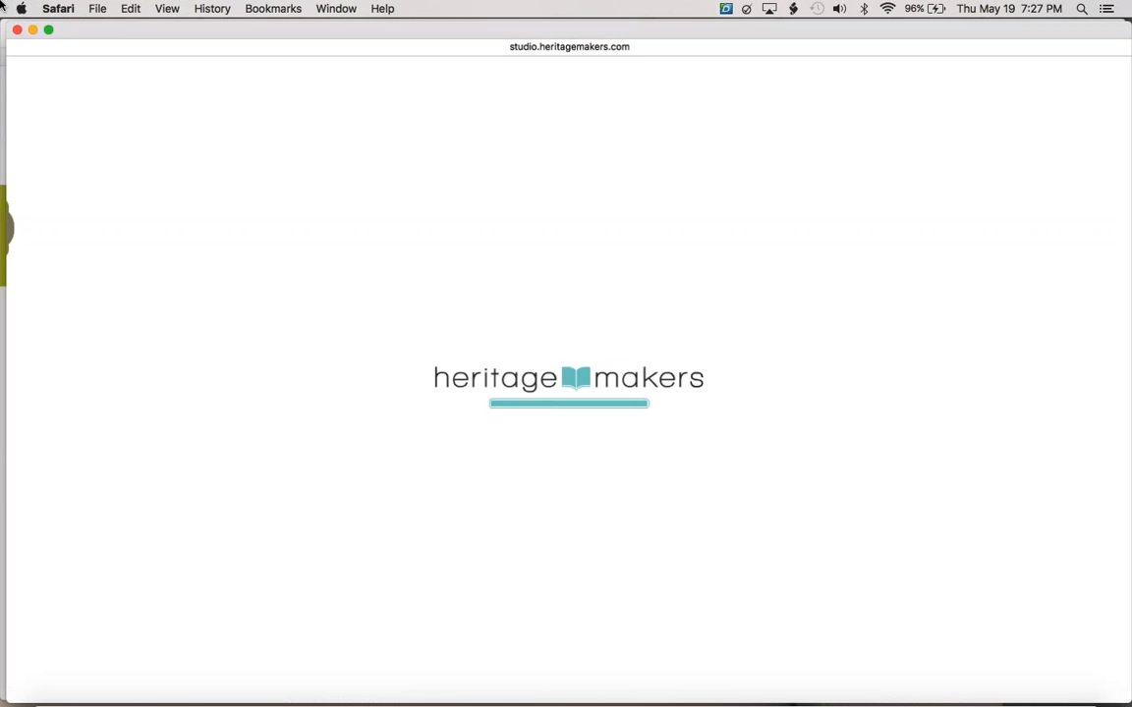
pyautogui.click(48, 30)
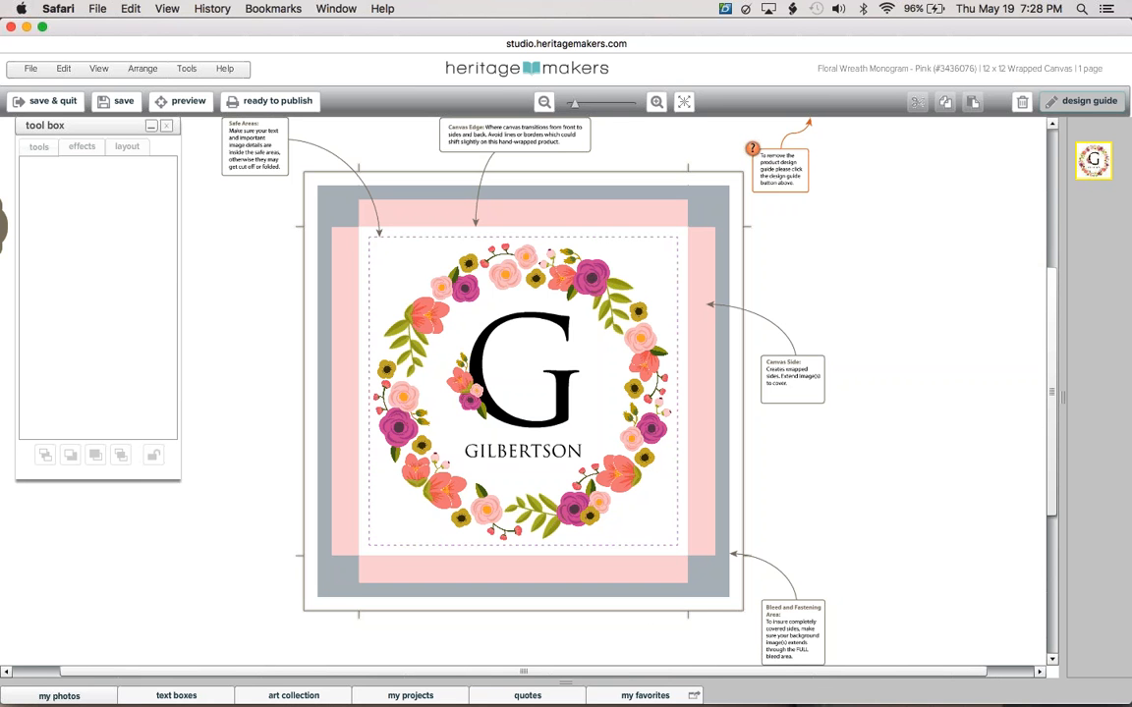
# Read the Studio 101: Easy Projects webinar reminder in Gmail, then return to the projects-in-progress tab.
pyautogui.moveTo(3, 6)
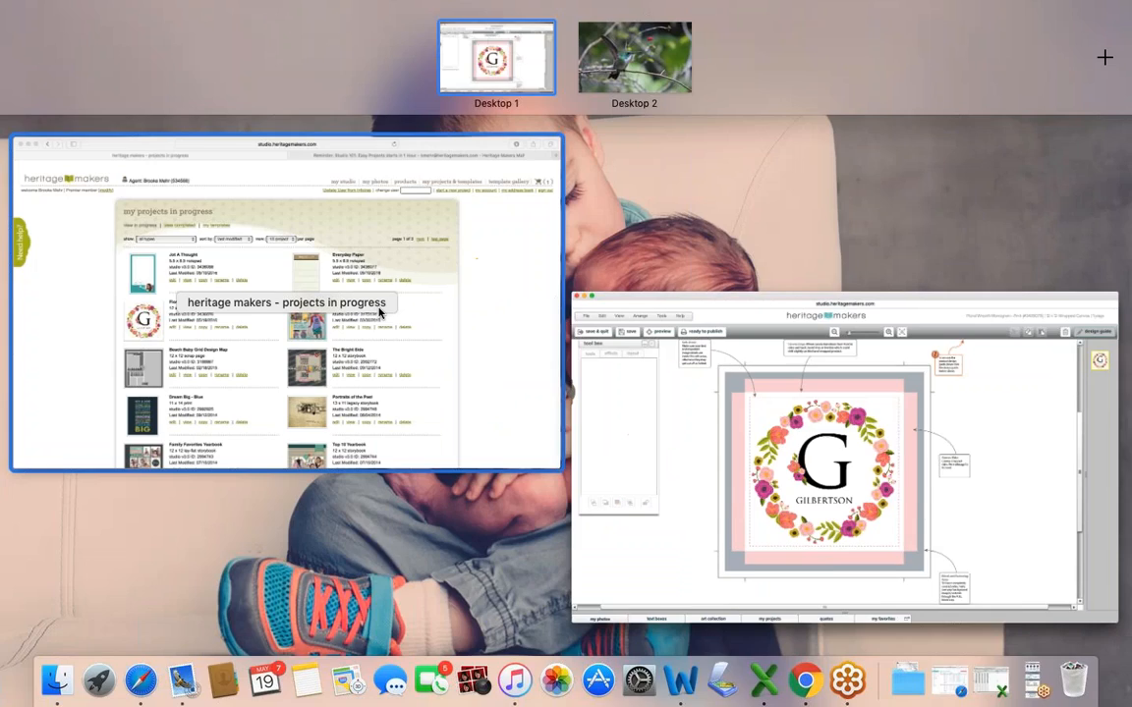
pyautogui.click(379, 310)
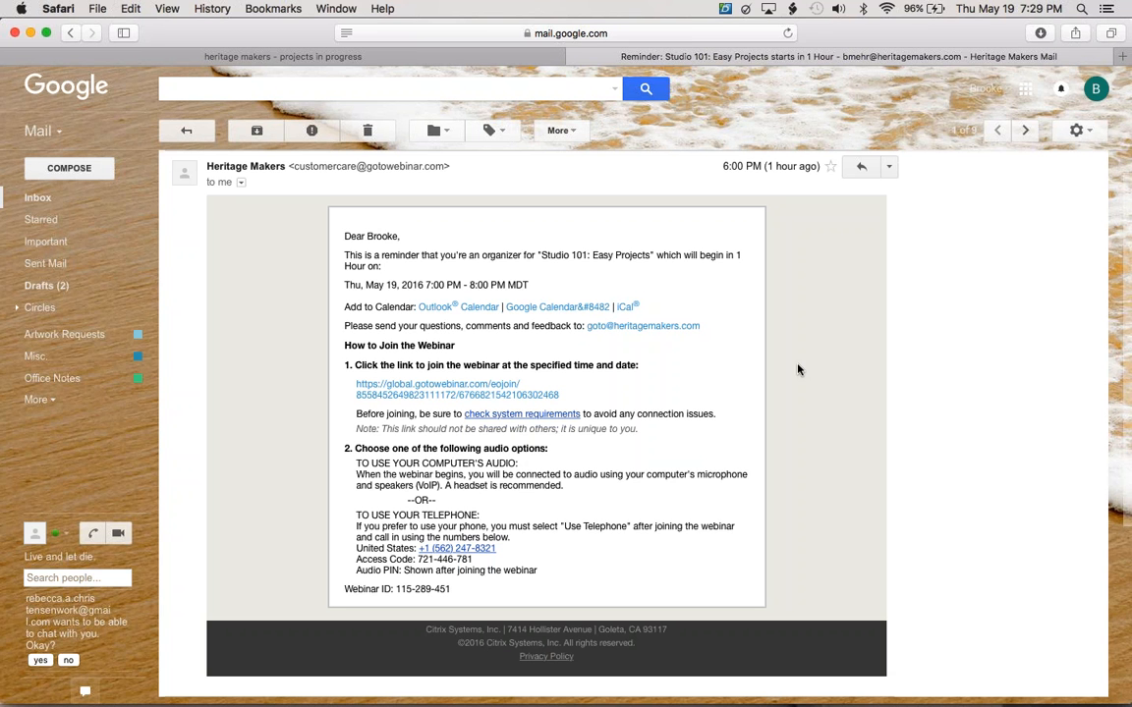
pyautogui.moveTo(949, 700)
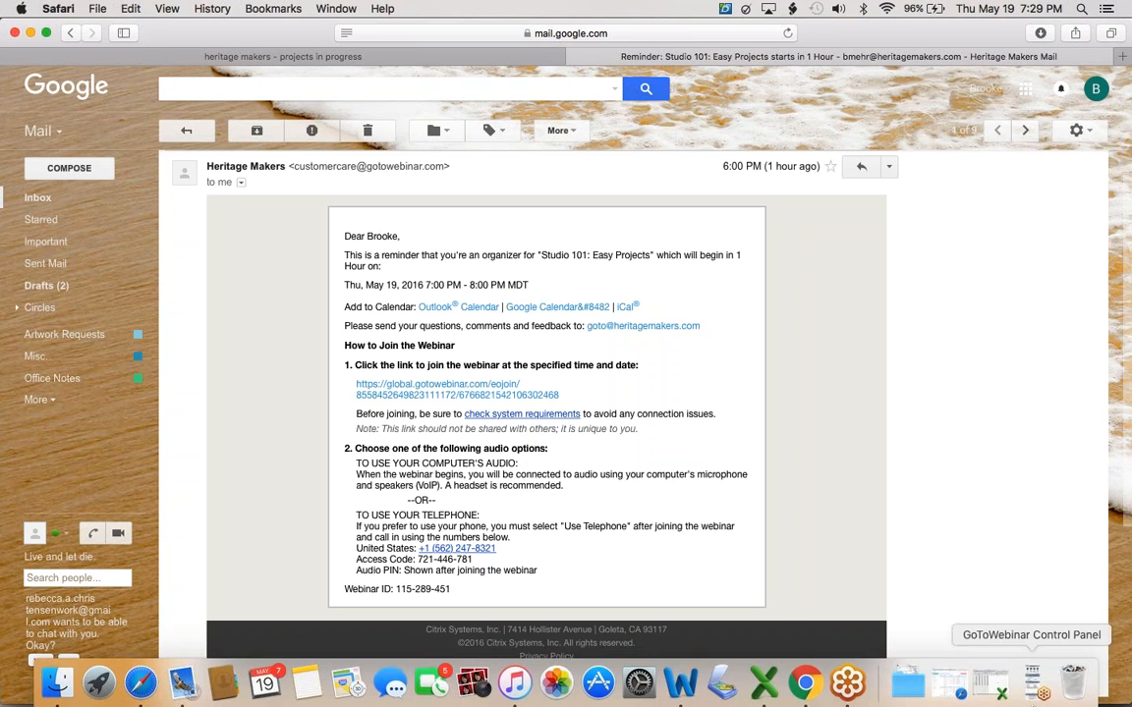
pyautogui.click(1037, 675)
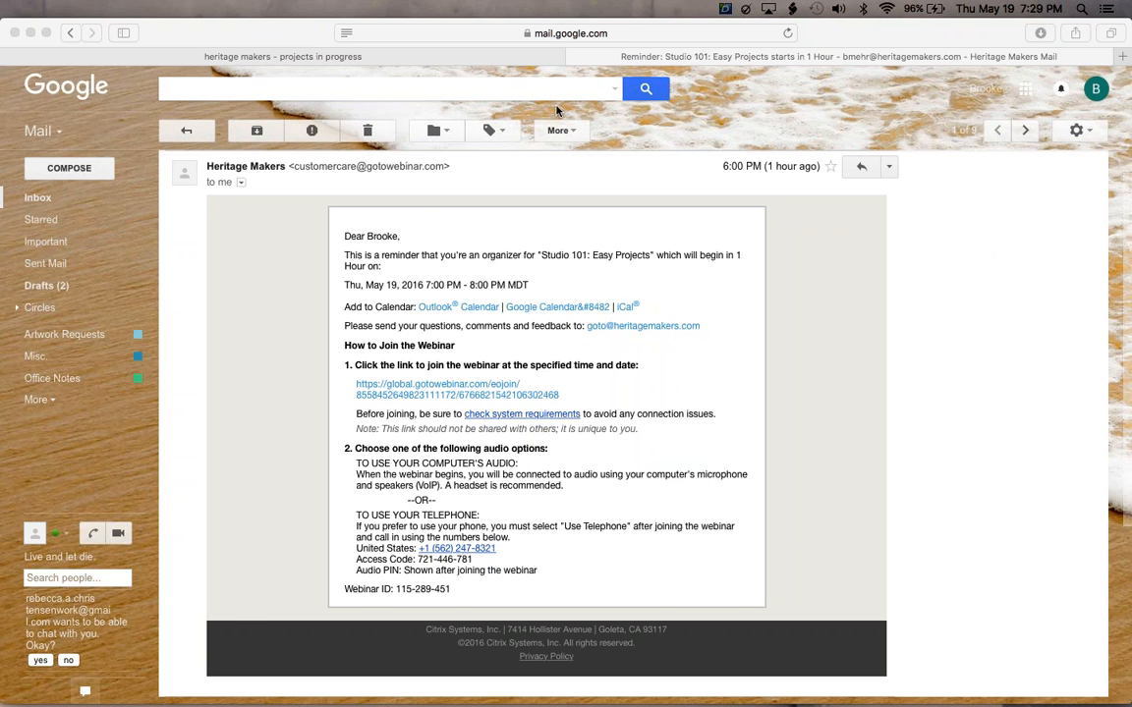
pyautogui.click(494, 57)
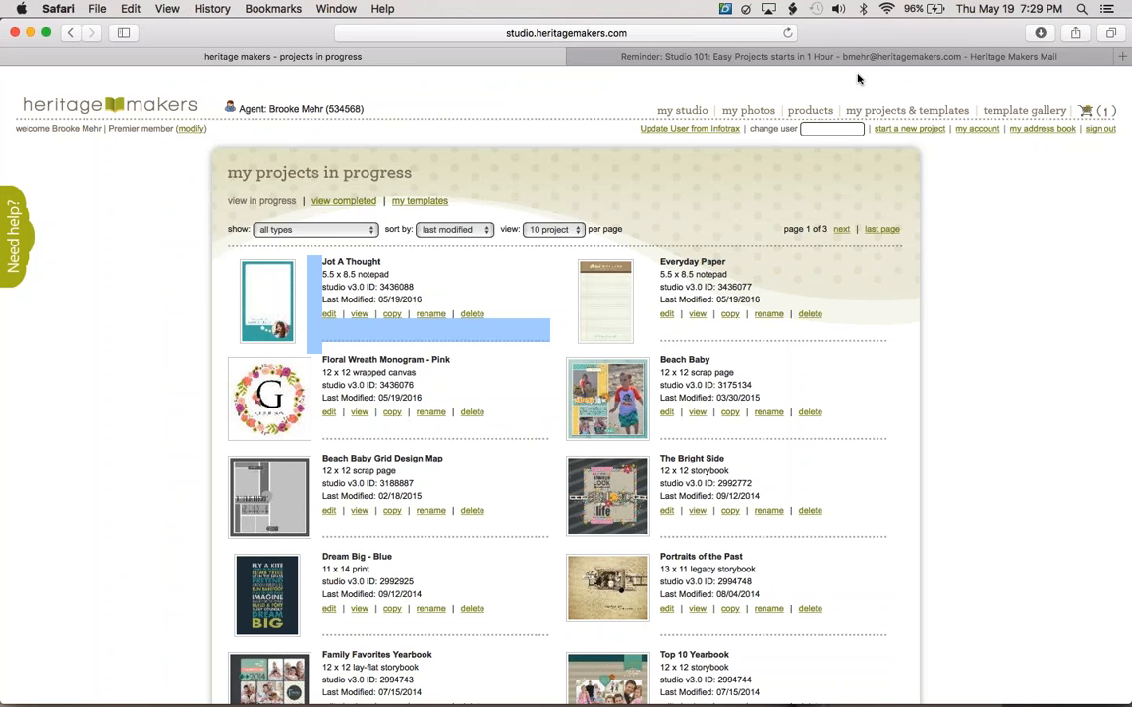
# Select all elements on the monogram canvas and apply Paste Special > Paste in Place, leaving the design unchanged.
pyautogui.click(666, 200)
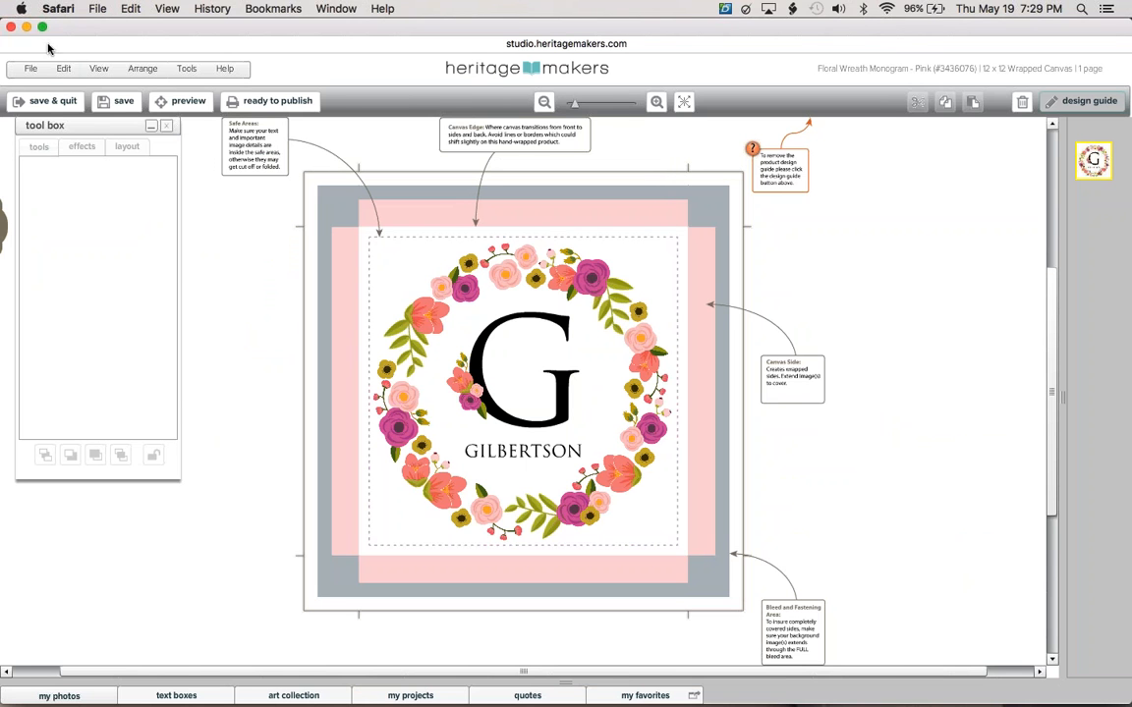
pyautogui.click(64, 69)
pyautogui.moveTo(149, 206)
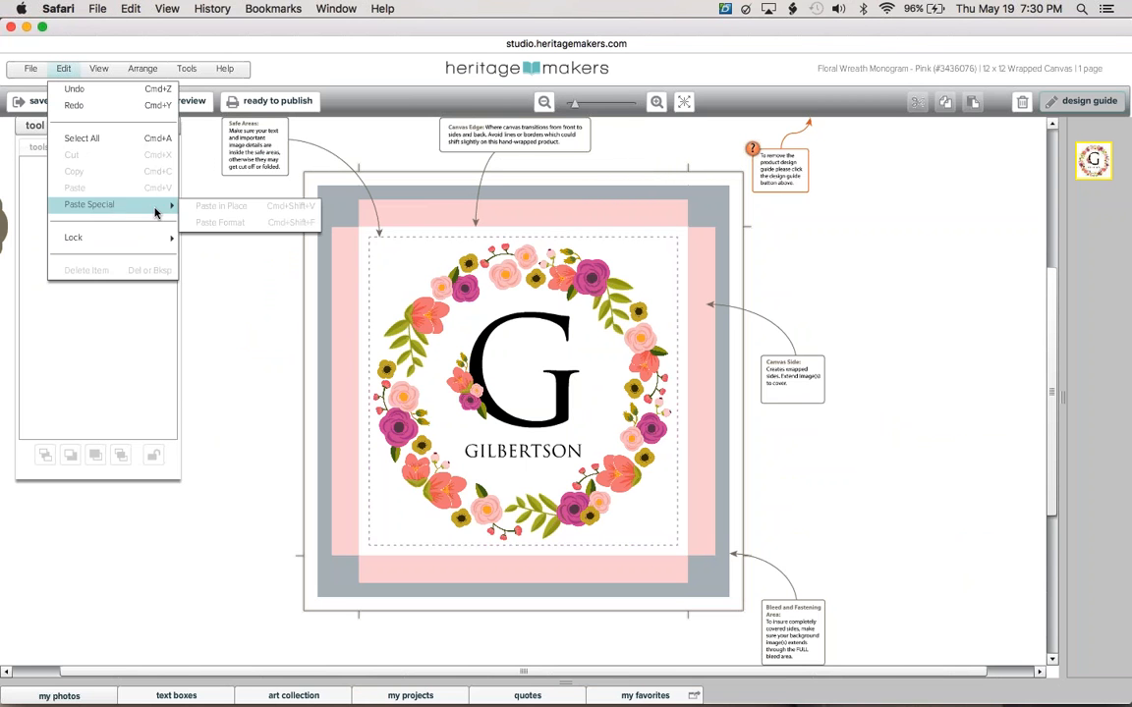
pyautogui.click(211, 278)
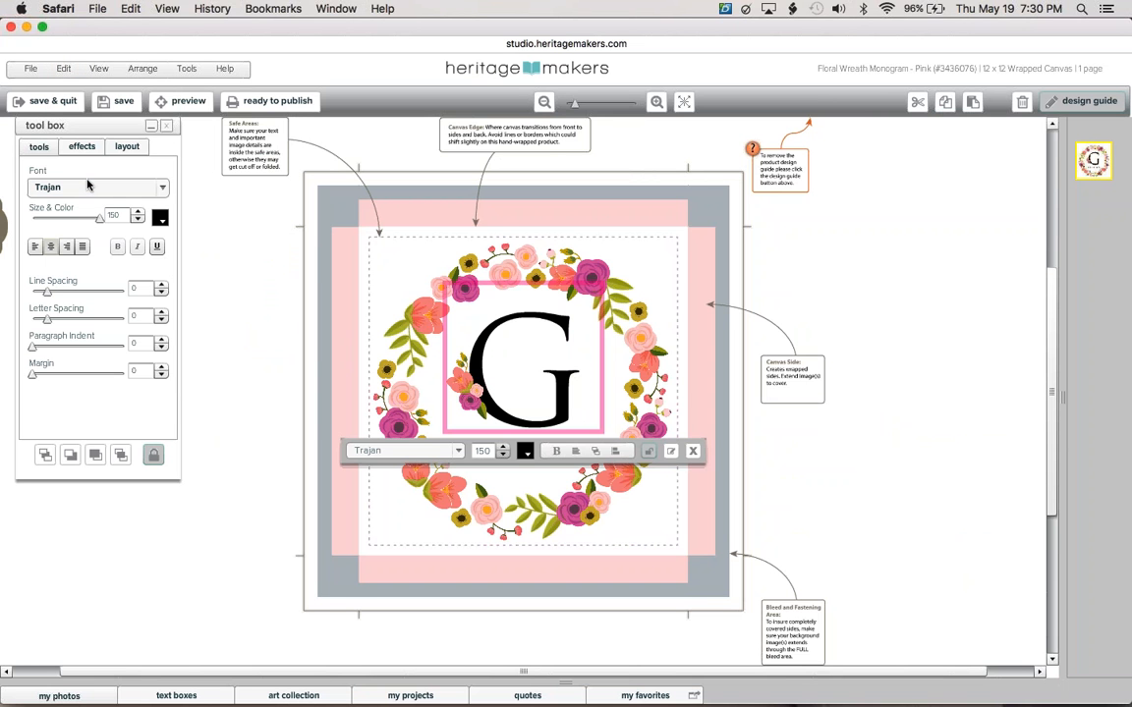
pyautogui.click(64, 69)
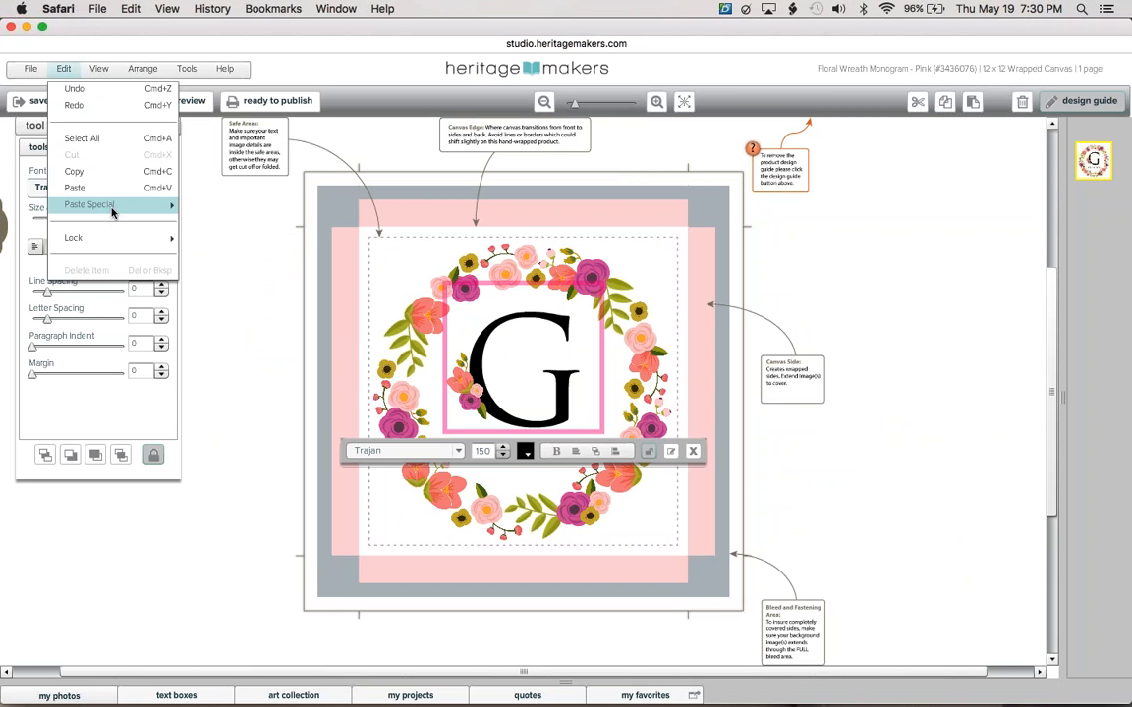
pyautogui.moveTo(169, 204)
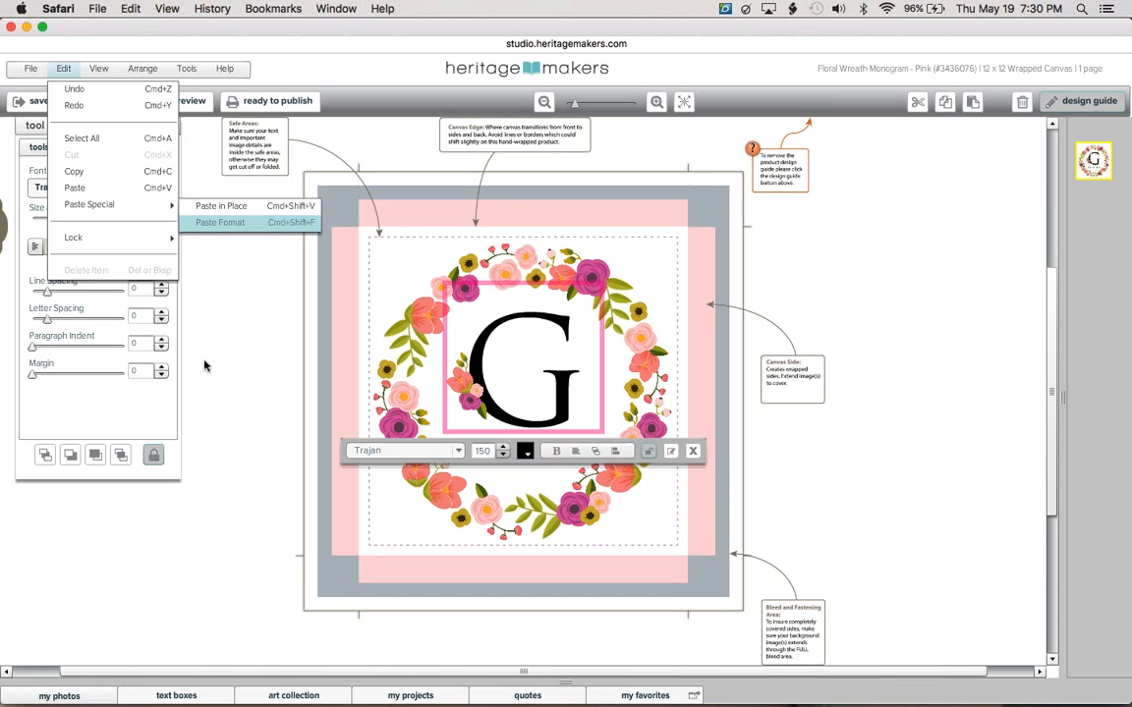
pyautogui.click(76, 140)
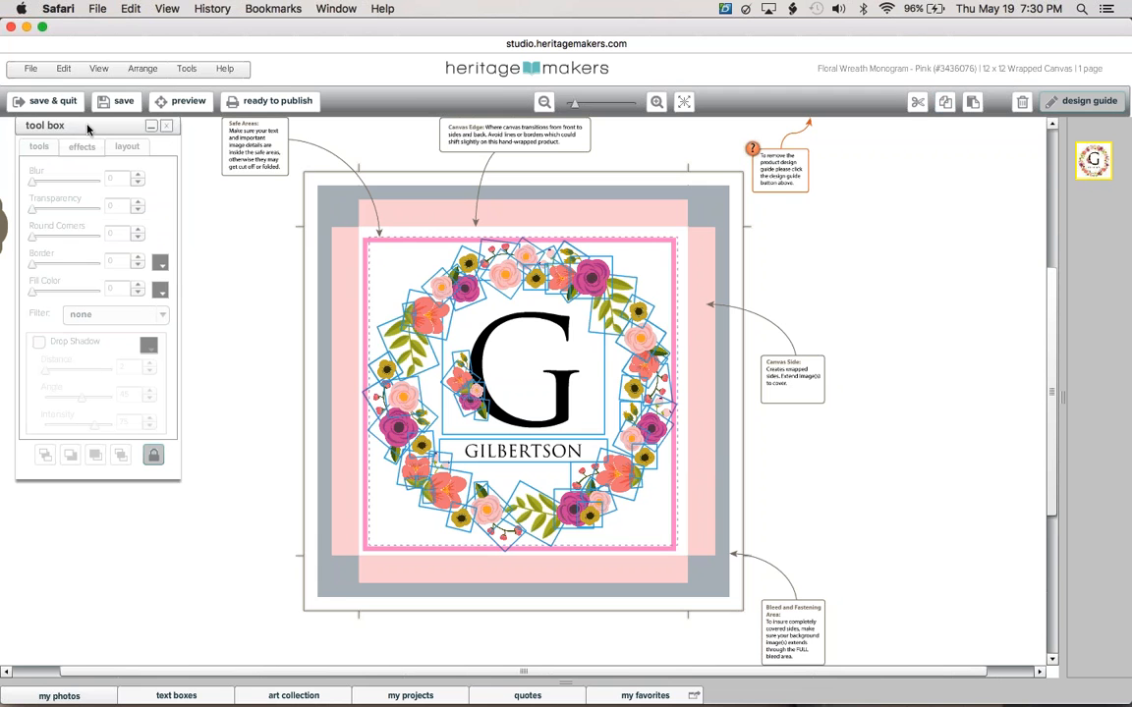
pyautogui.click(62, 69)
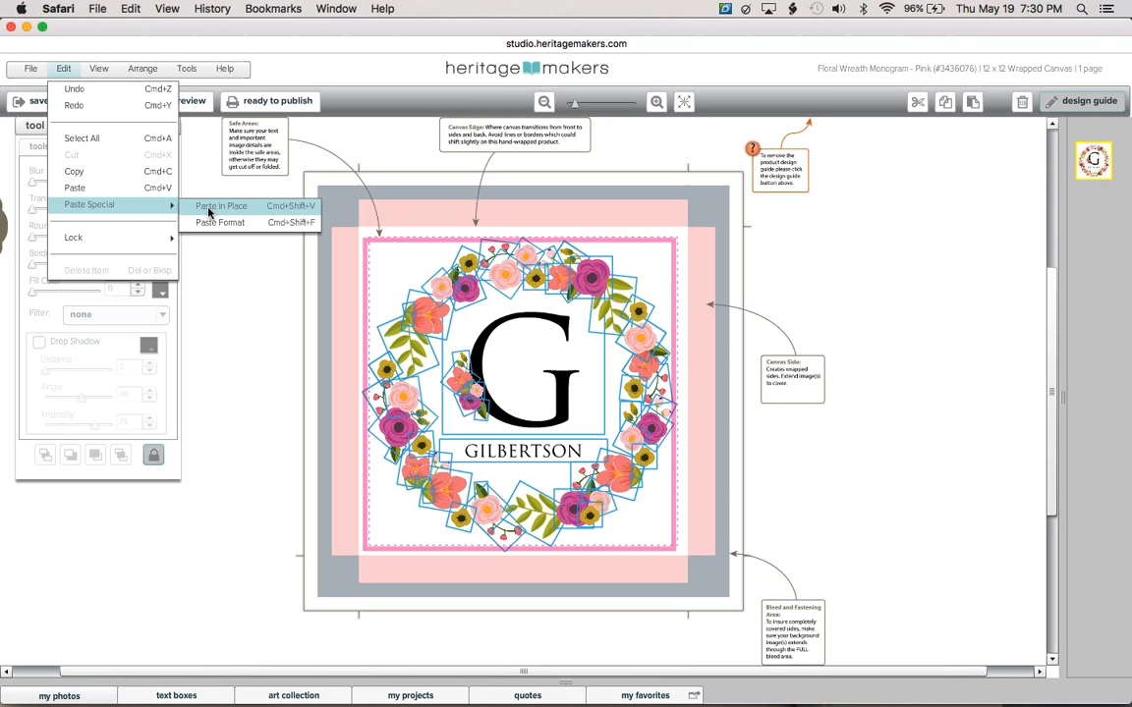
pyautogui.click(234, 264)
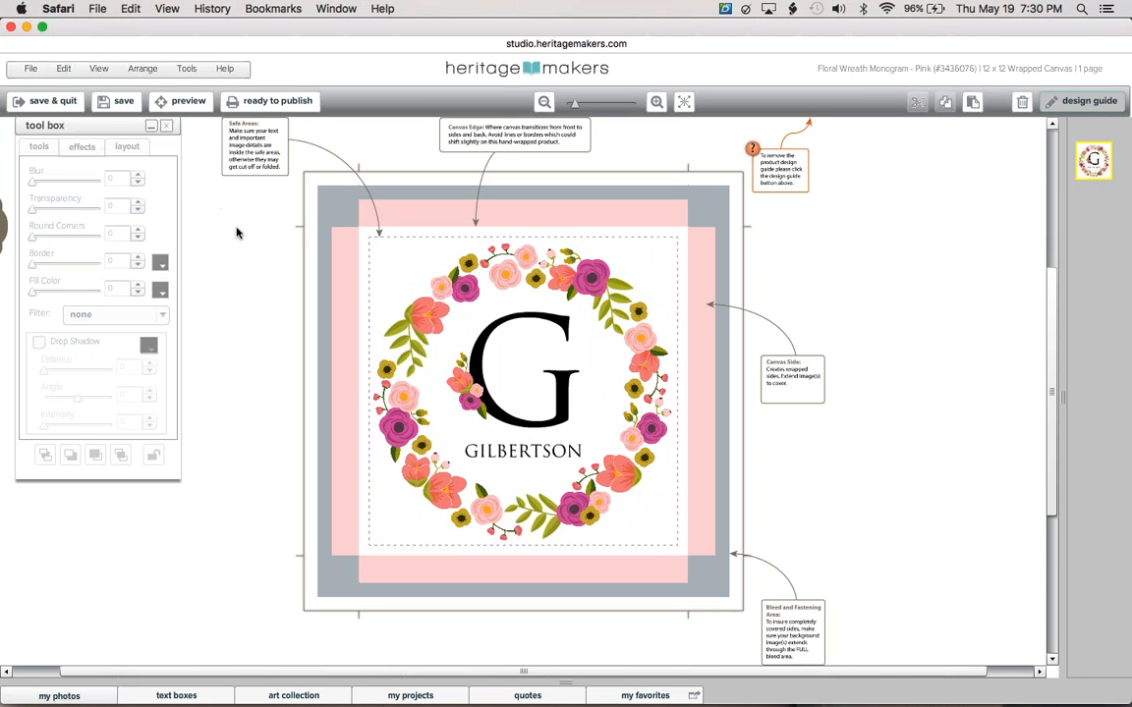
pyautogui.click(62, 68)
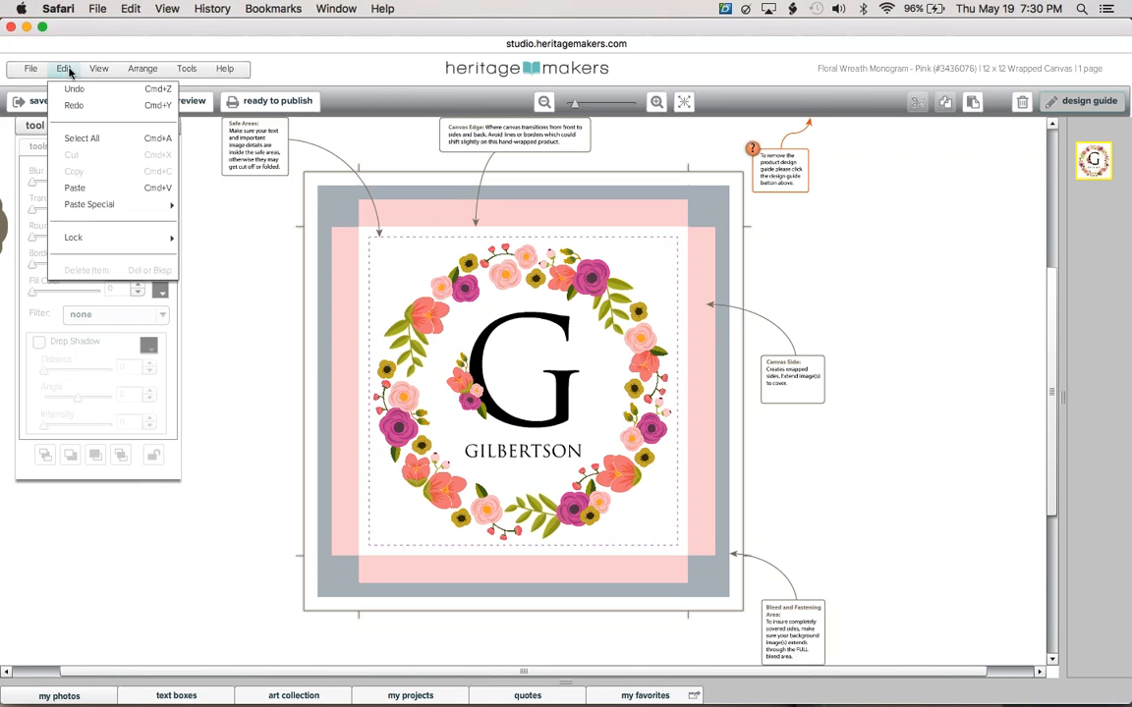
pyautogui.click(82, 138)
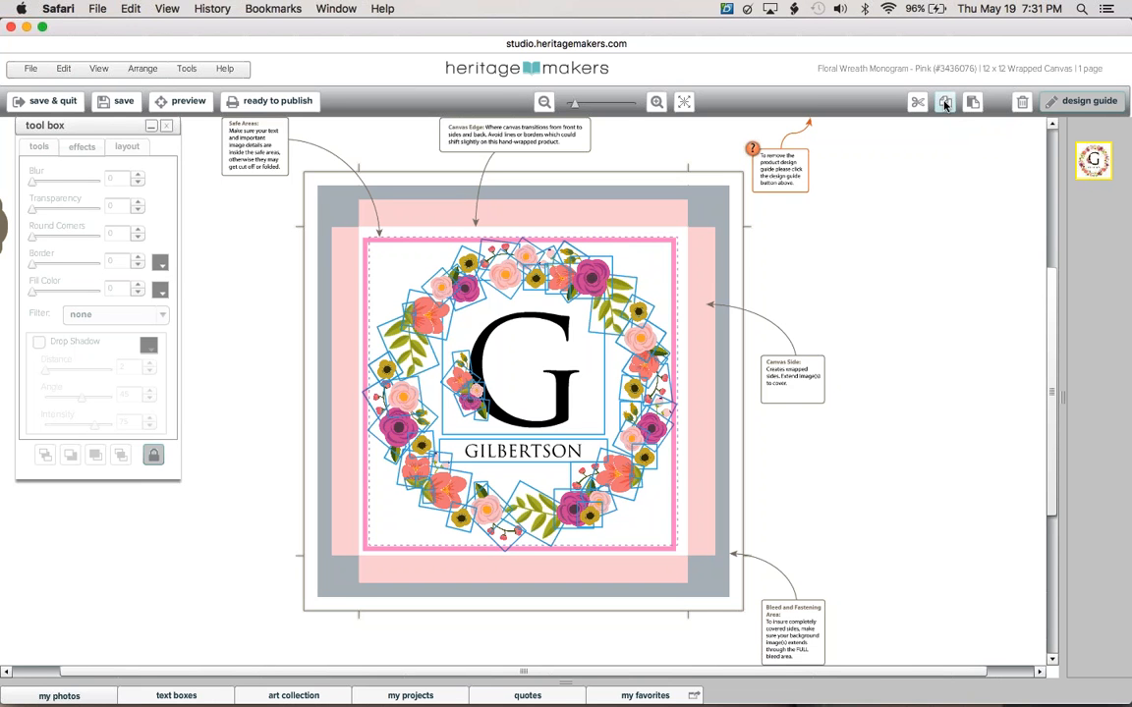
pyautogui.click(63, 68)
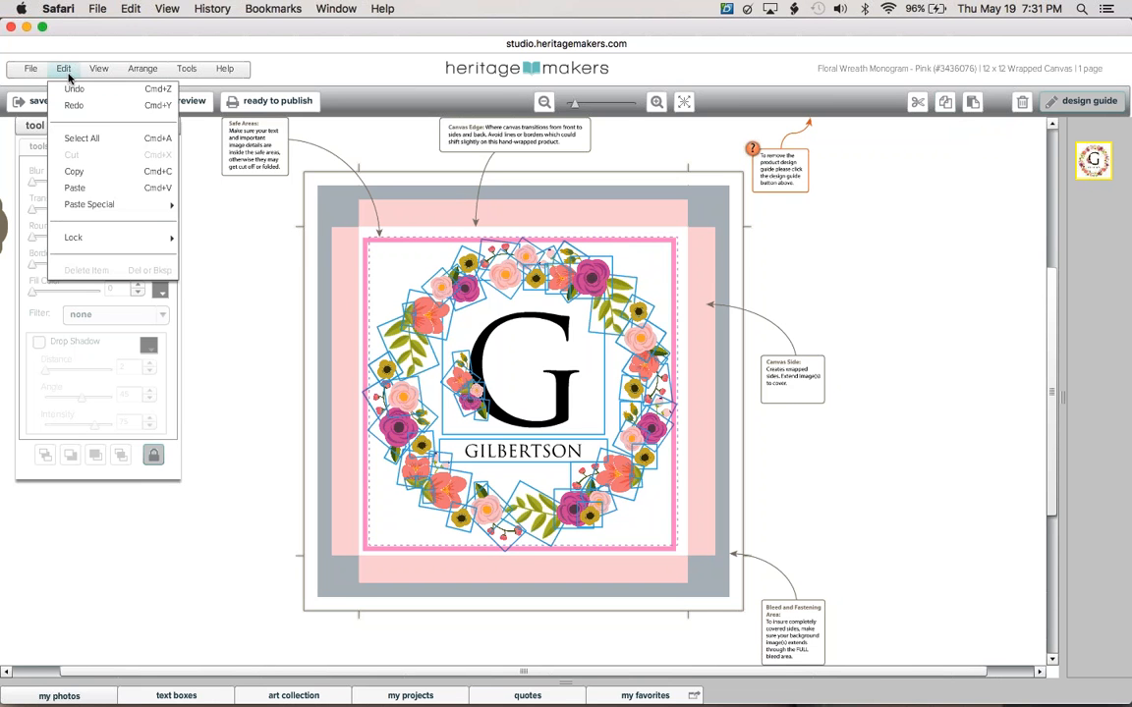
pyautogui.moveTo(147, 204)
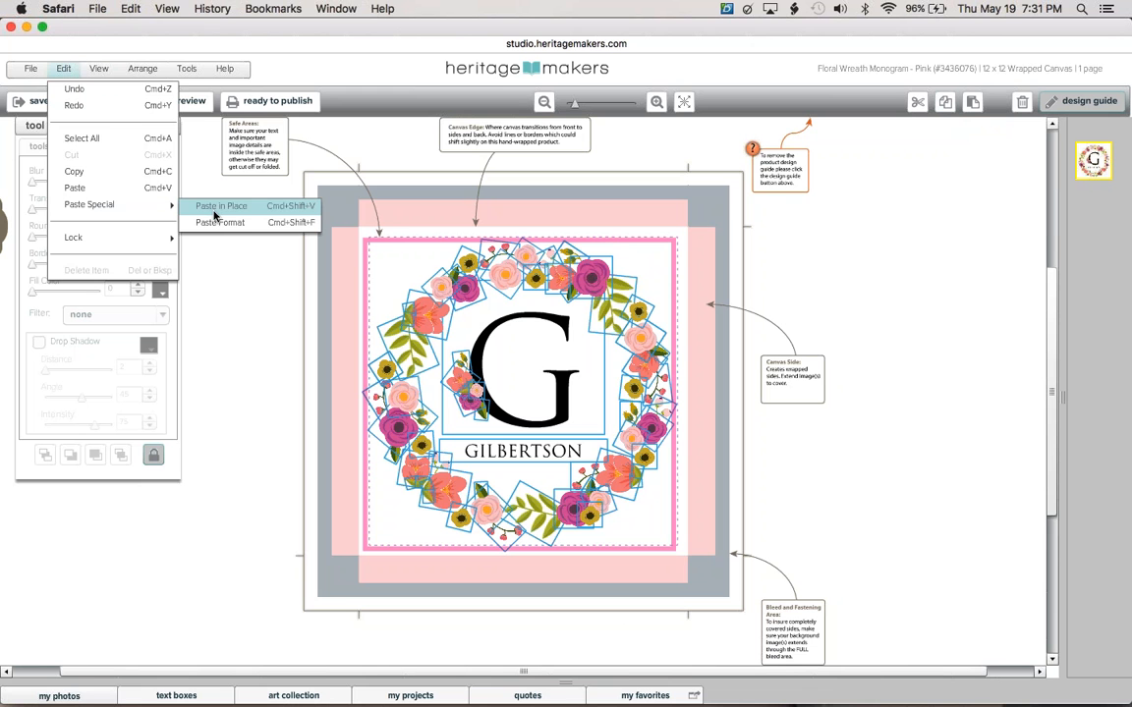
pyautogui.click(249, 287)
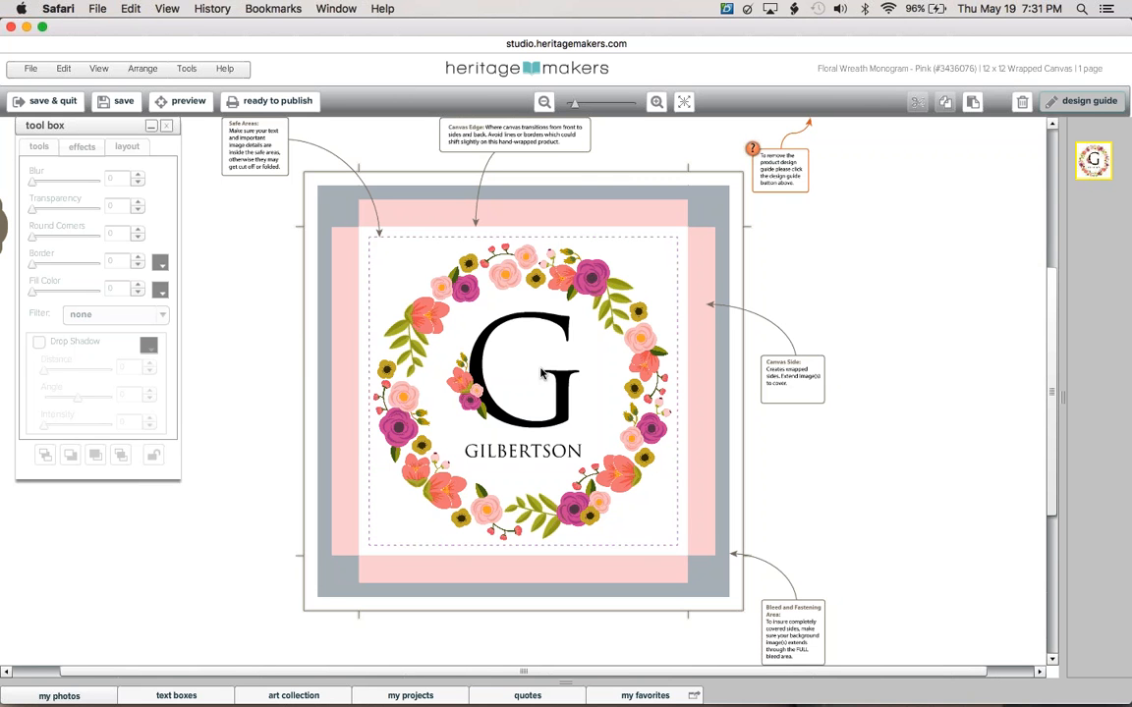
# Change the monogram letter from G to M.
pyautogui.click(555, 373)
pyautogui.click(555, 373)
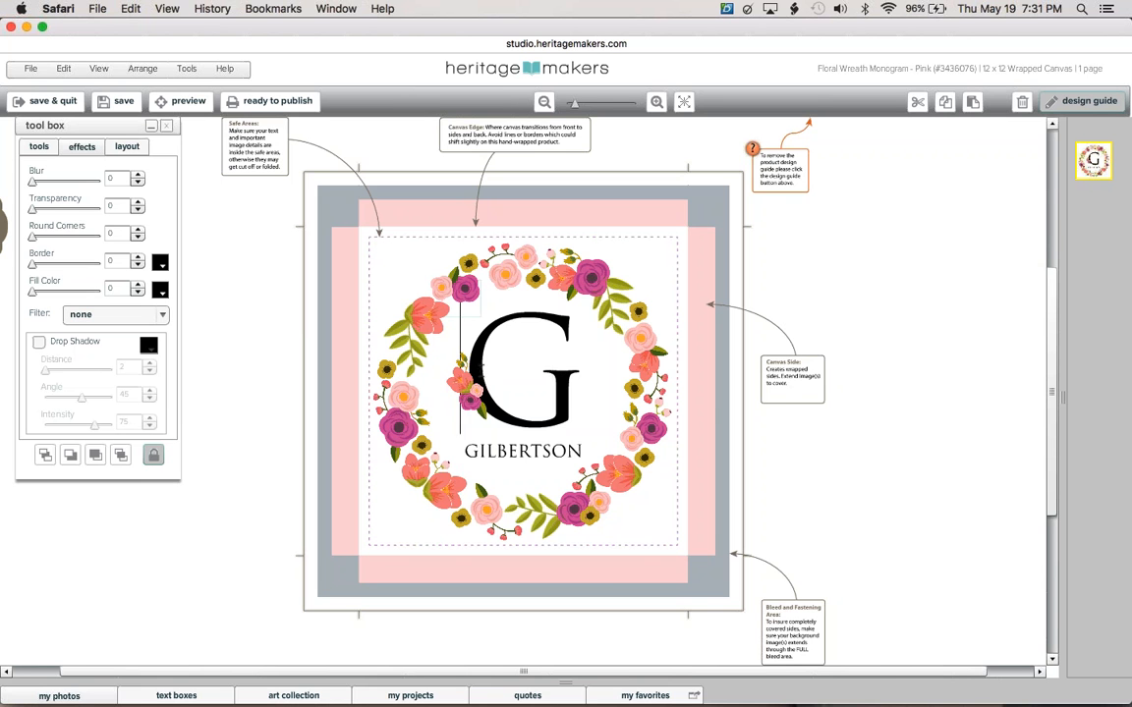
pyautogui.doubleClick(537, 374)
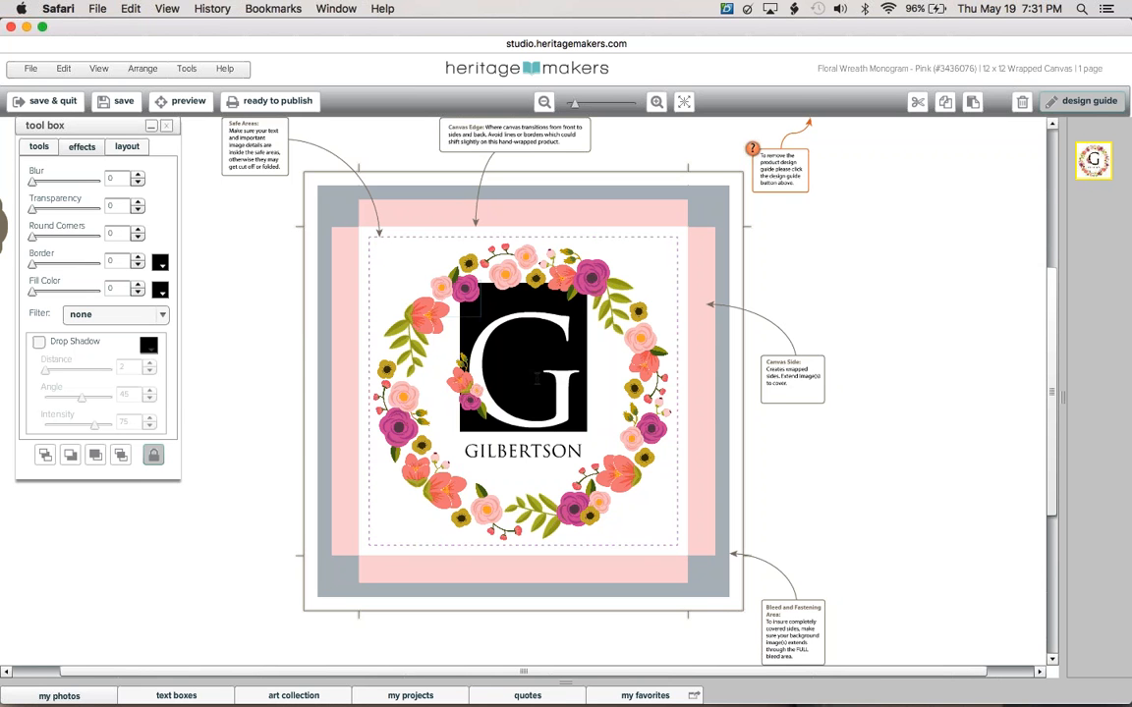
pyautogui.write('S')
pyautogui.press('BackSpace')
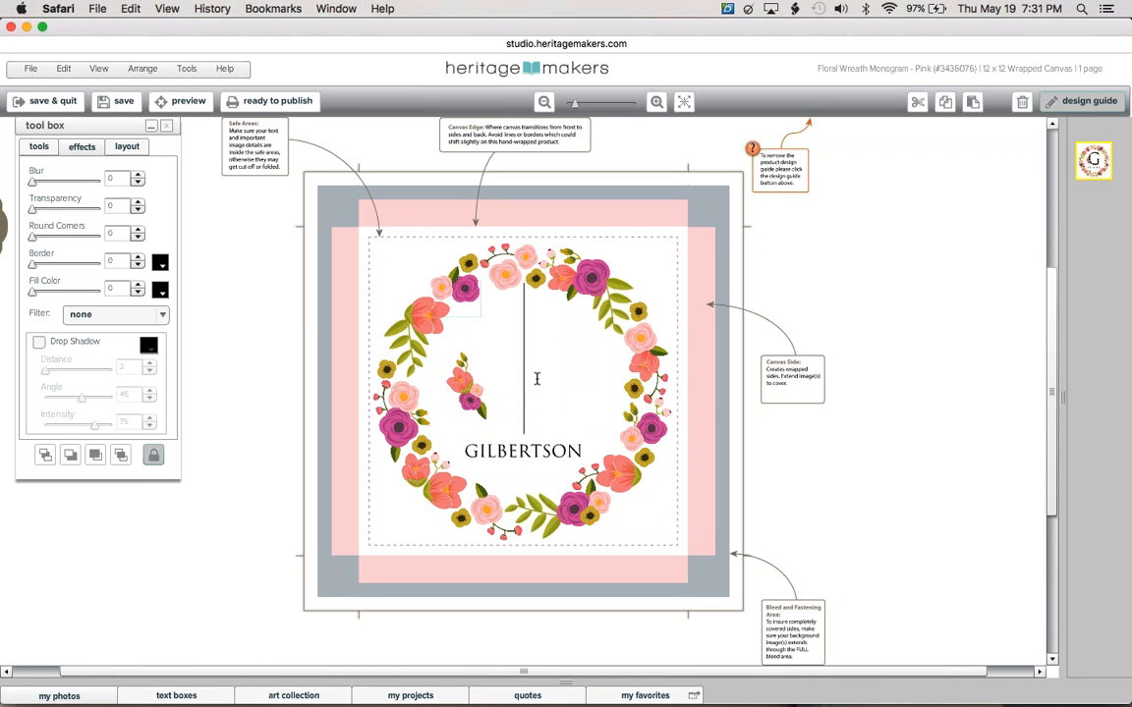
pyautogui.write('M')
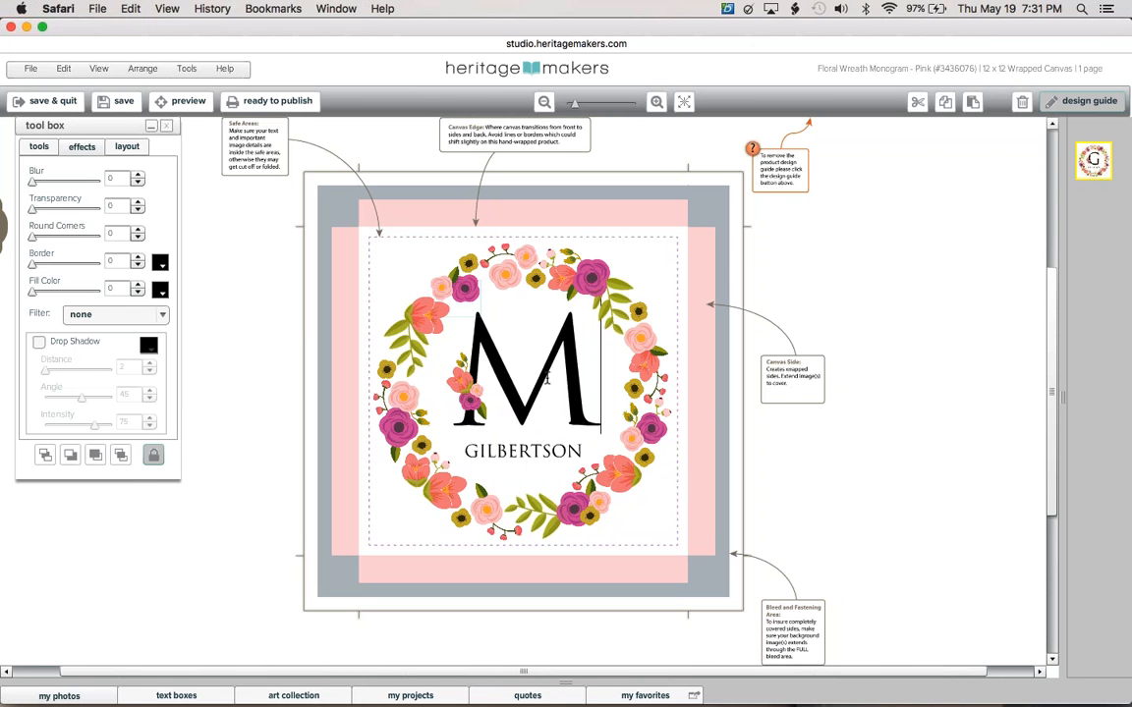
pyautogui.click(576, 439)
# Replace the family name beneath the monogram with the new surname.
pyautogui.click(544, 454)
pyautogui.click(544, 454)
pyautogui.doubleClick(543, 453)
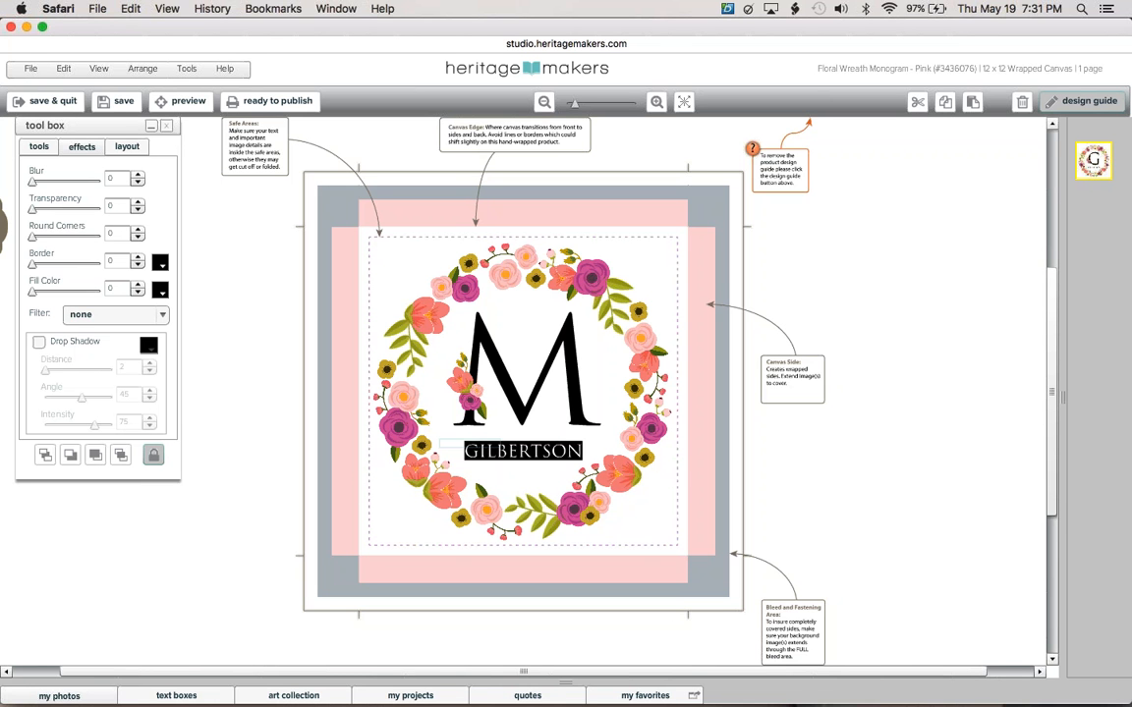
pyautogui.write('MIKKELSON')
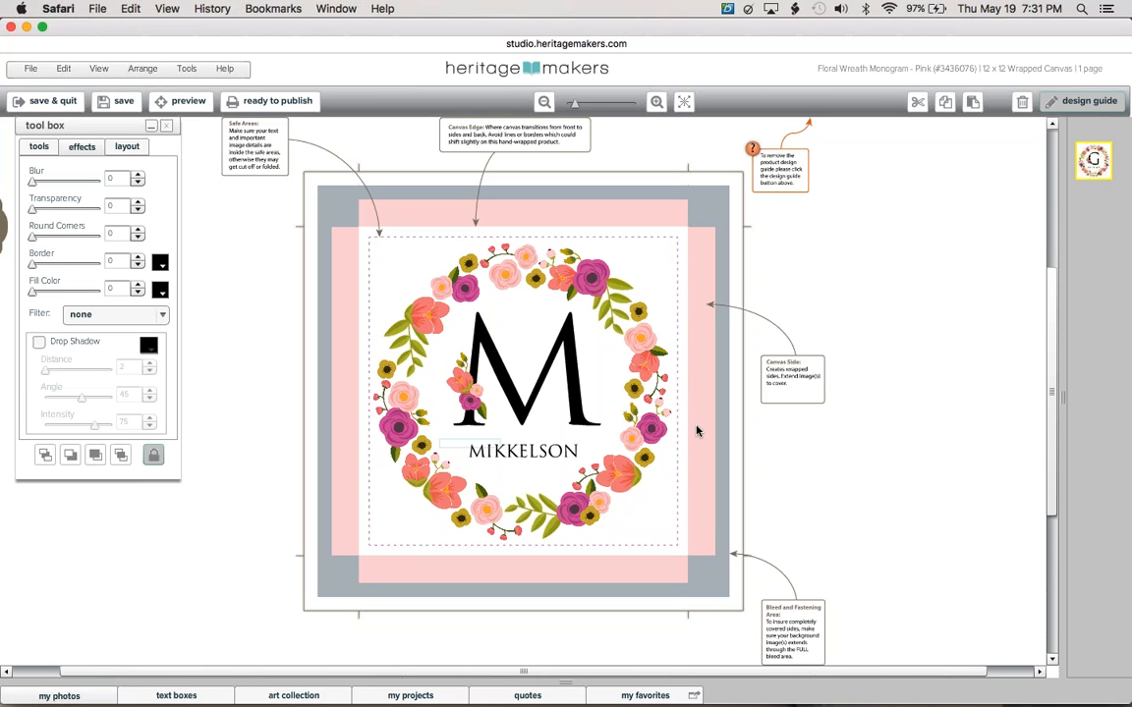
pyautogui.click(629, 389)
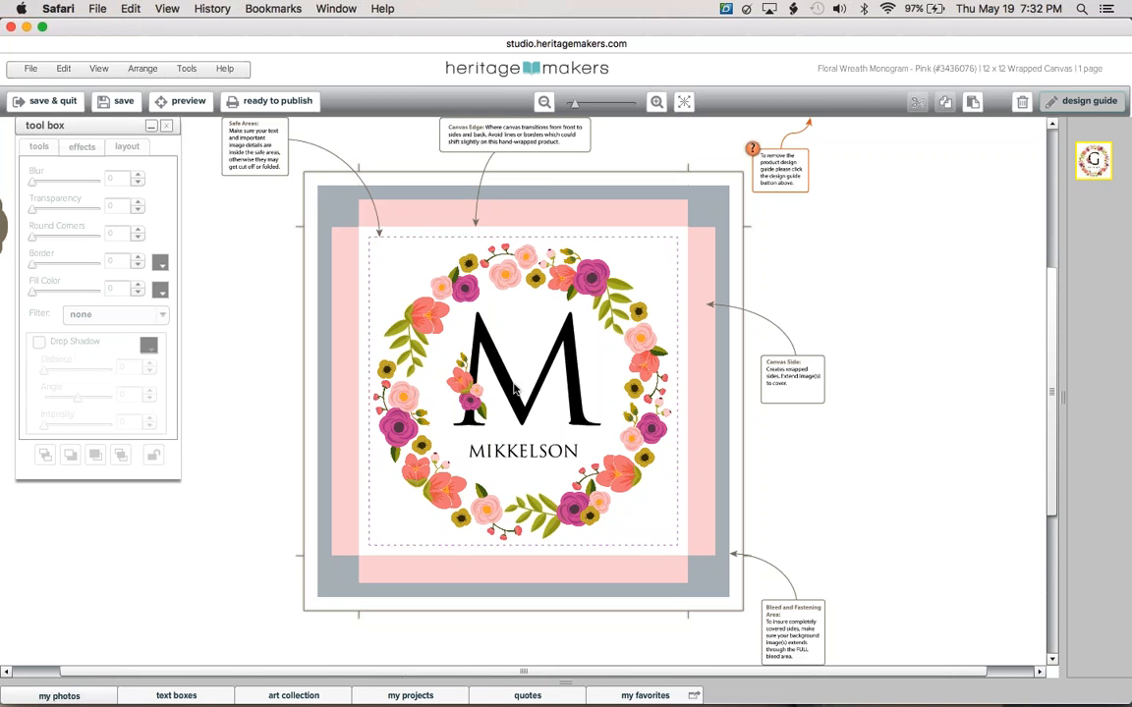
# Hide the design guides, zoom in, then select and unlock the flower cluster pieces.
pyautogui.click(1085, 102)
pyautogui.click(659, 102)
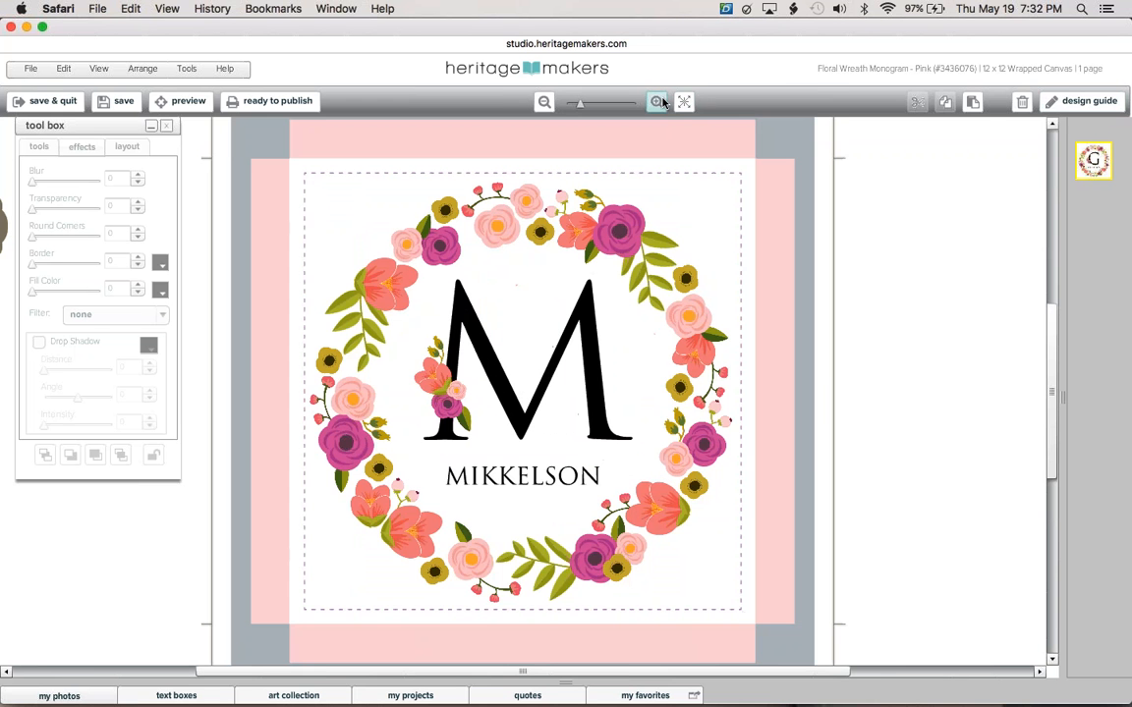
pyautogui.click(657, 102)
pyautogui.click(657, 103)
pyautogui.click(657, 102)
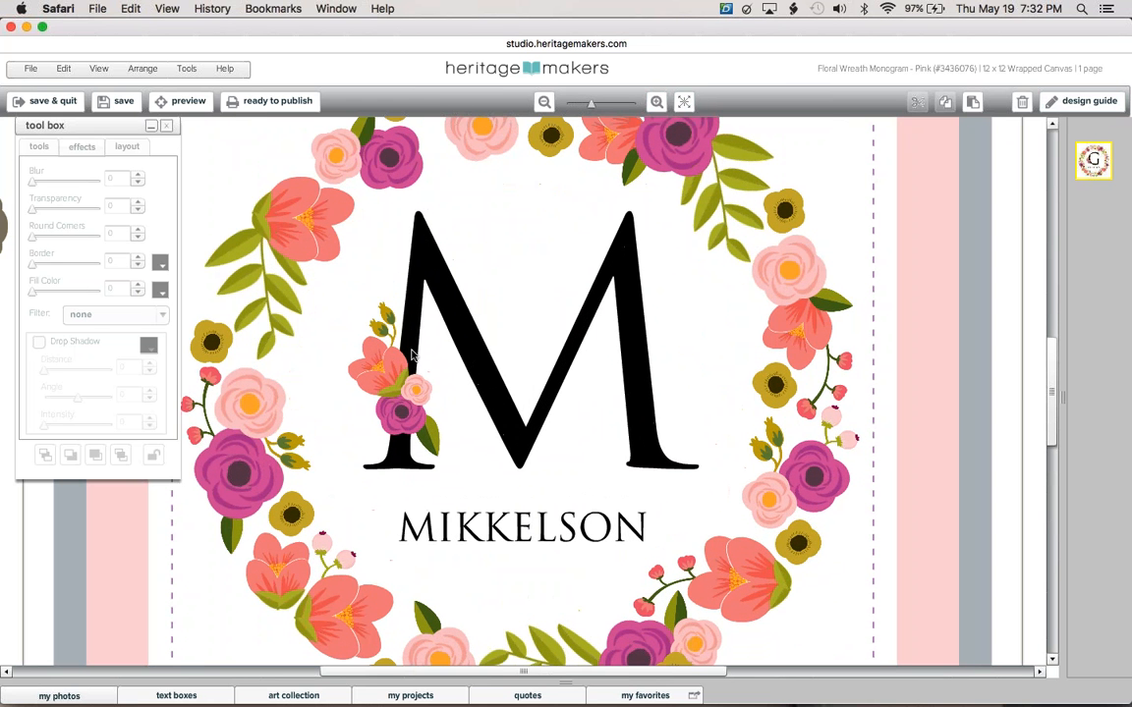
pyautogui.click(402, 364)
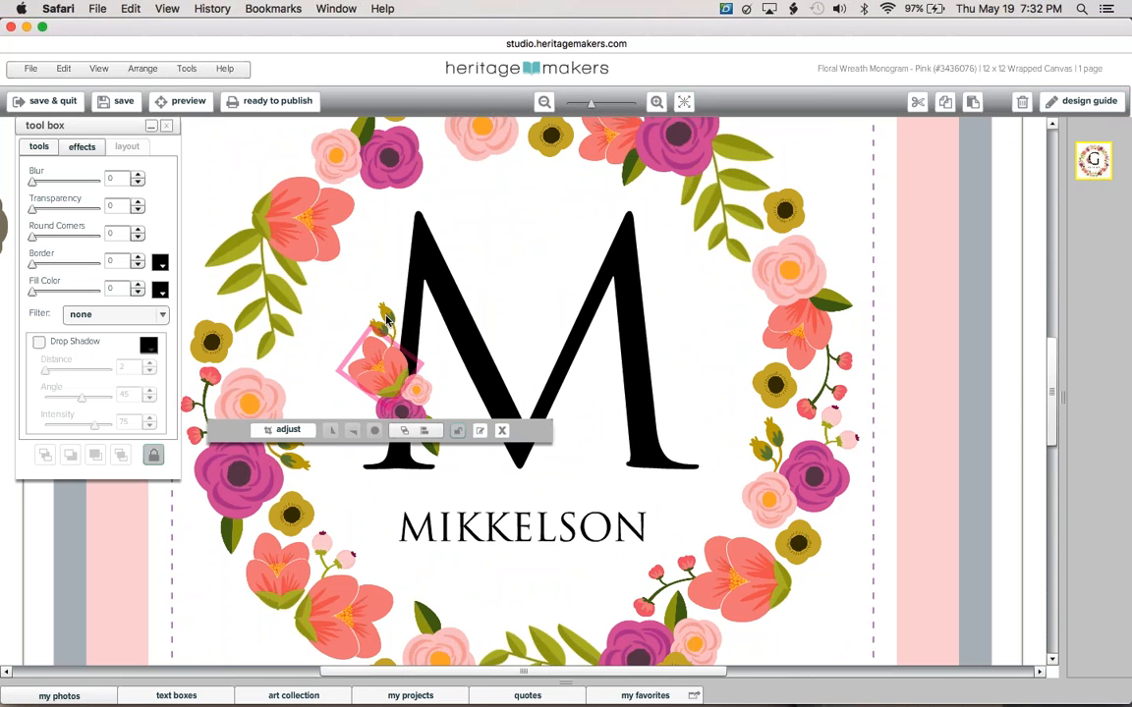
pyautogui.keyDown('shift'); pyautogui.click(387, 319); pyautogui.keyUp('shift')
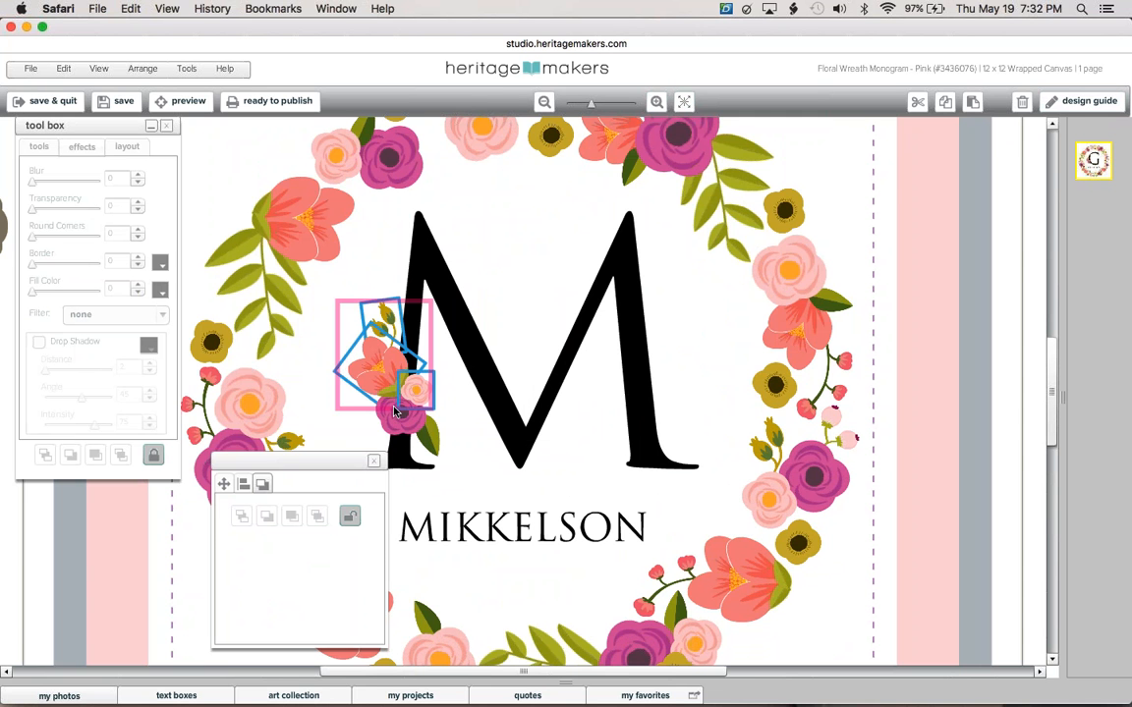
pyautogui.keyDown('shift'); pyautogui.click(394, 411); pyautogui.keyUp('shift')
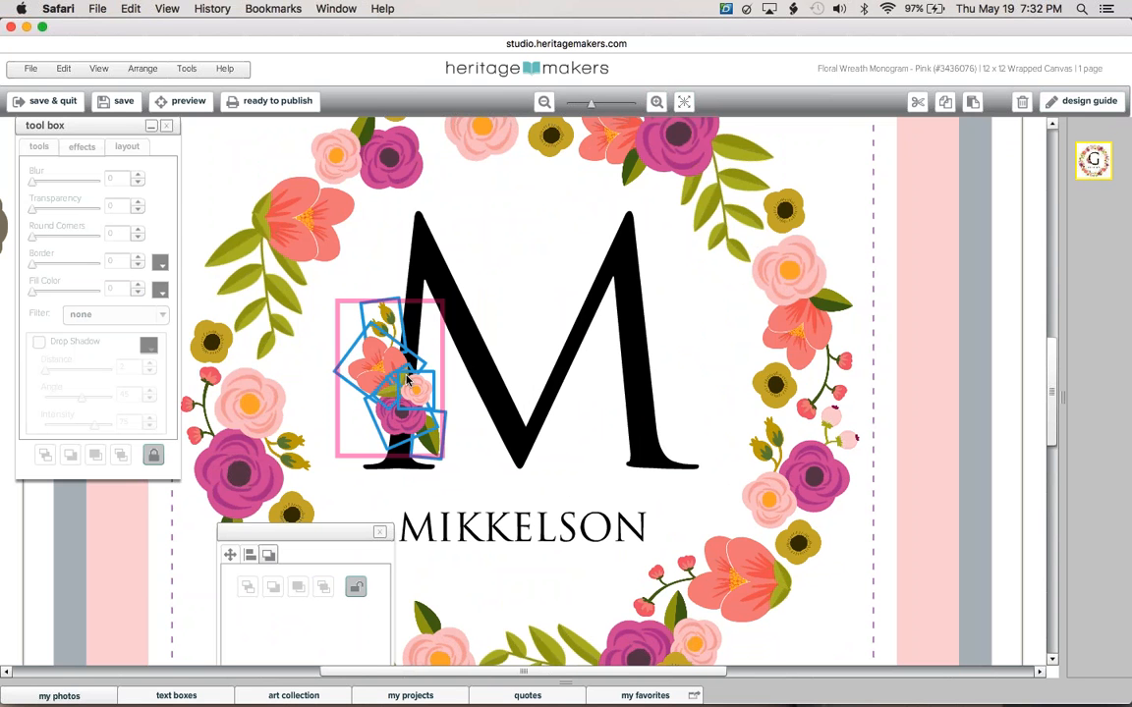
pyautogui.click(153, 457)
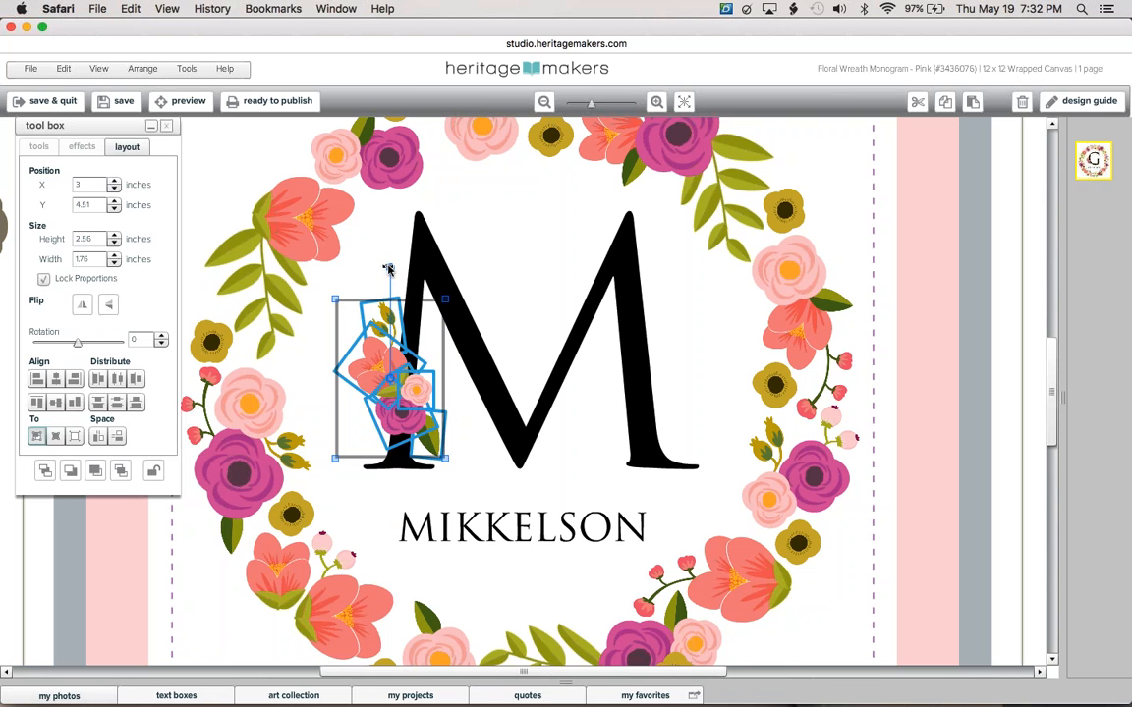
# Tilt the flower cluster about 15 degrees clockwise and place it on the M's left stroke.
pyautogui.moveTo(389, 266); pyautogui.dragTo(381, 272)
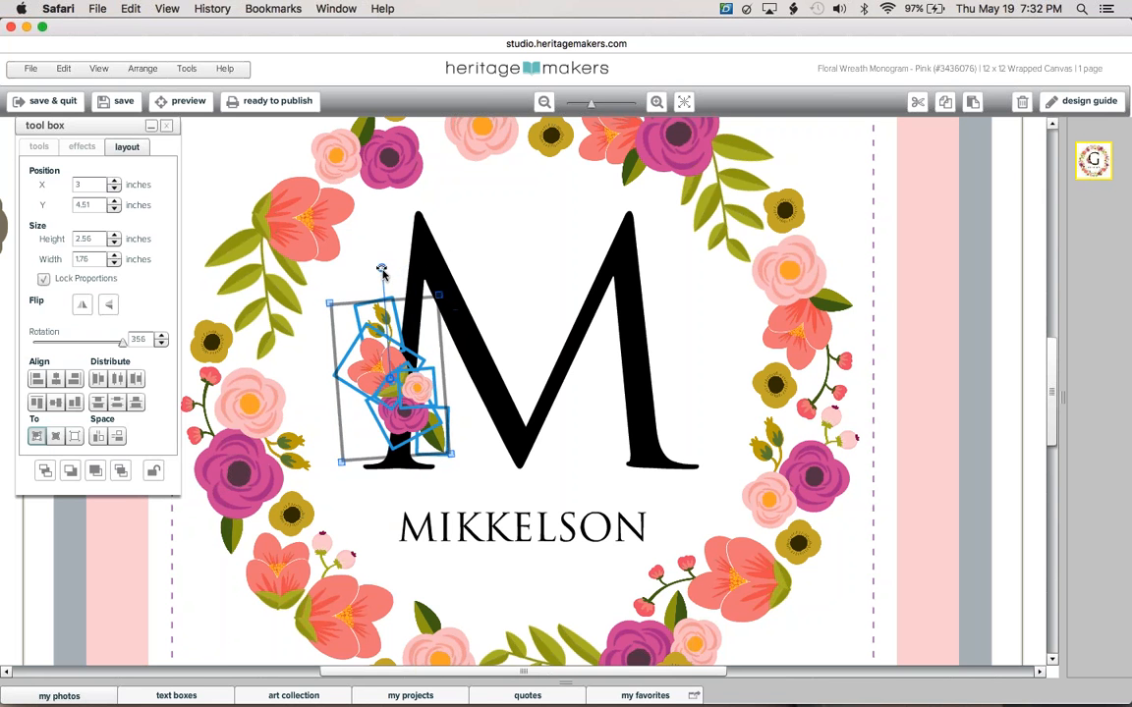
pyautogui.moveTo(385, 369); pyautogui.dragTo(456, 316)
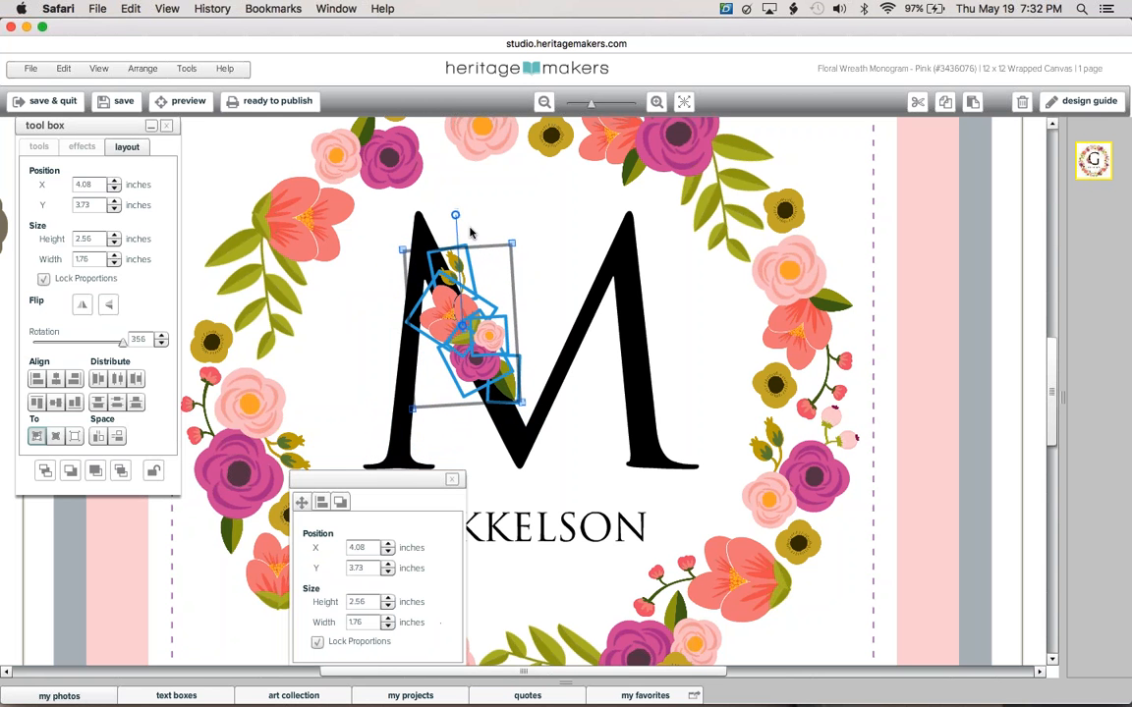
pyautogui.moveTo(454, 215); pyautogui.dragTo(490, 220)
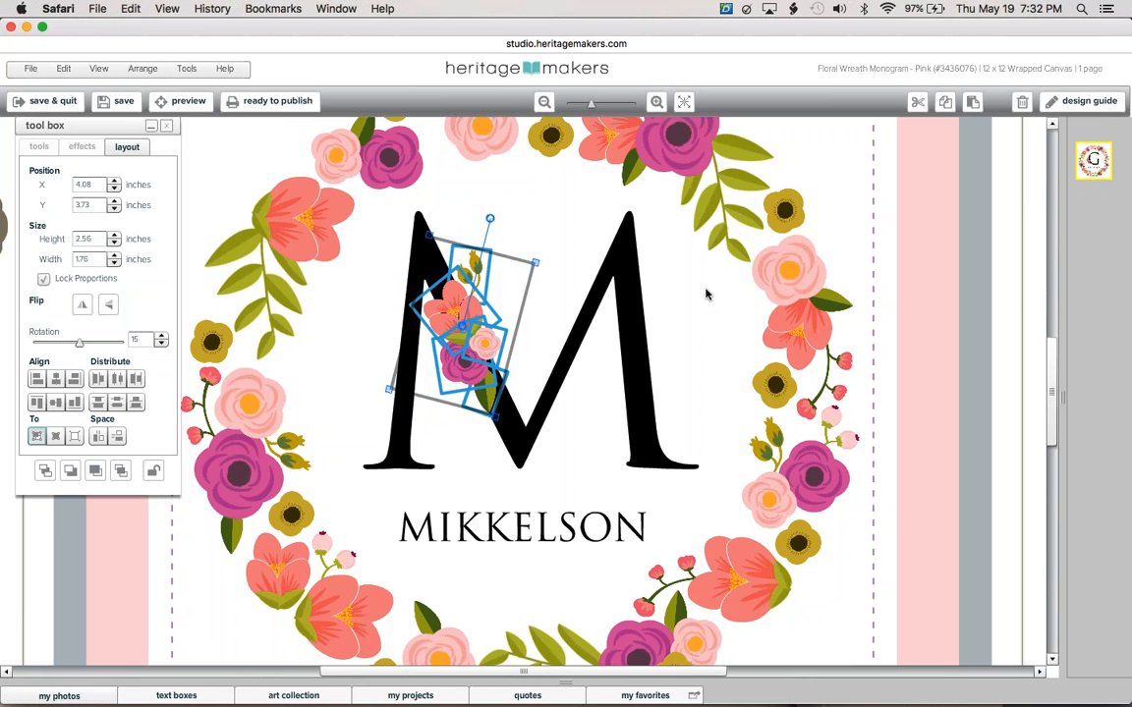
pyautogui.click(706, 293)
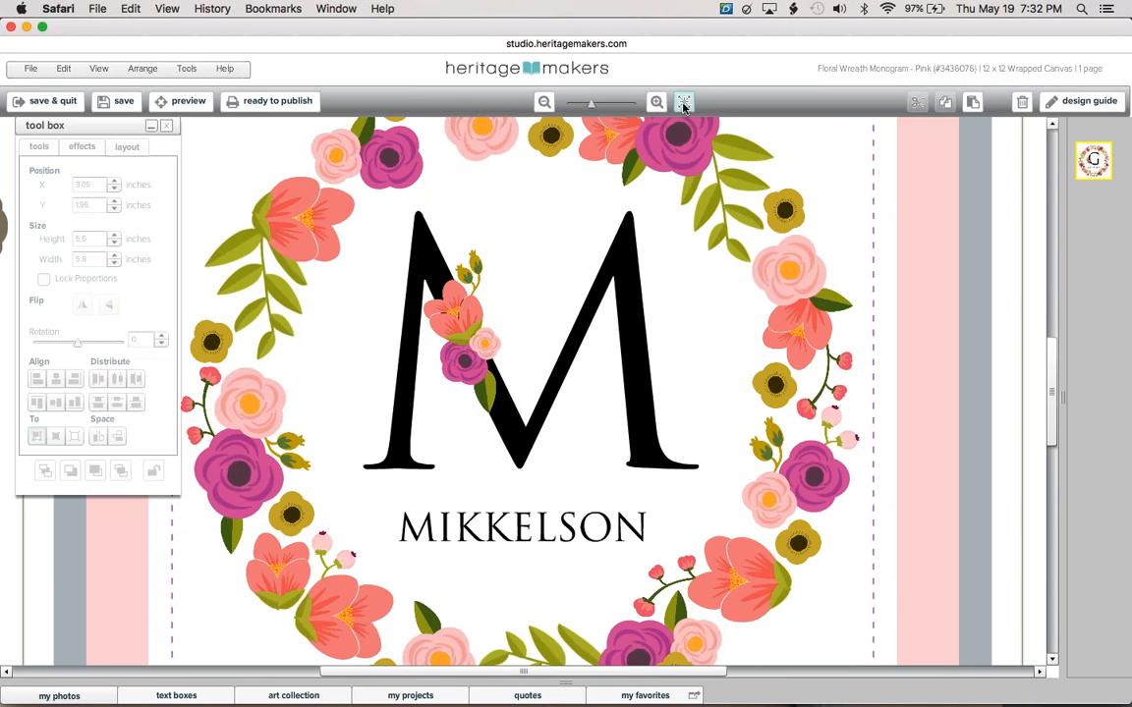
# Fit the whole page in view and save the monogram canvas.
pyautogui.click(684, 103)
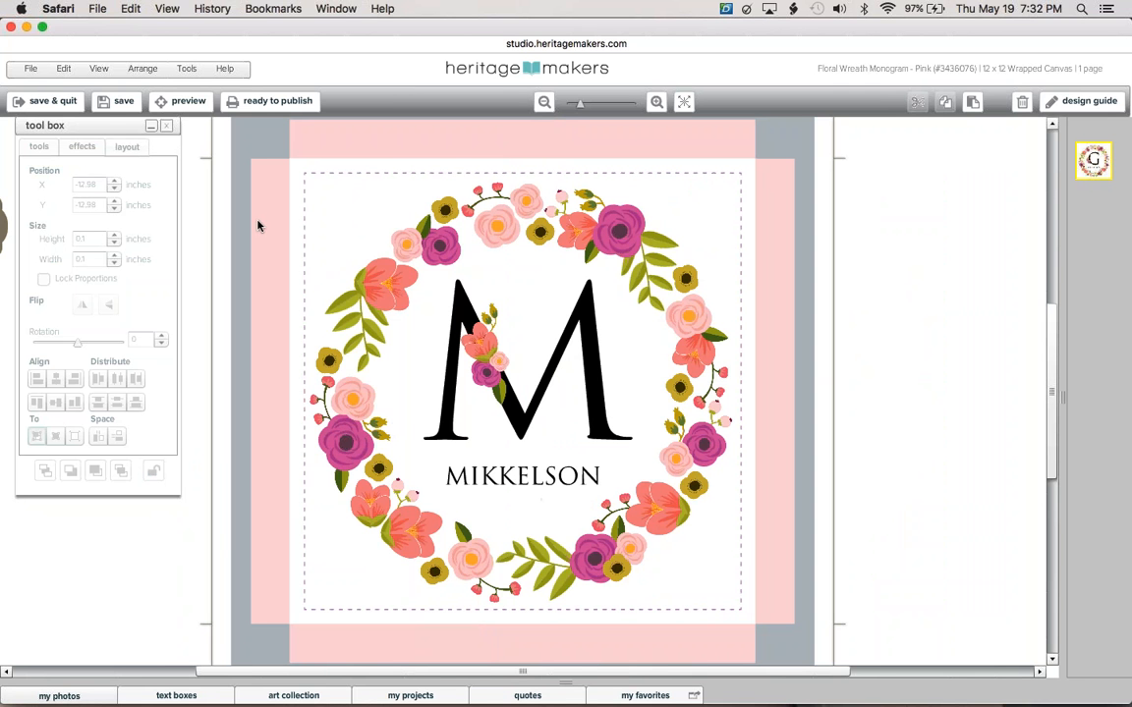
pyautogui.click(119, 108)
# Close the monogram canvas editor and open the Everyday Paper notepad for editing.
pyautogui.click(11, 28)
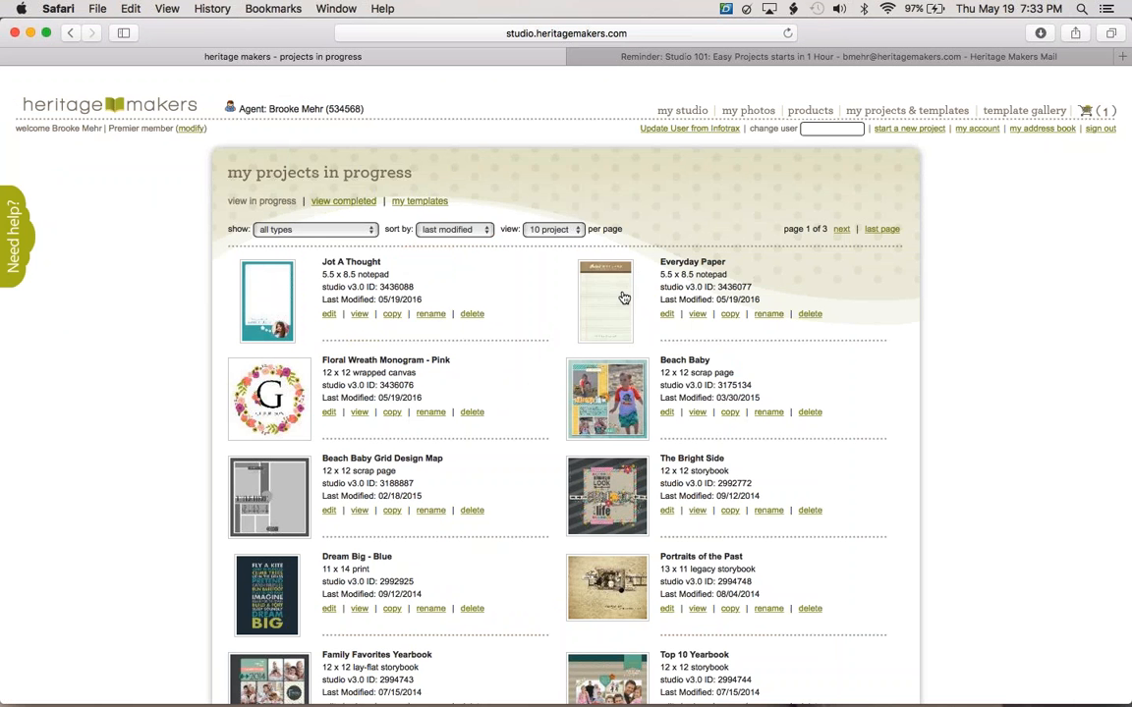
pyautogui.click(623, 297)
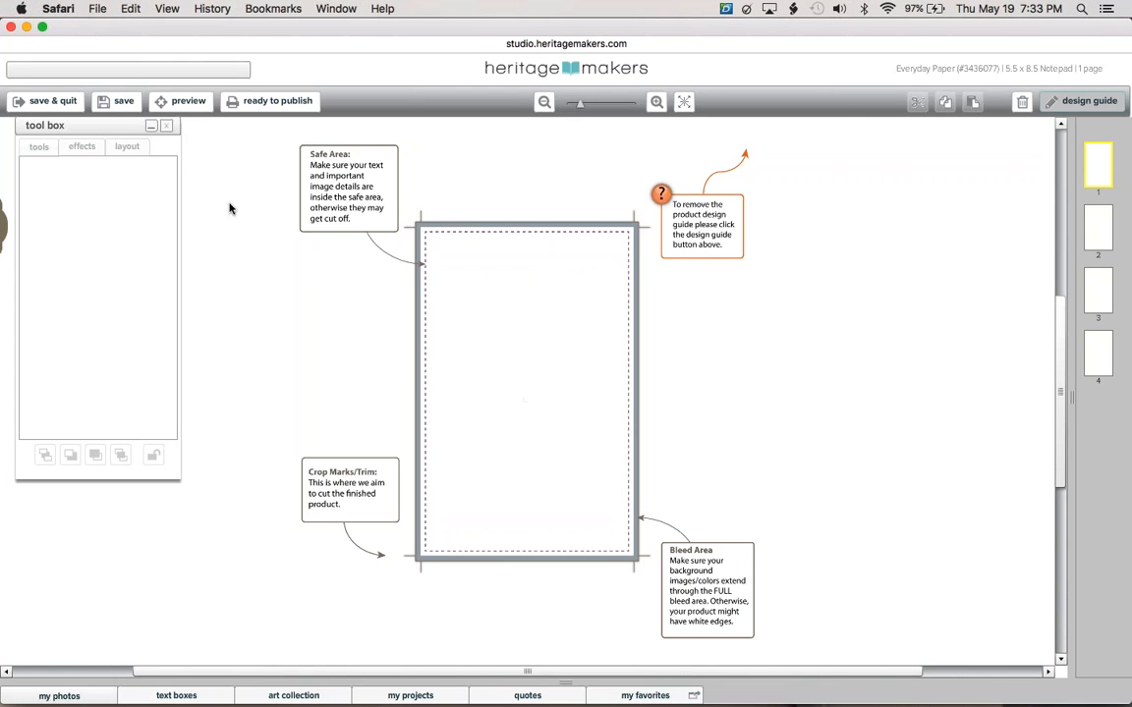
# Enlarge the first notepad page and replace the bottom name with the new owner's full name.
pyautogui.click(683, 102)
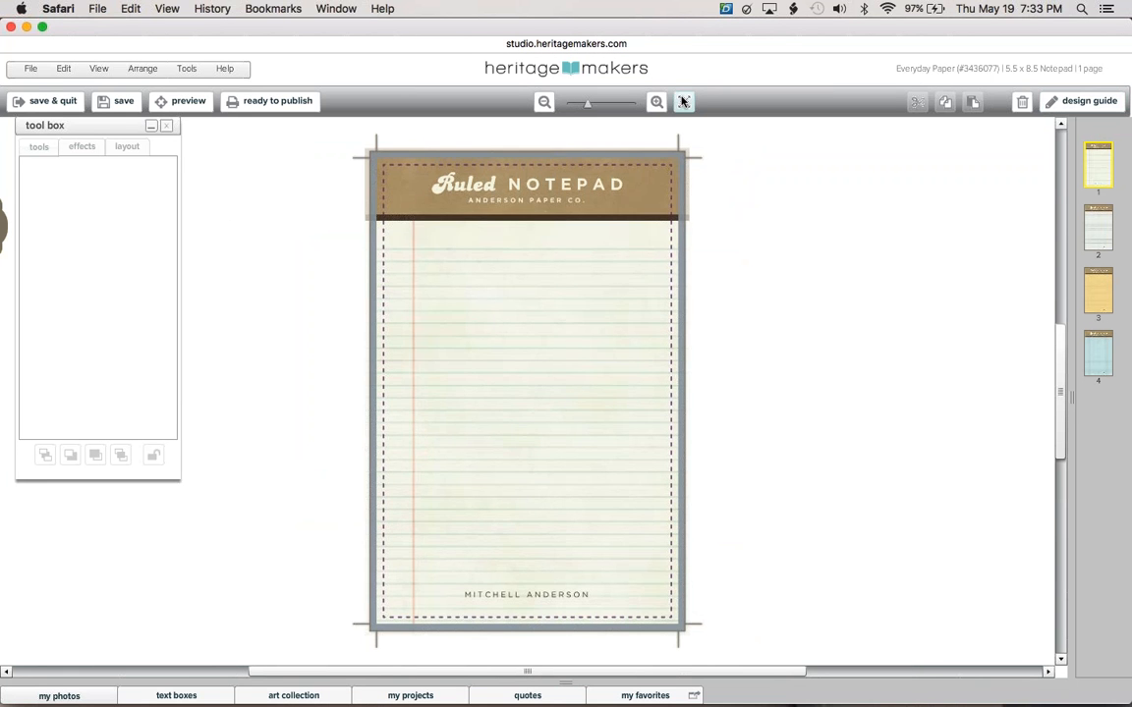
pyautogui.click(504, 597)
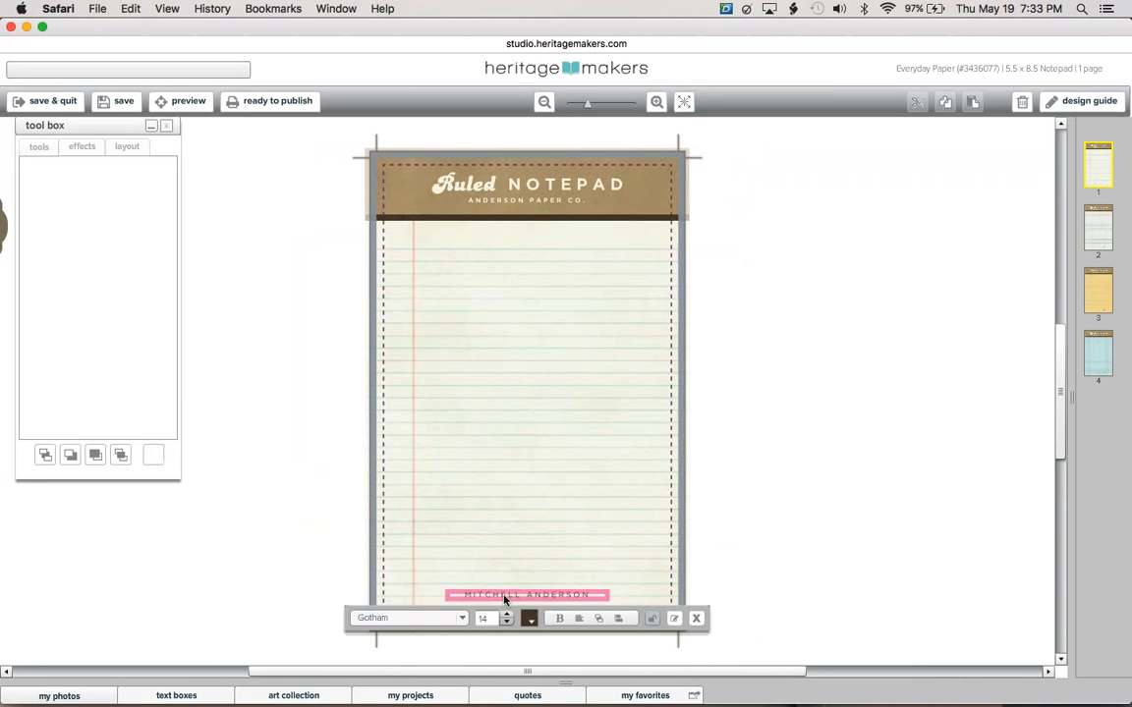
pyautogui.tripleClick(575, 594)
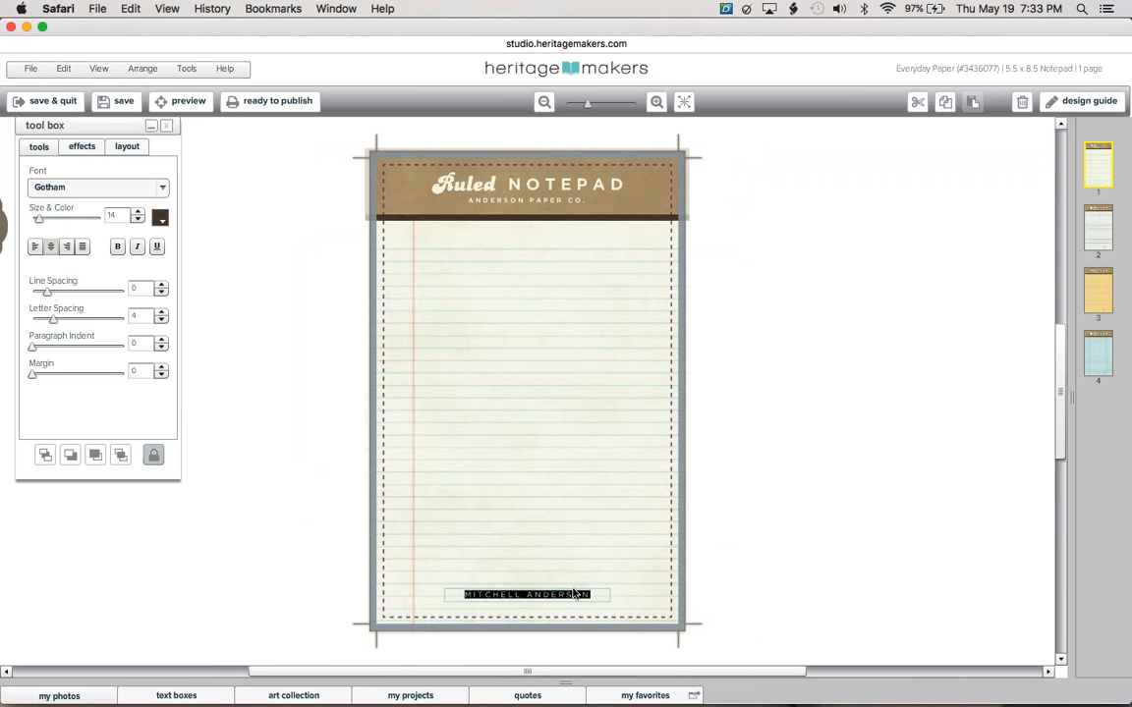
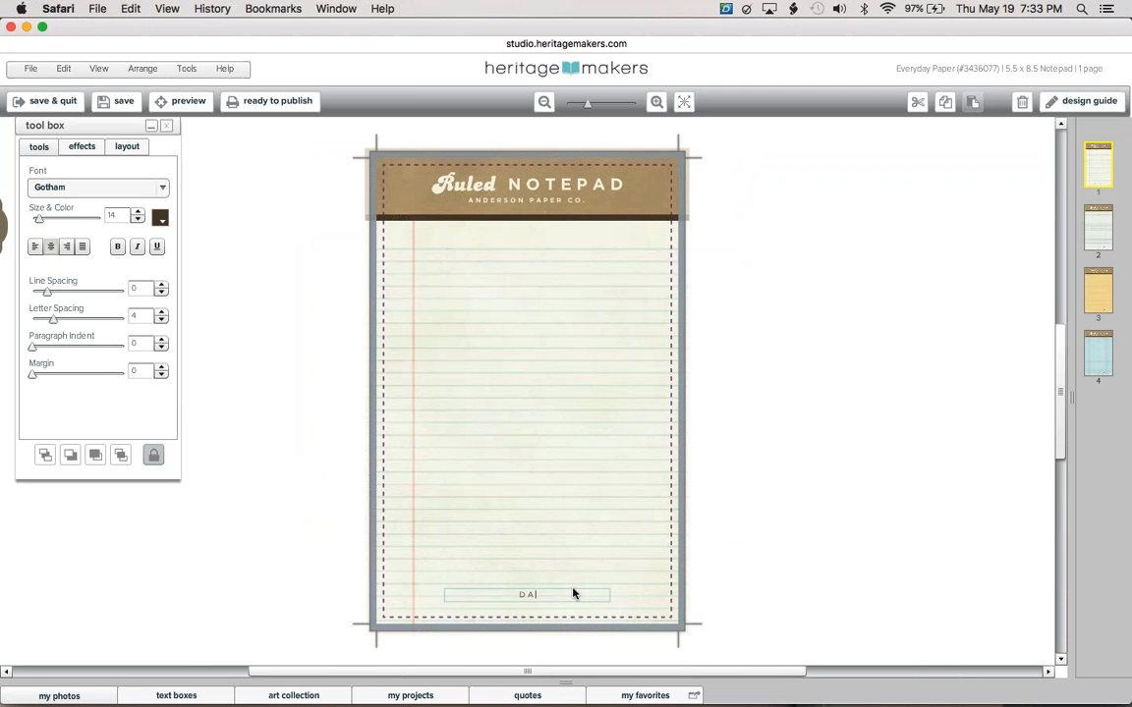
pyautogui.click(511, 201)
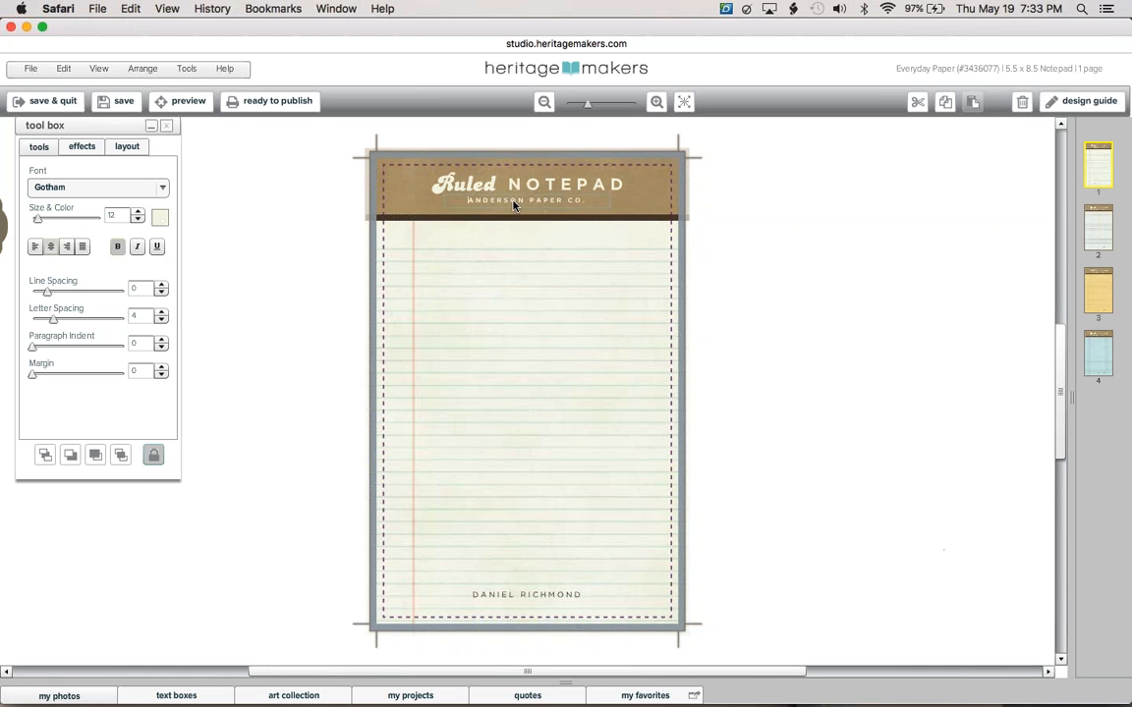
pyautogui.click(778, 280)
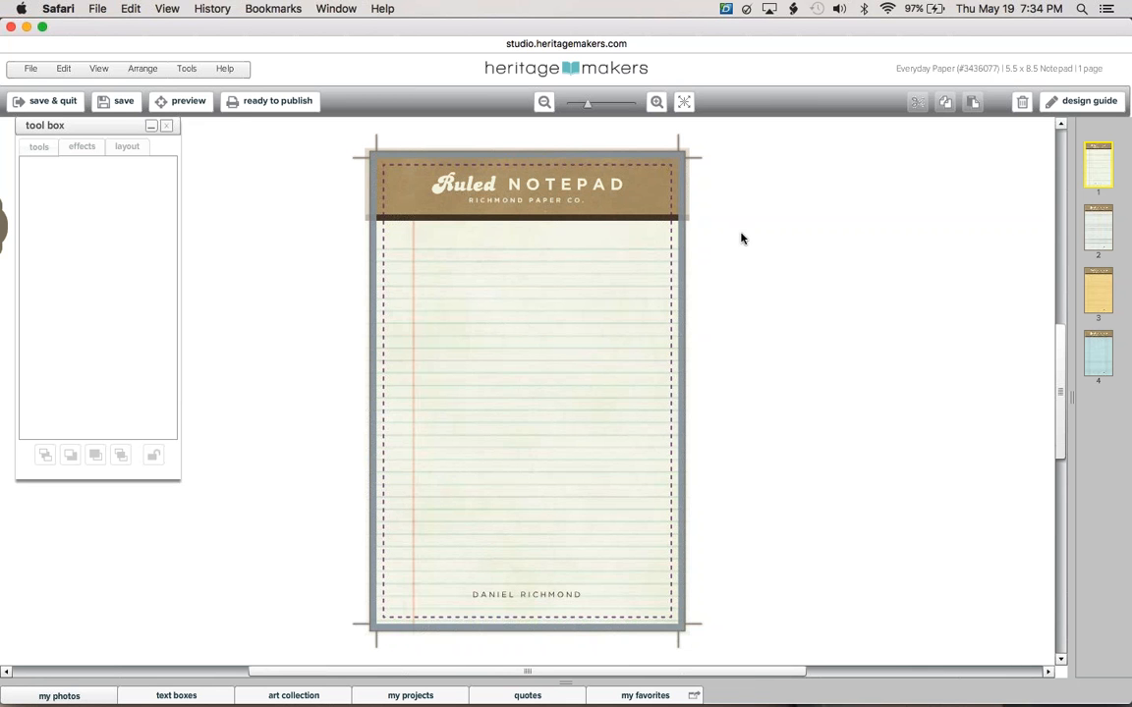
# On the Graph Notepad page, put the new surname in the PAPER CO. subtitle and the owner's full name below.
pyautogui.click(1099, 228)
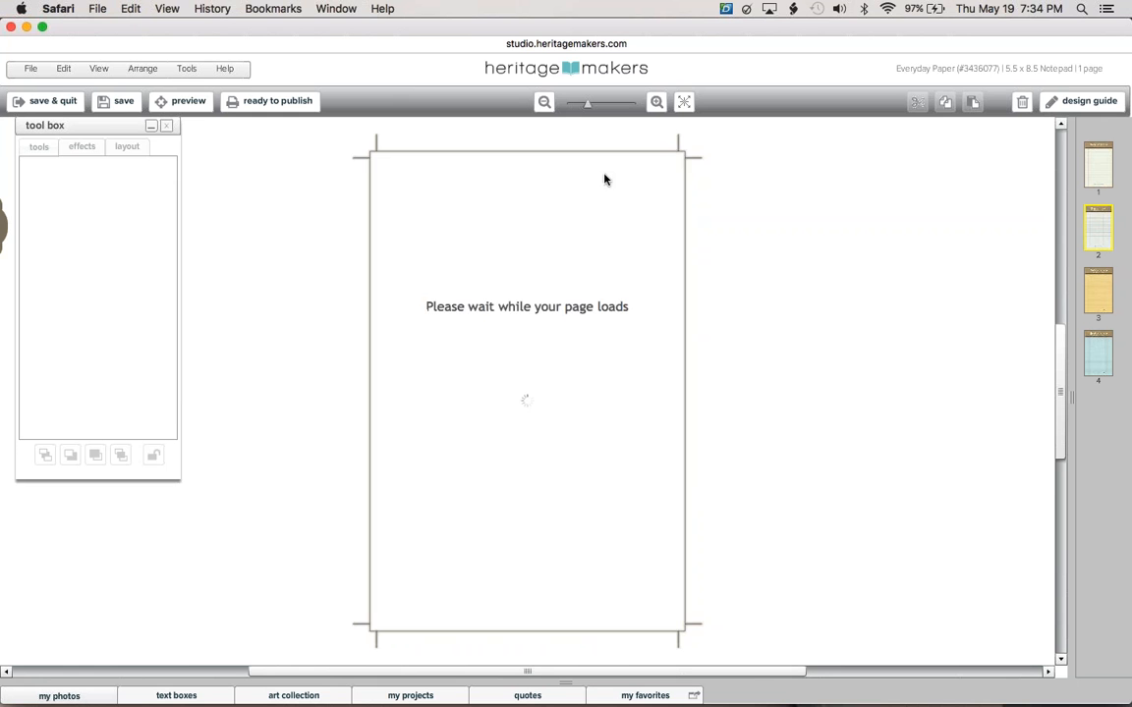
pyautogui.click(499, 201)
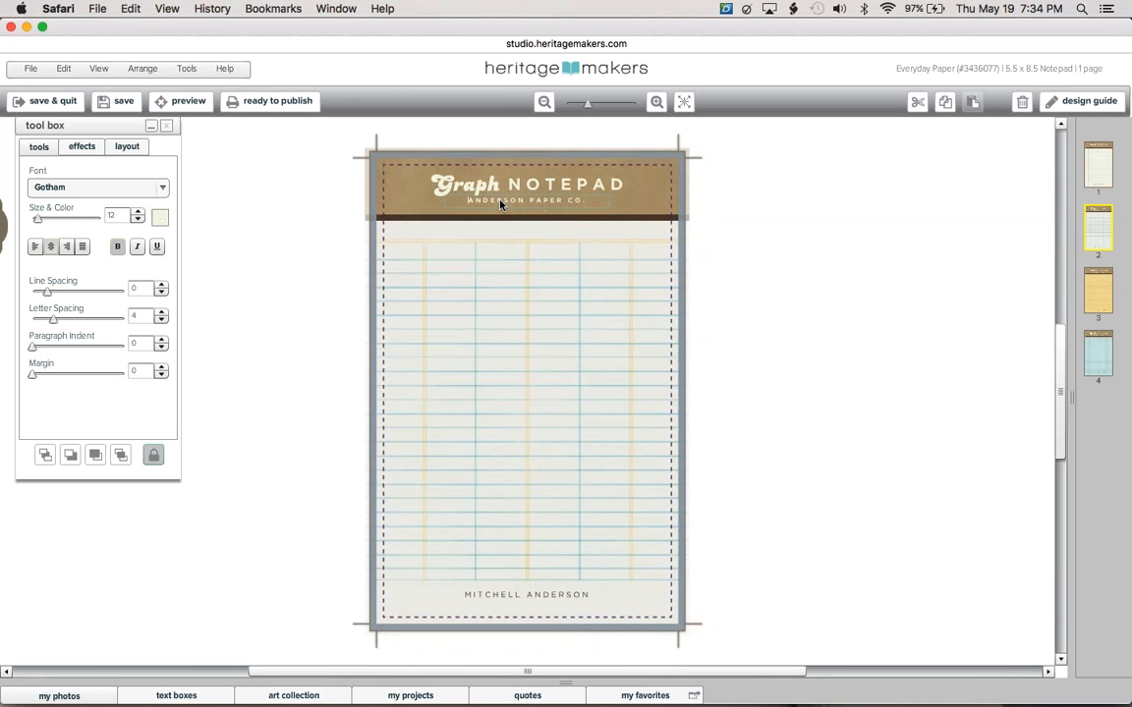
pyautogui.write('RICHMOND')
pyautogui.click(541, 602)
pyautogui.doubleClick(542, 602)
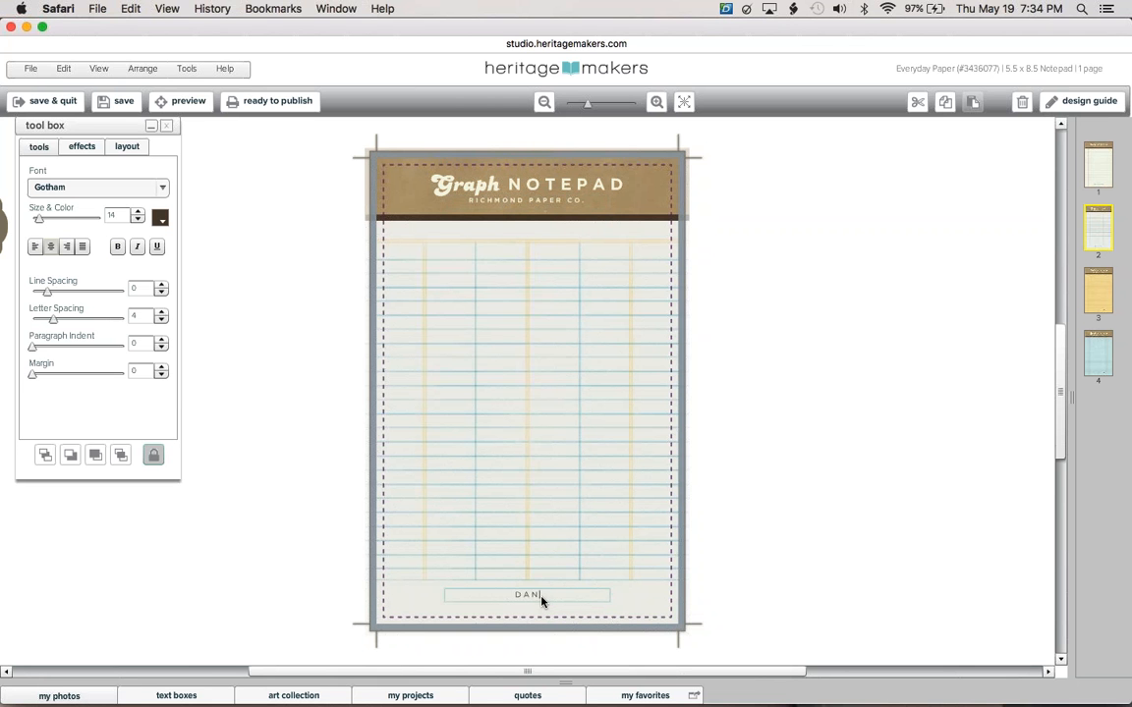
pyautogui.click(804, 616)
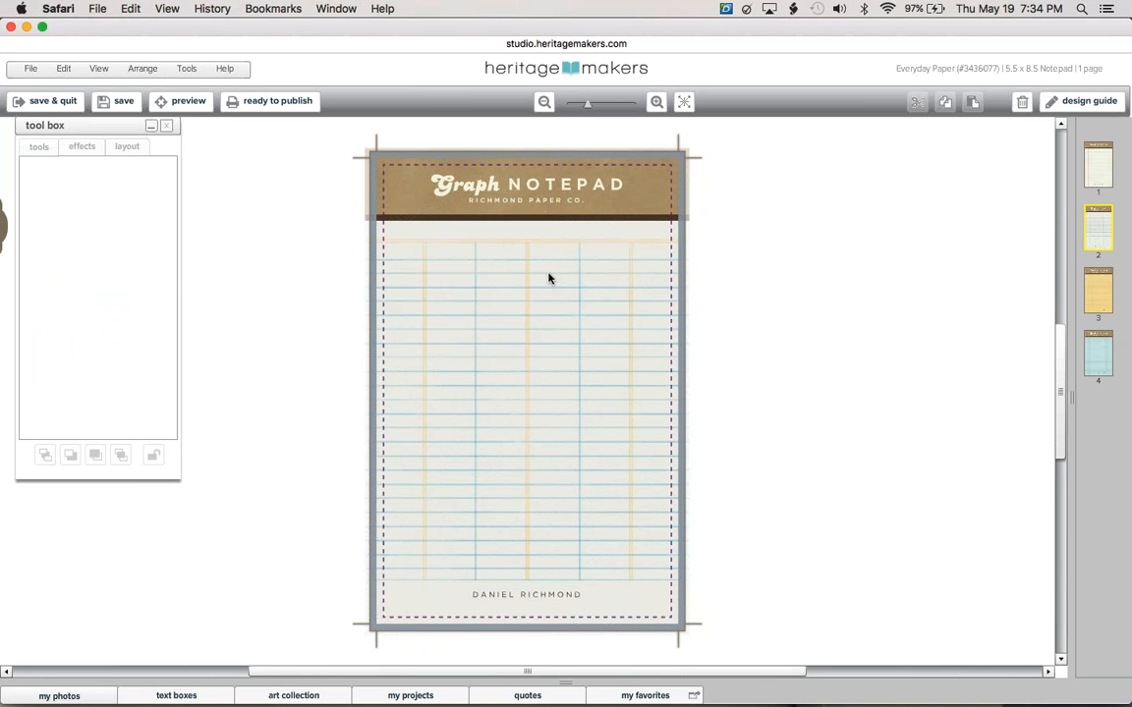
# Copy the Graph page design, cut page 1's original elements, and paste the design in place there.
pyautogui.click(62, 70)
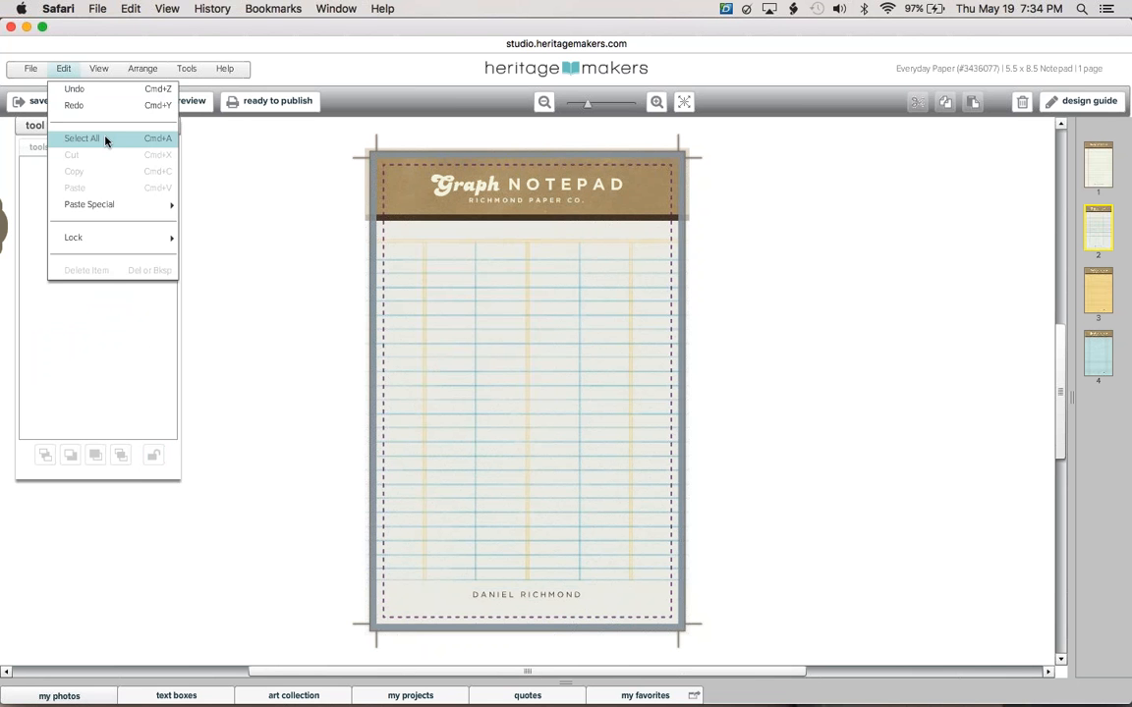
pyautogui.click(105, 141)
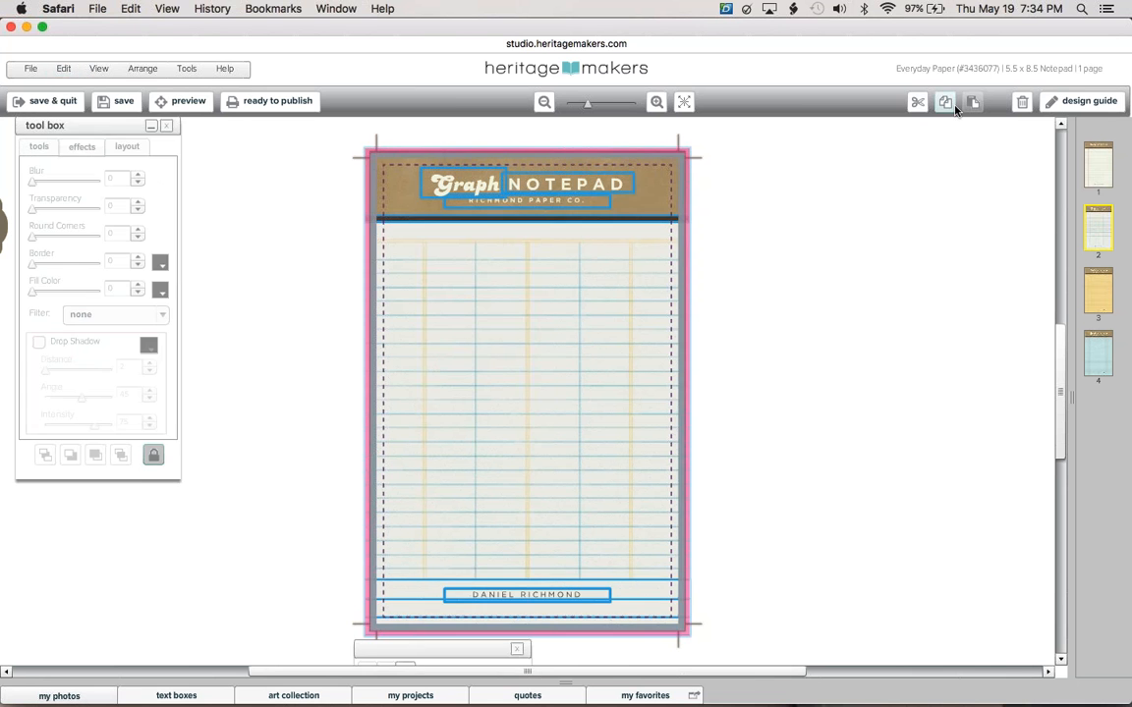
pyautogui.click(970, 218)
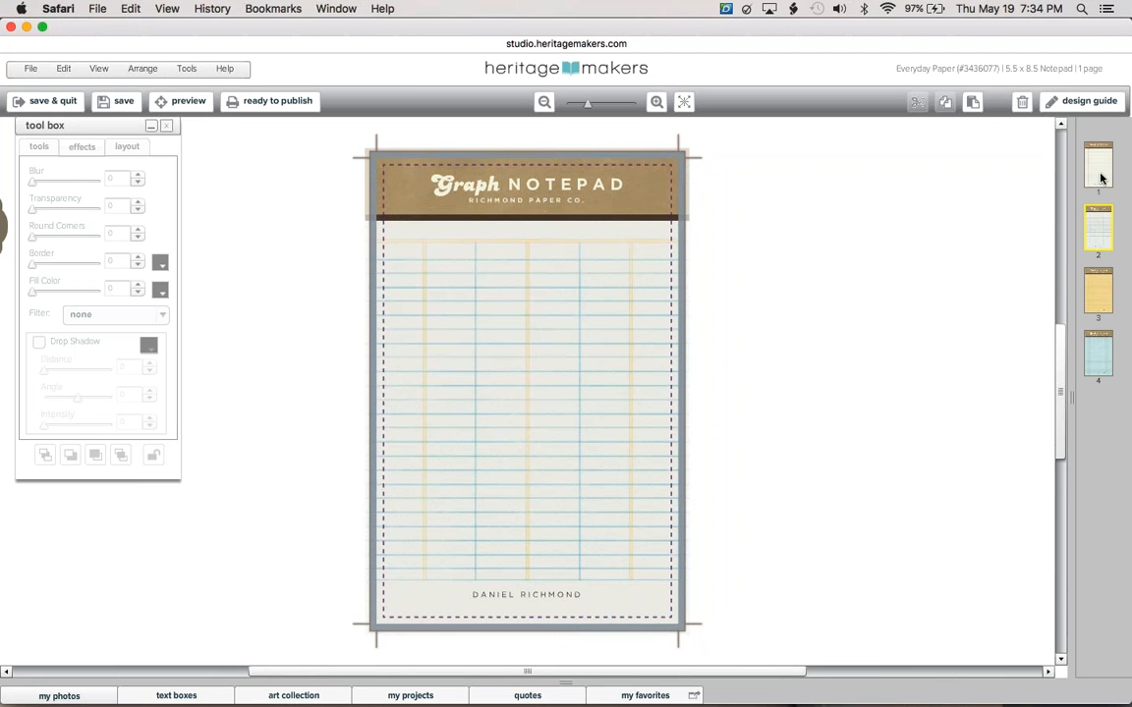
pyautogui.click(1098, 167)
pyautogui.press('super+a')
pyautogui.press('super+x')
pyautogui.click(63, 67)
pyautogui.moveTo(148, 205)
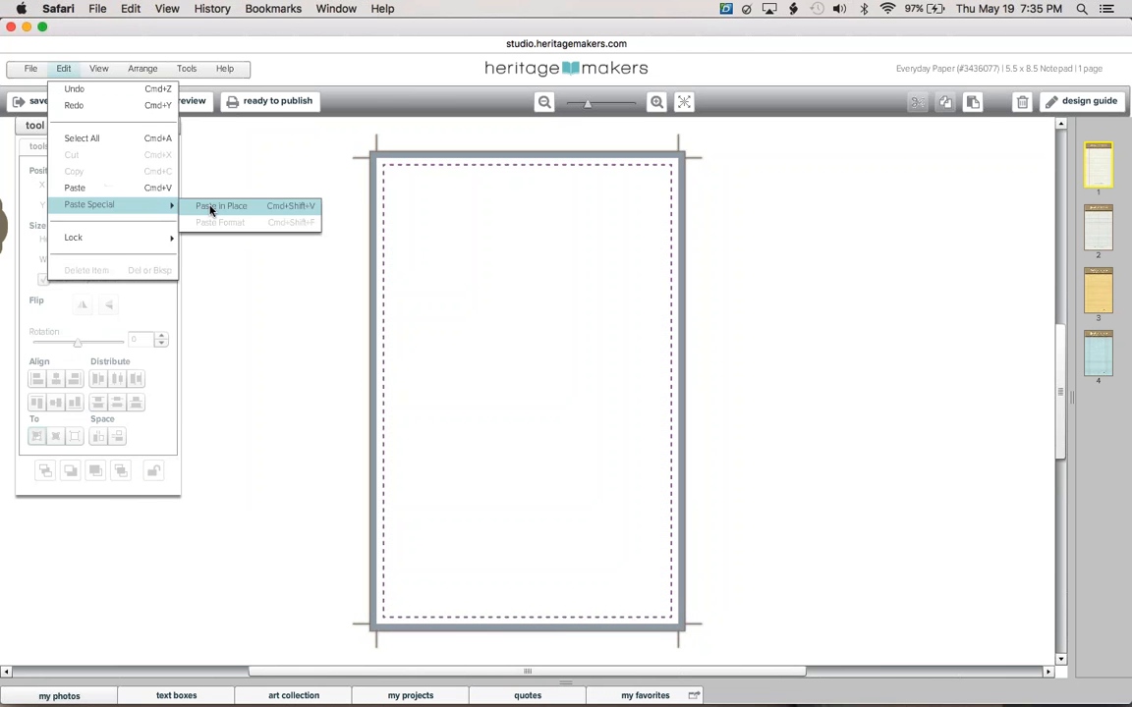
pyautogui.click(209, 207)
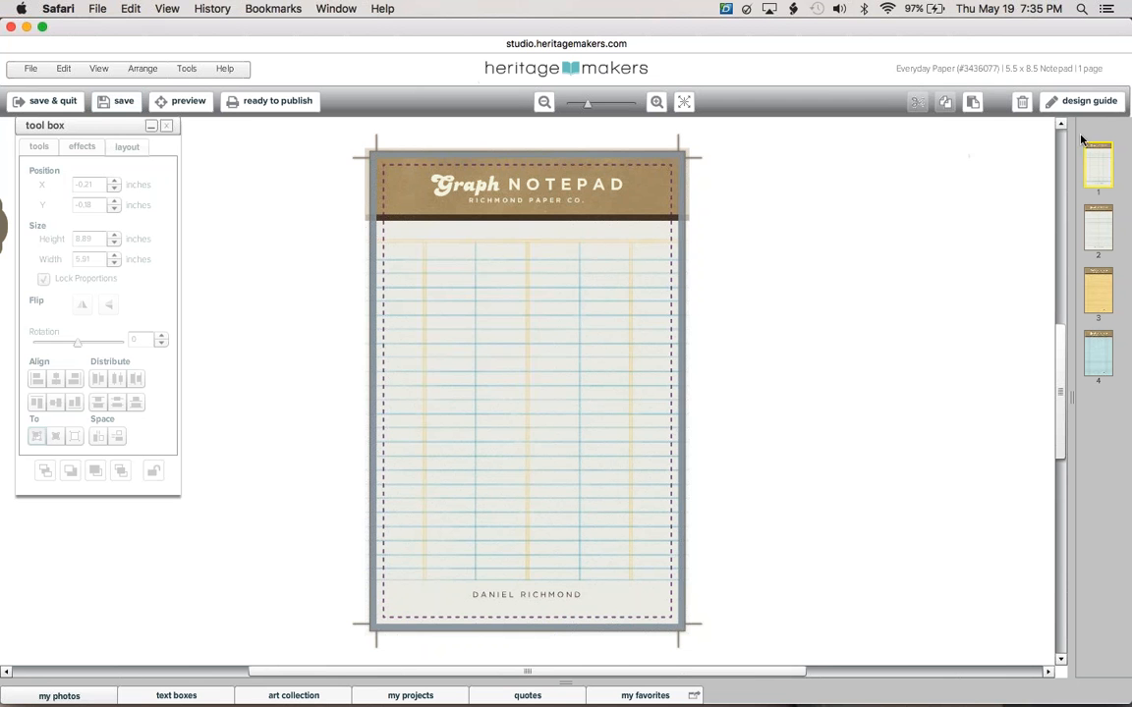
# Check the first page's new design, then bring up the yellow ruled third page.
pyautogui.click(1097, 291)
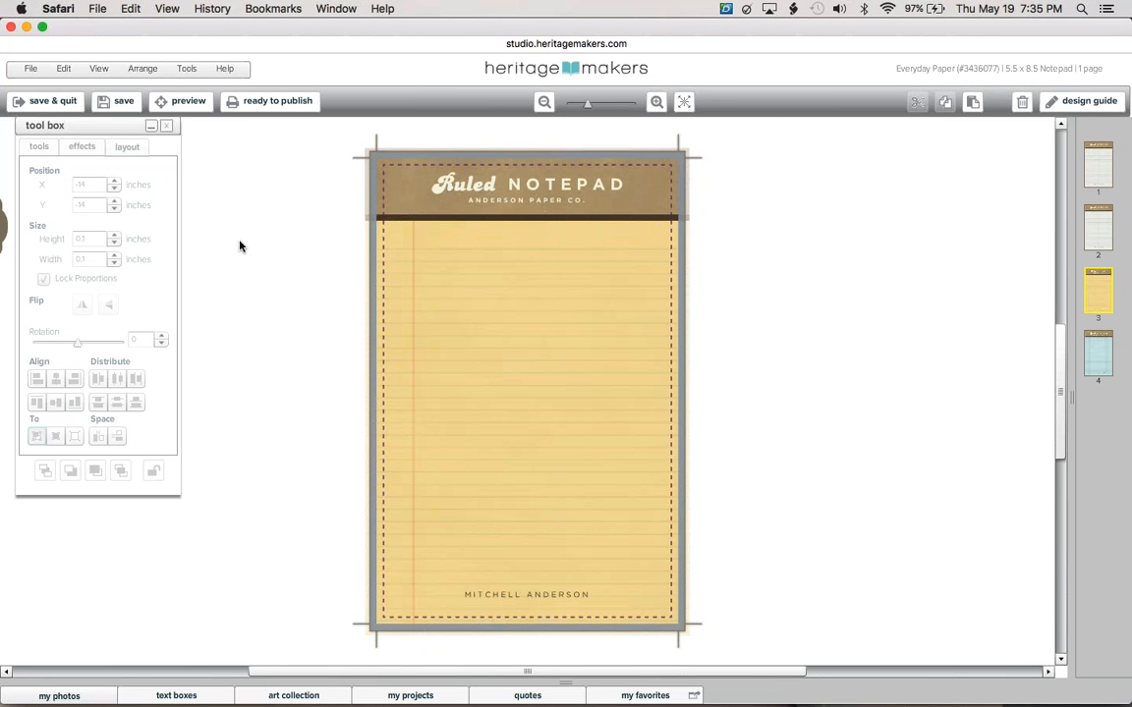
pyautogui.click(1098, 165)
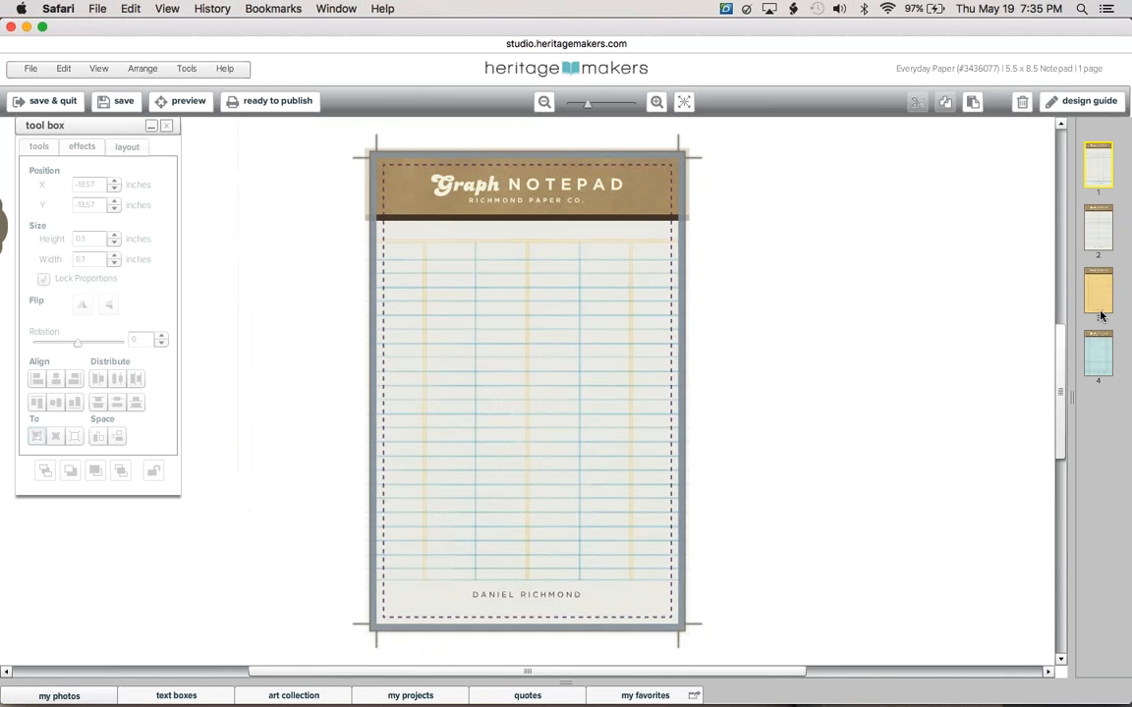
pyautogui.click(1099, 310)
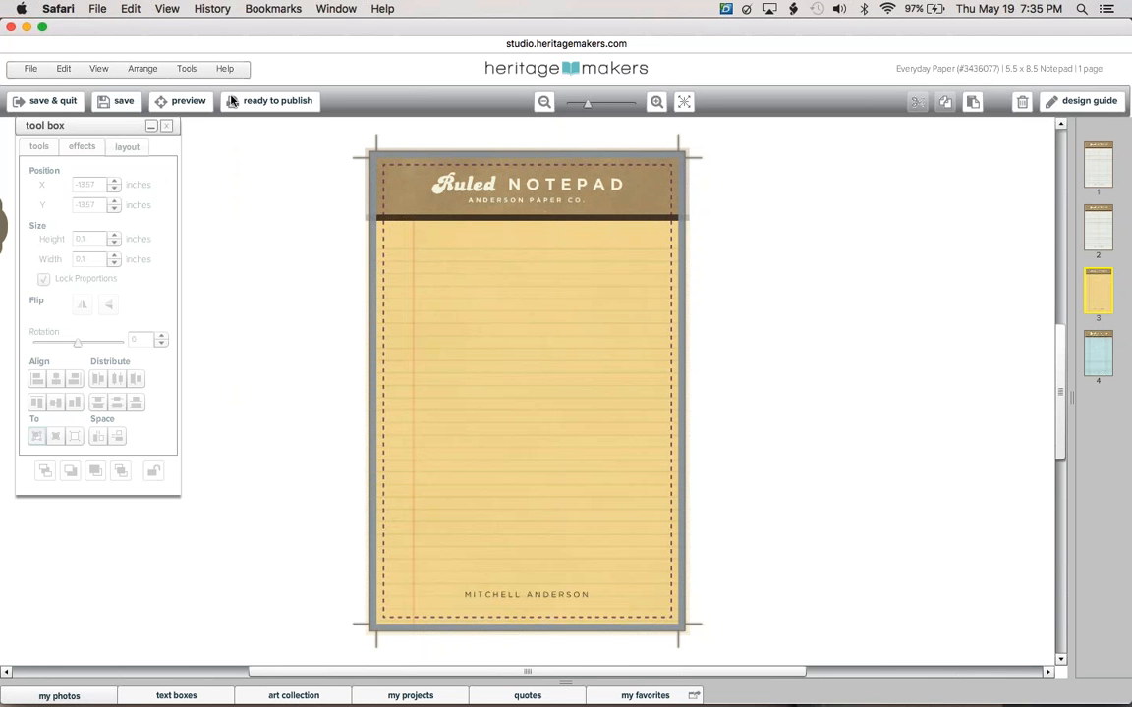
# Close the Everyday Paper notepad, open the Jot A Thought notepad and hide its guide notes.
pyautogui.click(12, 27)
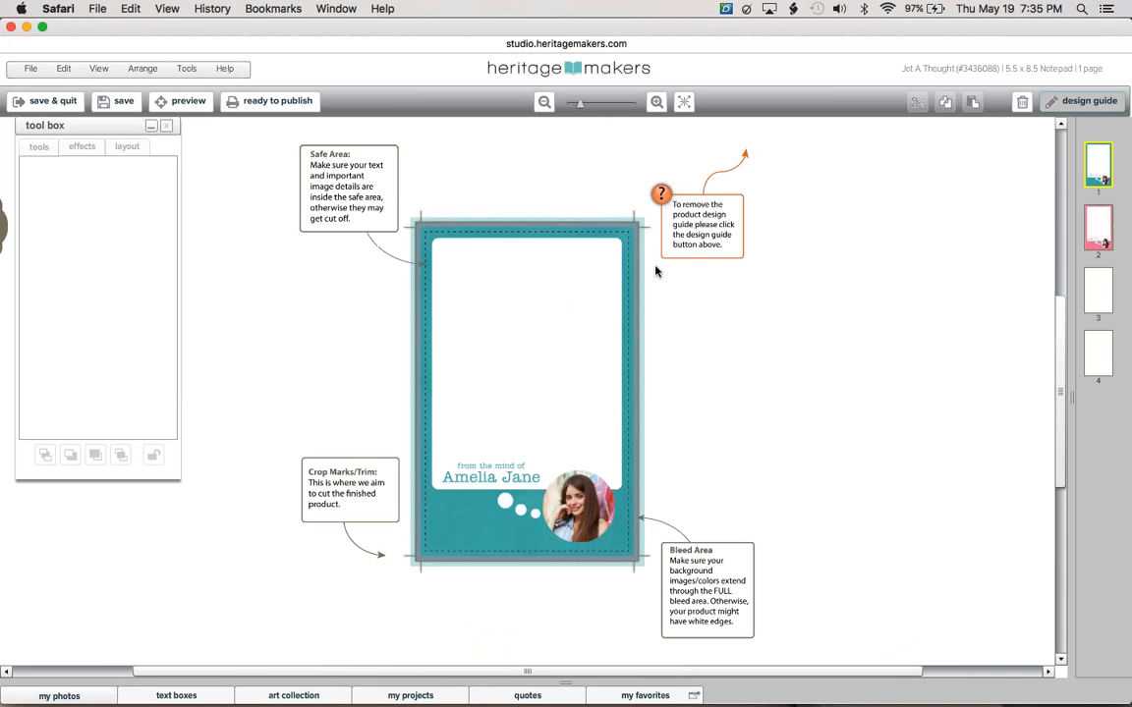
pyautogui.click(1080, 103)
# Fill the circle with IMG_3058 - Version 3 from Tutorial Photos and reposition it.
pyautogui.click(688, 104)
pyautogui.click(59, 695)
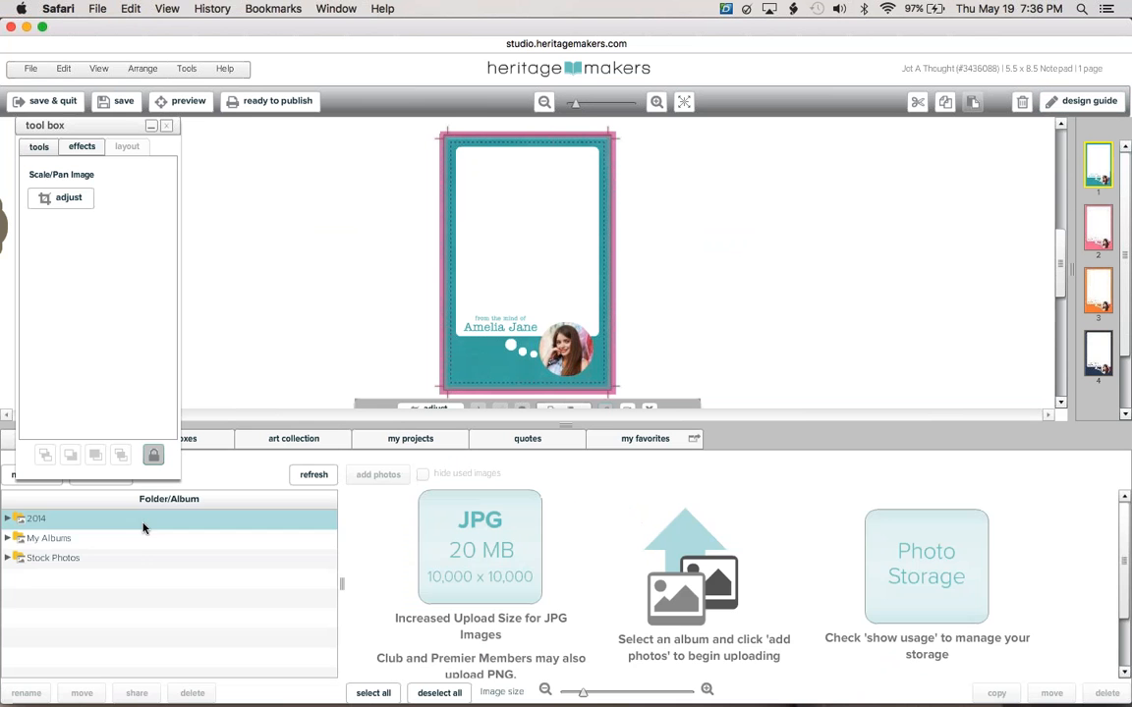
pyautogui.click(144, 538)
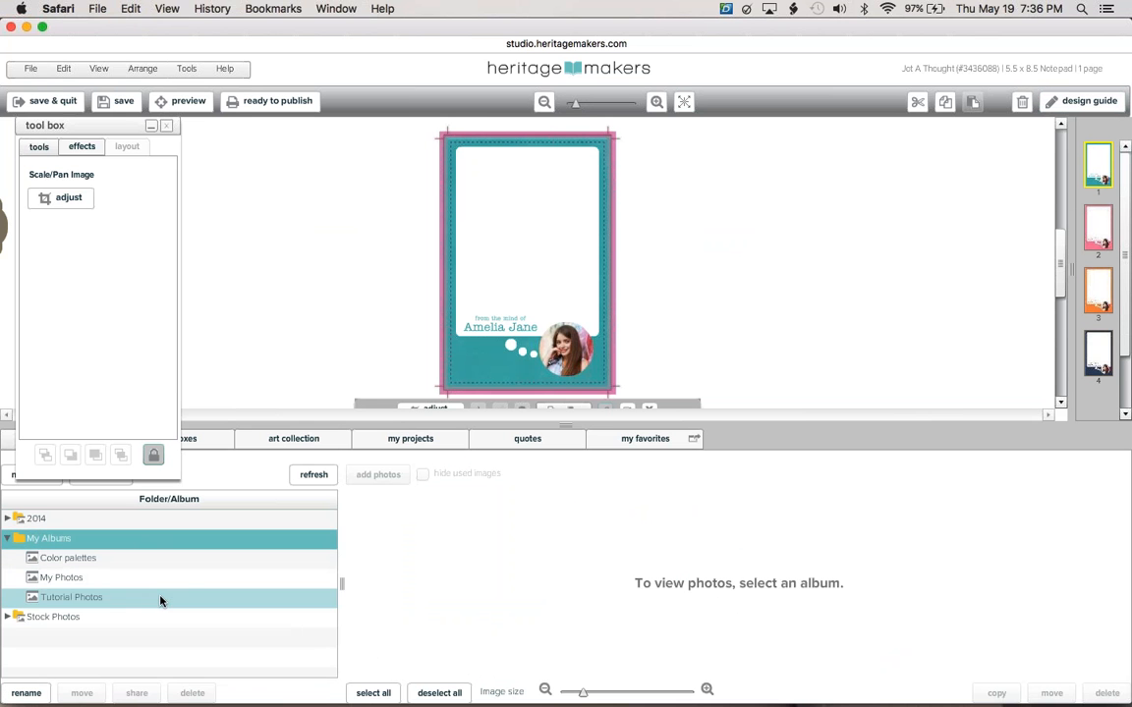
pyautogui.click(159, 597)
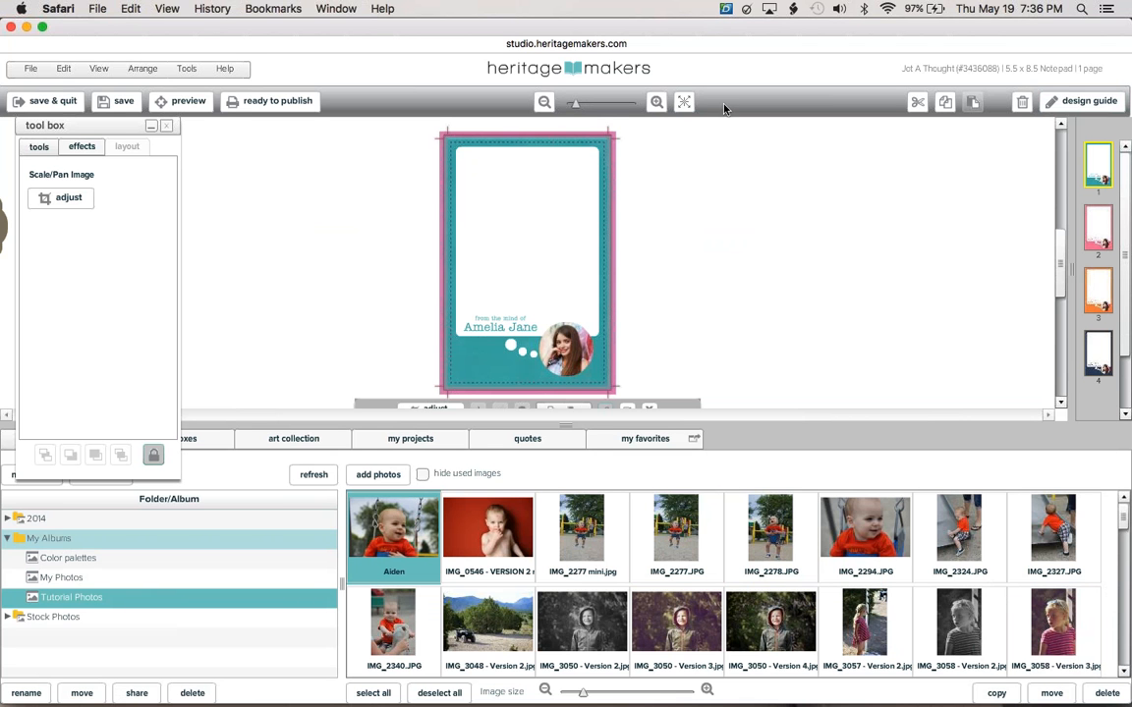
pyautogui.click(566, 350)
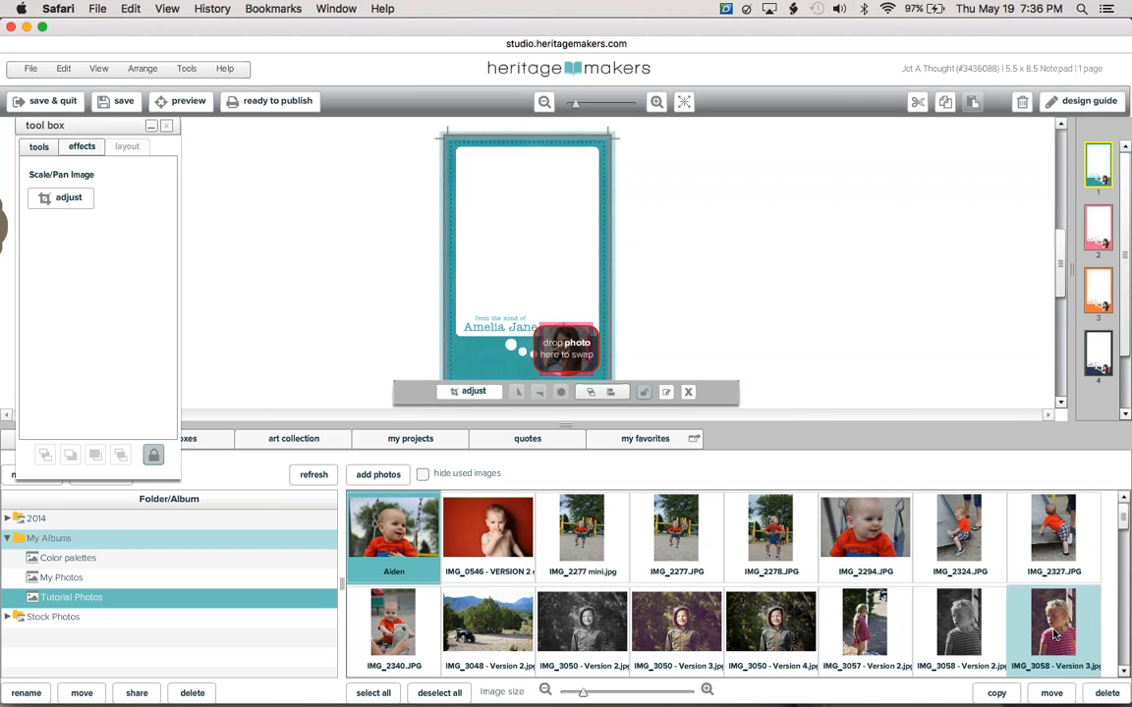
pyautogui.moveTo(1054, 634); pyautogui.dragTo(513, 324)
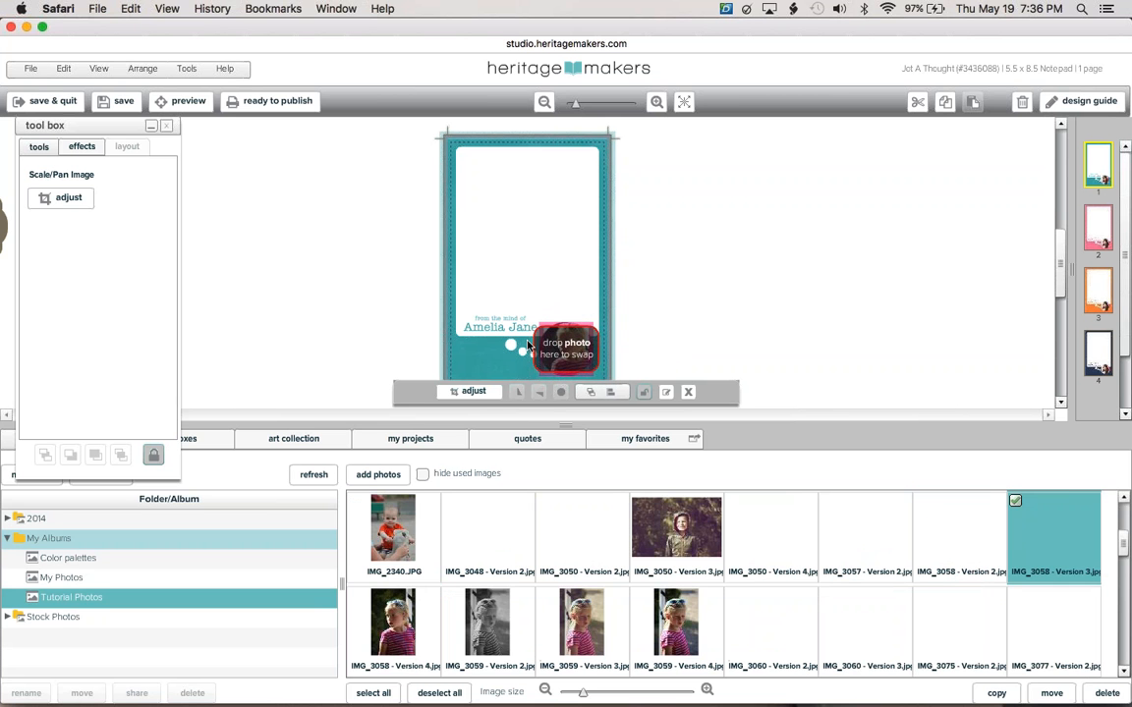
pyautogui.click(71, 198)
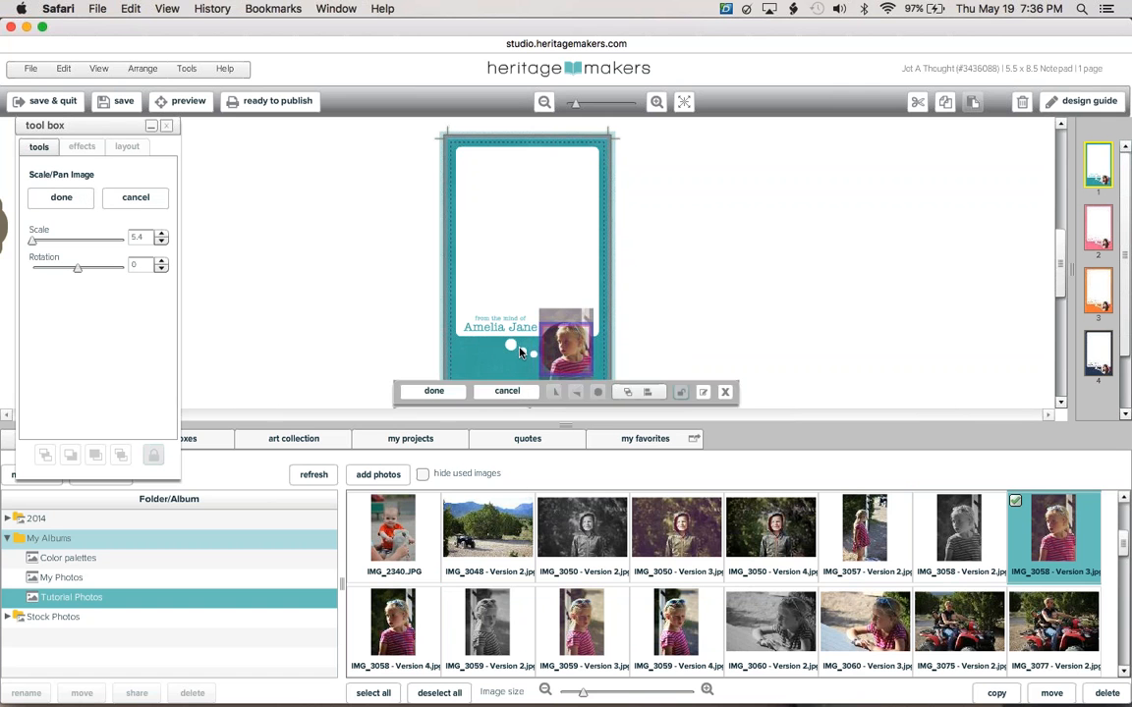
pyautogui.moveTo(570, 339); pyautogui.dragTo(570, 342)
pyautogui.click(783, 318)
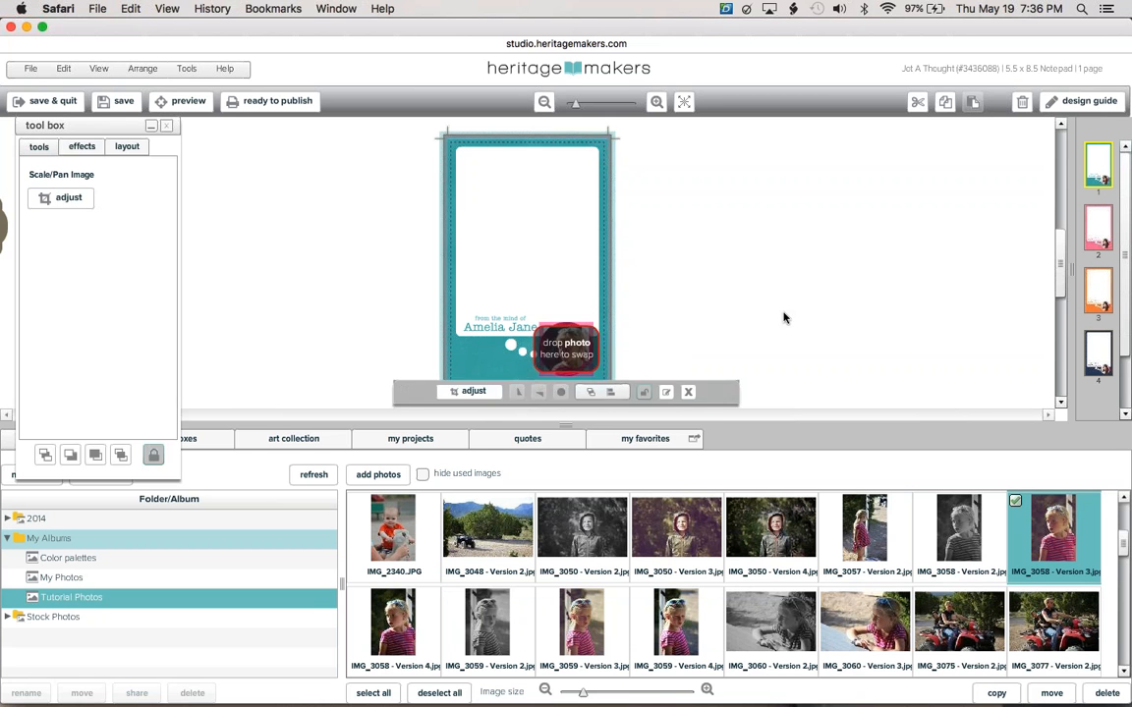
pyautogui.click(482, 306)
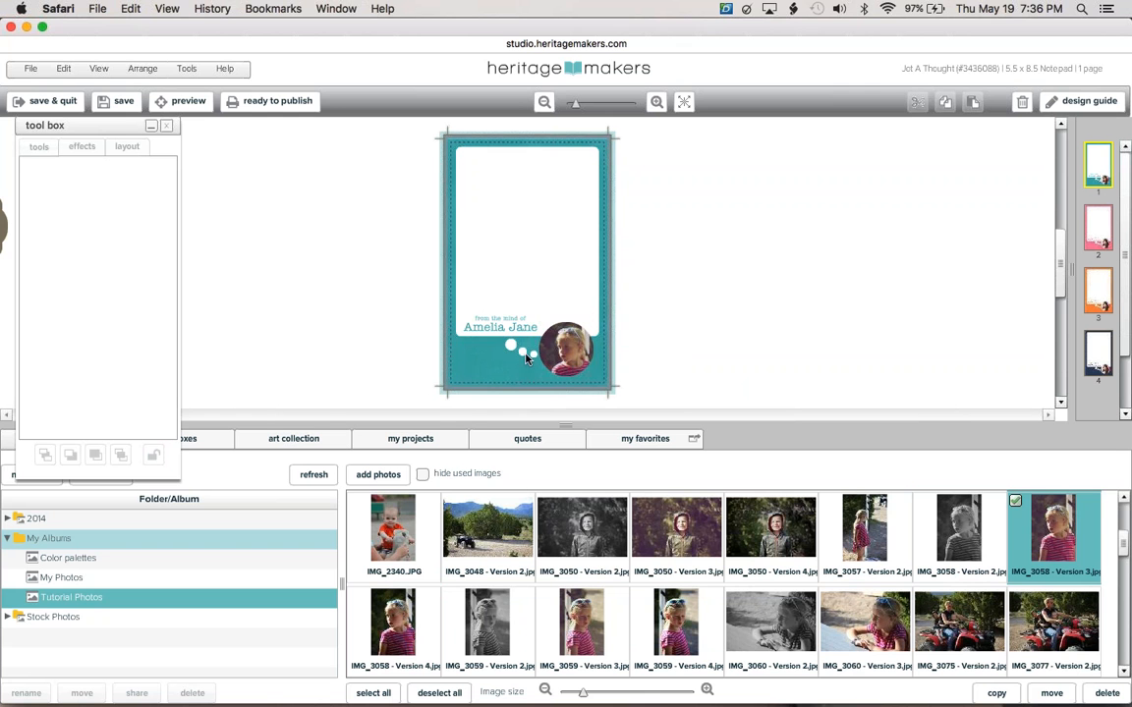
# Replace the name under 'from the mind of' with a new first name.
pyautogui.click(498, 332)
pyautogui.click(498, 332)
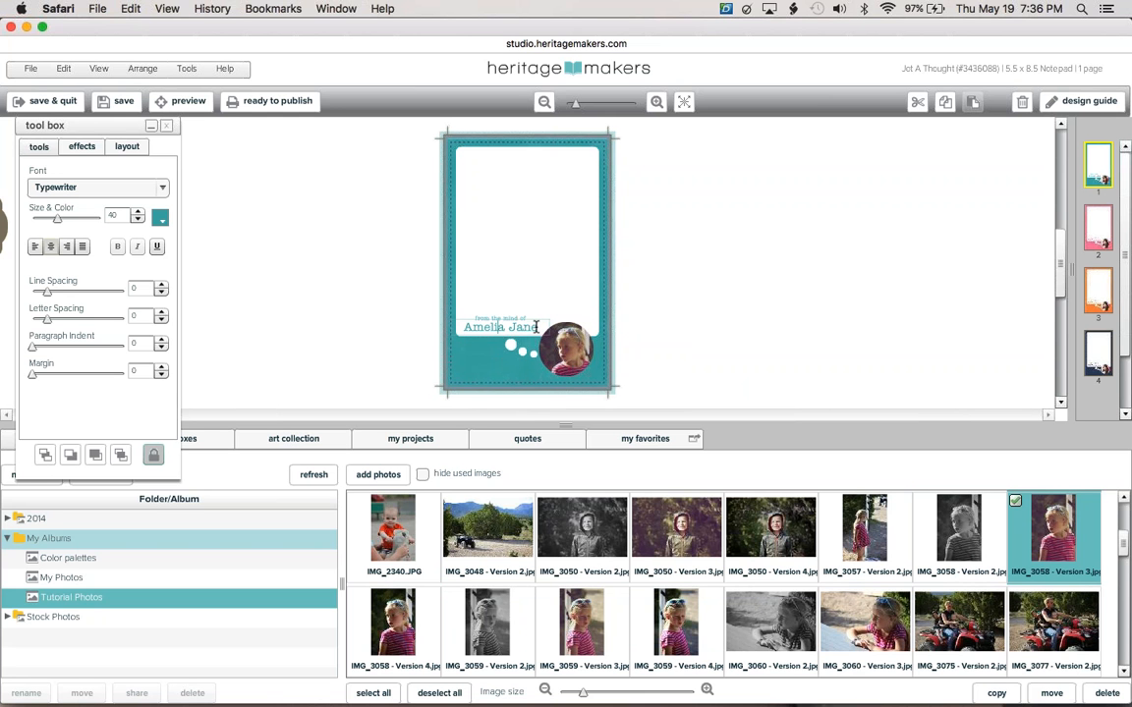
pyautogui.moveTo(544, 327); pyautogui.dragTo(421, 329)
pyautogui.press('BackSpace')
pyautogui.write('Elizabeth')
pyautogui.click(731, 348)
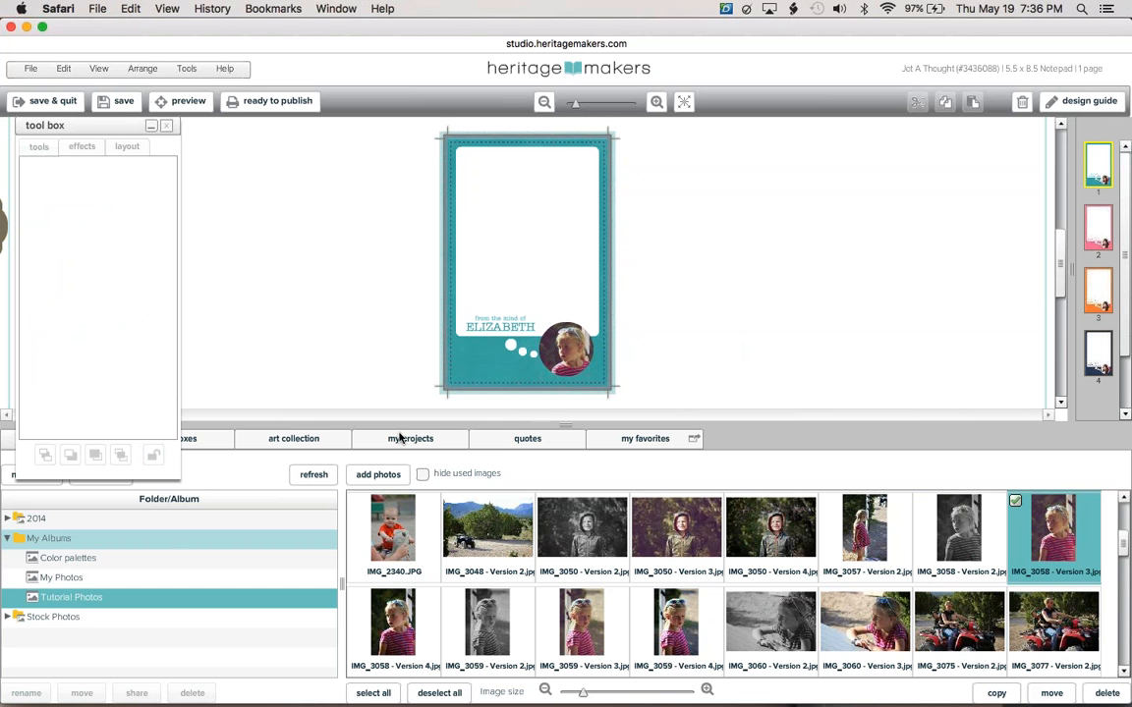
# Bring up the Mother May I kit's background papers and zoom in on the page.
pyautogui.click(290, 445)
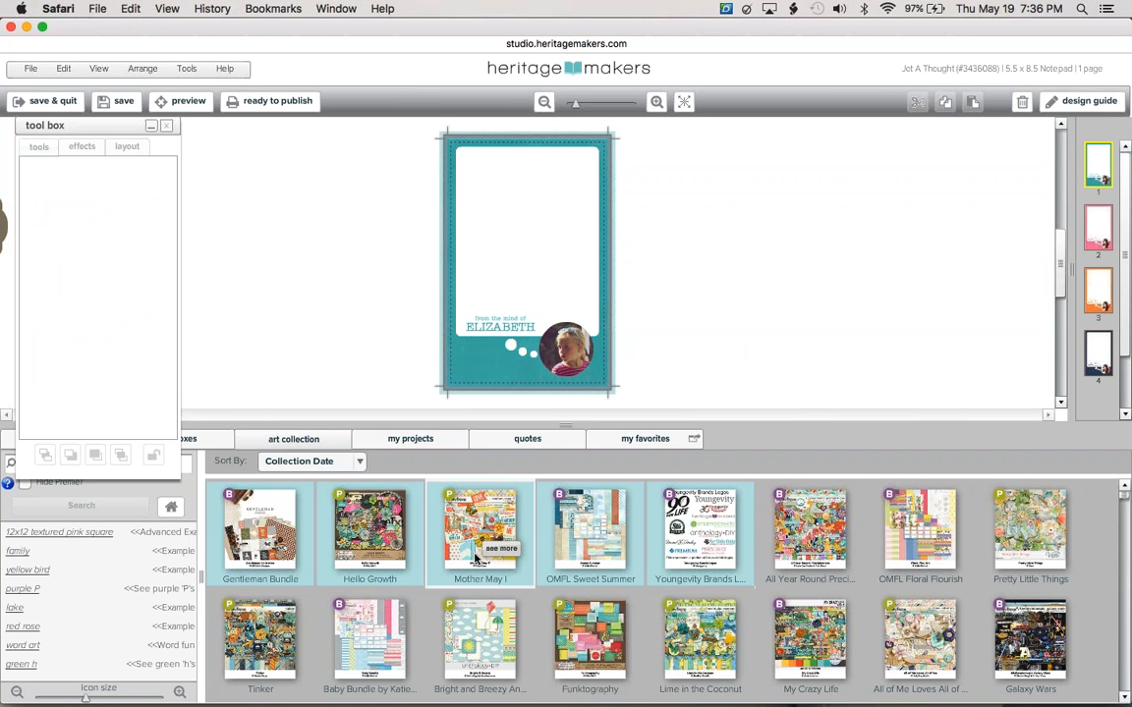
pyautogui.click(503, 553)
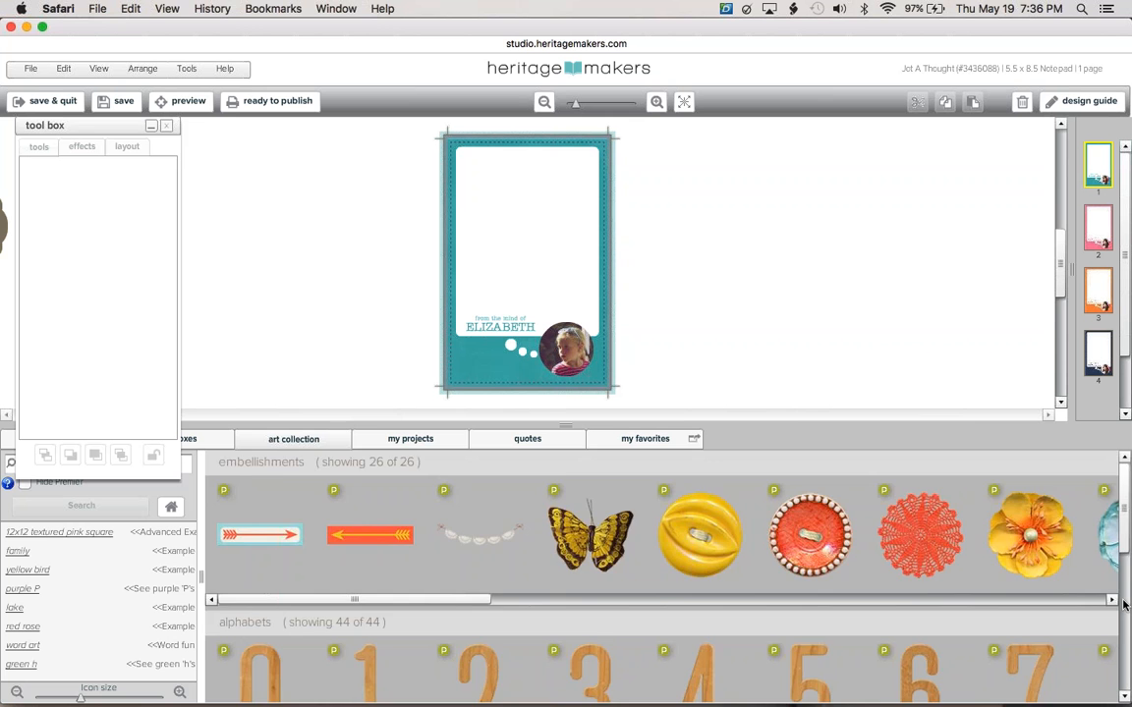
pyautogui.moveTo(1124, 480); pyautogui.dragTo(1125, 605)
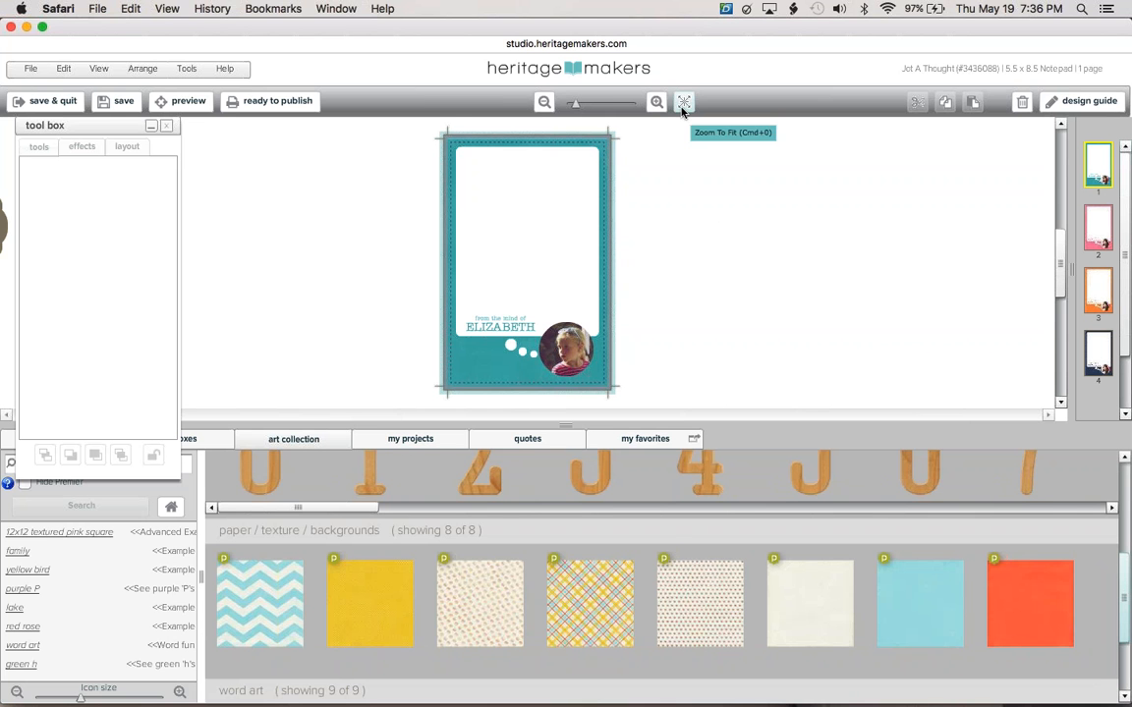
pyautogui.click(582, 103)
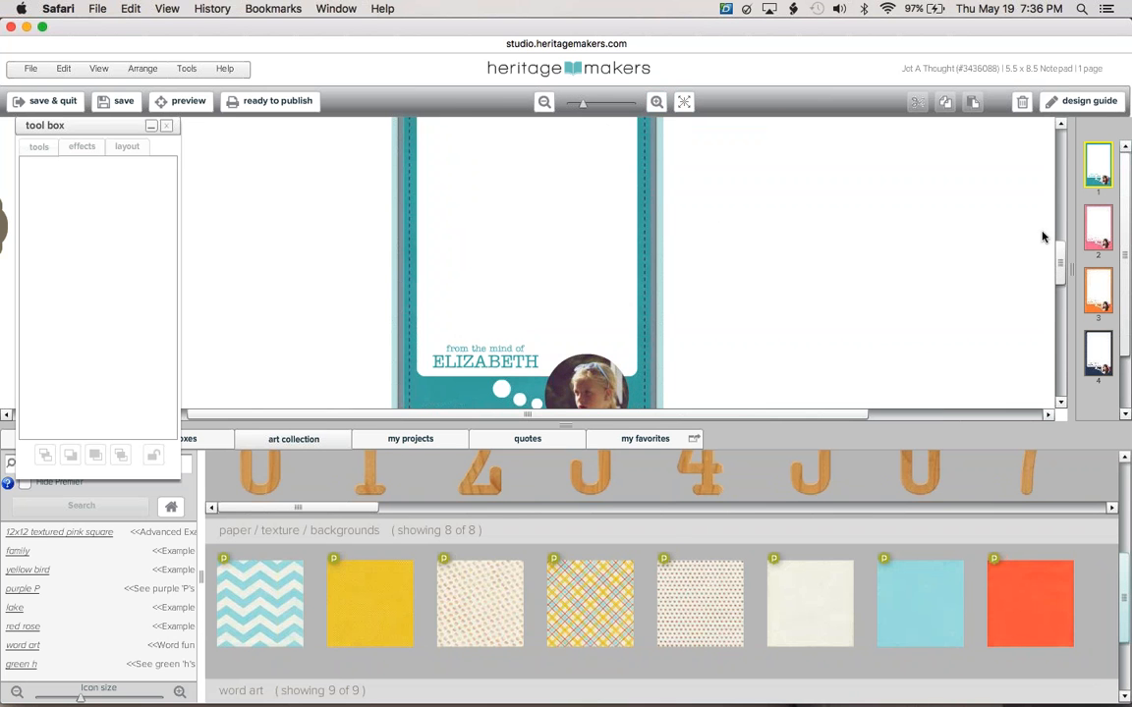
pyautogui.moveTo(1061, 265)
pyautogui.mouseDown()
pyautogui.moveTo(1063, 295)
pyautogui.moveTo(1063, 284)
pyautogui.mouseUp()
pyautogui.click(477, 333)
pyautogui.click(545, 102)
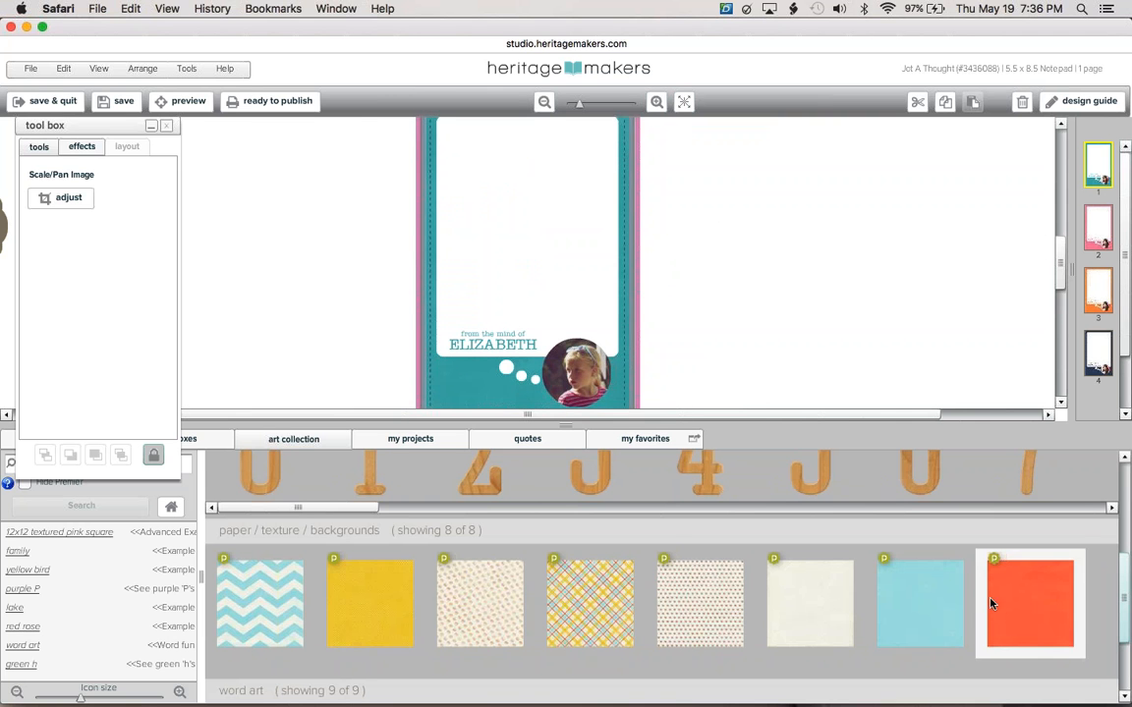
# Try the orange, chevron and plaid papers, settling on the yellow paper as background.
pyautogui.moveTo(1025, 626); pyautogui.dragTo(588, 296)
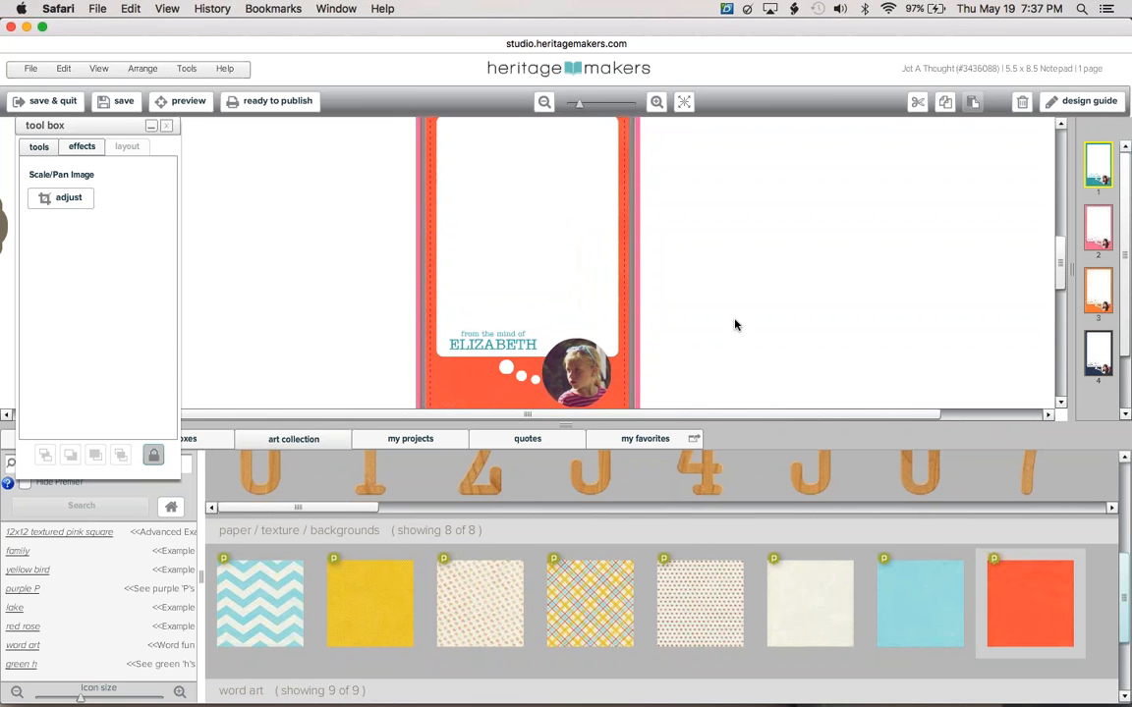
pyautogui.click(477, 387)
pyautogui.moveTo(263, 602); pyautogui.dragTo(524, 268)
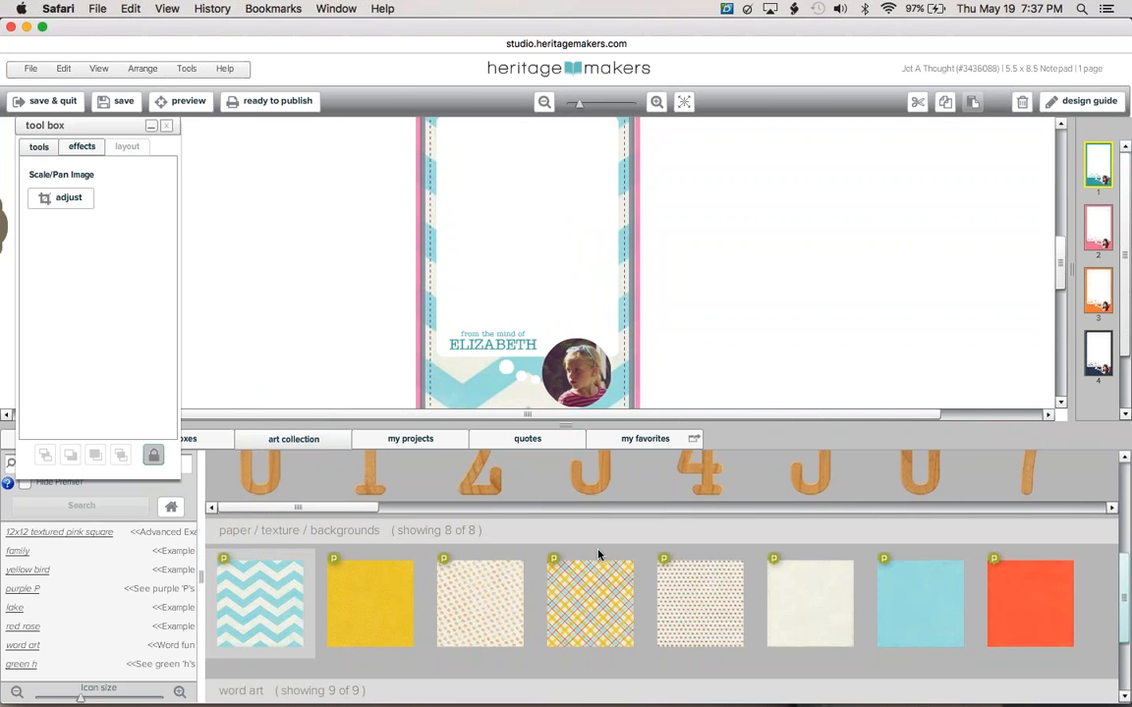
pyautogui.moveTo(602, 571); pyautogui.dragTo(531, 271)
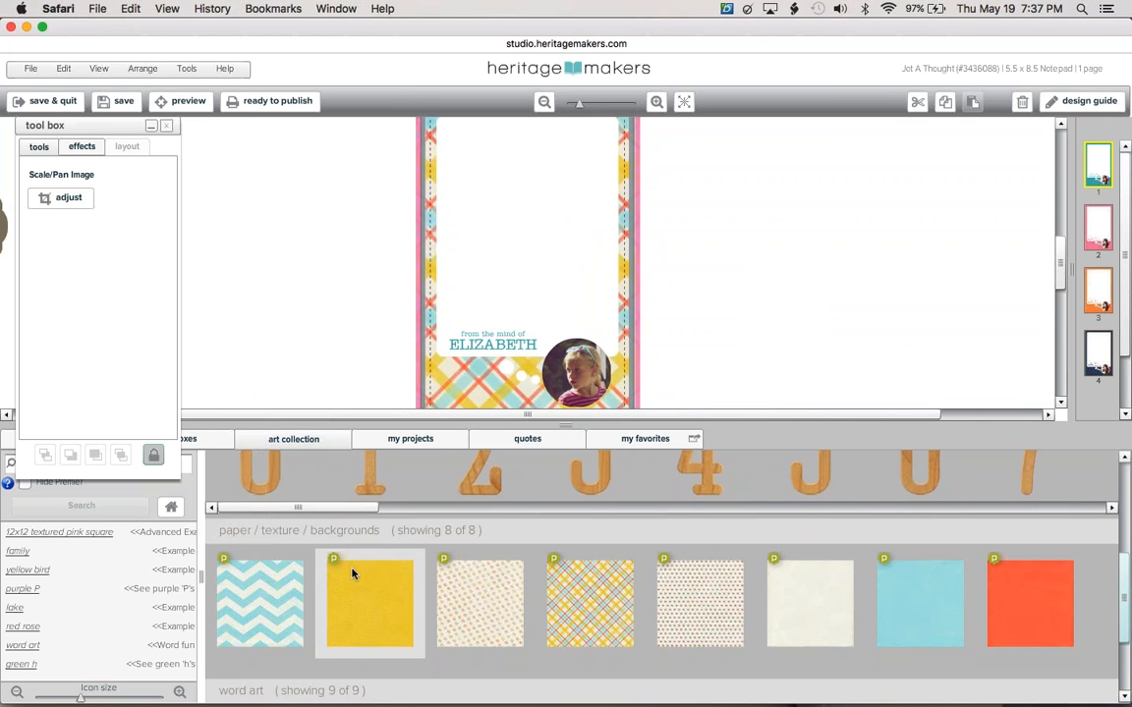
pyautogui.moveTo(354, 573); pyautogui.dragTo(477, 250)
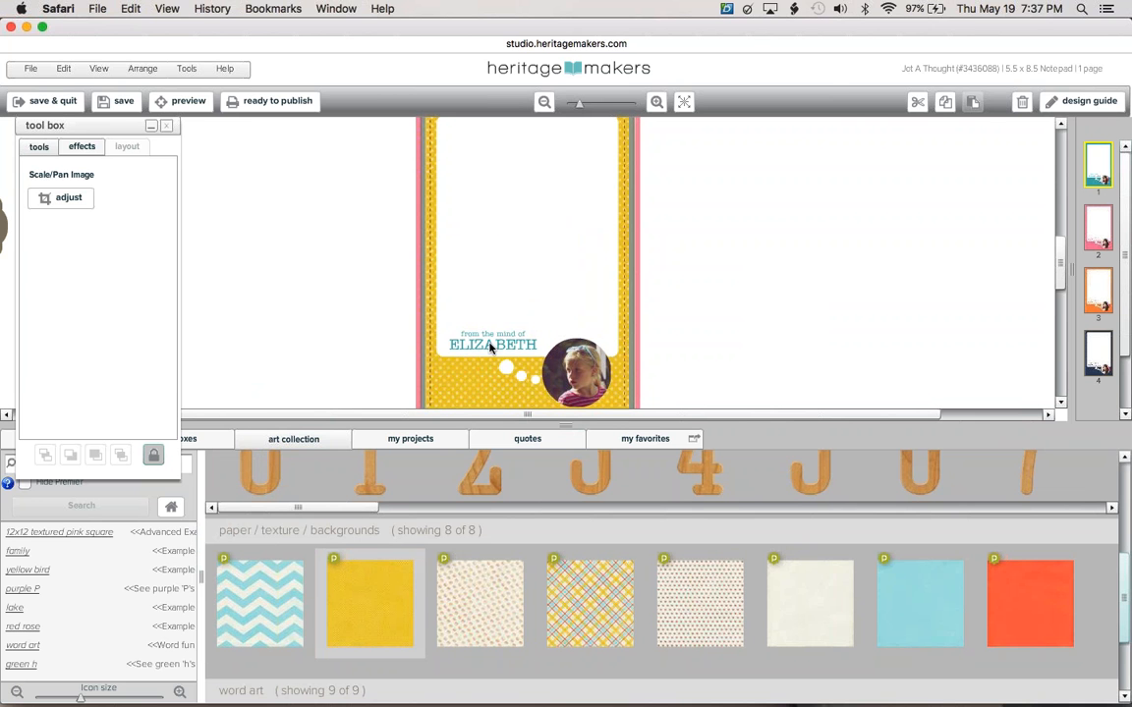
# Recolour the name text orange, sampled from the orange paper tile.
pyautogui.click(490, 347)
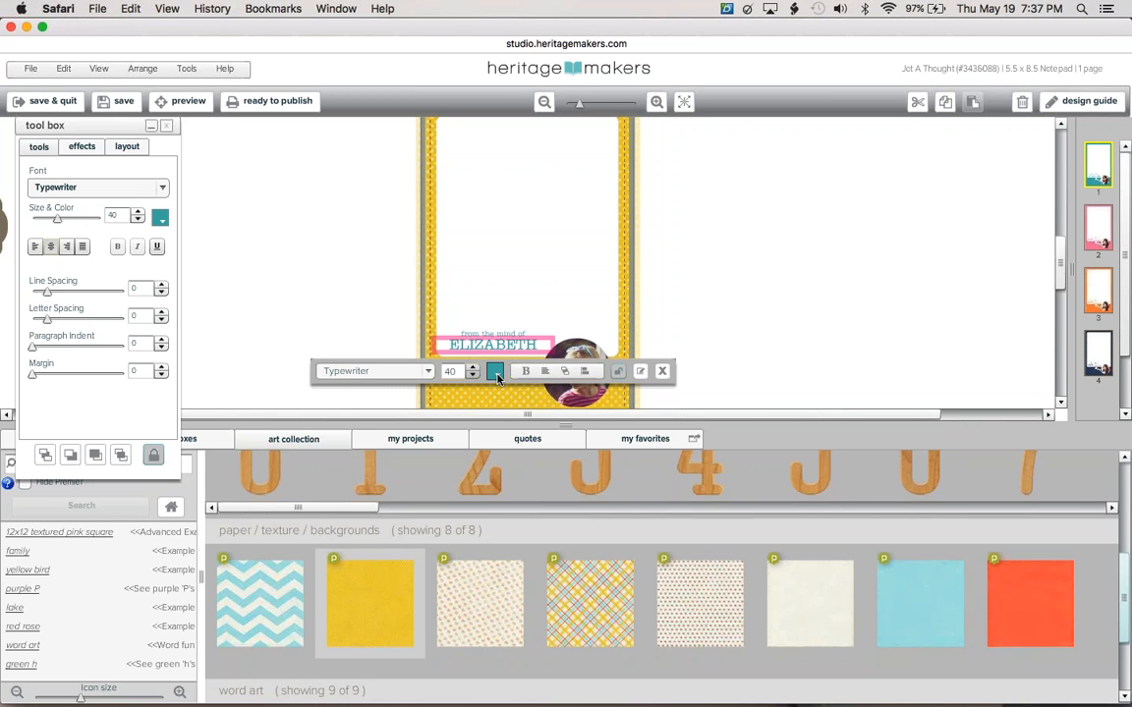
pyautogui.click(495, 372)
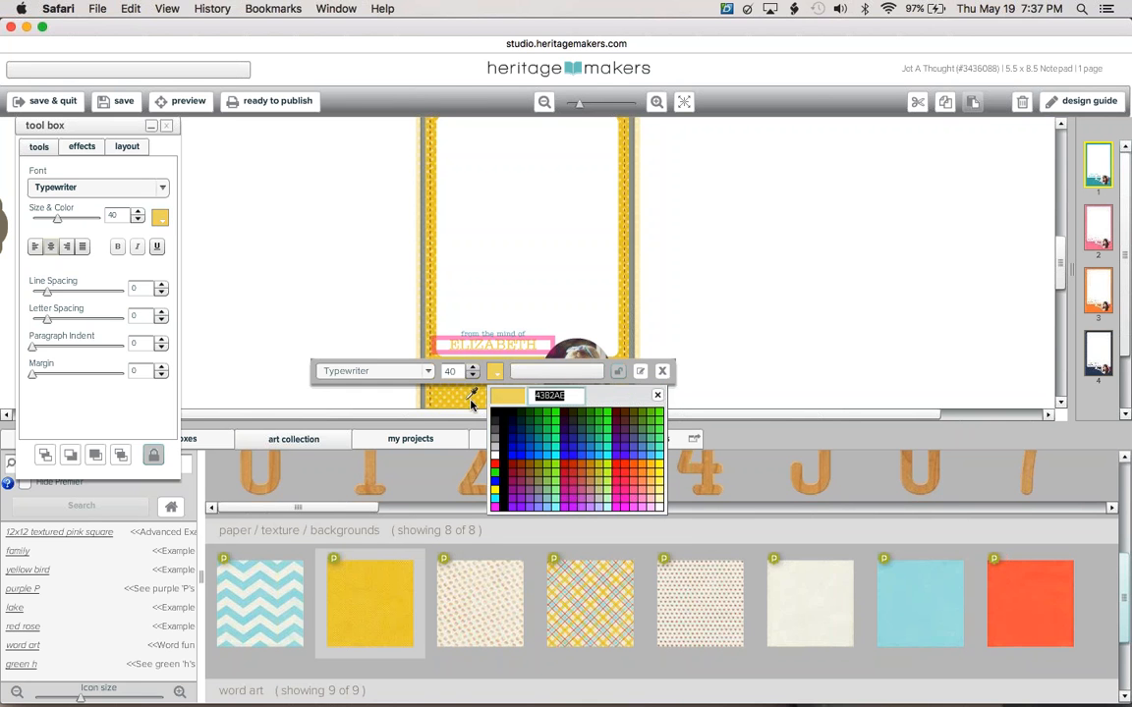
pyautogui.click(499, 400)
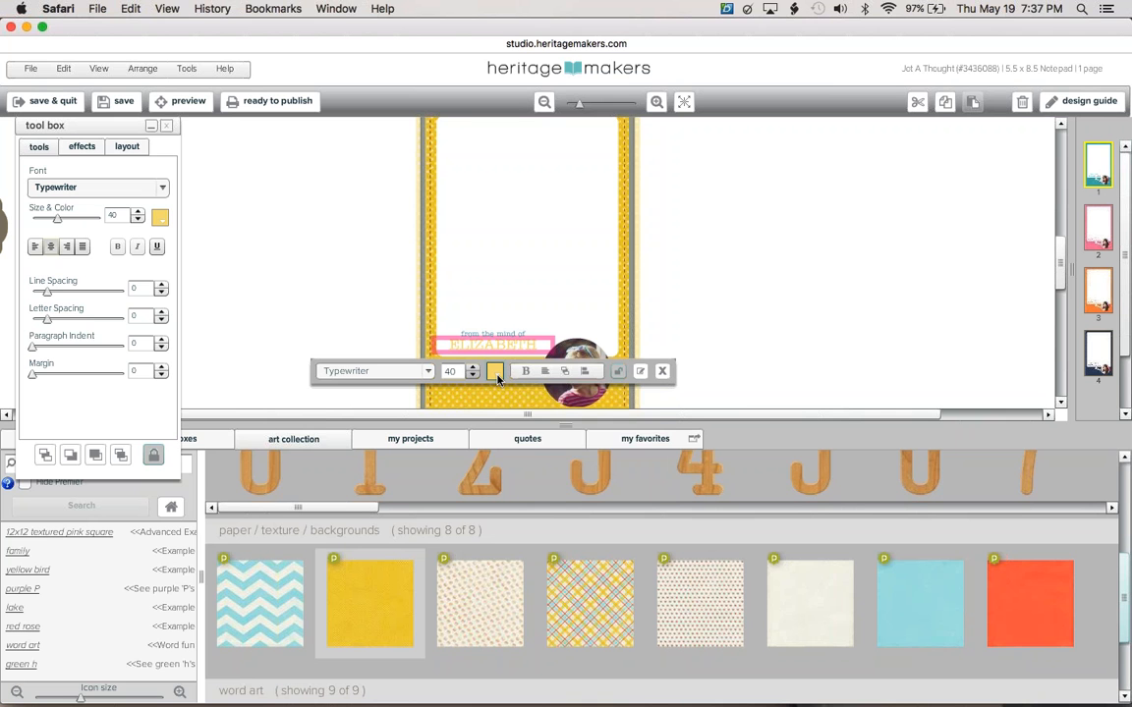
pyautogui.click(496, 372)
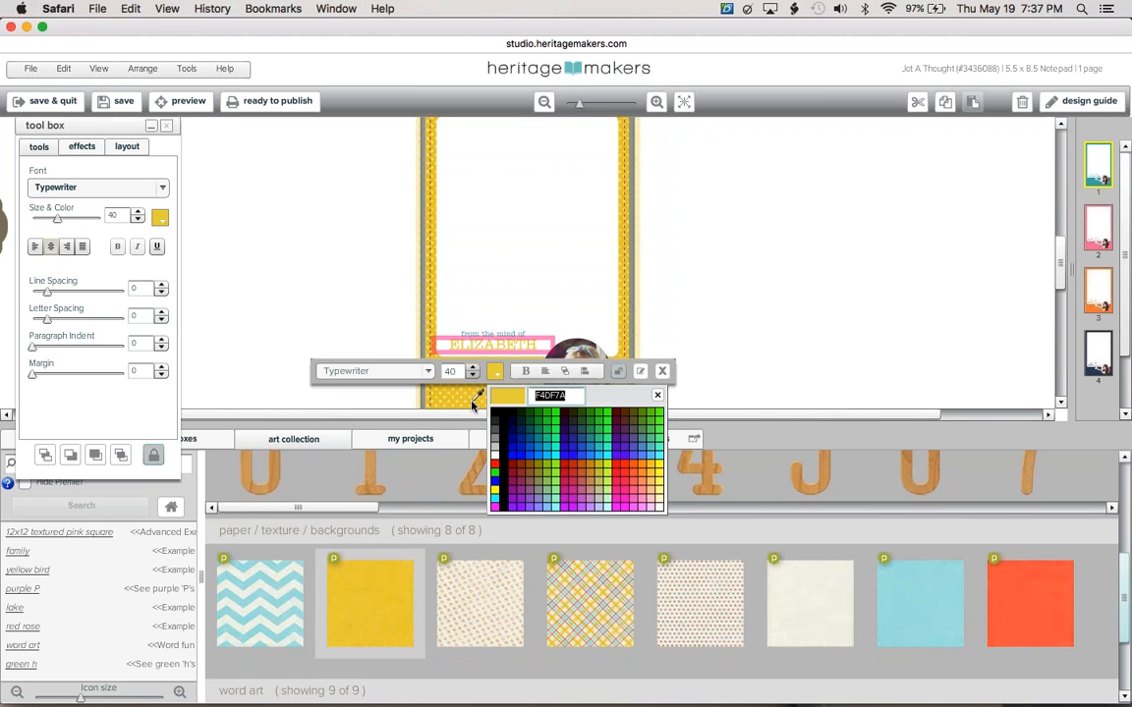
pyautogui.click(621, 334)
pyautogui.click(663, 379)
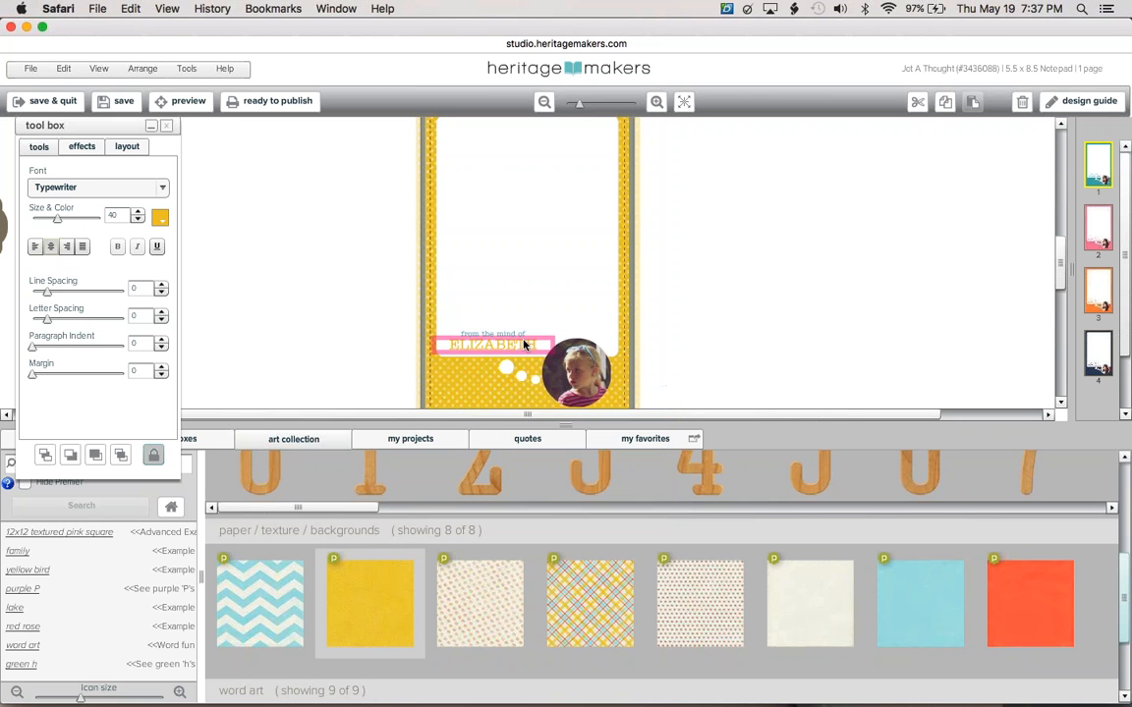
pyautogui.click(161, 221)
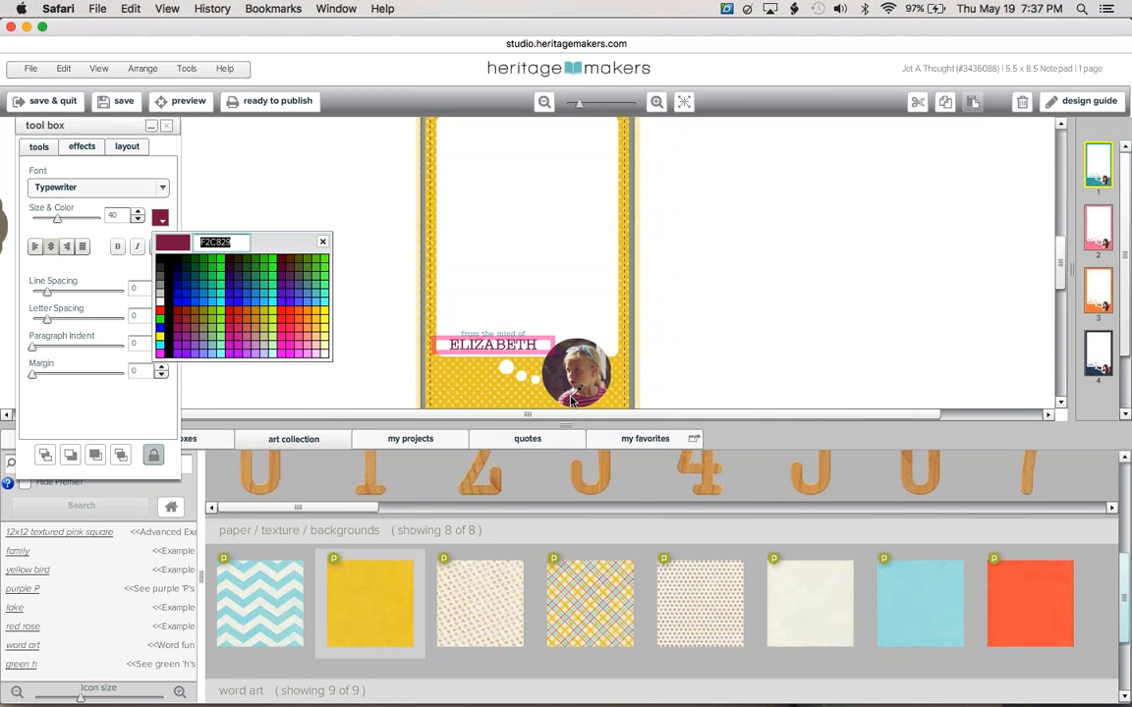
pyautogui.click(1012, 595)
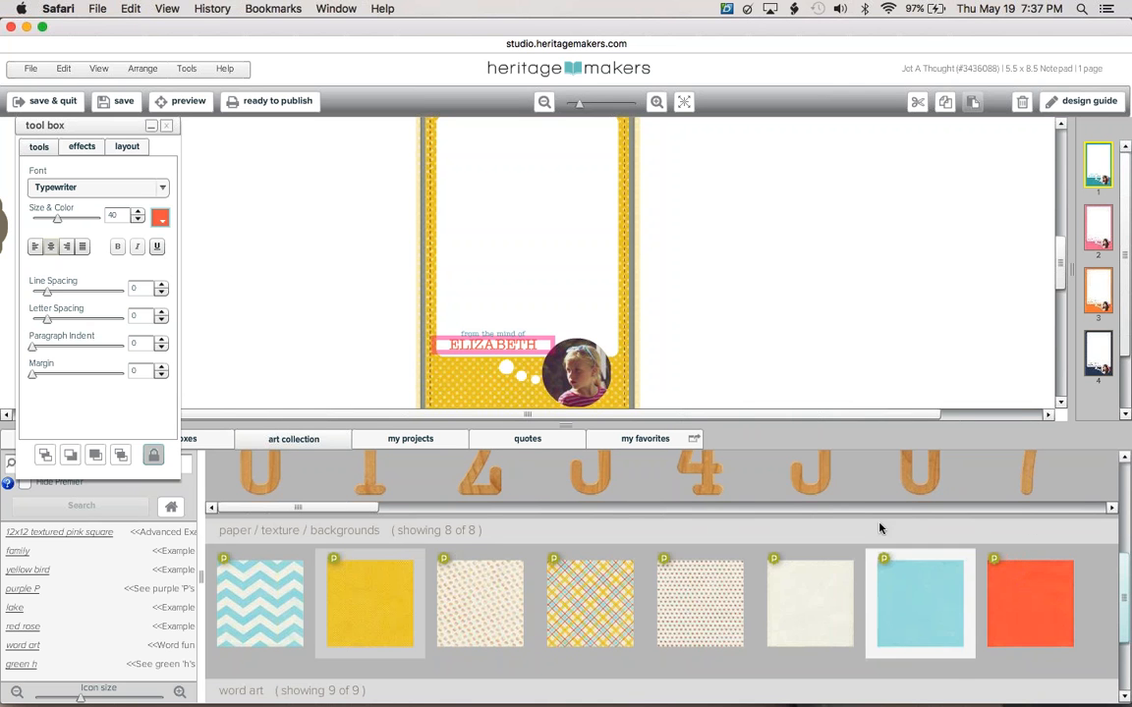
# Colour the 'from the mind of' line orange-red, then go to page 2.
pyautogui.click(509, 338)
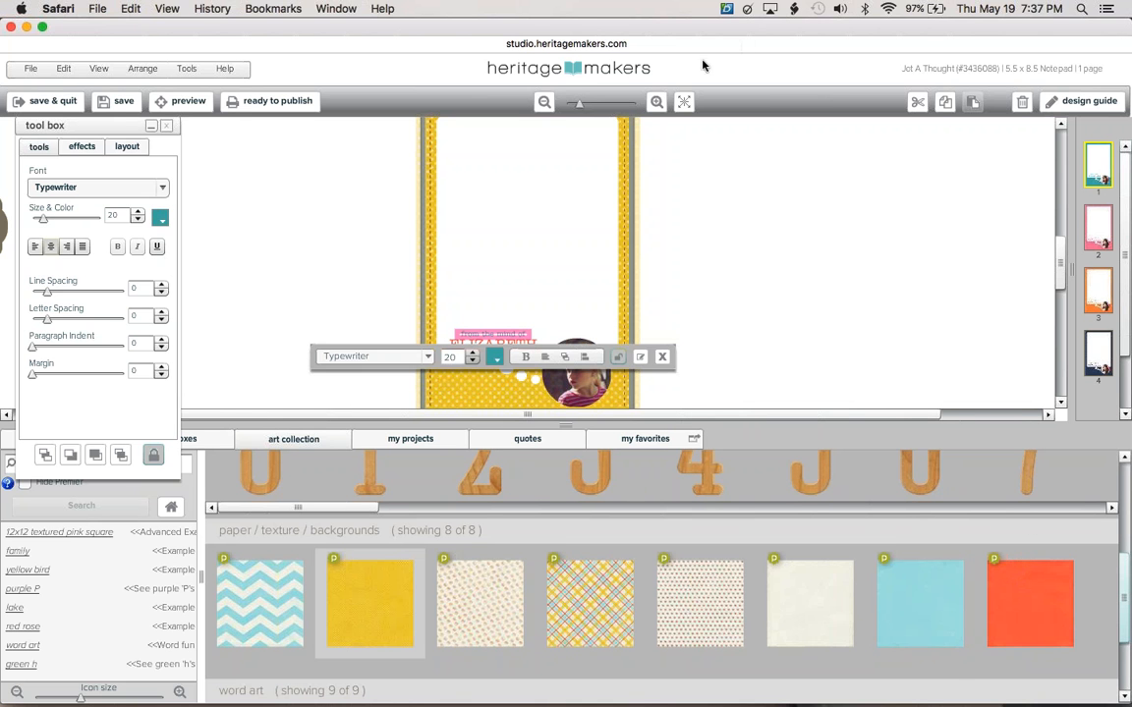
pyautogui.click(495, 358)
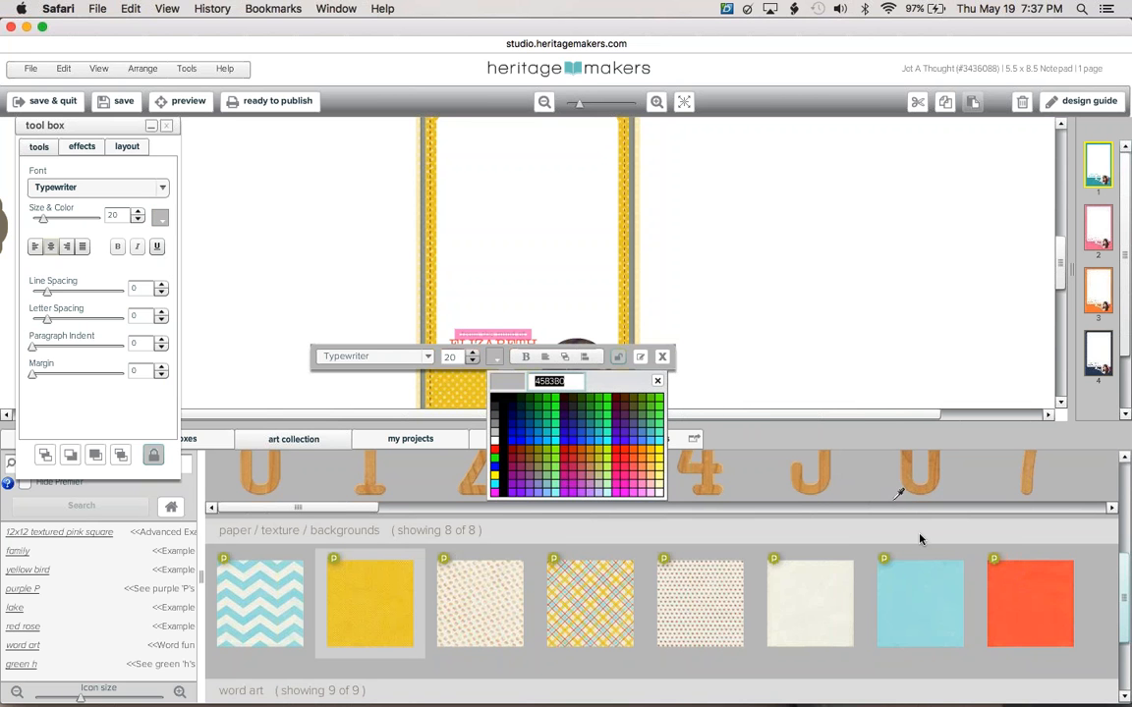
pyautogui.click(1027, 600)
pyautogui.click(780, 205)
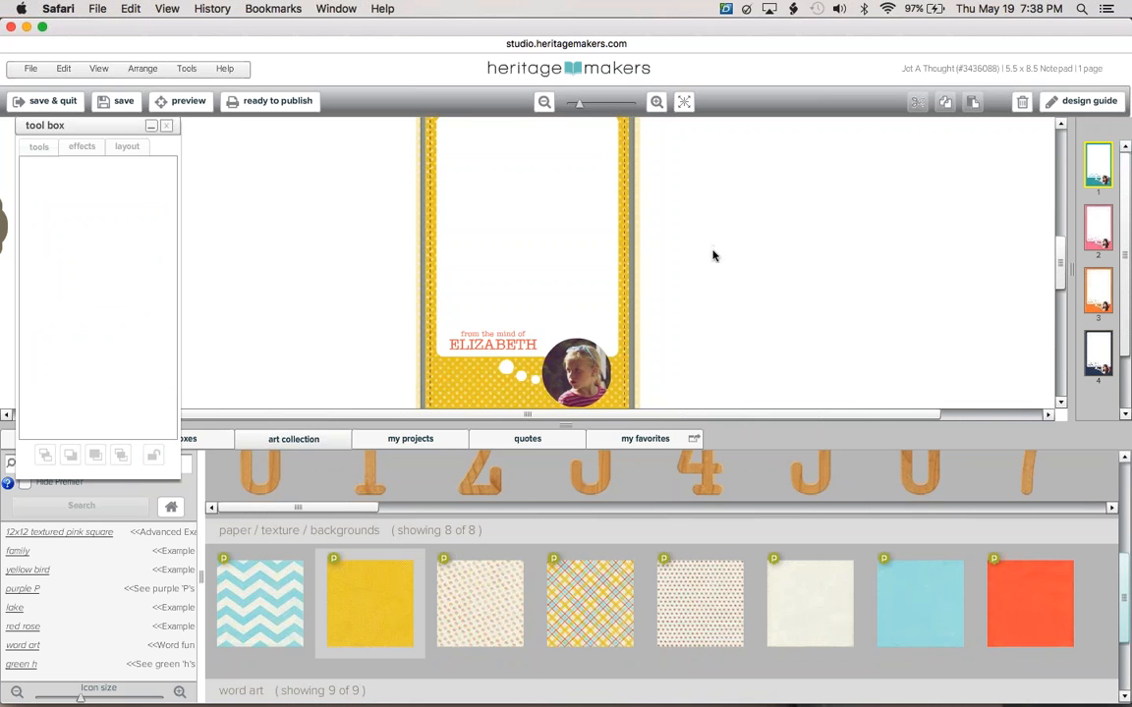
pyautogui.click(1102, 244)
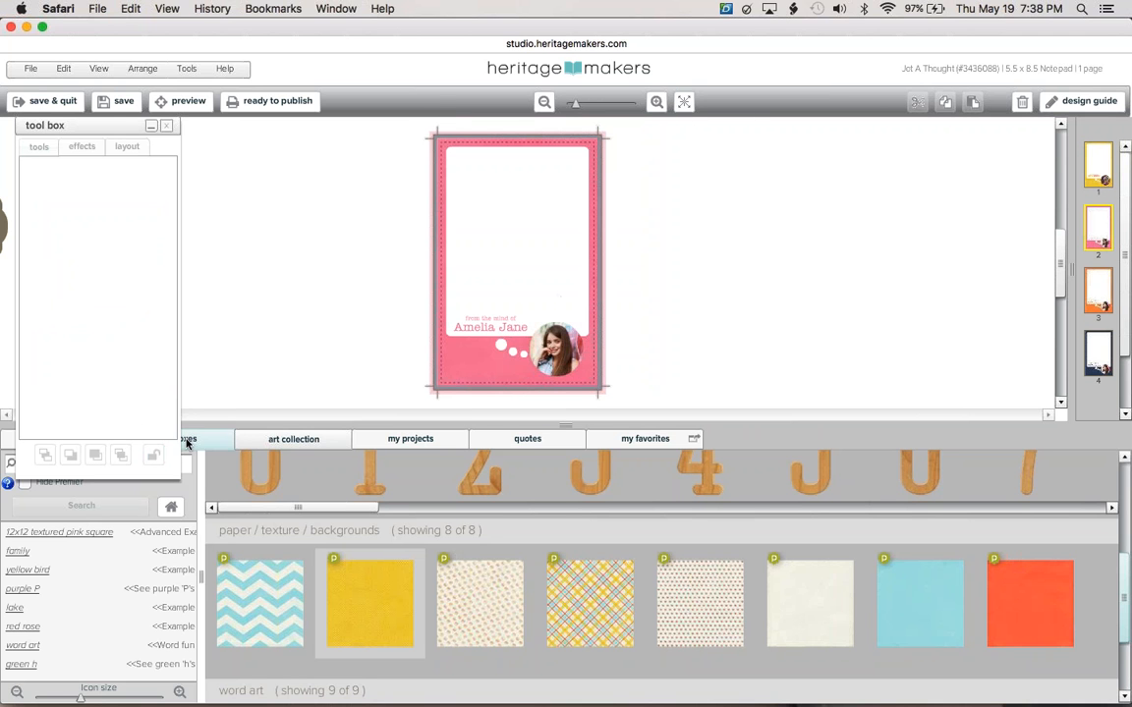
# Place IMG_3050 - Version 4 in page 2's round frame at scale 10, repositioned.
pyautogui.click(10, 442)
pyautogui.click(555, 349)
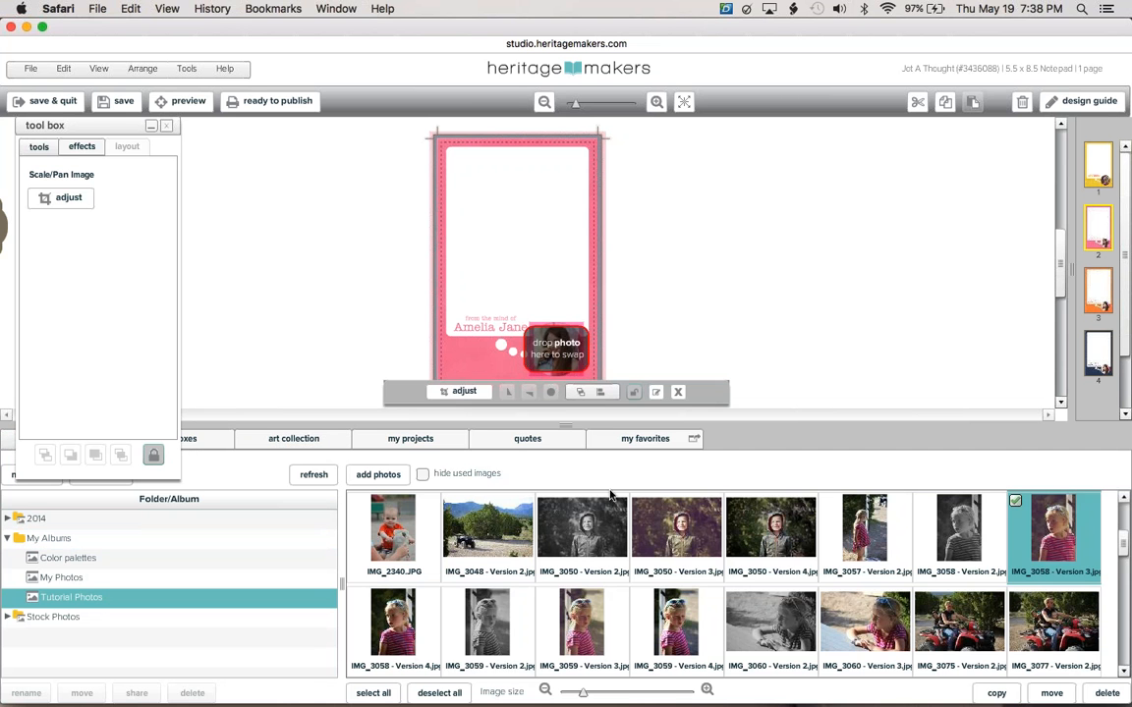
pyautogui.moveTo(770, 530); pyautogui.dragTo(545, 360)
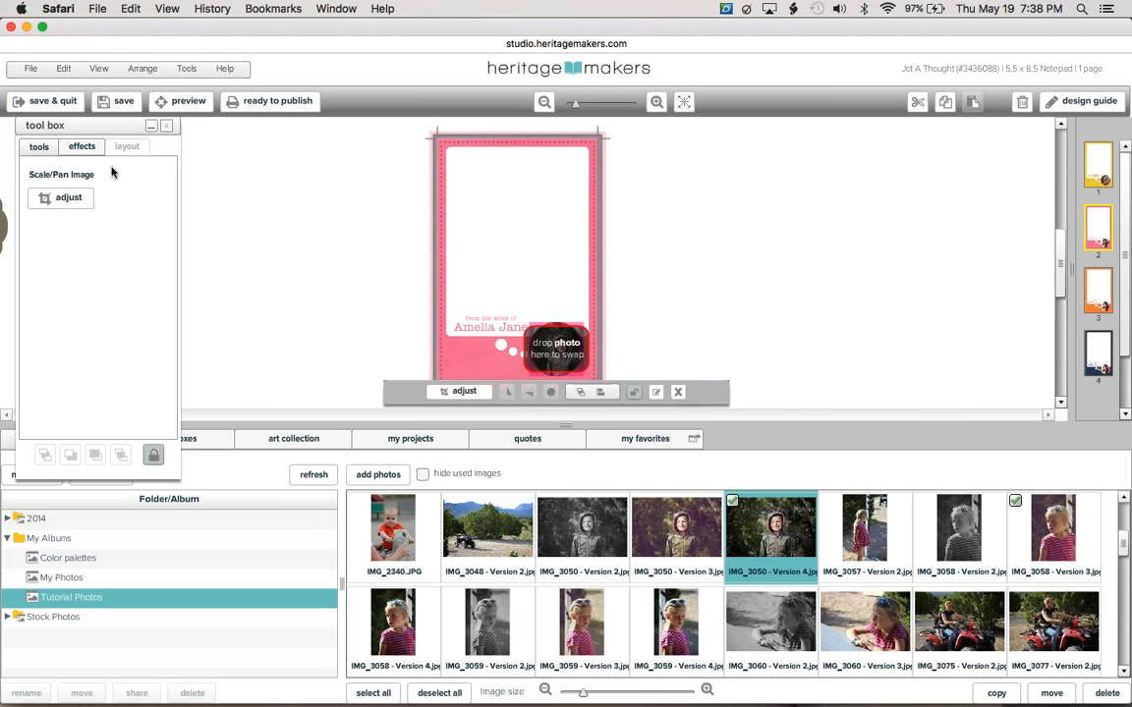
pyautogui.click(69, 197)
pyautogui.moveTo(33, 240); pyautogui.dragTo(29, 245)
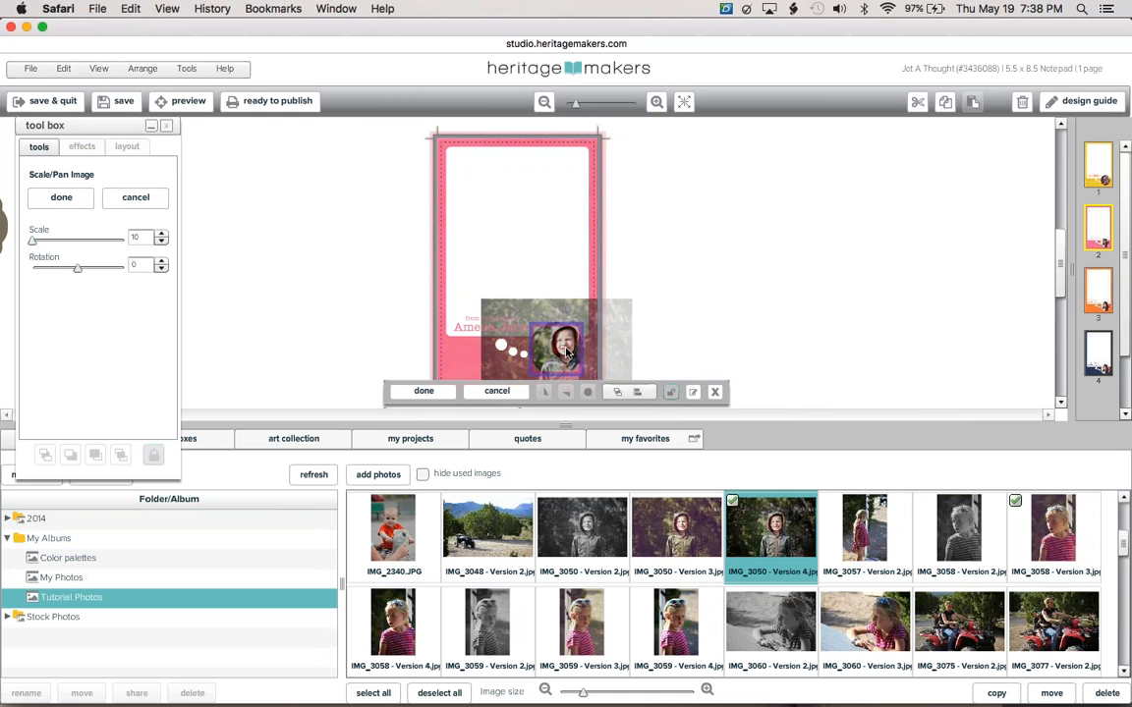
pyautogui.moveTo(509, 316); pyautogui.dragTo(562, 356)
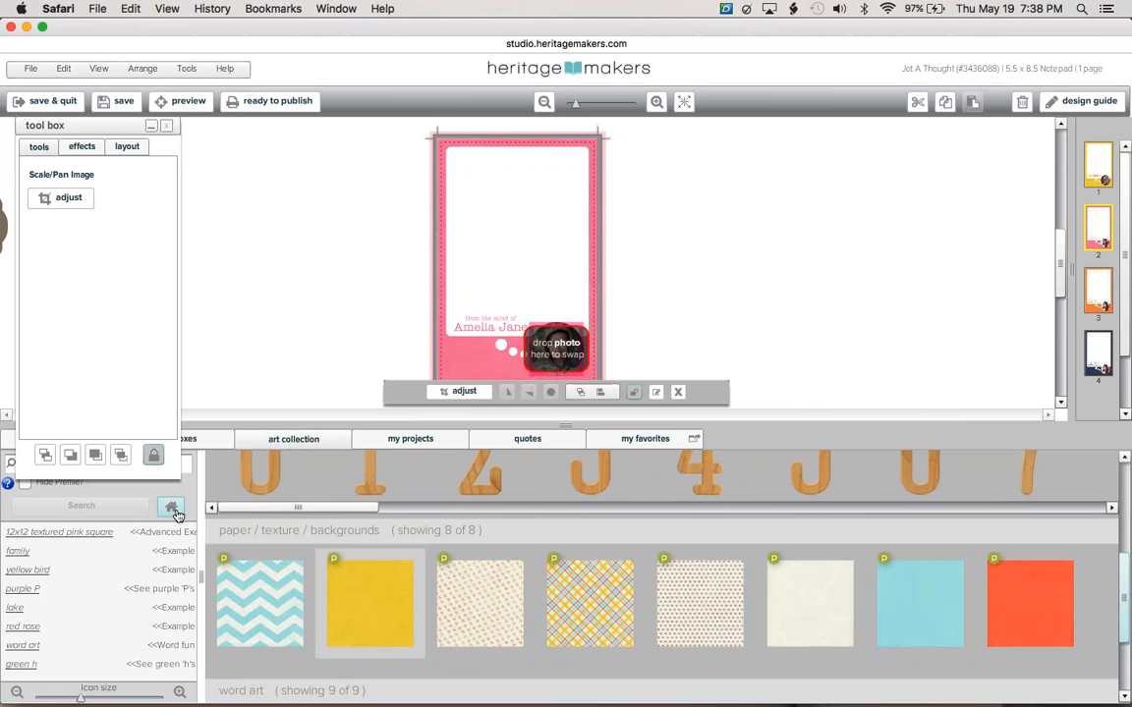
pyautogui.click(171, 507)
# Try Gentleman Bundle's brown and wood papers, then set the dark patterned paper as background.
pyautogui.click(258, 494)
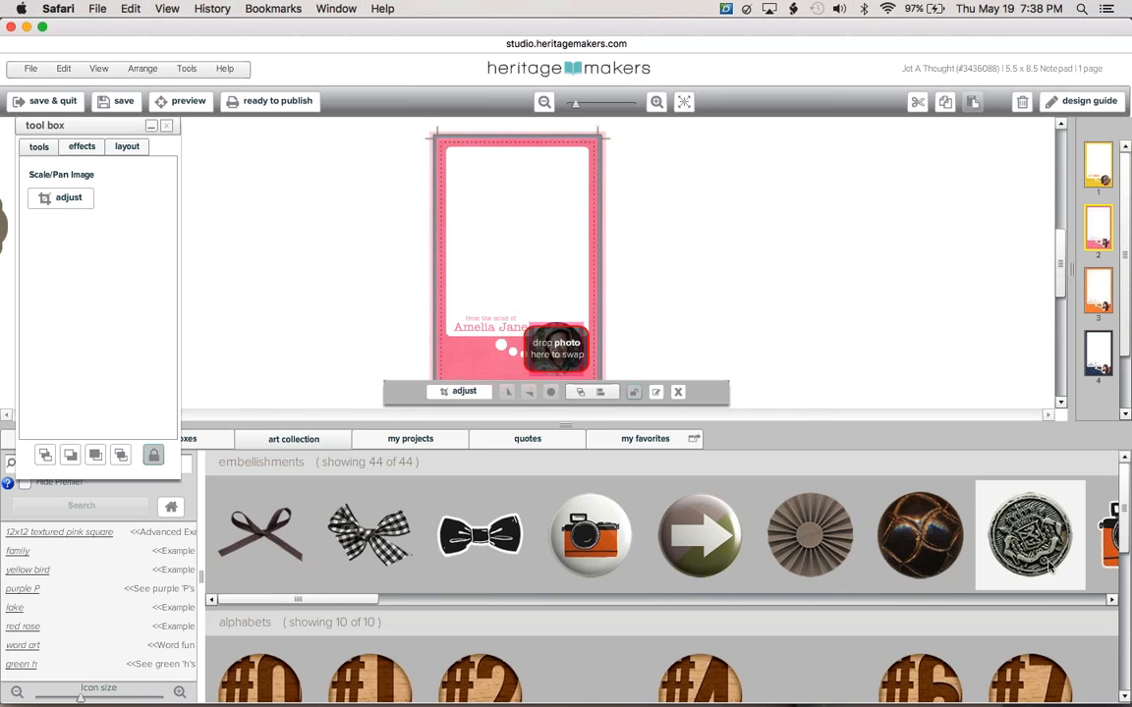
pyautogui.click(1126, 640)
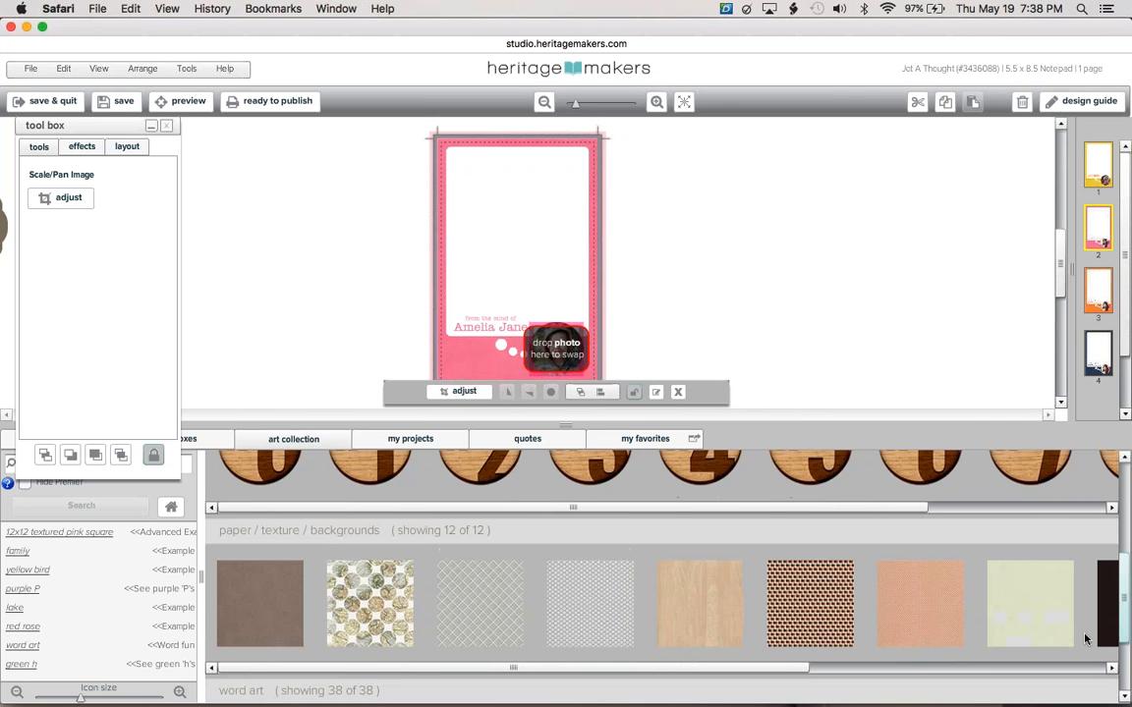
pyautogui.click(450, 352)
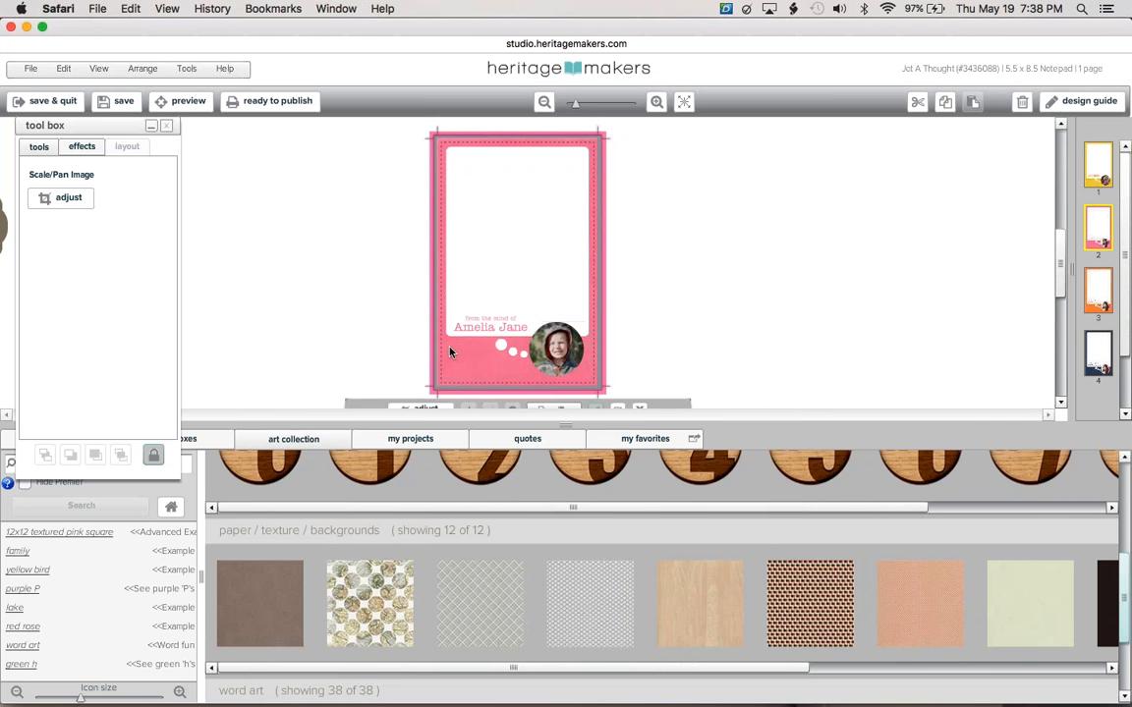
pyautogui.moveTo(260, 603); pyautogui.dragTo(511, 266)
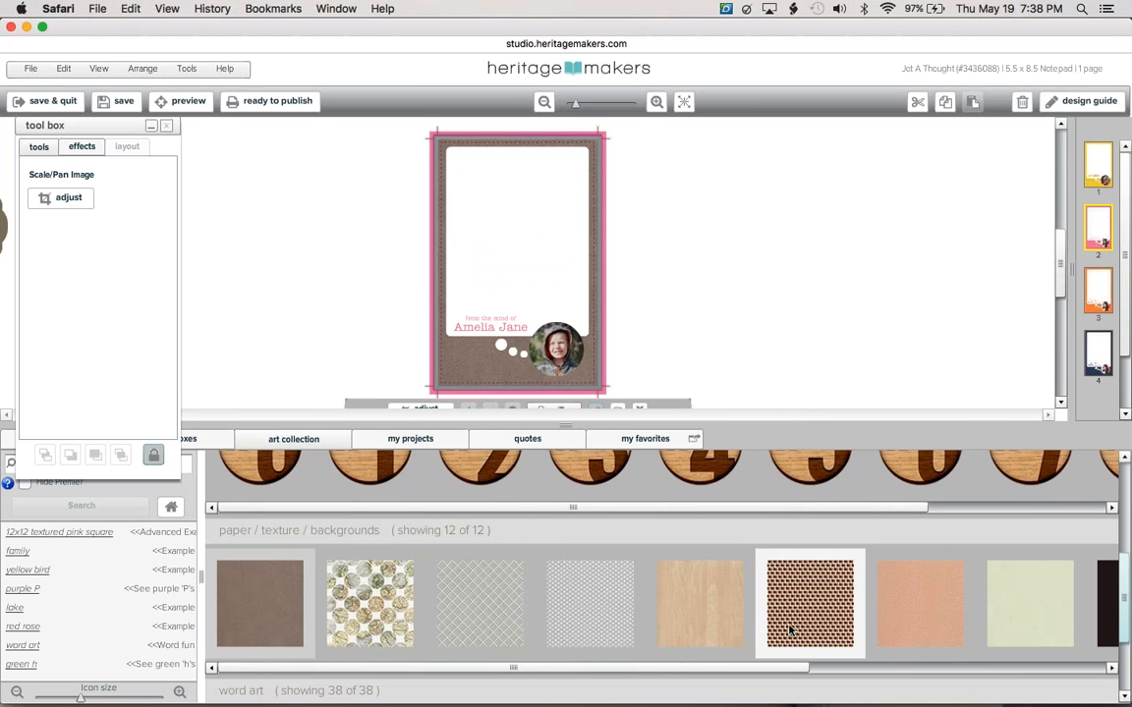
pyautogui.moveTo(712, 613); pyautogui.dragTo(547, 304)
pyautogui.click(1069, 671)
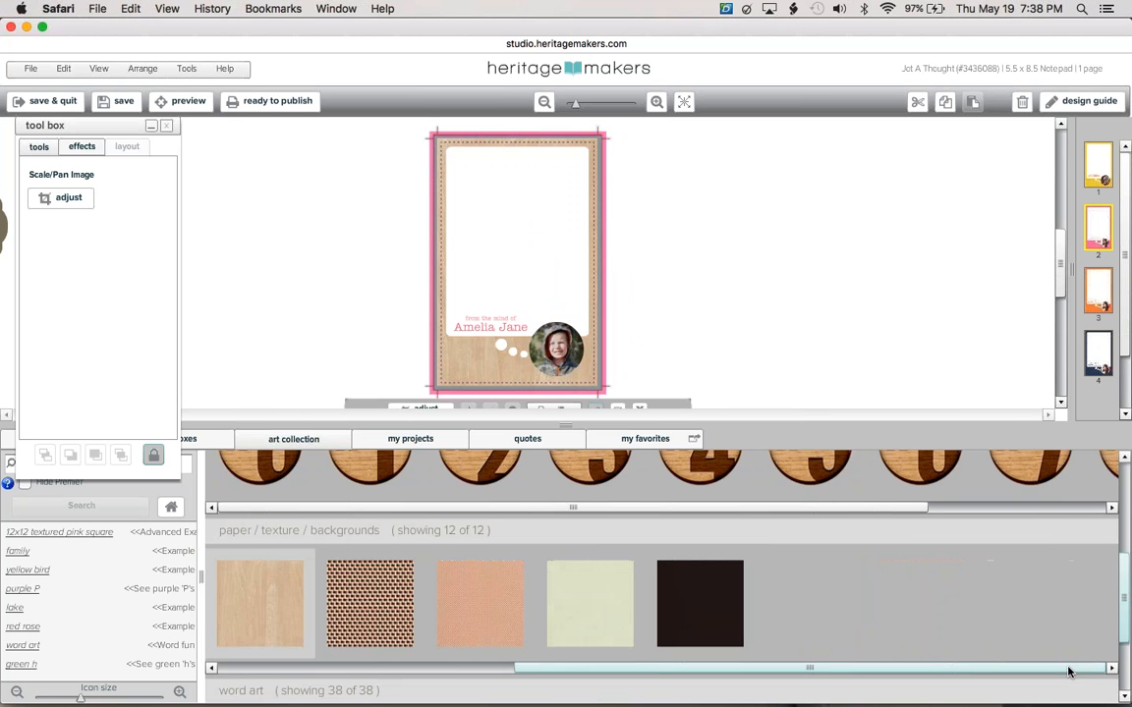
pyautogui.moveTo(1031, 603); pyautogui.dragTo(589, 295)
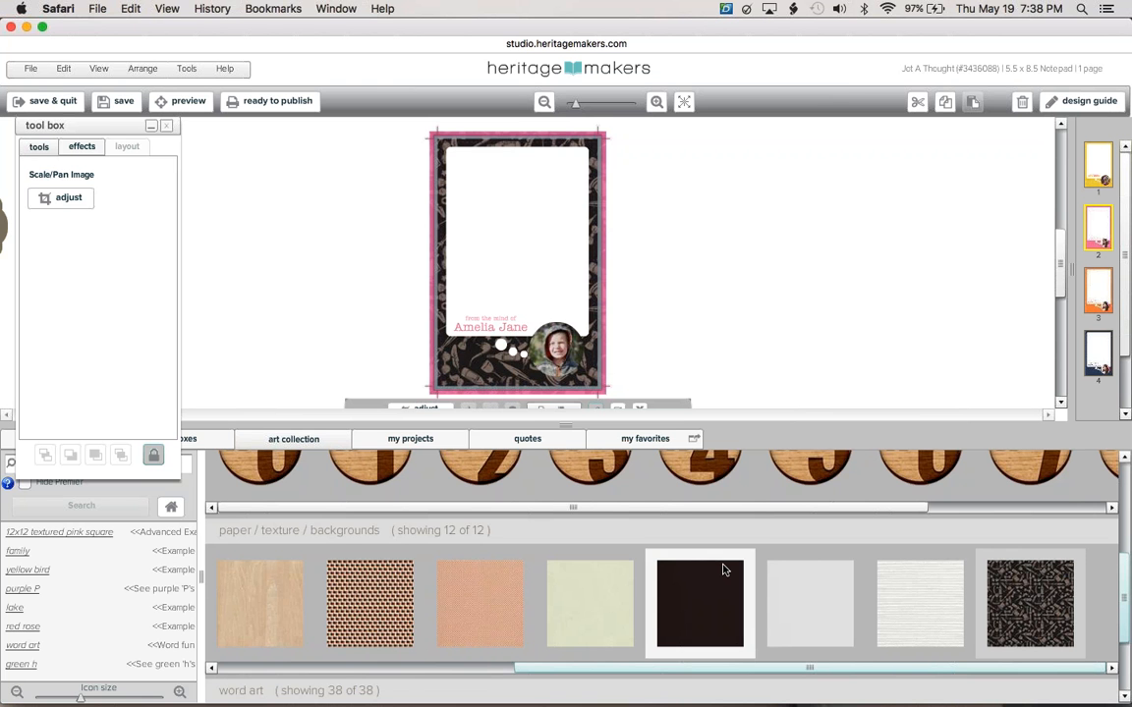
pyautogui.click(170, 507)
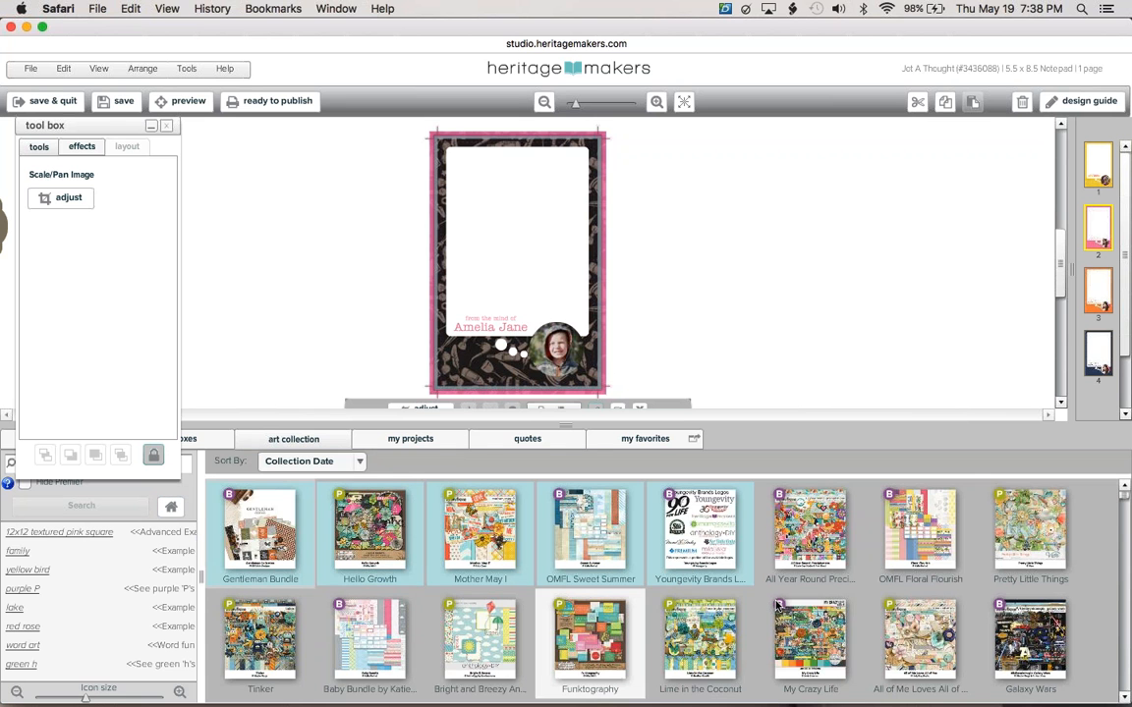
# Open the Galaxy Wars kit and make its starry galaxy paper the page background.
pyautogui.click(783, 597)
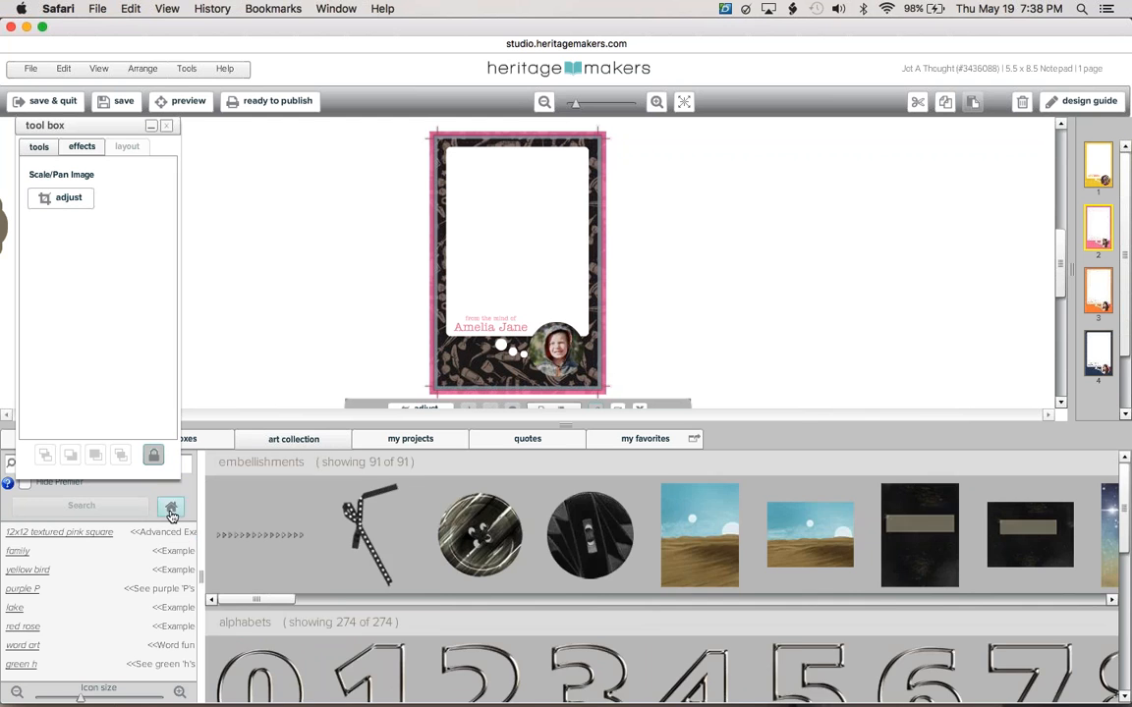
pyautogui.click(171, 507)
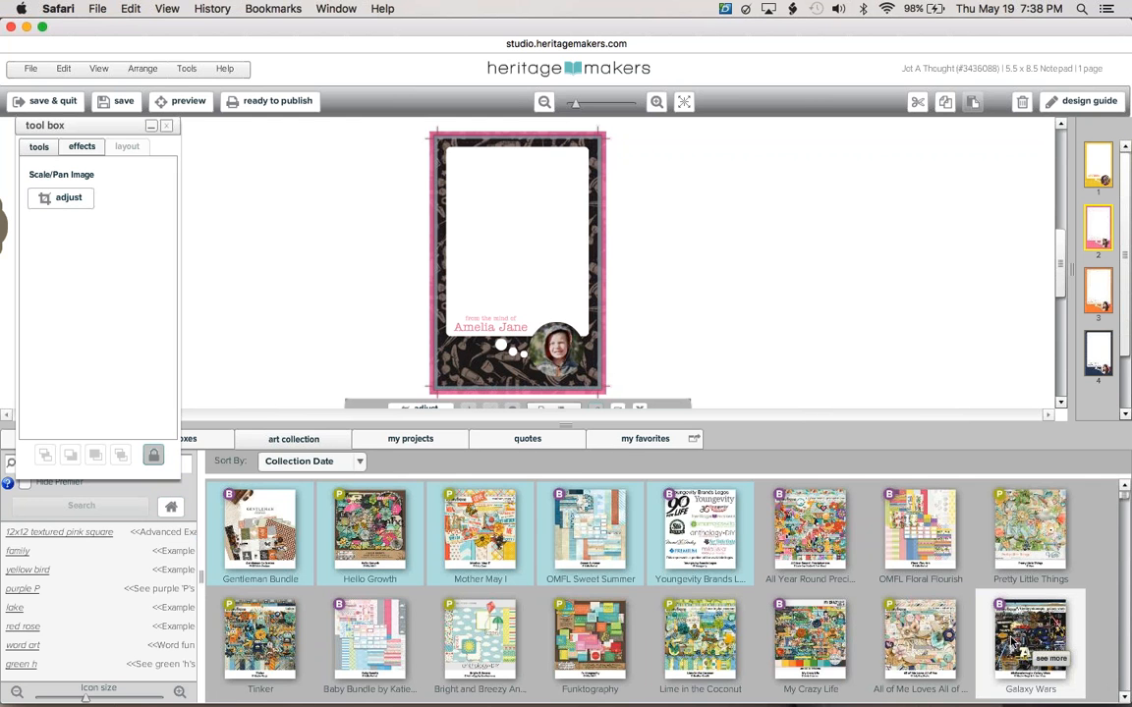
pyautogui.click(1012, 641)
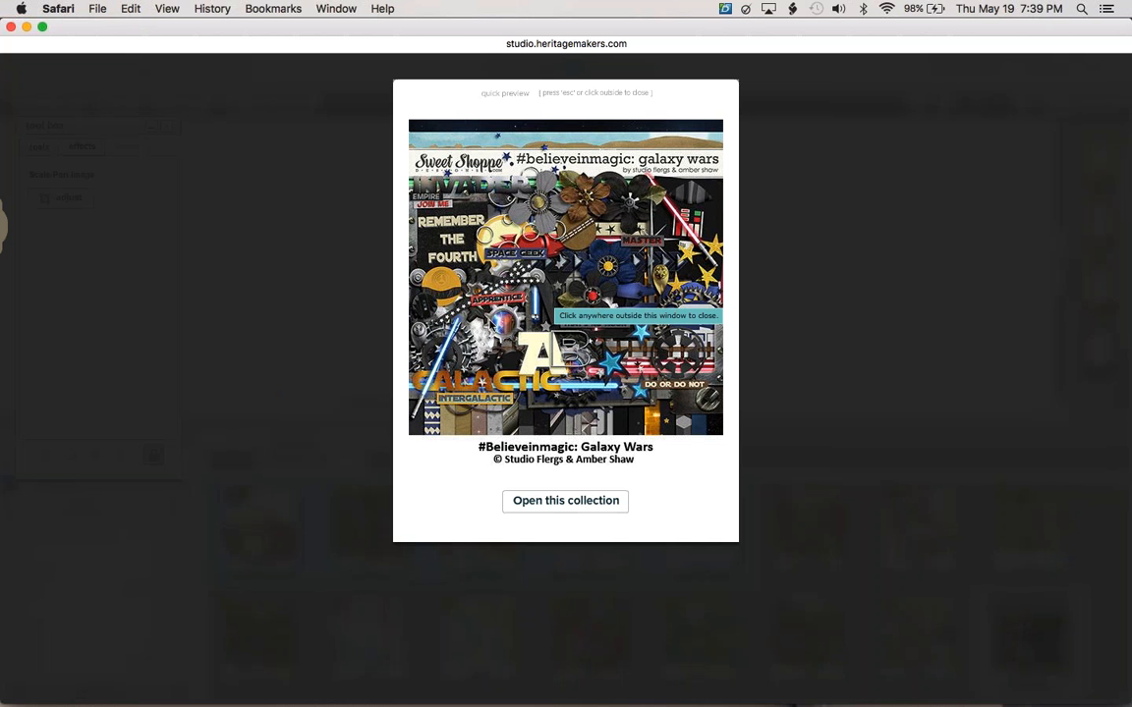
pyautogui.click(586, 509)
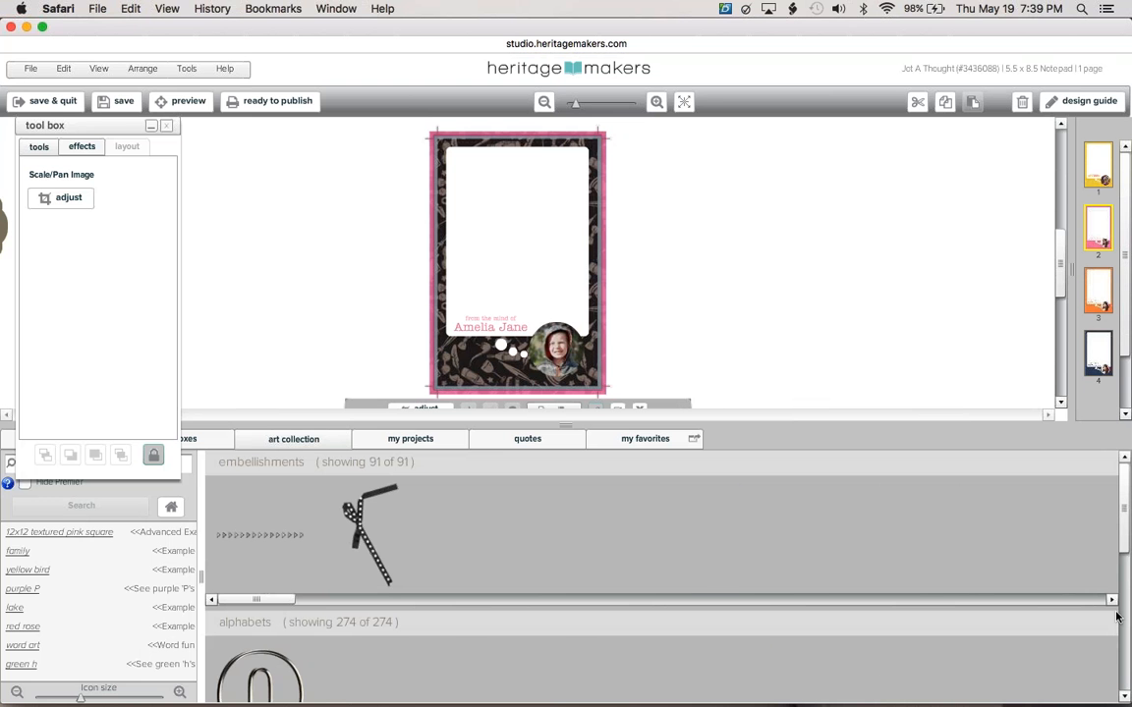
pyautogui.moveTo(1127, 627); pyautogui.dragTo(1126, 659)
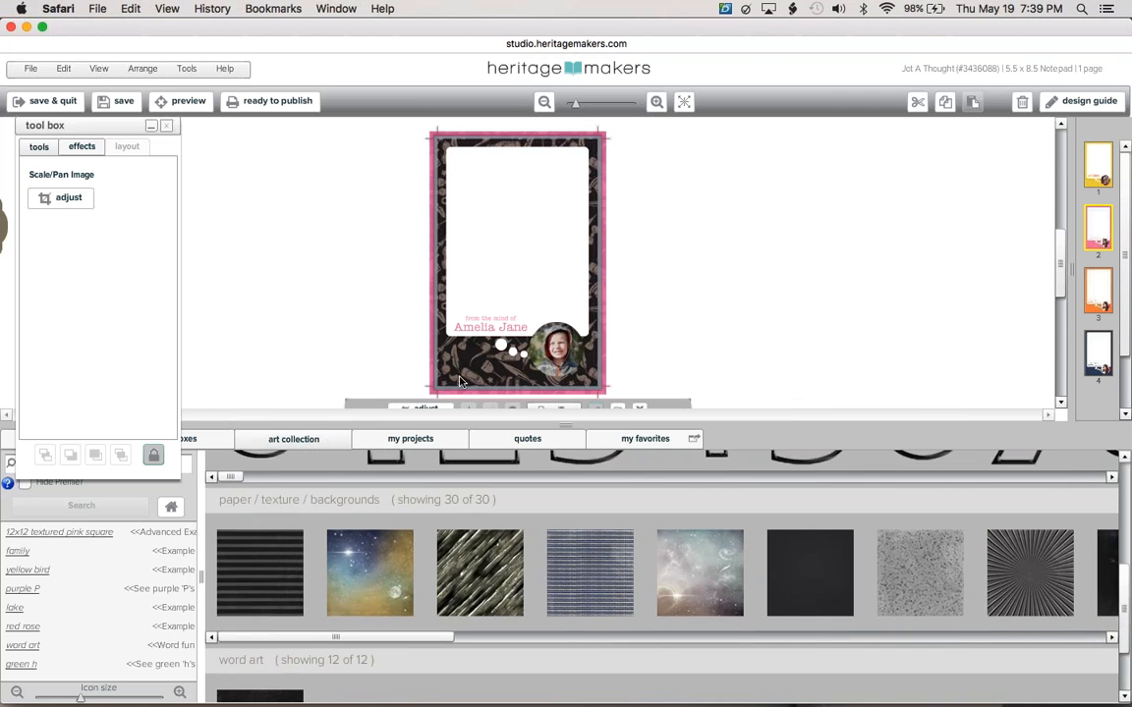
pyautogui.moveTo(362, 552); pyautogui.dragTo(496, 263)
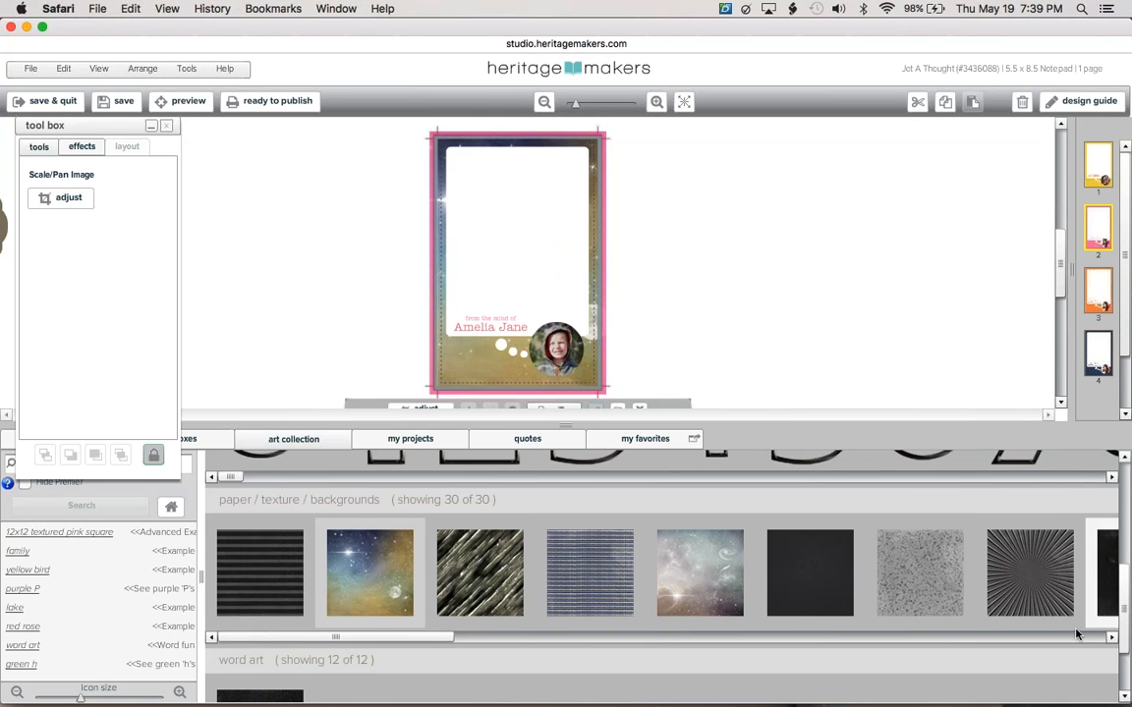
# Replace the galaxy background with the kit's black speckled paper.
pyautogui.click(1040, 638)
pyautogui.click(1039, 637)
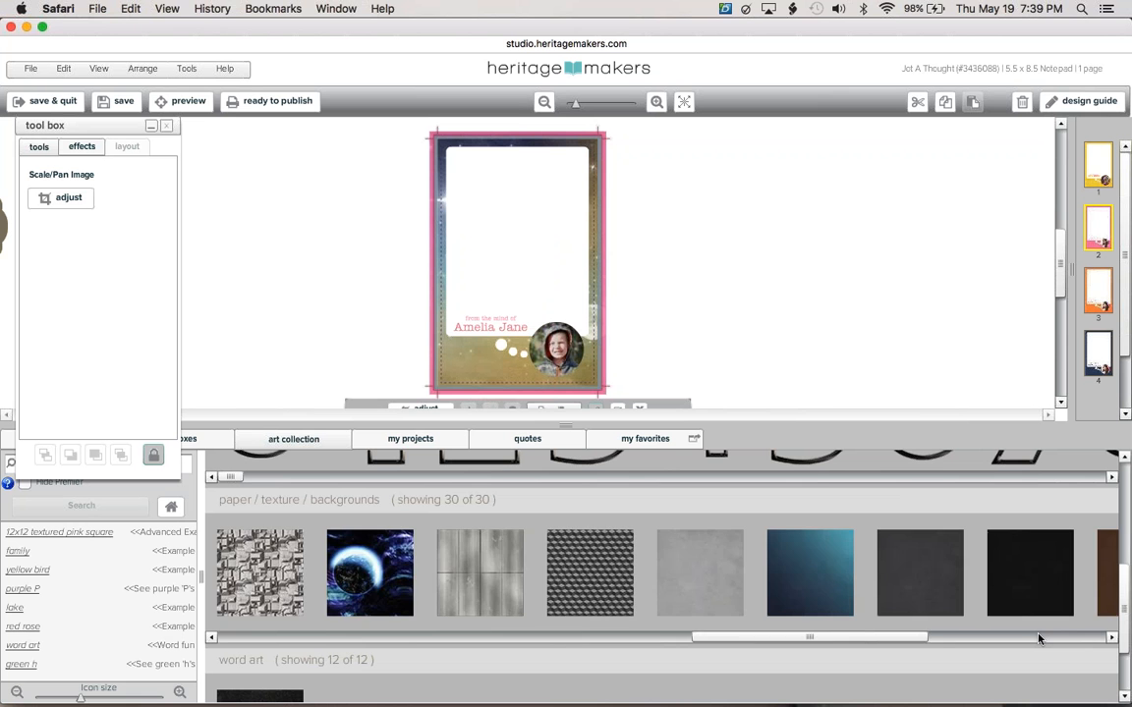
pyautogui.click(1038, 638)
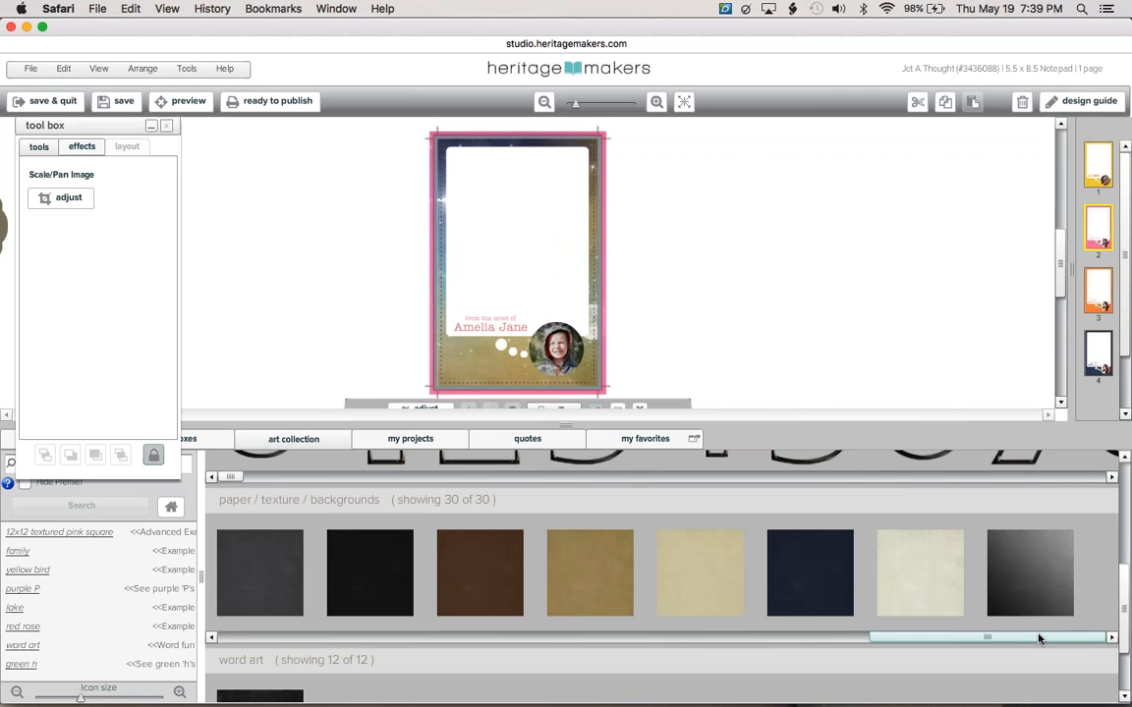
pyautogui.click(706, 637)
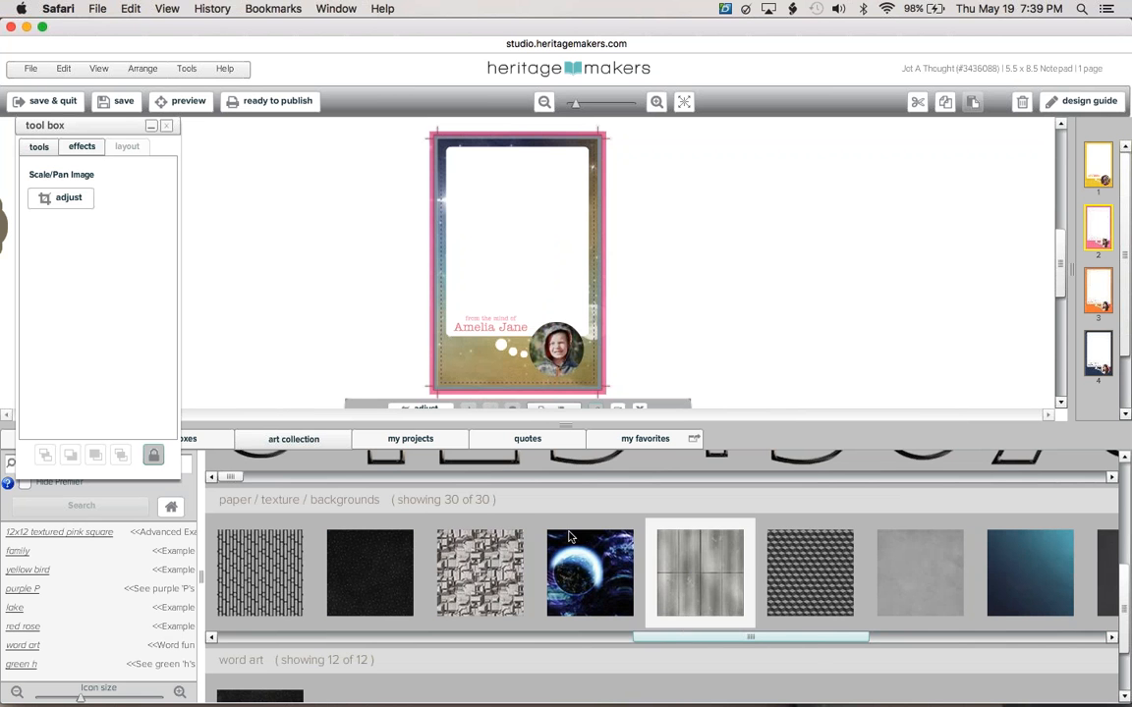
pyautogui.moveTo(409, 558); pyautogui.dragTo(501, 260)
pyautogui.scroll(-5, 548, 568)
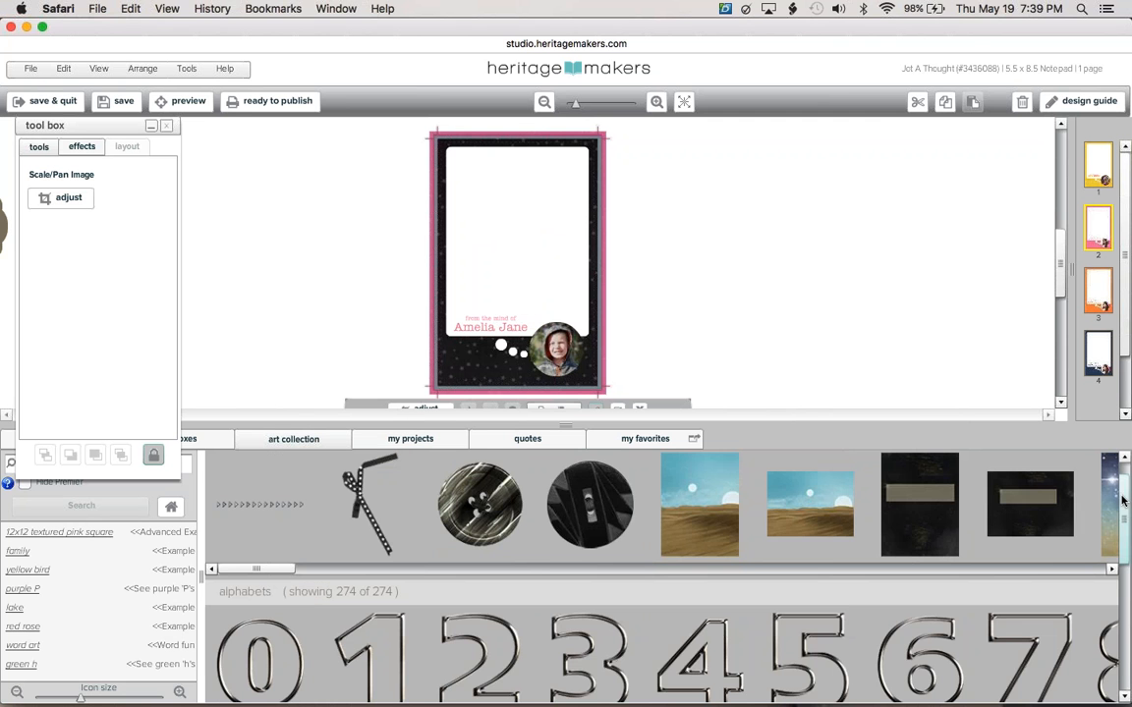
# Place the Galaxy Wars silver gear embellishment at the lower left beside the portrait circle.
pyautogui.click(543, 570)
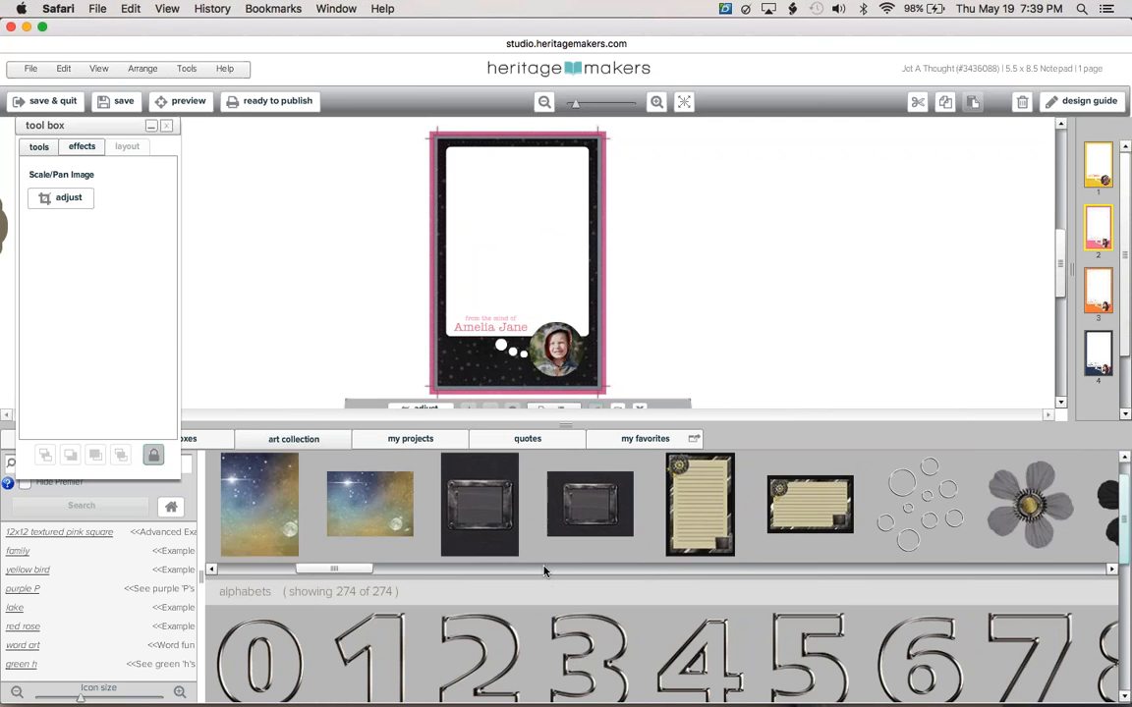
pyautogui.click(629, 573)
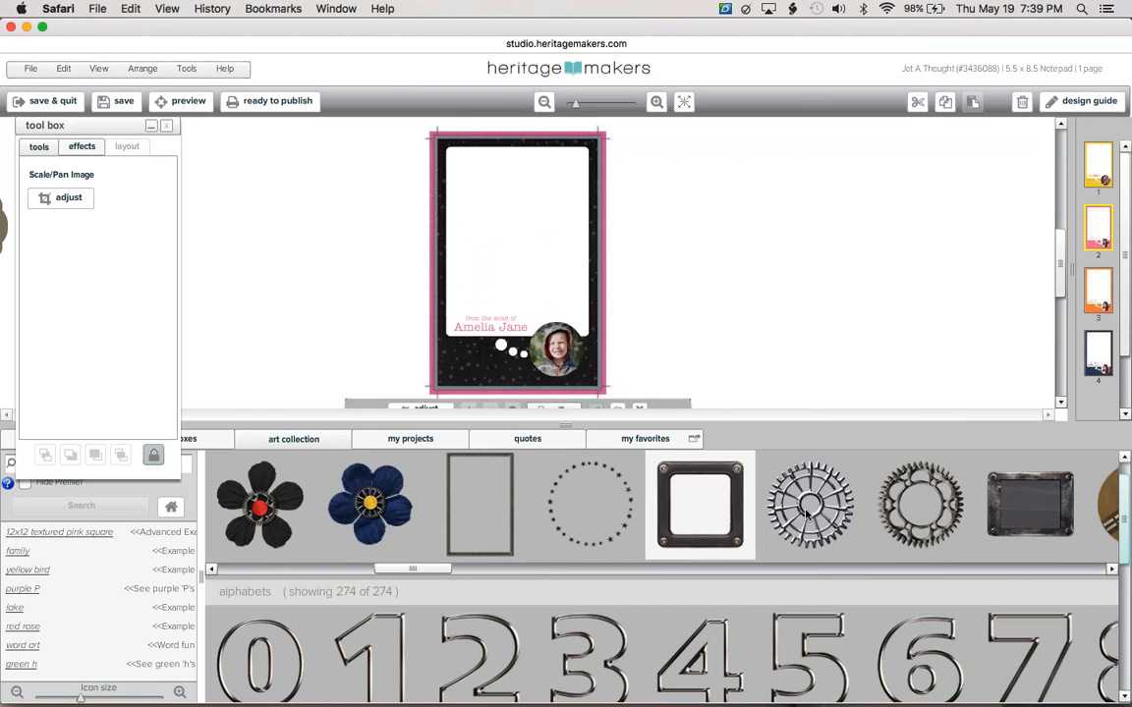
pyautogui.moveTo(825, 509); pyautogui.dragTo(467, 351)
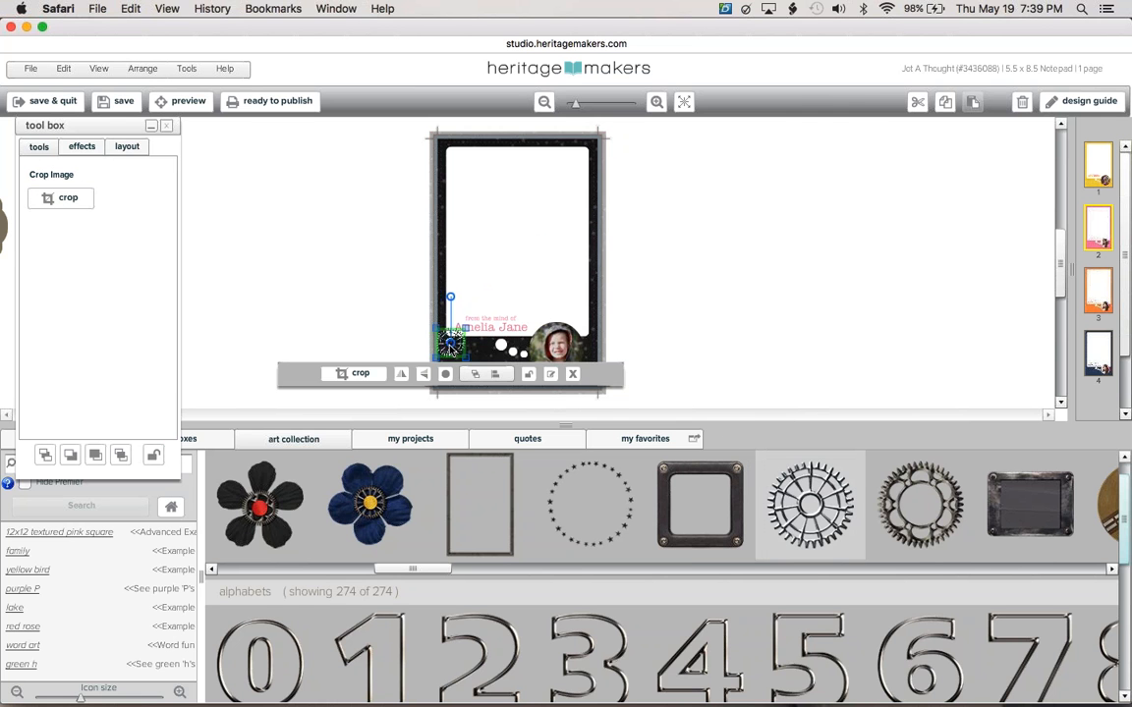
pyautogui.click(796, 319)
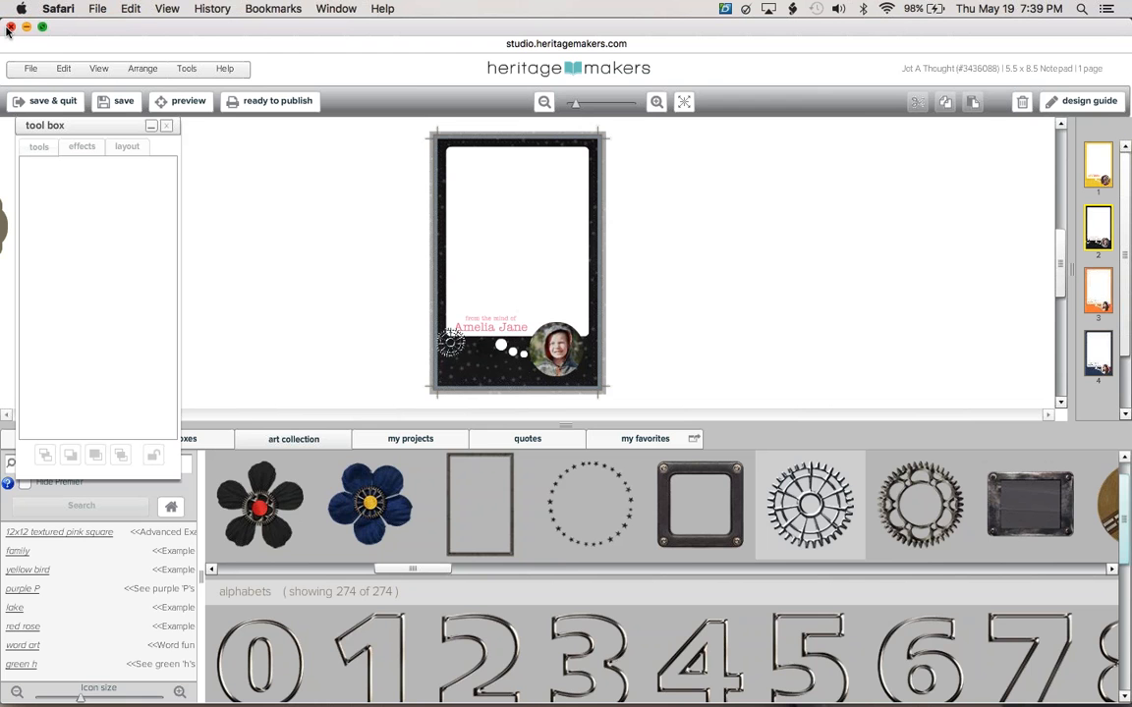
# Close the notepad and open the Dream Big - Blue 11 x 14 print for editing.
pyautogui.click(10, 27)
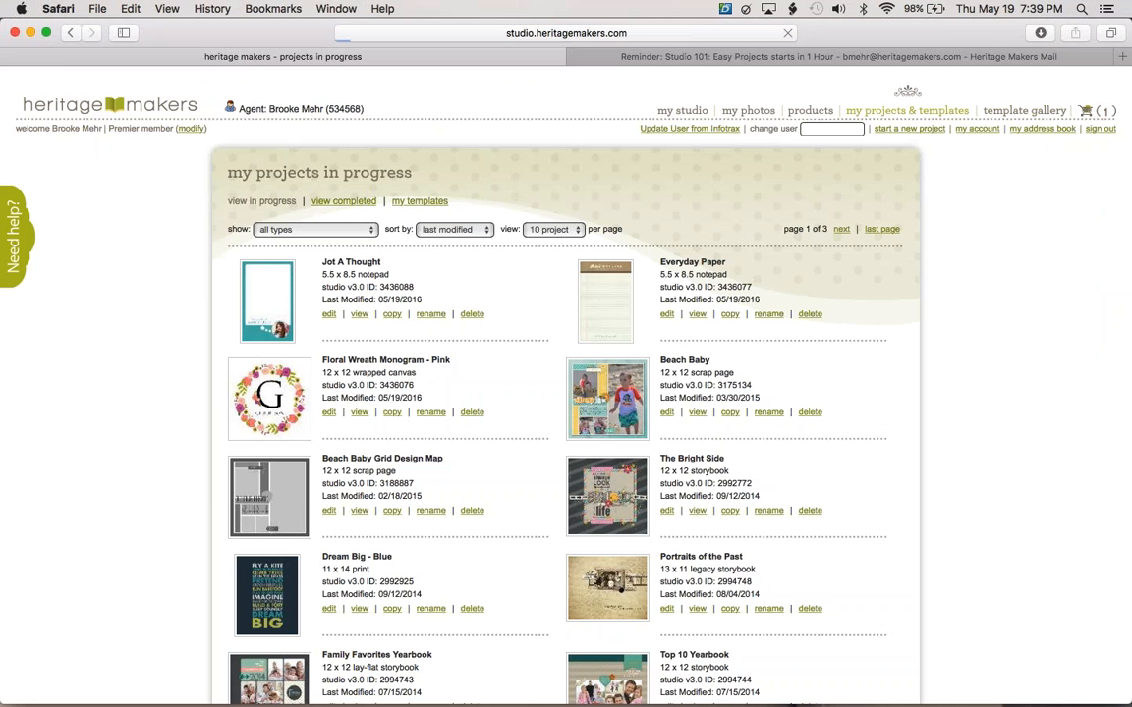
pyautogui.click(904, 110)
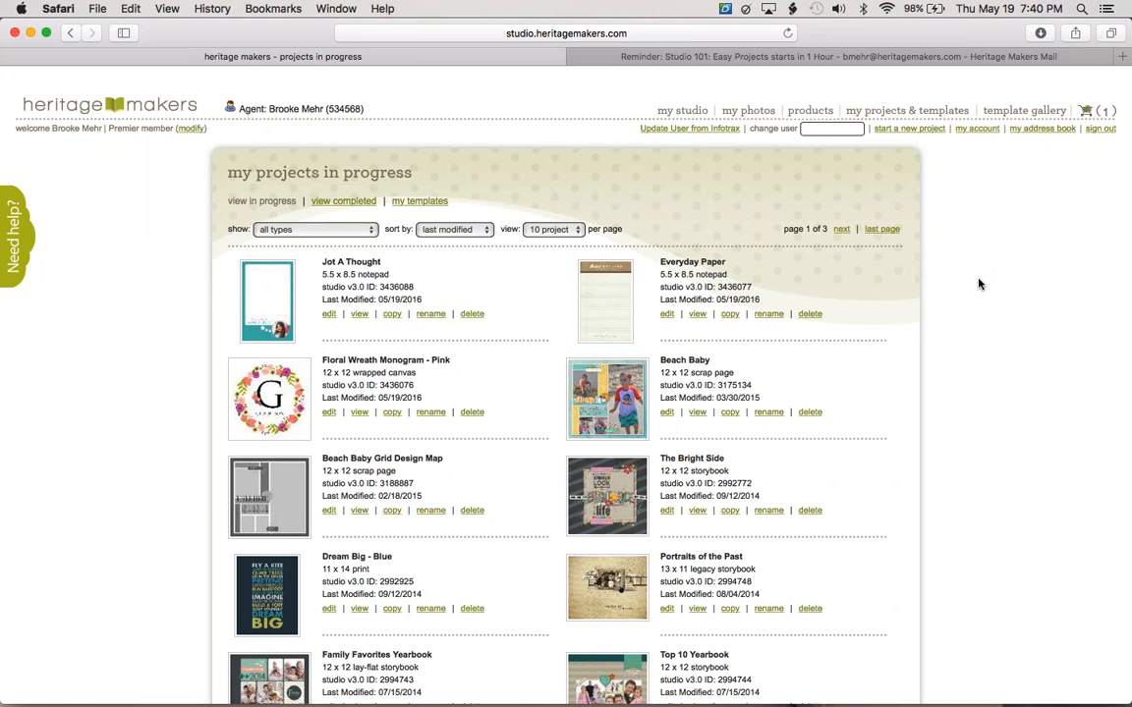
pyautogui.click(298, 570)
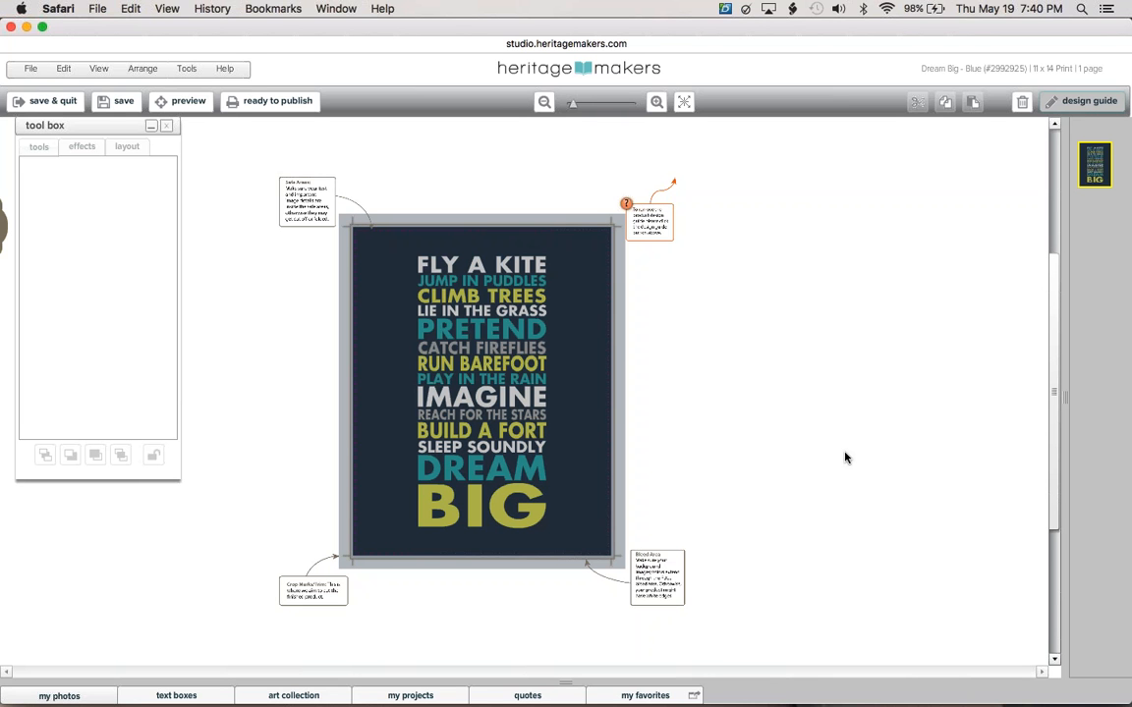
# Retype the poster's last text boxes so the closing line reads DREAM BIG.
pyautogui.click(466, 526)
pyautogui.doubleClick(466, 525)
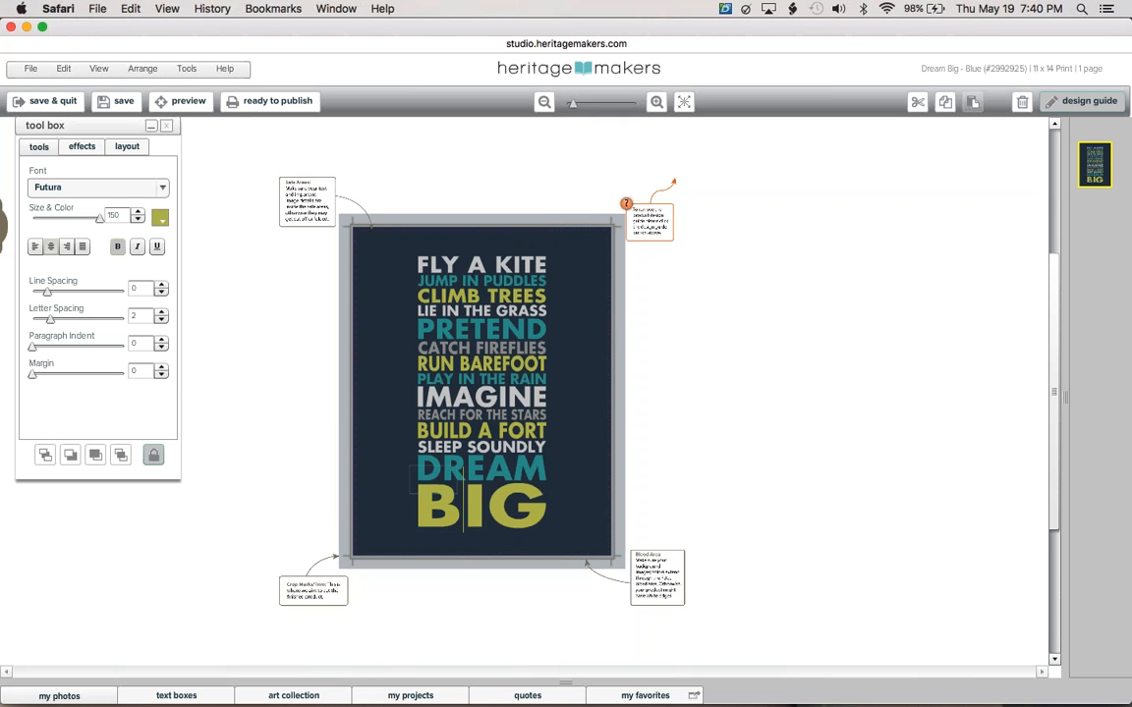
pyautogui.press('BackSpace')
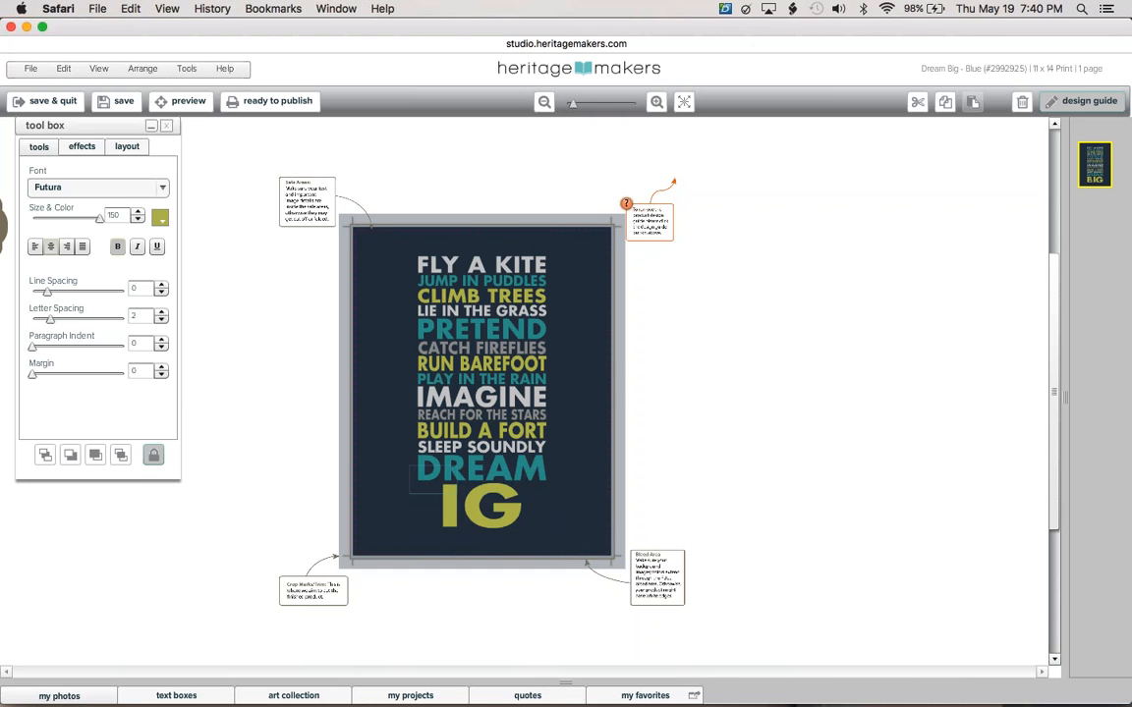
pyautogui.press('super+a')
pyautogui.write('O')
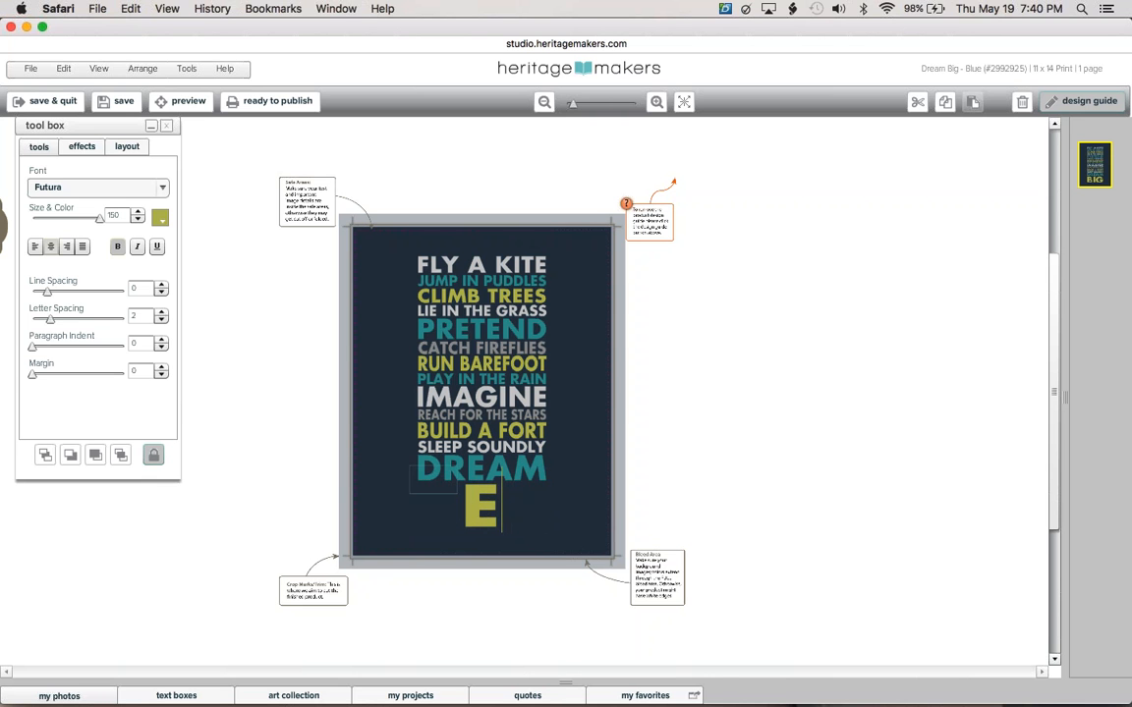
pyautogui.write('N')
pyautogui.click(604, 487)
pyautogui.click(488, 502)
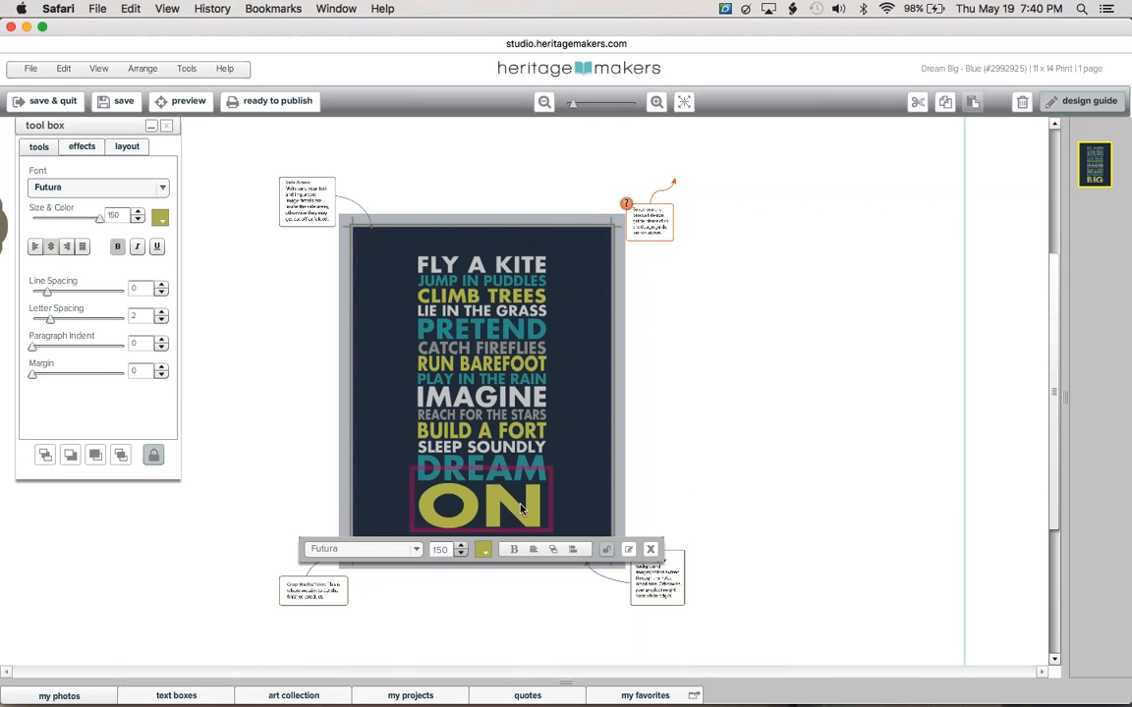
pyautogui.doubleClick(488, 502)
pyautogui.write('EAM B')
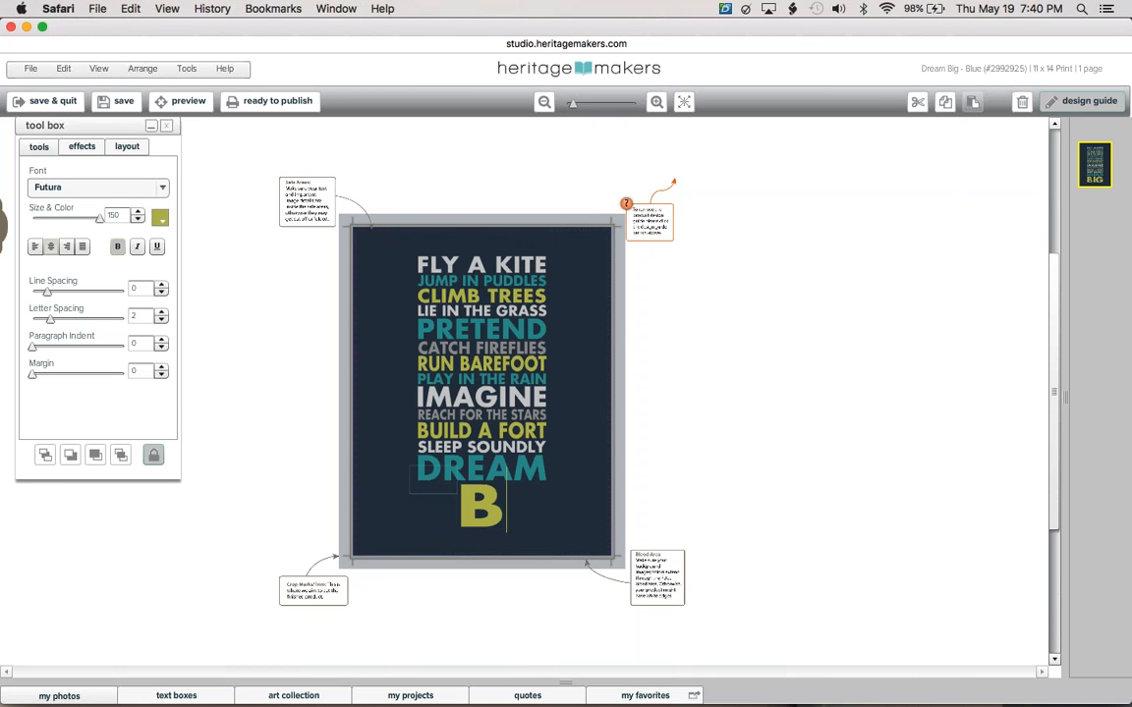
pyautogui.write('IG')
pyautogui.click(801, 491)
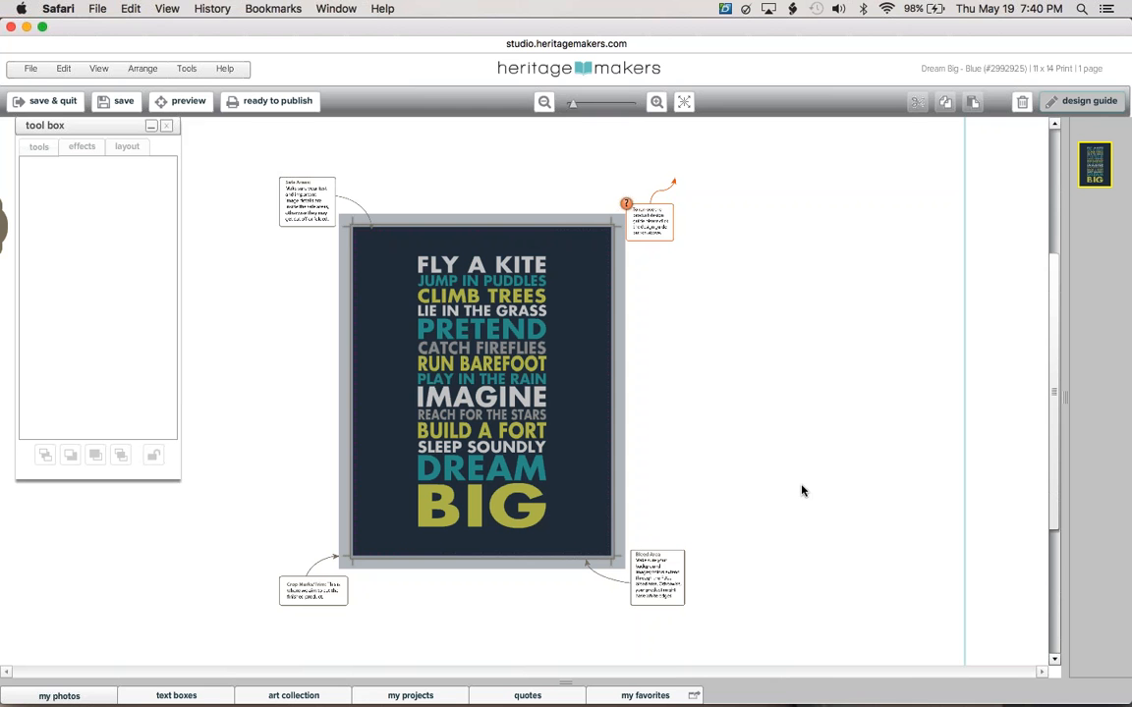
# Change the poster's DREAM BIG text box from olive to teal with the Size & Color swatch.
pyautogui.click(597, 459)
pyautogui.click(472, 491)
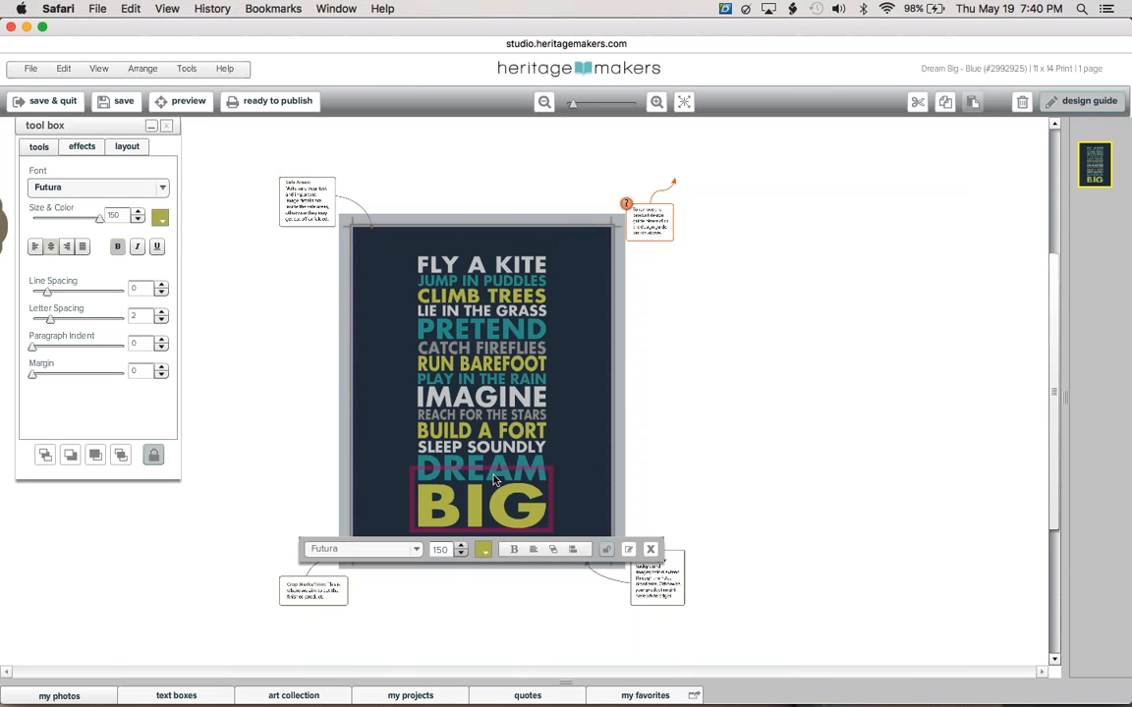
pyautogui.click(160, 217)
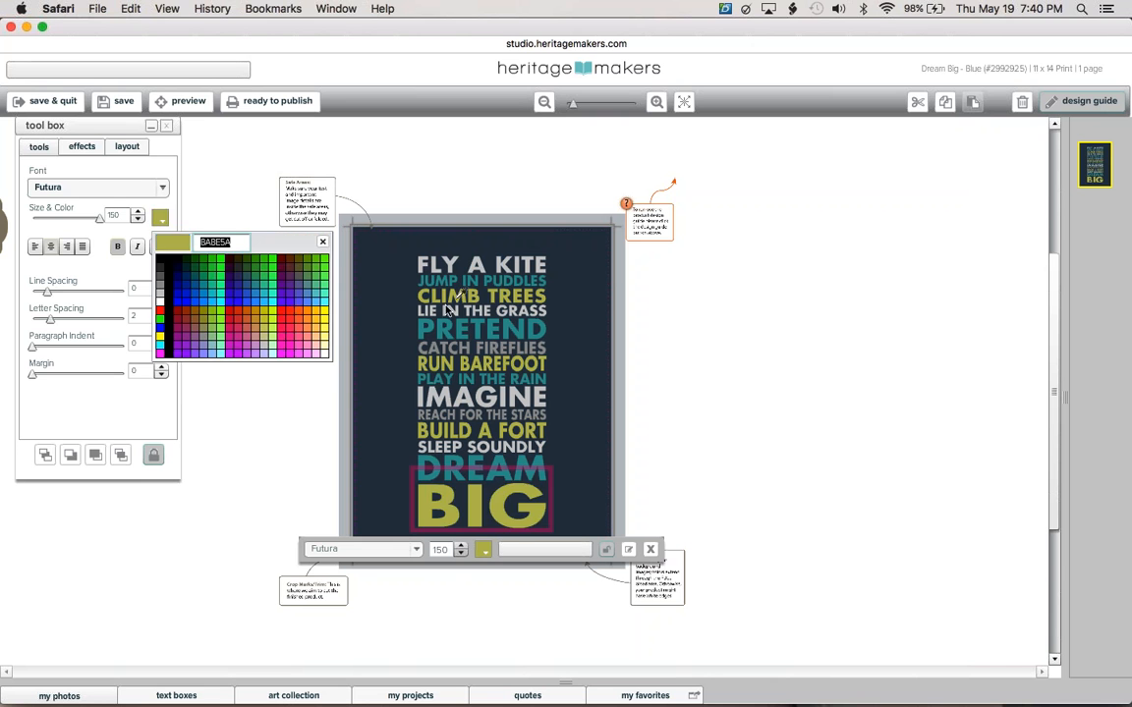
pyautogui.click(198, 284)
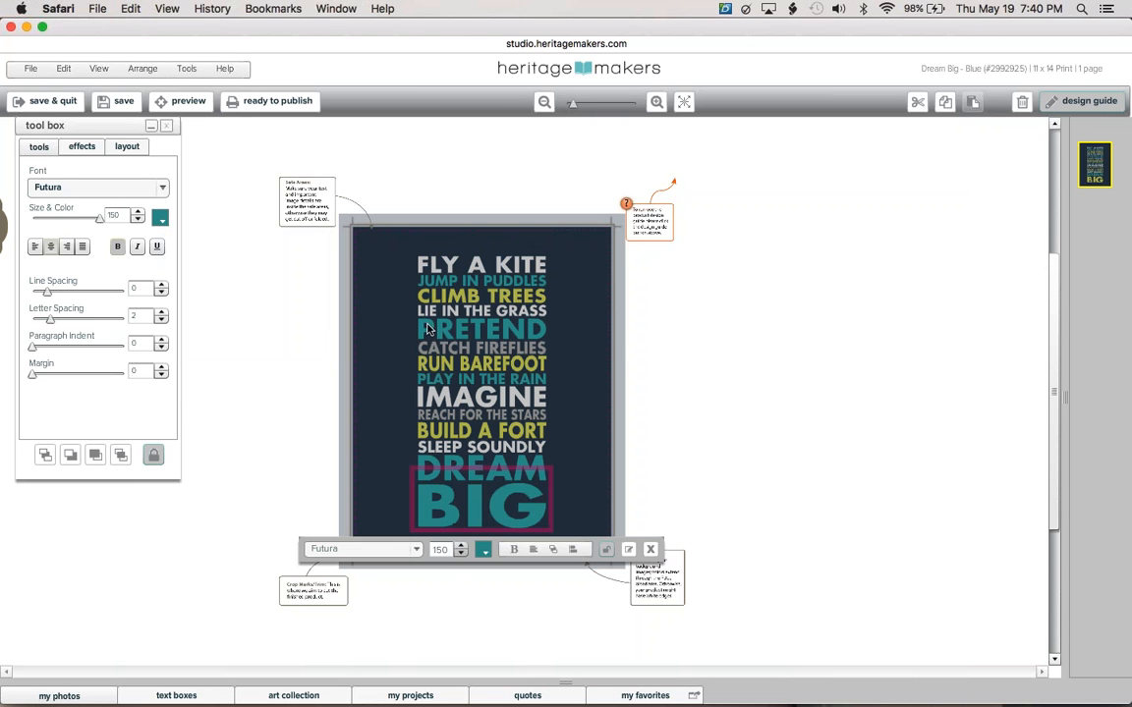
pyautogui.click(233, 498)
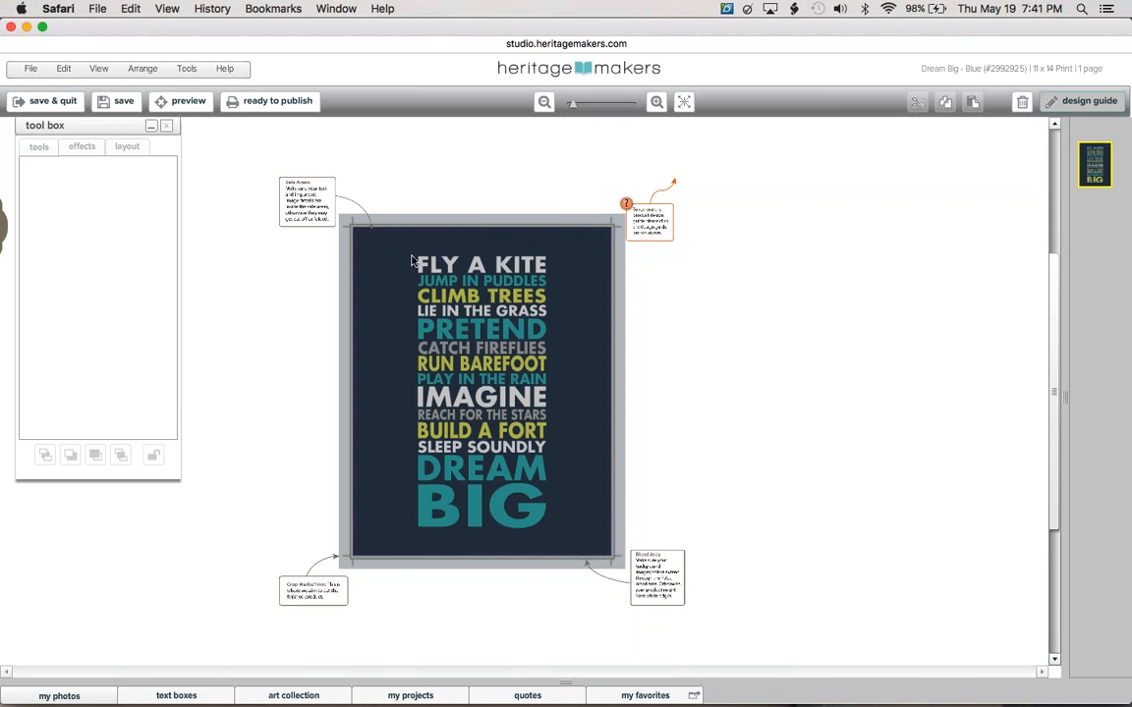
# Close the Dream Big - Blue poster editor, leave the page, and dismiss The Bright Side preview.
pyautogui.click(8, 26)
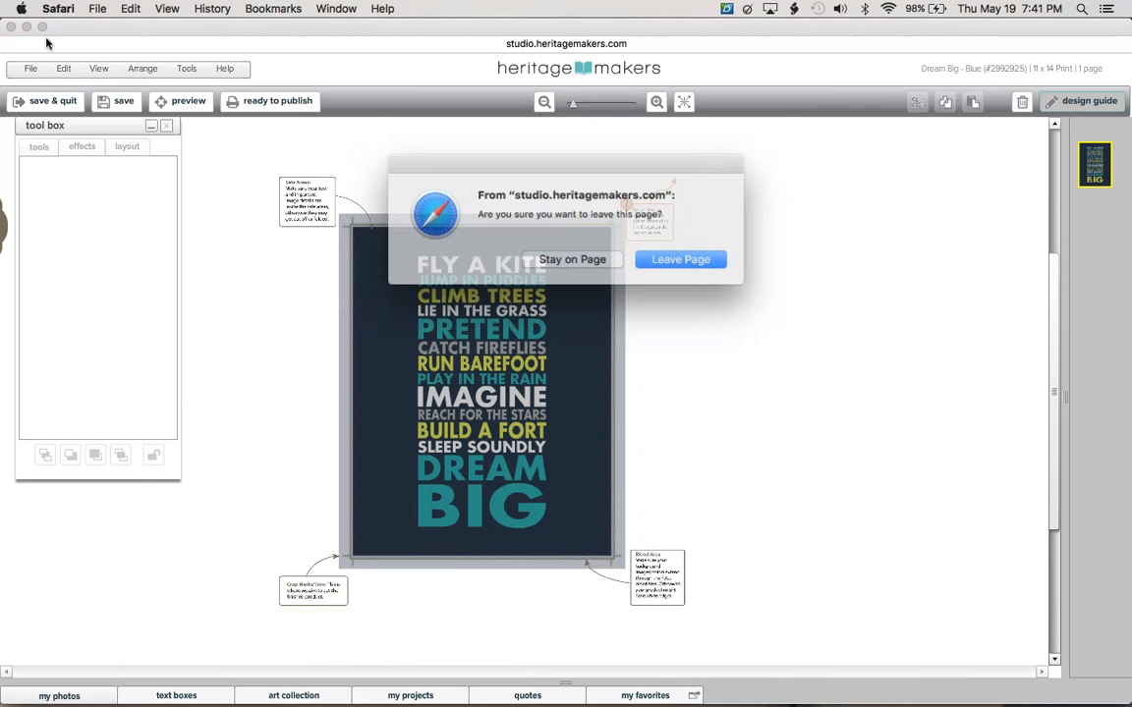
pyautogui.click(676, 254)
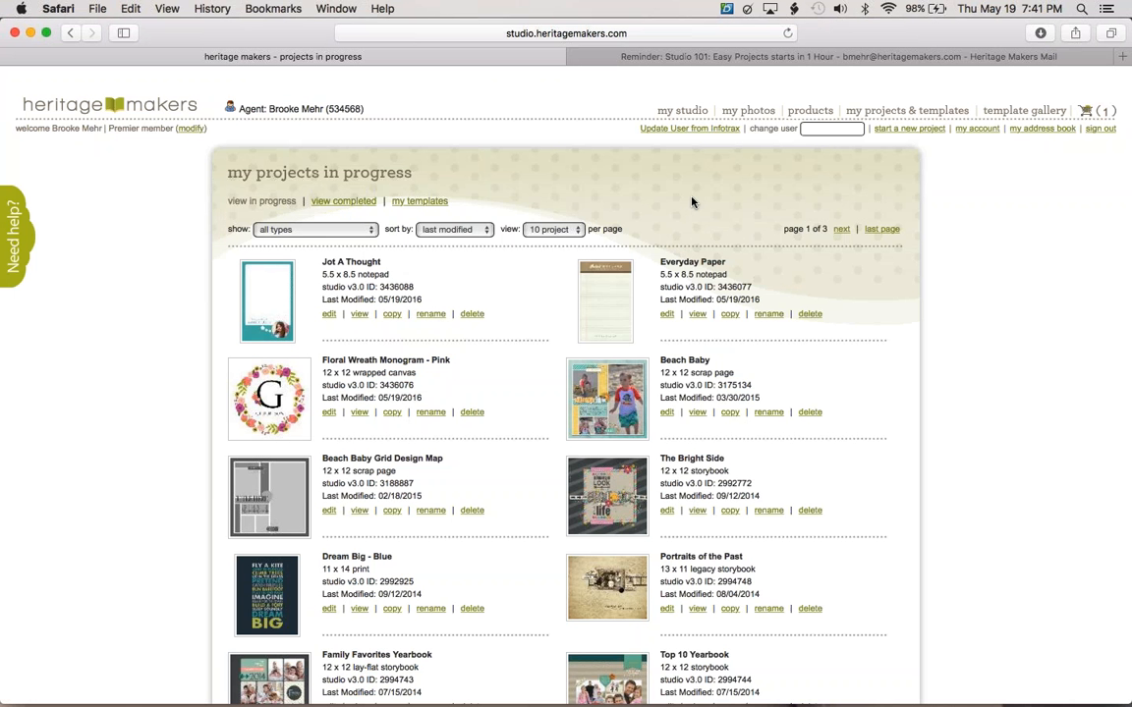
pyautogui.click(696, 510)
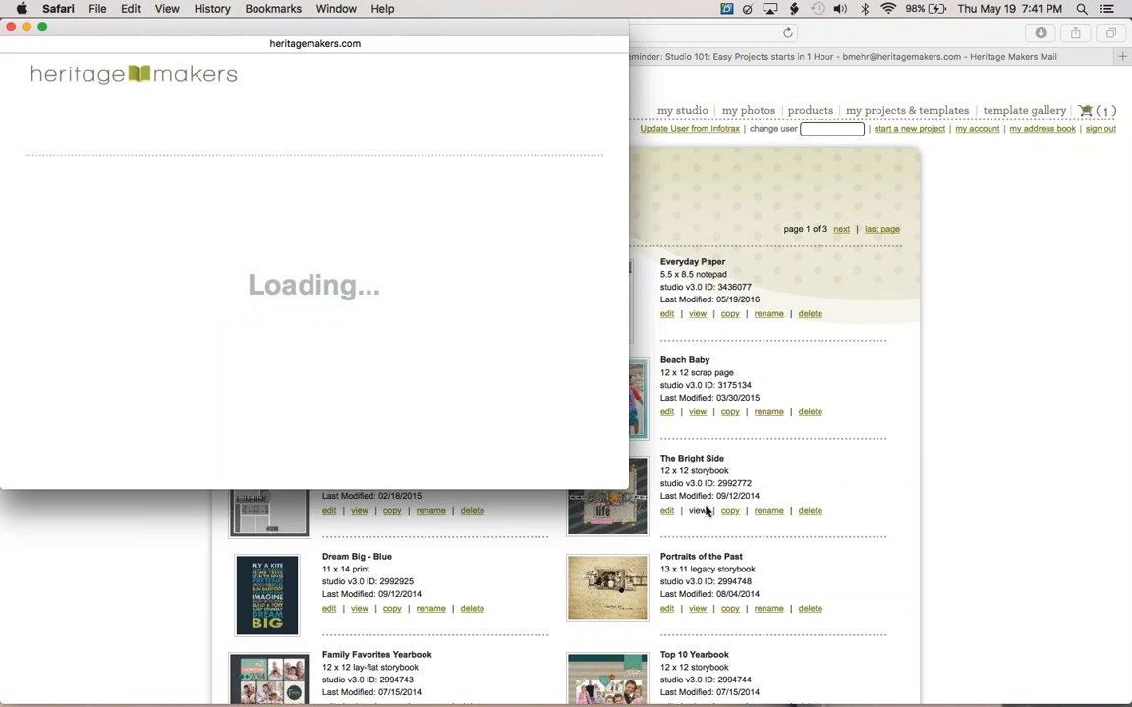
pyautogui.click(12, 28)
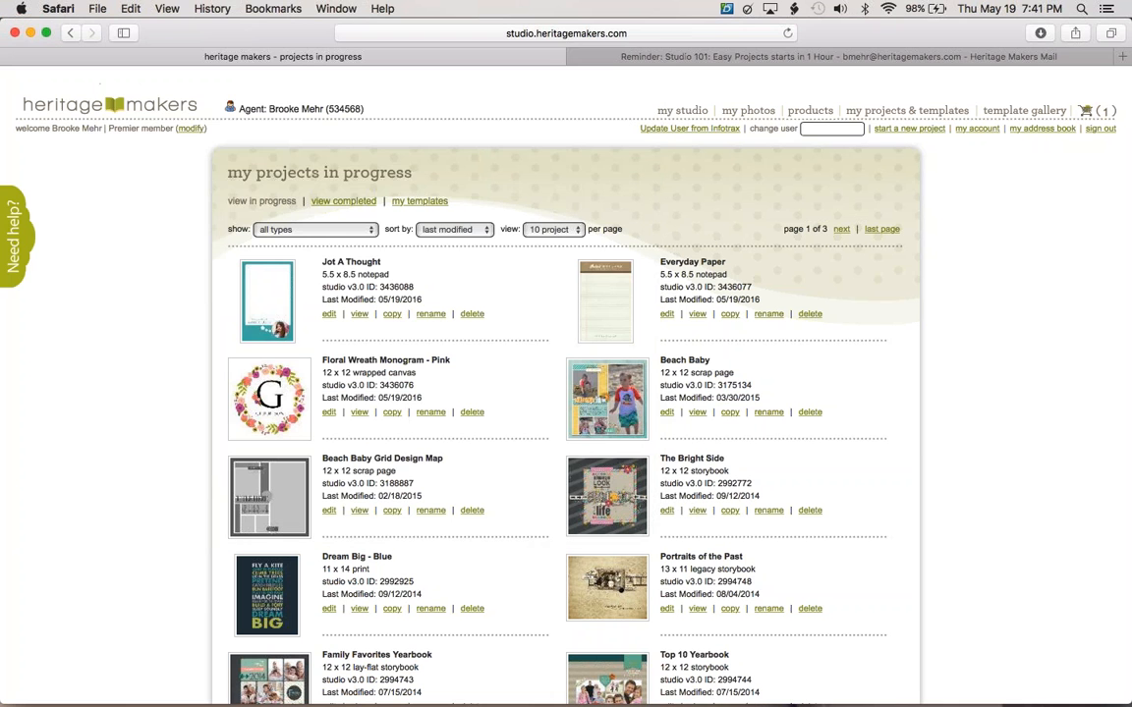
pyautogui.click(696, 509)
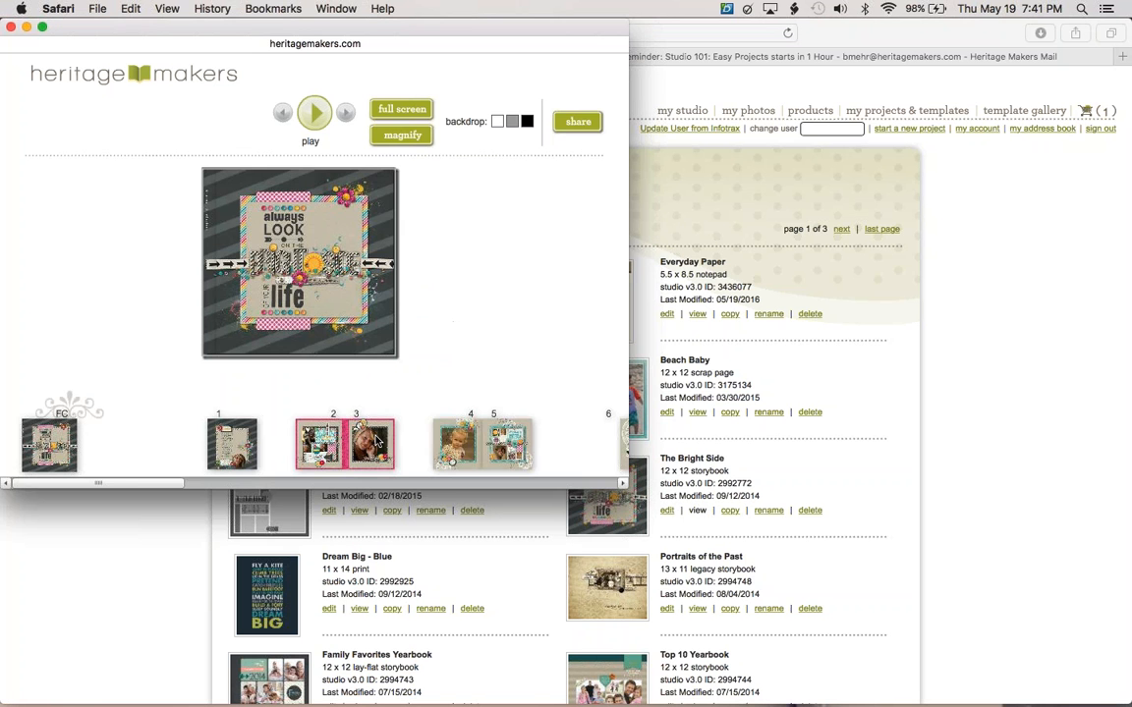
pyautogui.click(377, 442)
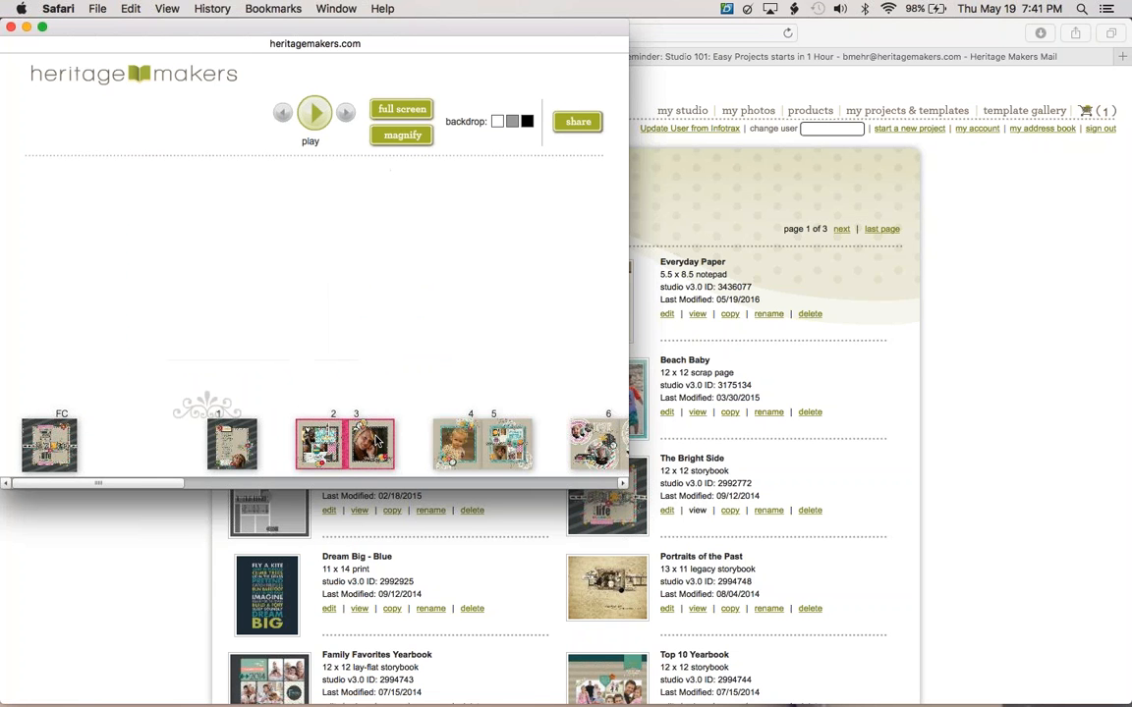
pyautogui.click(458, 457)
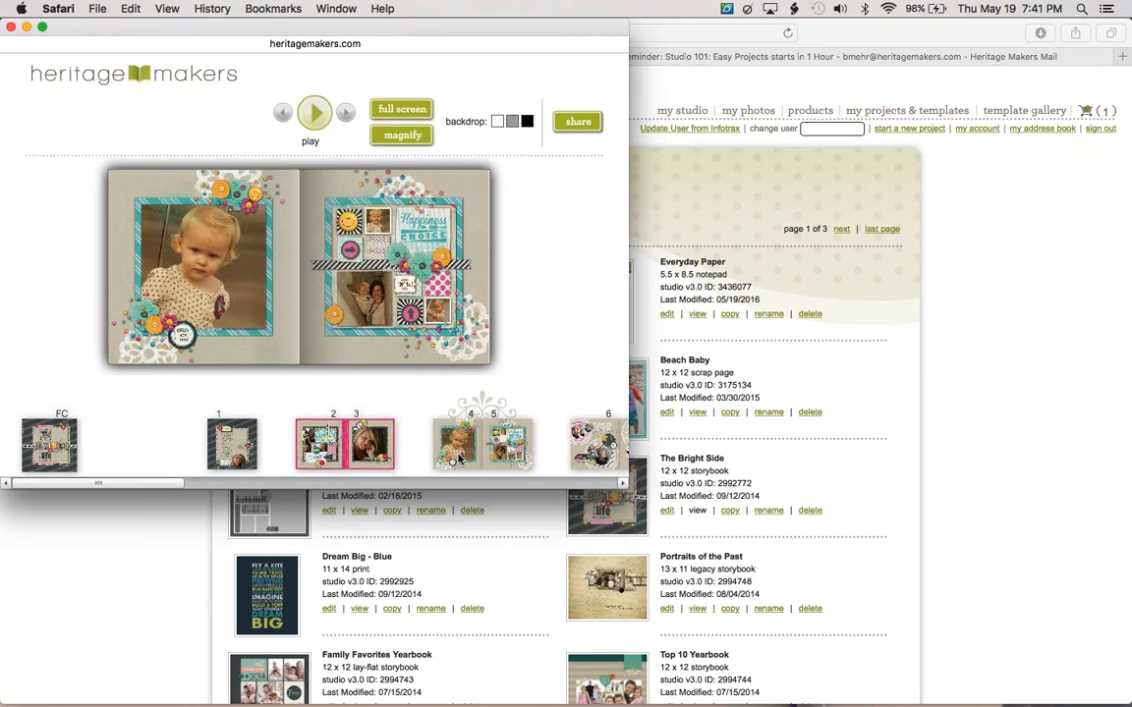
pyautogui.click(611, 457)
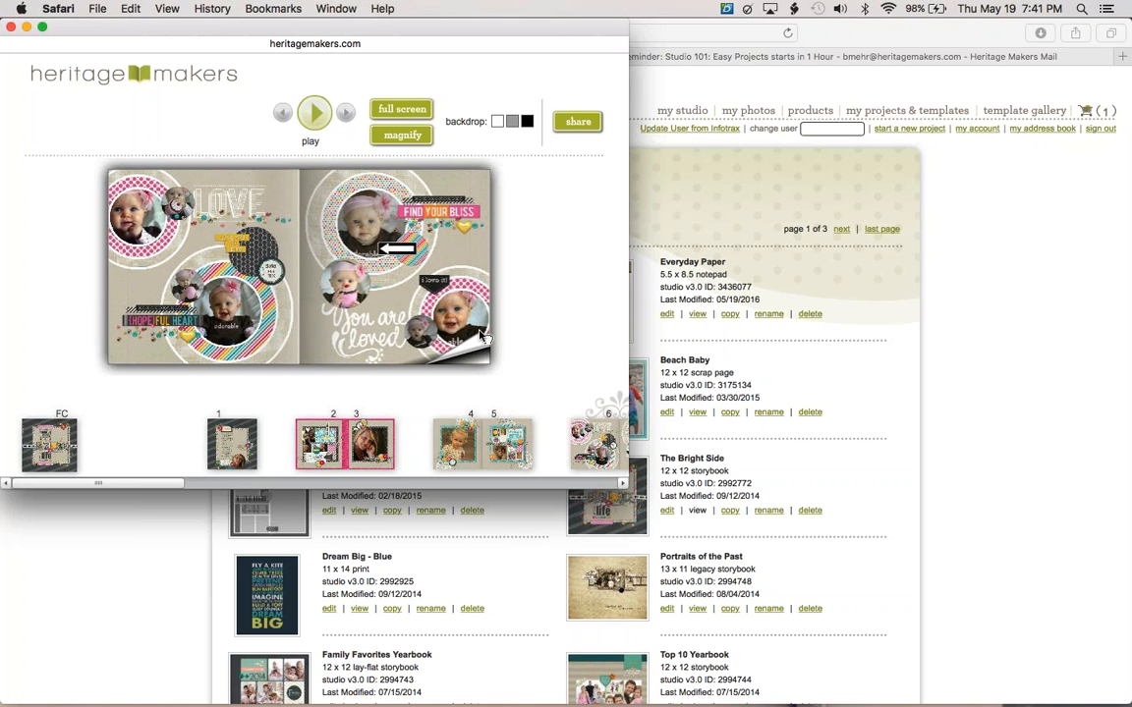
pyautogui.click(481, 337)
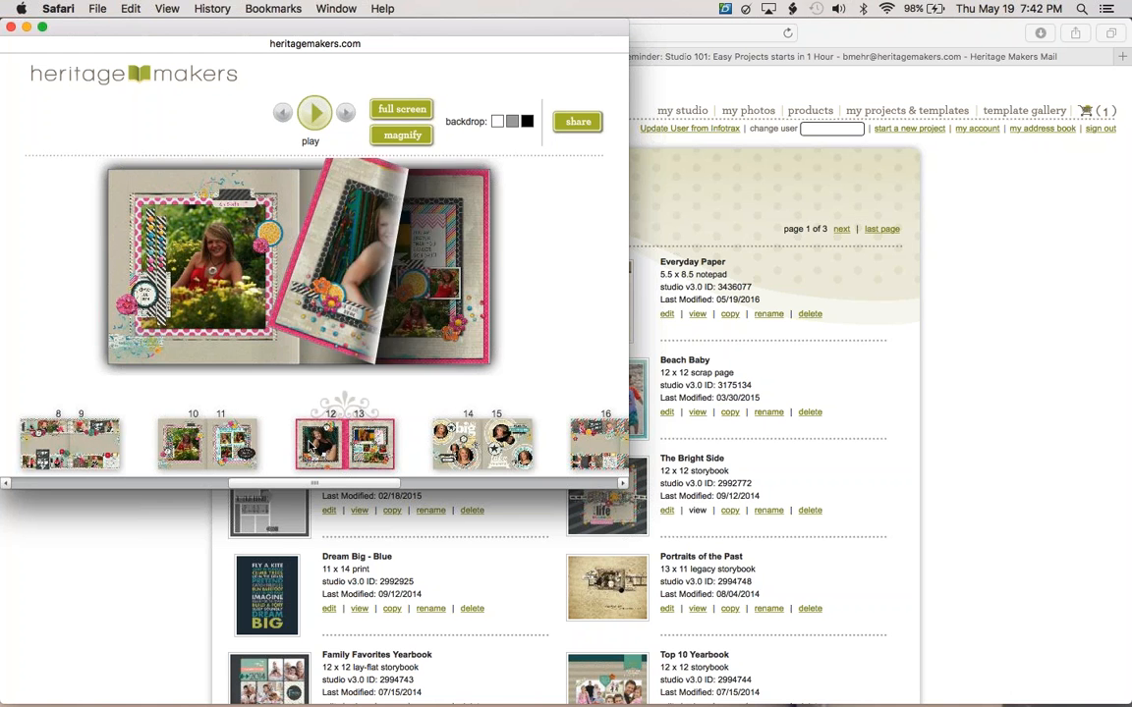
pyautogui.click(11, 29)
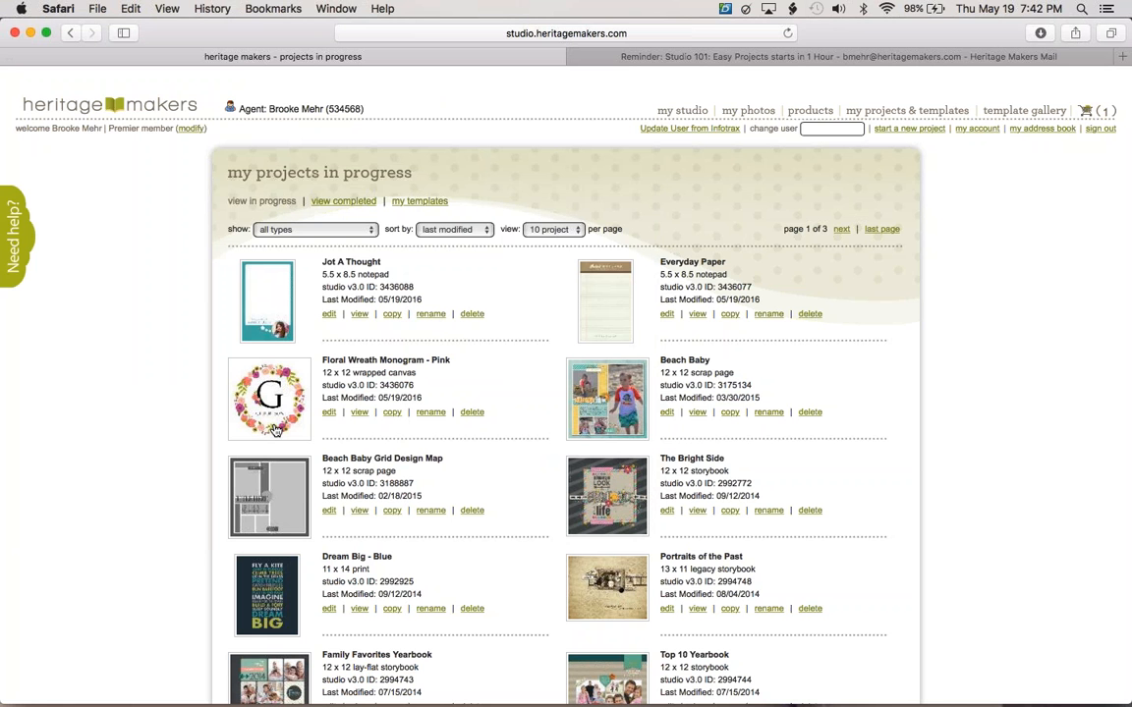
# Open Floral Wreath Monogram - Pink and bring its canvas editor window forward via Mission Control.
pyautogui.click(275, 430)
pyautogui.moveTo(2, 8)
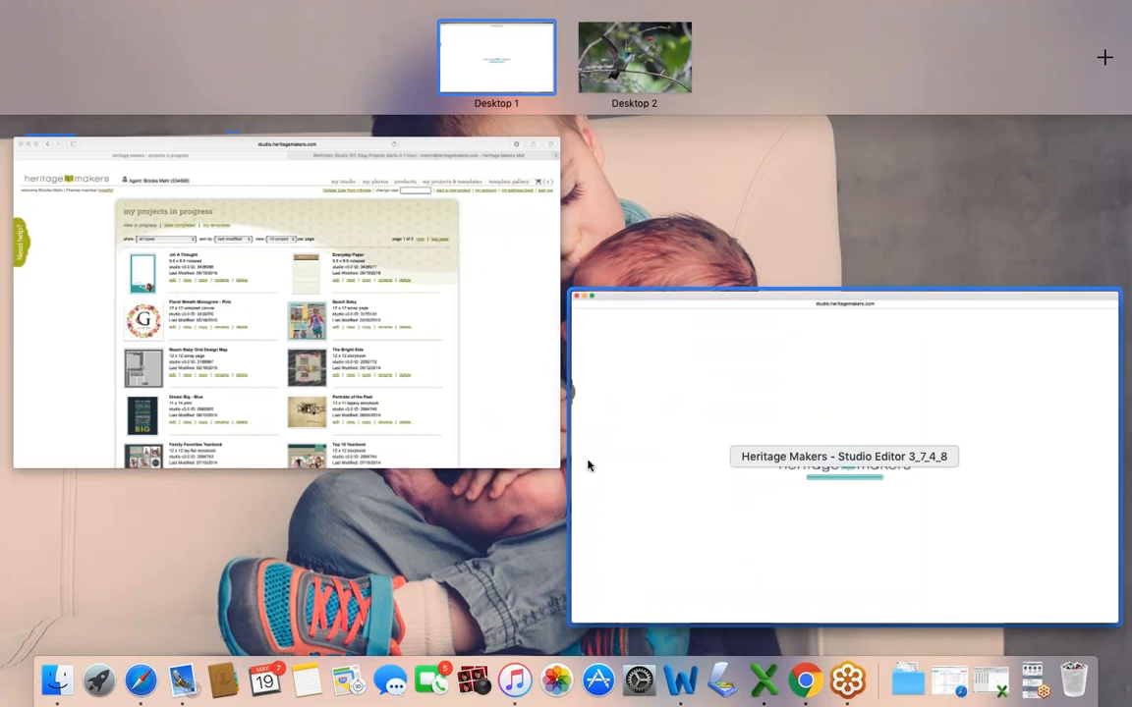
pyautogui.click(589, 464)
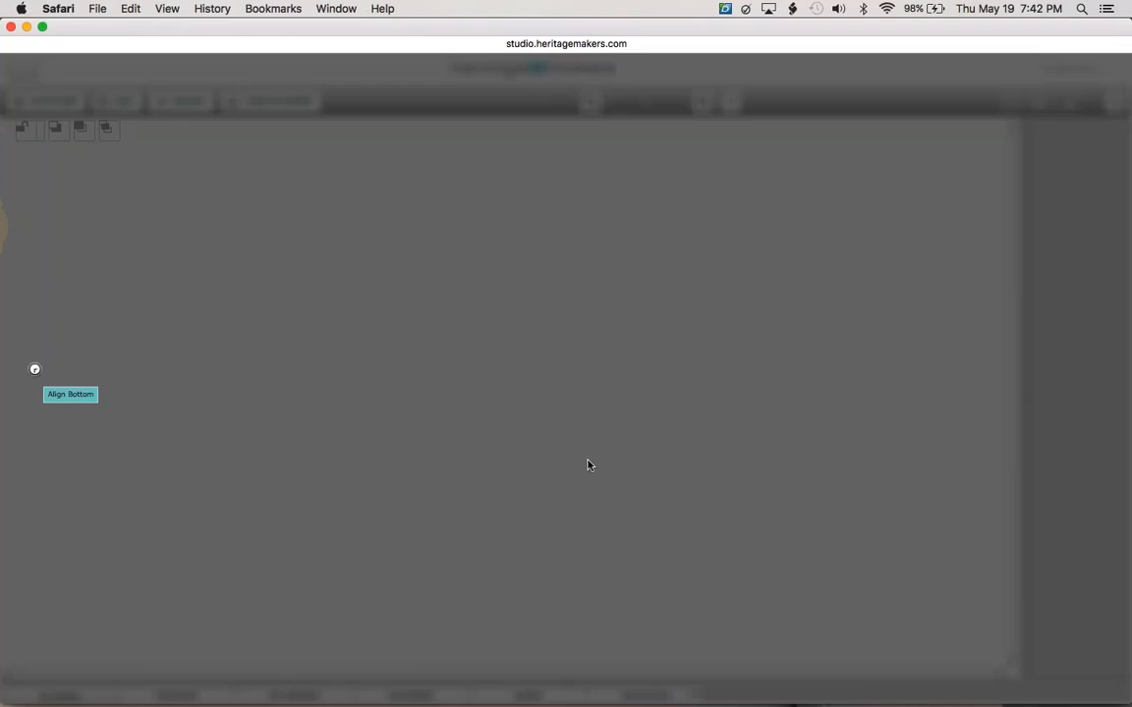
pyautogui.hotkey('ctrl', 'Up')
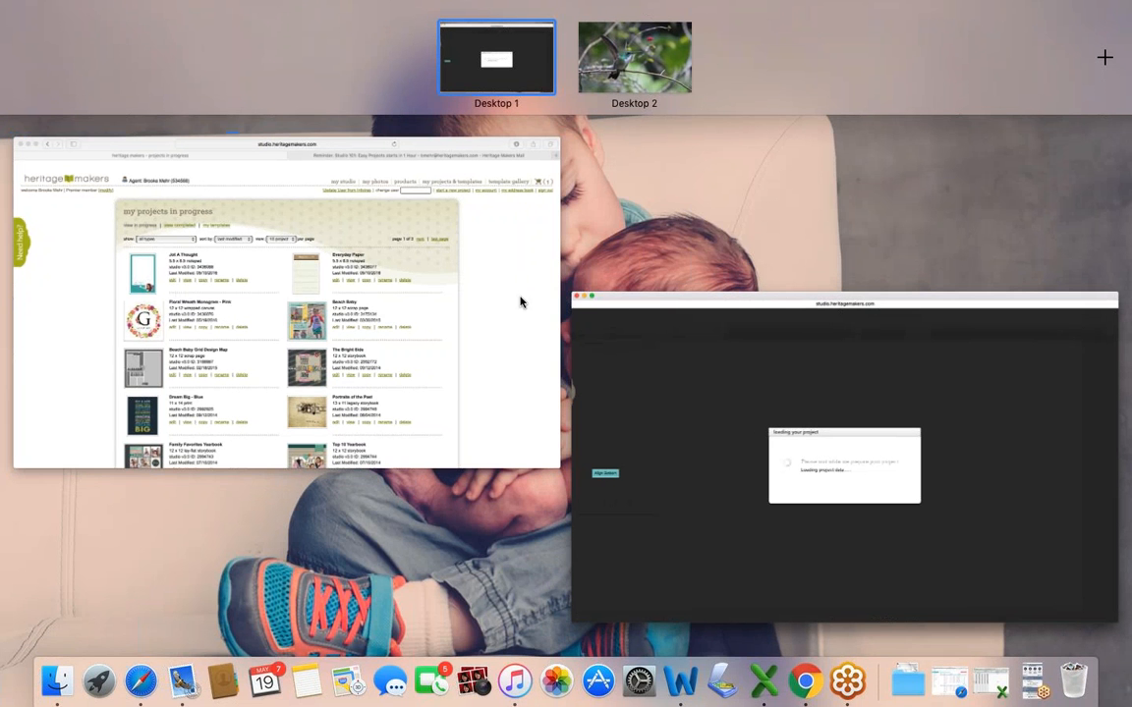
pyautogui.click(521, 302)
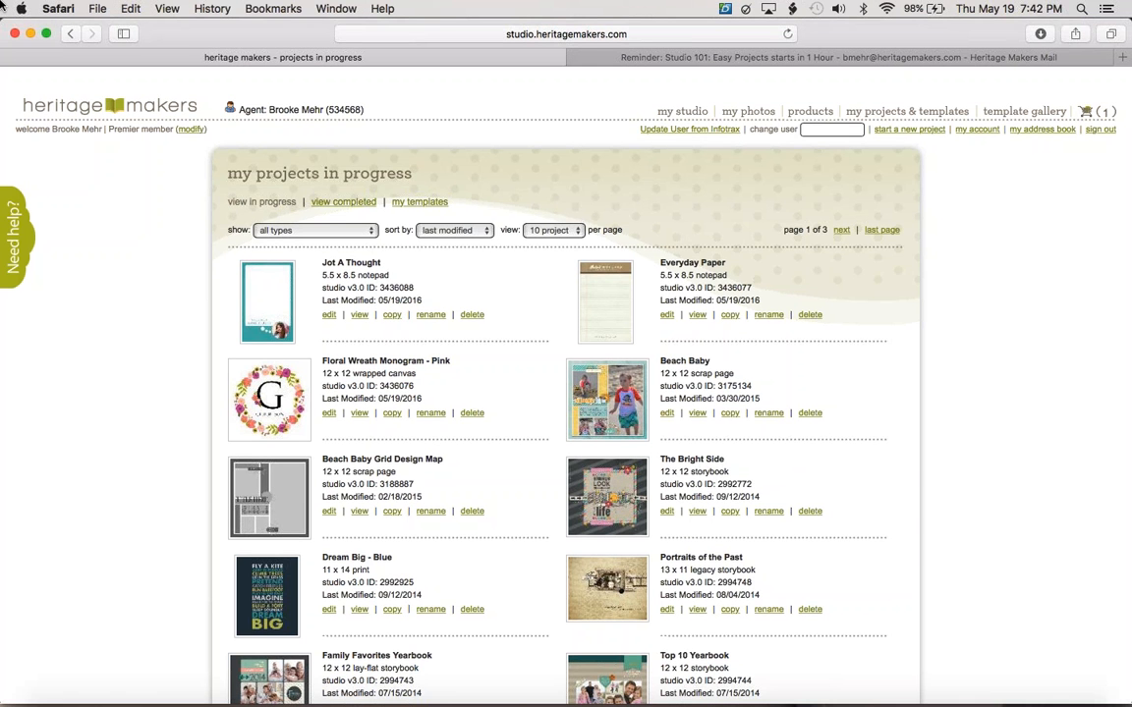
pyautogui.moveTo(3, 5)
pyautogui.click(397, 291)
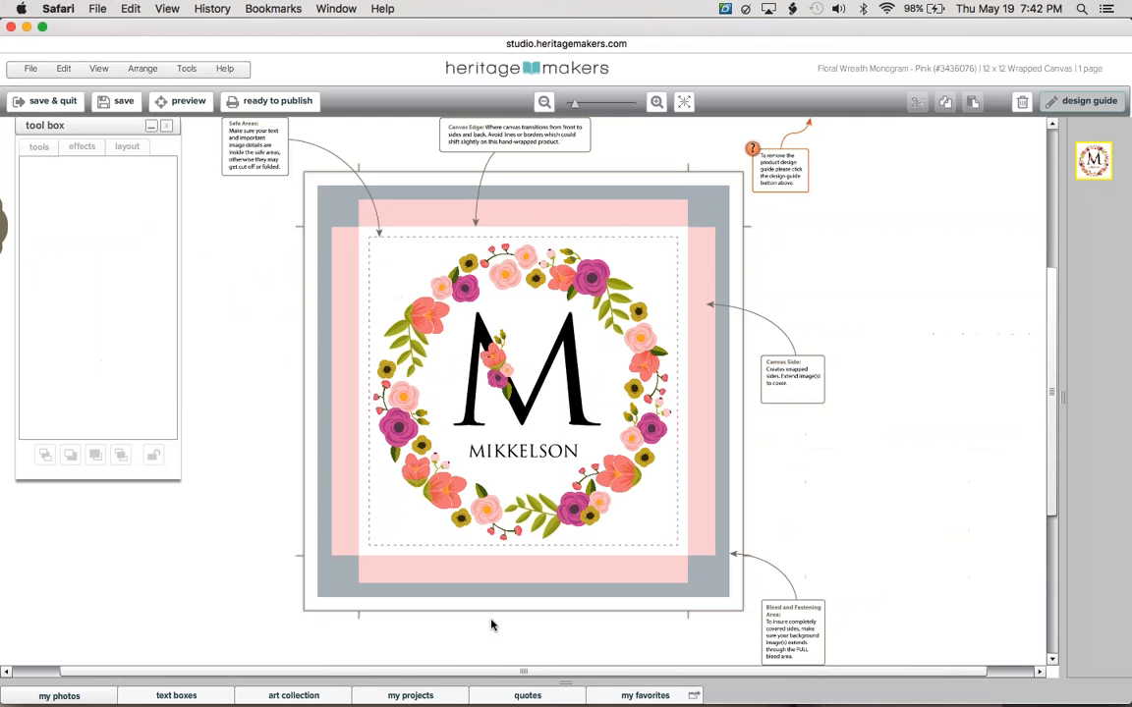
# Find The Bright Side storybook among unfinished projects by searching 'BRIGH'.
pyautogui.click(418, 697)
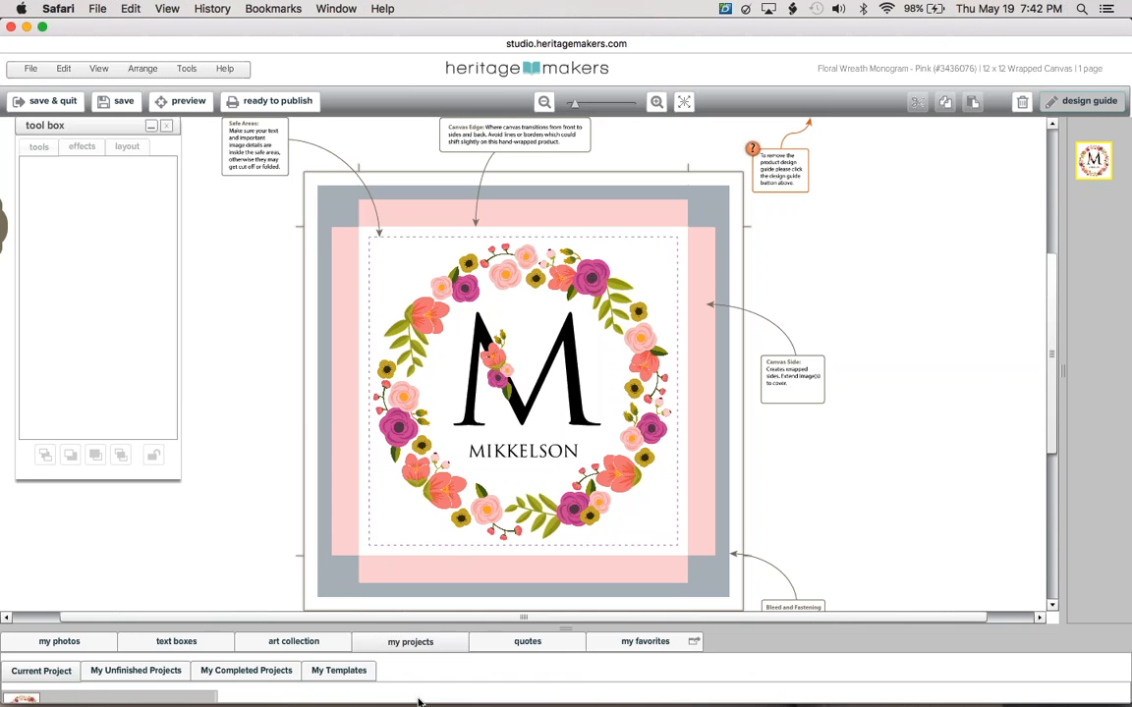
pyautogui.click(151, 125)
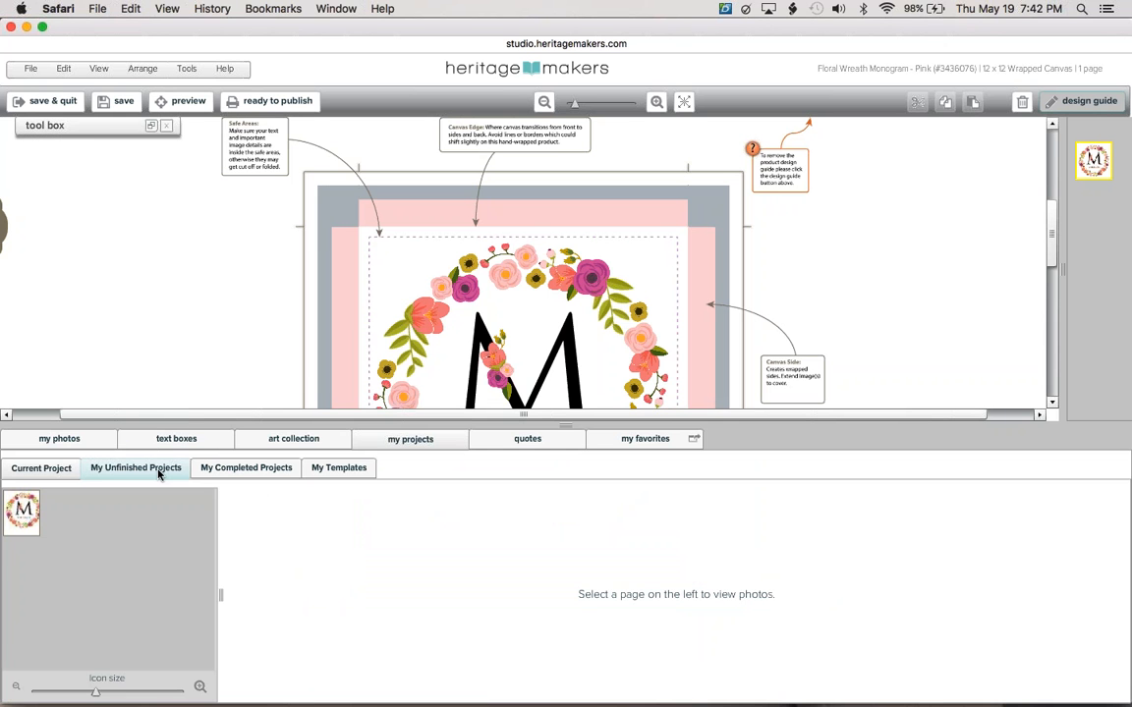
pyautogui.click(157, 469)
pyautogui.click(133, 502)
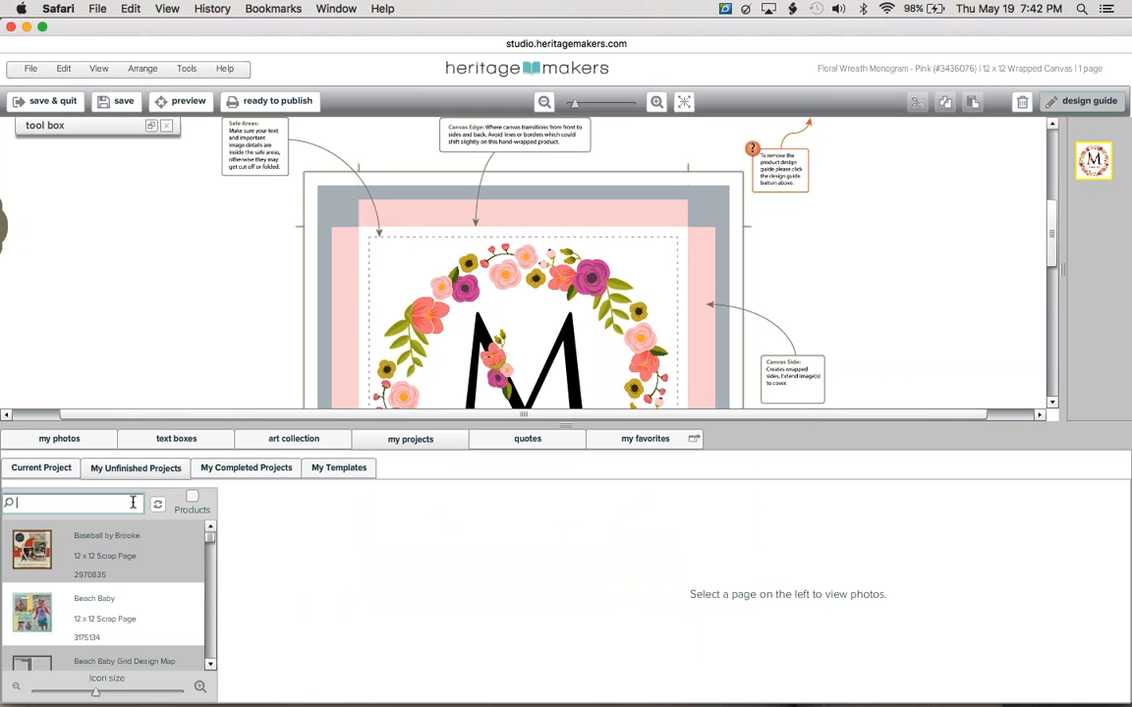
pyautogui.write('BRIGH')
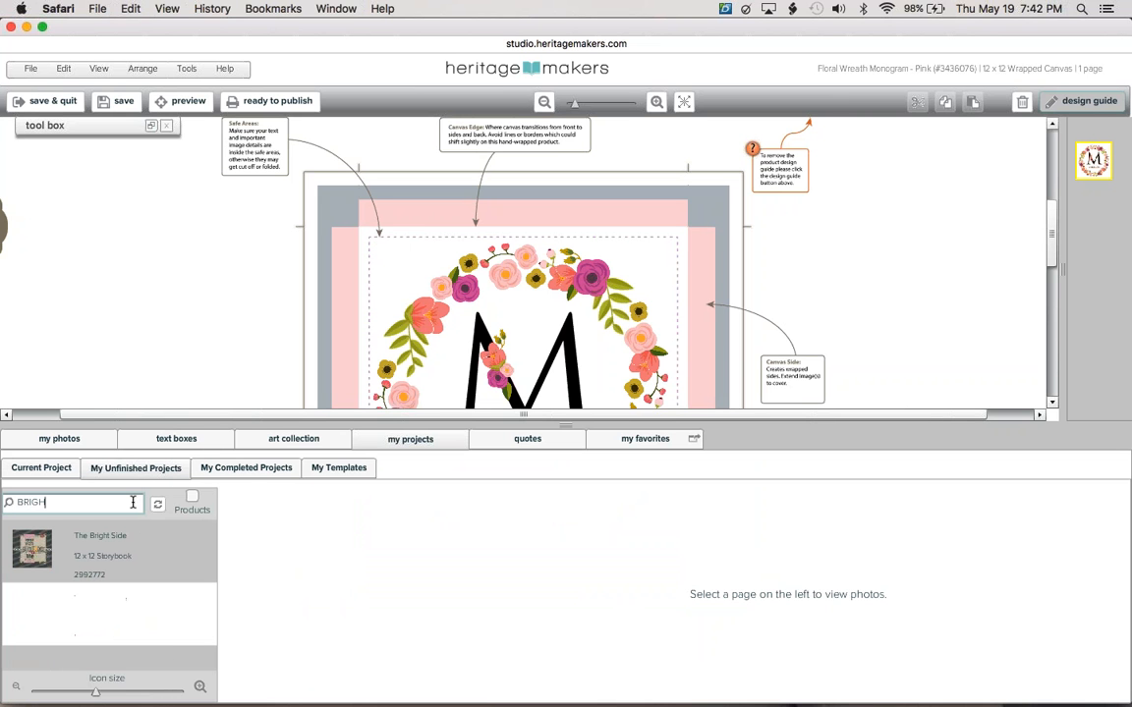
pyautogui.click(86, 535)
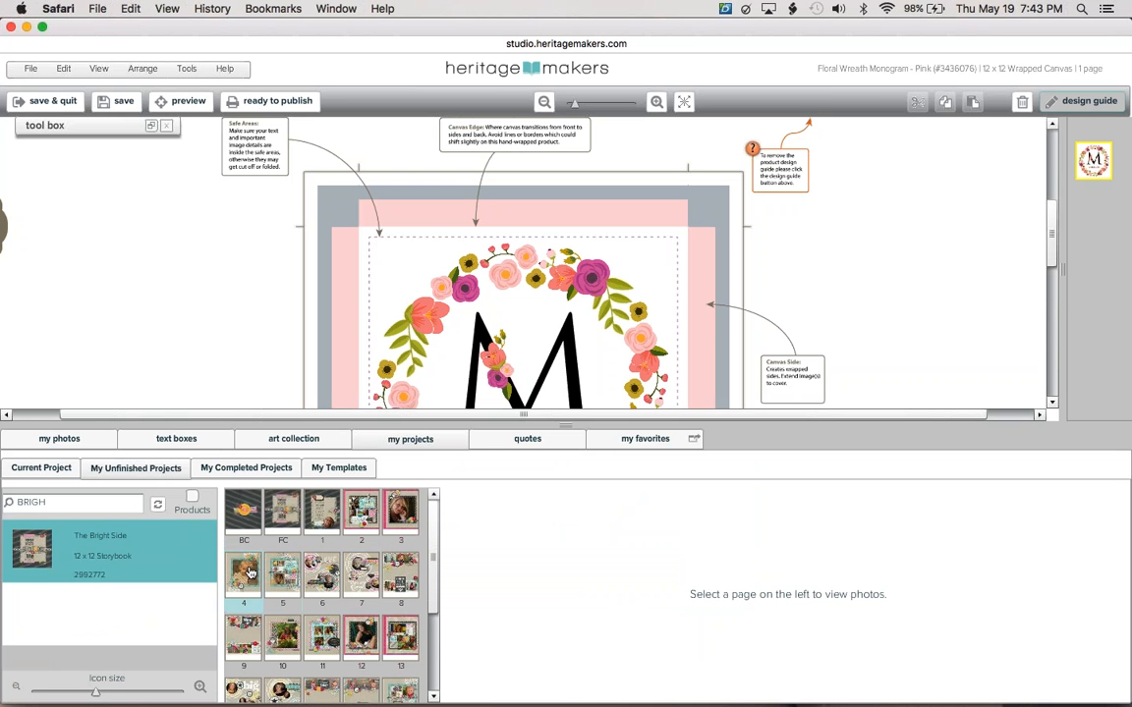
# Show page 4's papers and embellishments and scroll through the Import Page item panel.
pyautogui.click(251, 572)
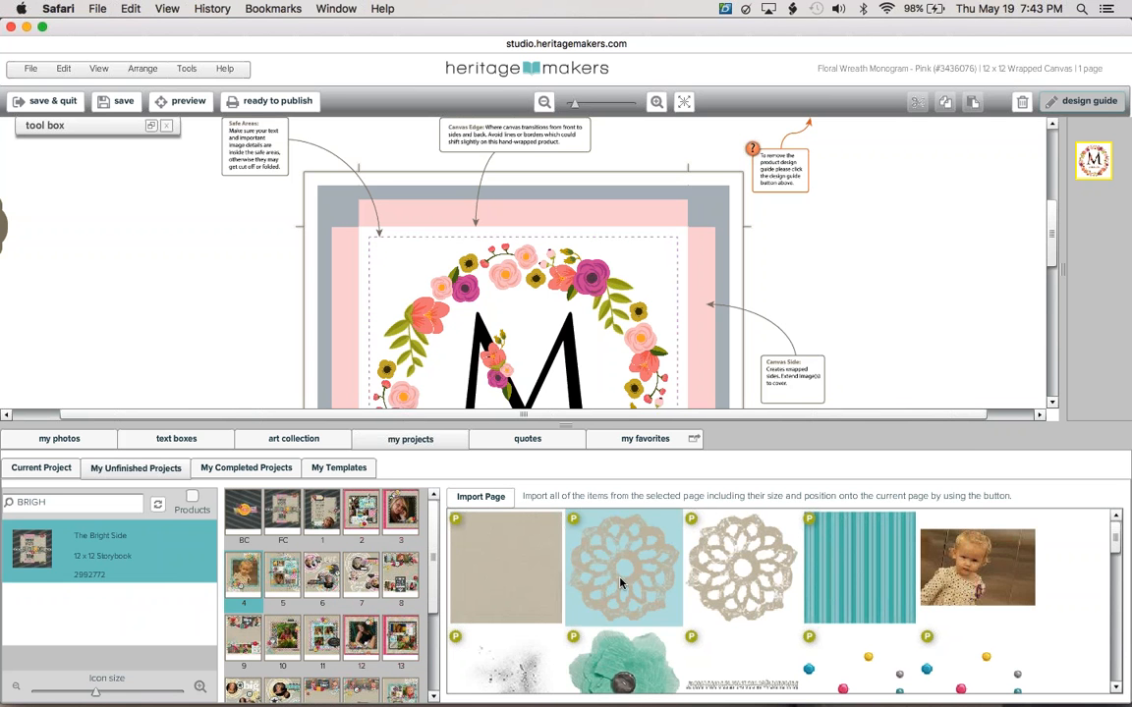
pyautogui.click(1117, 581)
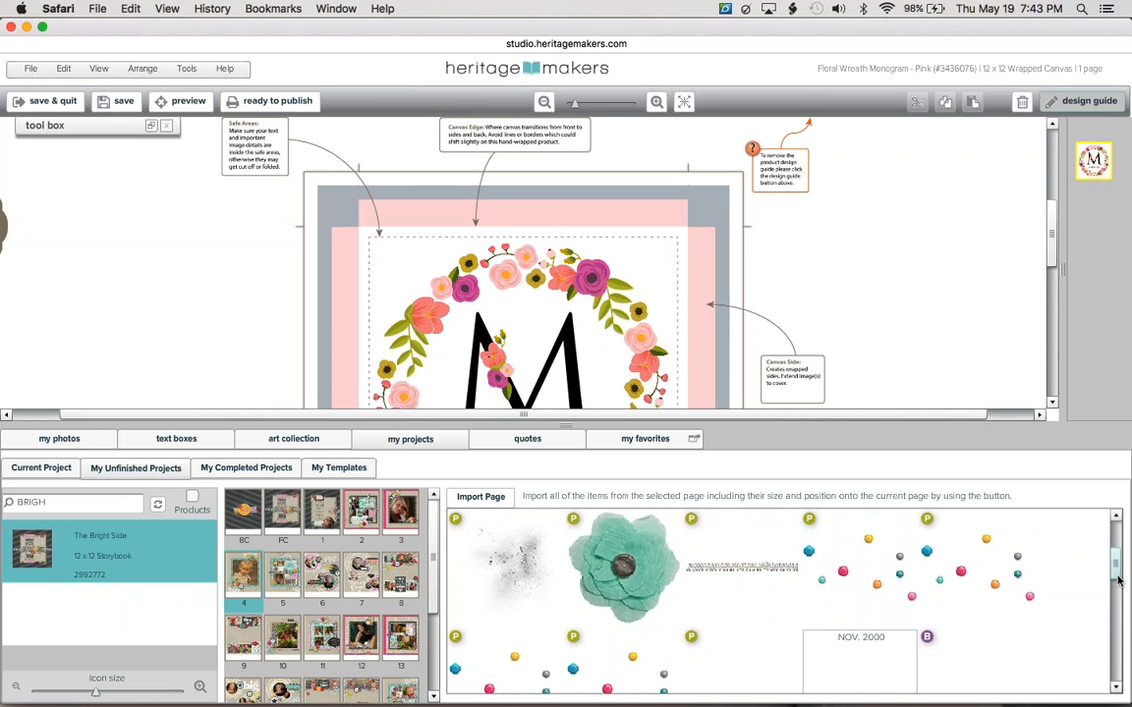
pyautogui.moveTo(1117, 581); pyautogui.dragTo(1119, 560)
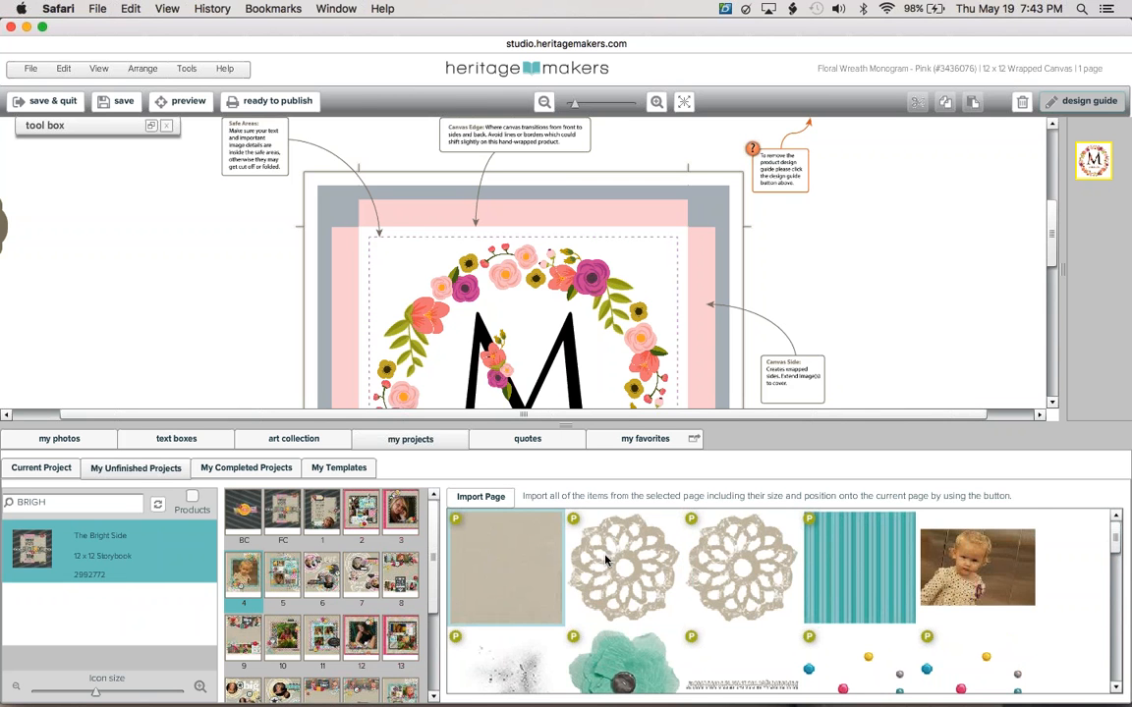
pyautogui.scroll(-5, 1118, 562)
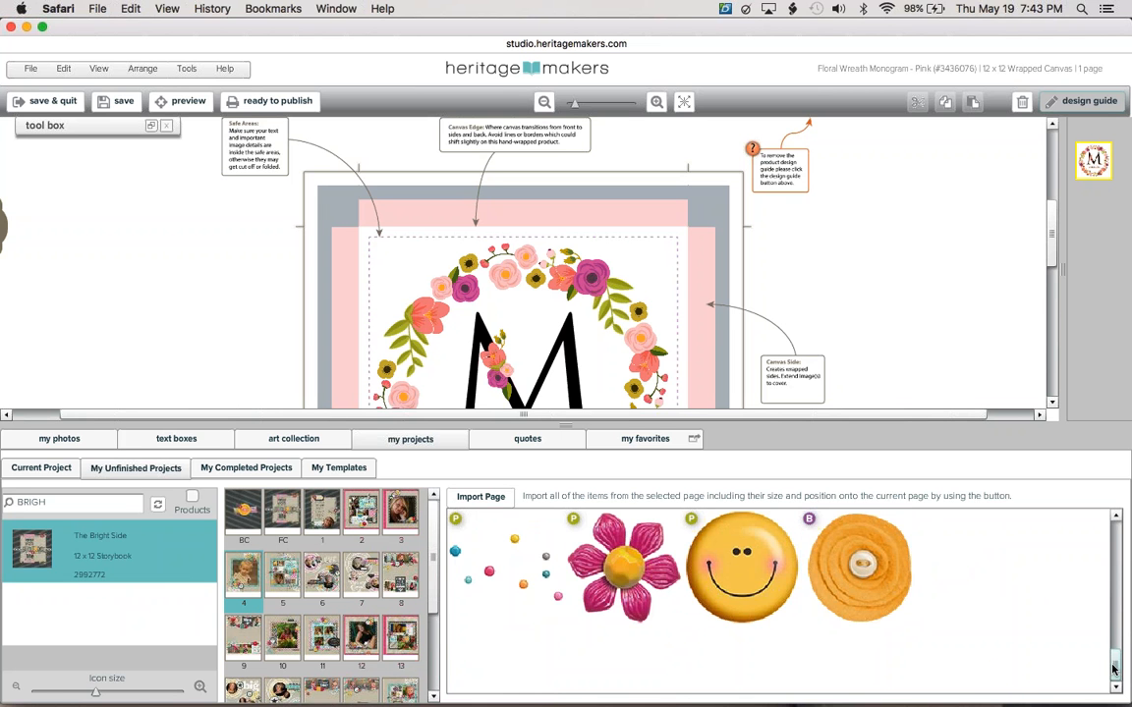
pyautogui.scroll(5, 1002, 590)
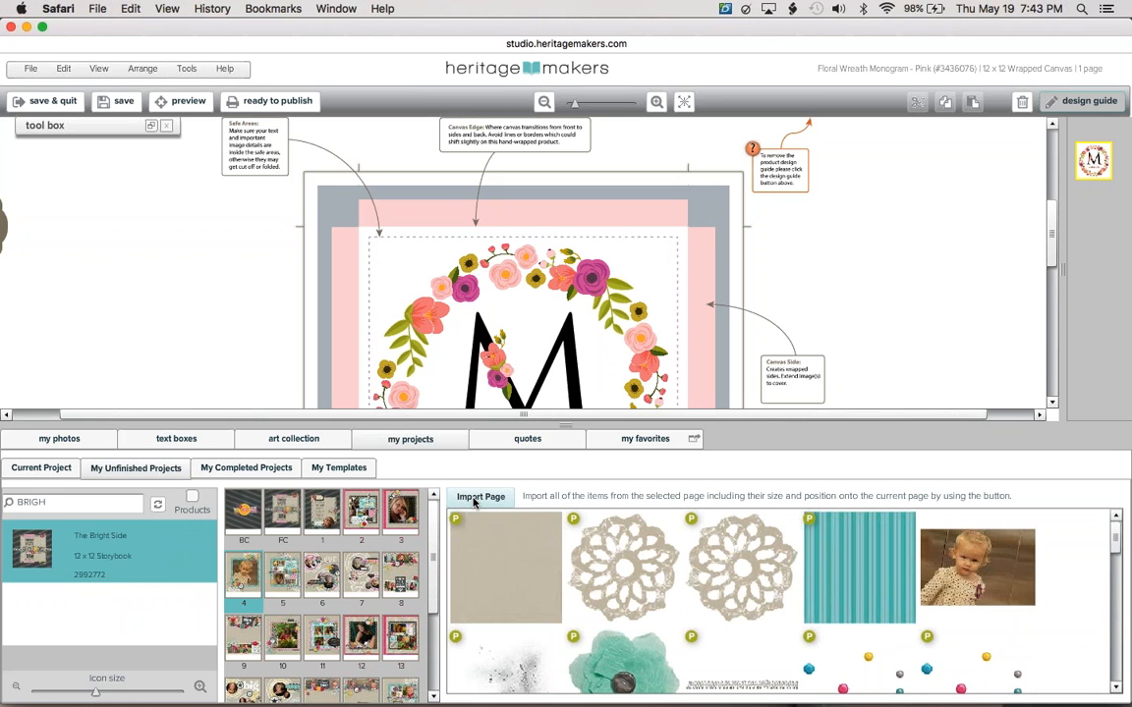
# Import The Bright Side page 4 onto the canvas, replacing its contents, then zoom to fit.
pyautogui.click(474, 499)
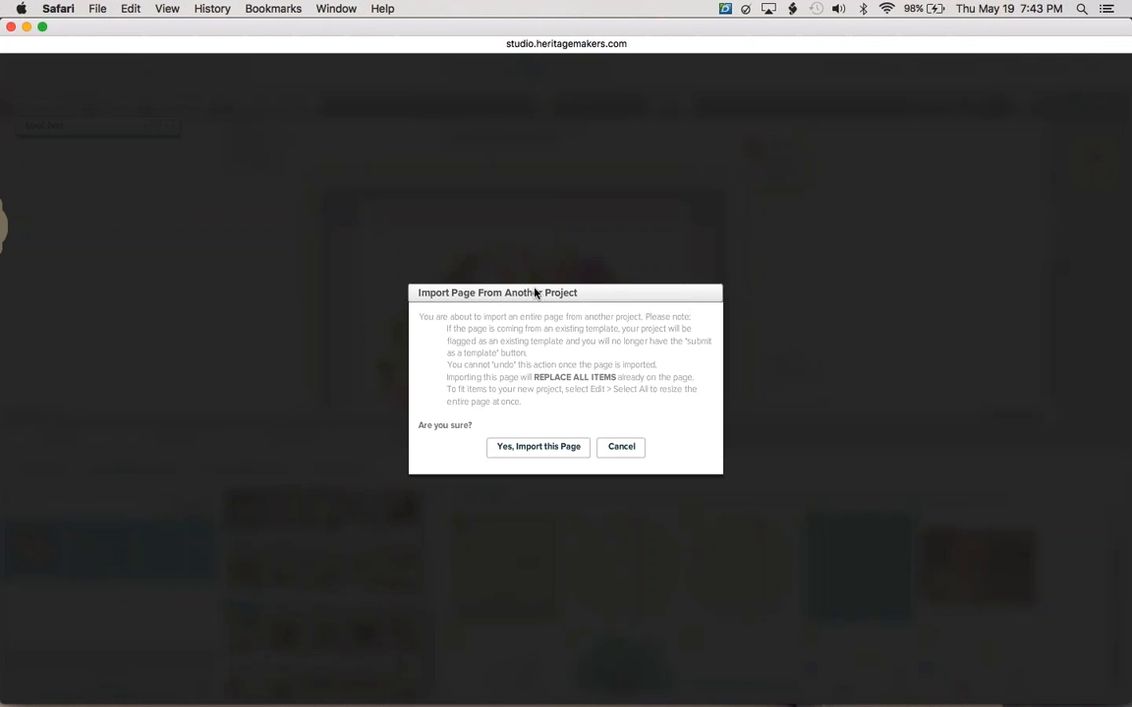
pyautogui.click(537, 450)
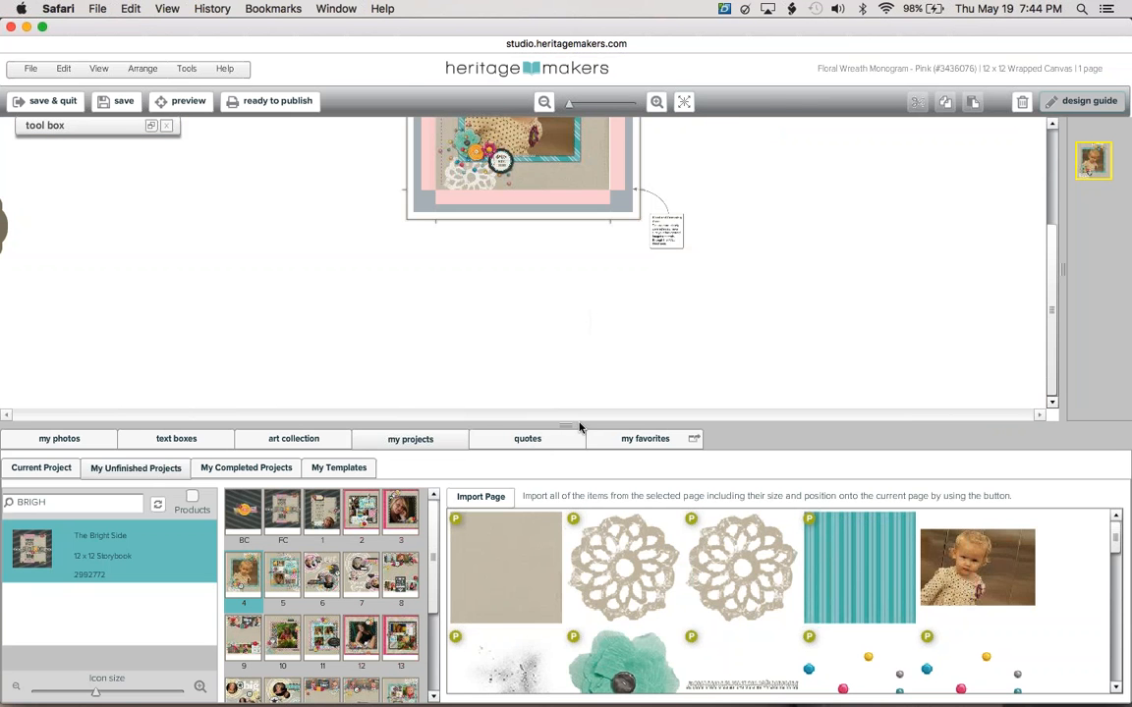
pyautogui.click(579, 427)
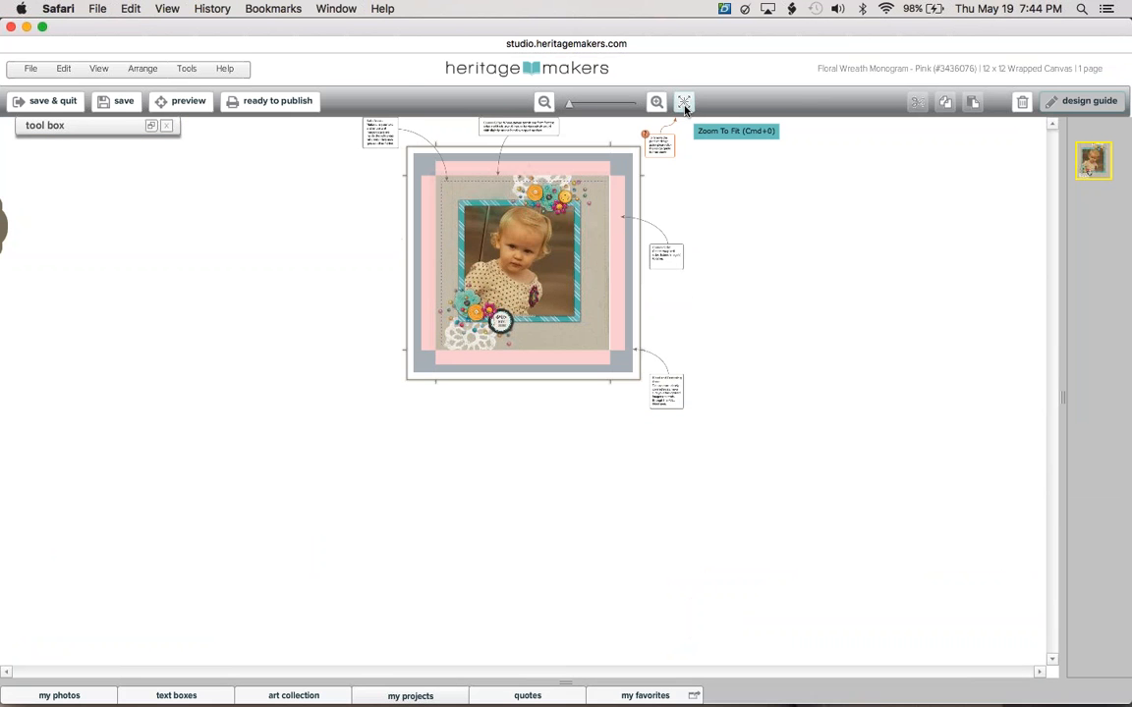
pyautogui.click(684, 104)
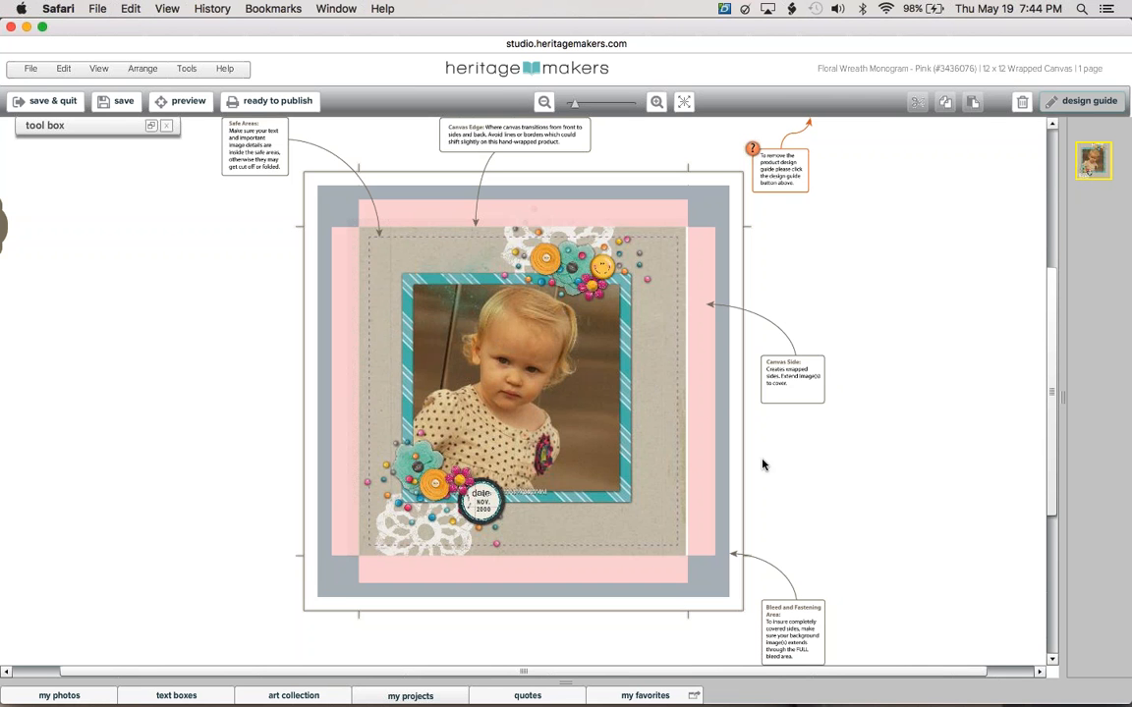
# Select all objects and nudge the layout four steps right and one down, to X -0.21, Y -2.32 in.
pyautogui.click(63, 71)
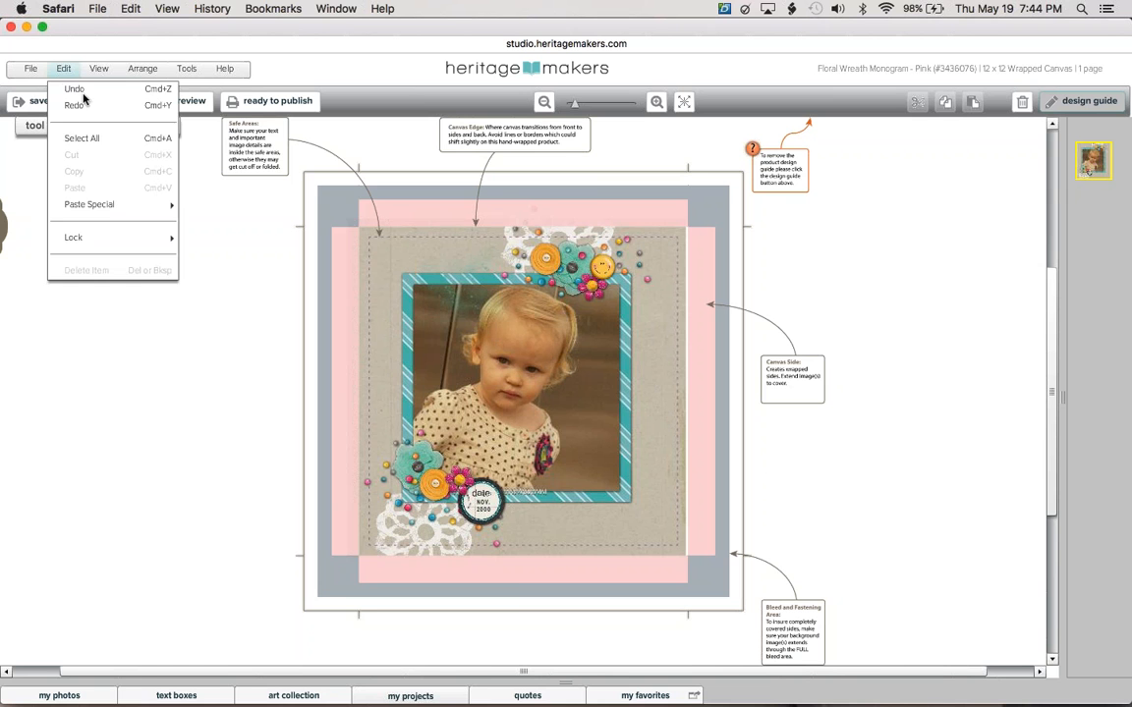
pyautogui.click(107, 145)
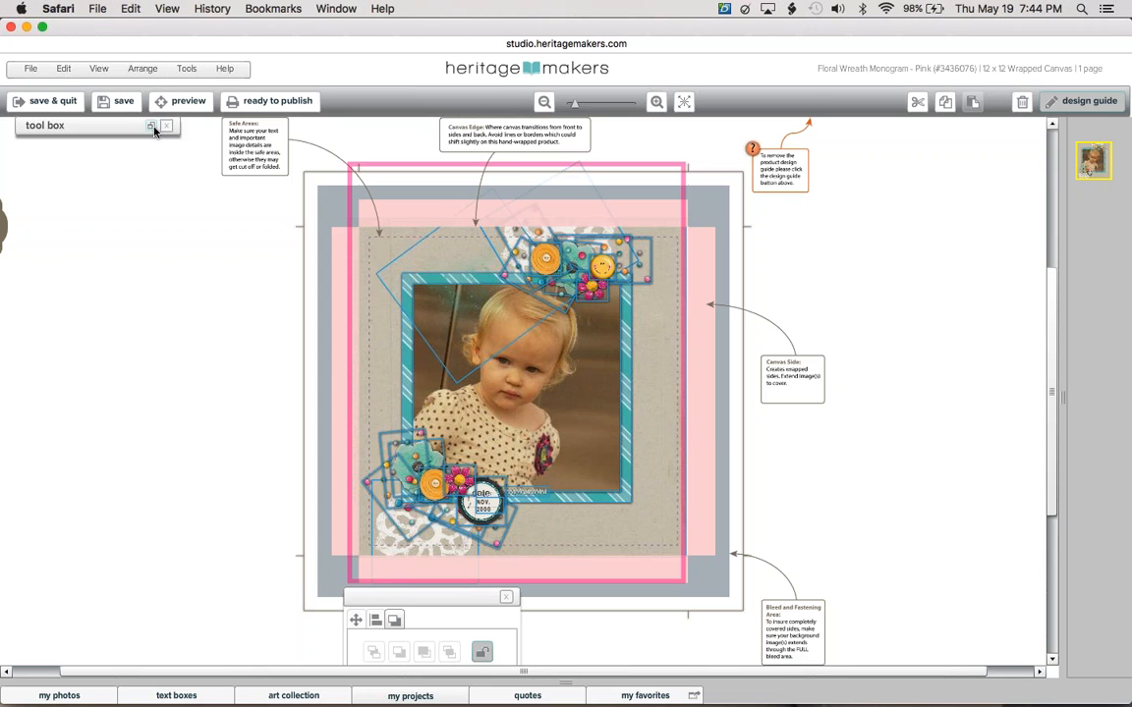
pyautogui.click(151, 127)
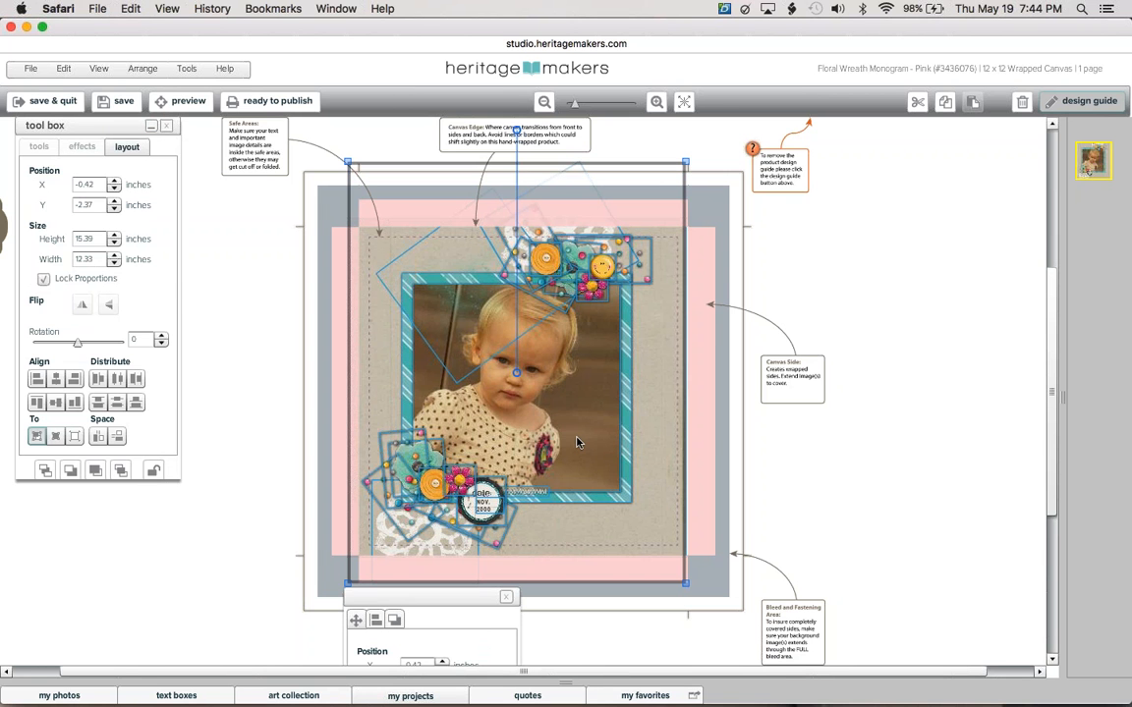
pyautogui.press('Right')
pyautogui.press('Right')
pyautogui.press('Right')
pyautogui.press('Right')
pyautogui.press('Right')
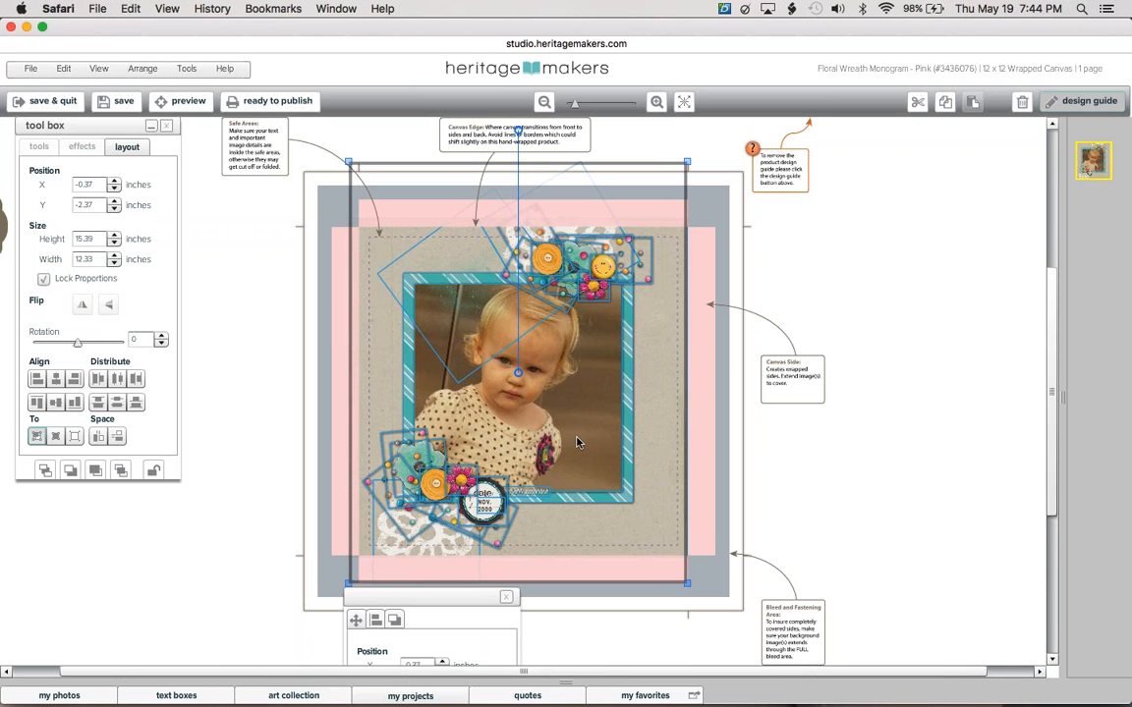
pyautogui.press('Right')
pyautogui.press('Right')
pyautogui.press('Right')
pyautogui.press('Right')
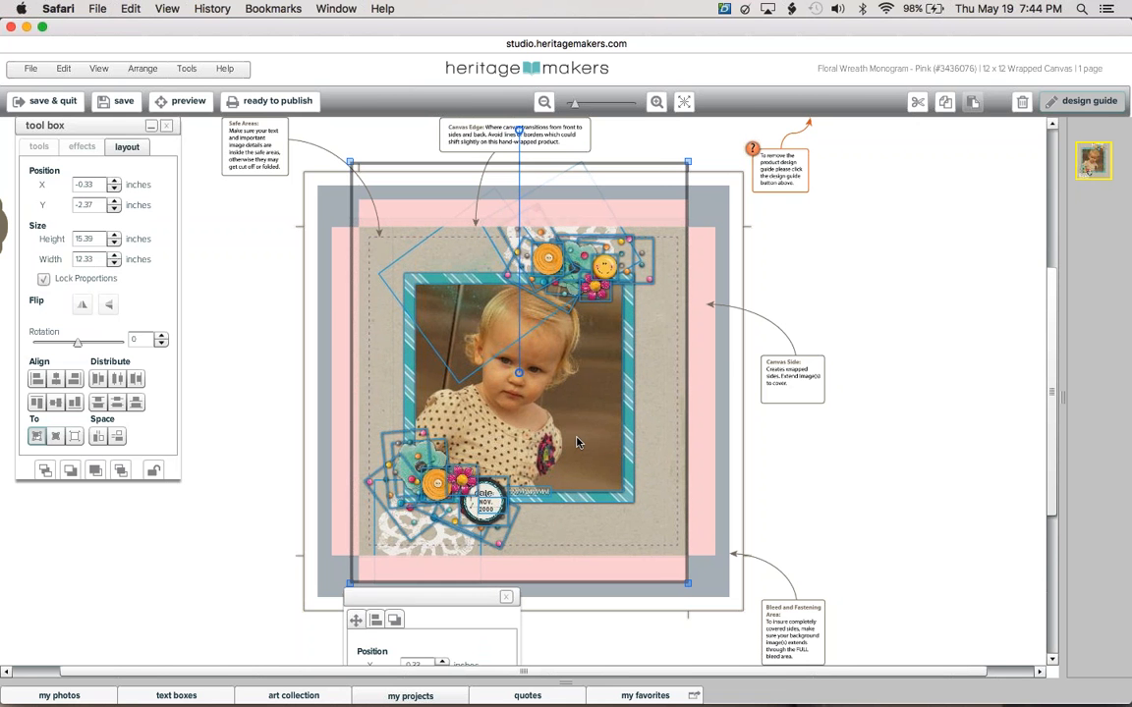
pyautogui.press('Right')
pyautogui.press('Right')
pyautogui.press('Right')
pyautogui.press('Right')
pyautogui.press('Right')
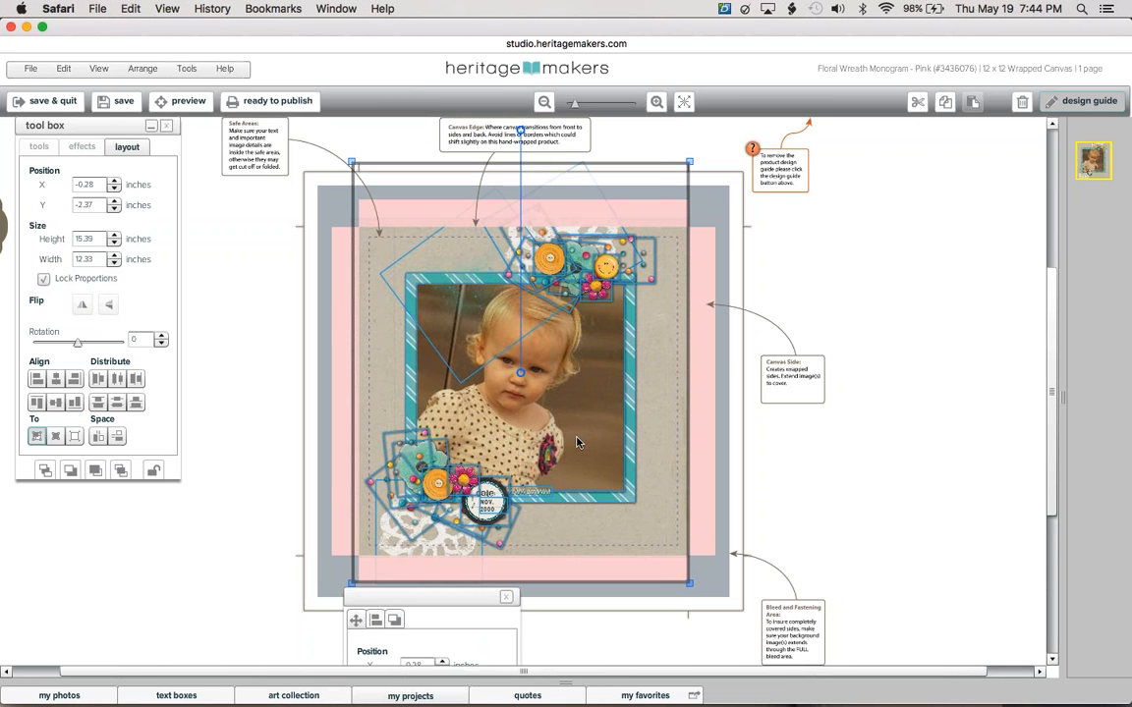
pyautogui.press('Right')
pyautogui.press('Right')
pyautogui.press('Right')
pyautogui.press('Right')
pyautogui.press('Right')
pyautogui.press('Right')
pyautogui.press('Right')
pyautogui.press('Down')
pyautogui.press('Down')
pyautogui.press('Down')
pyautogui.press('Down')
pyautogui.press('Down')
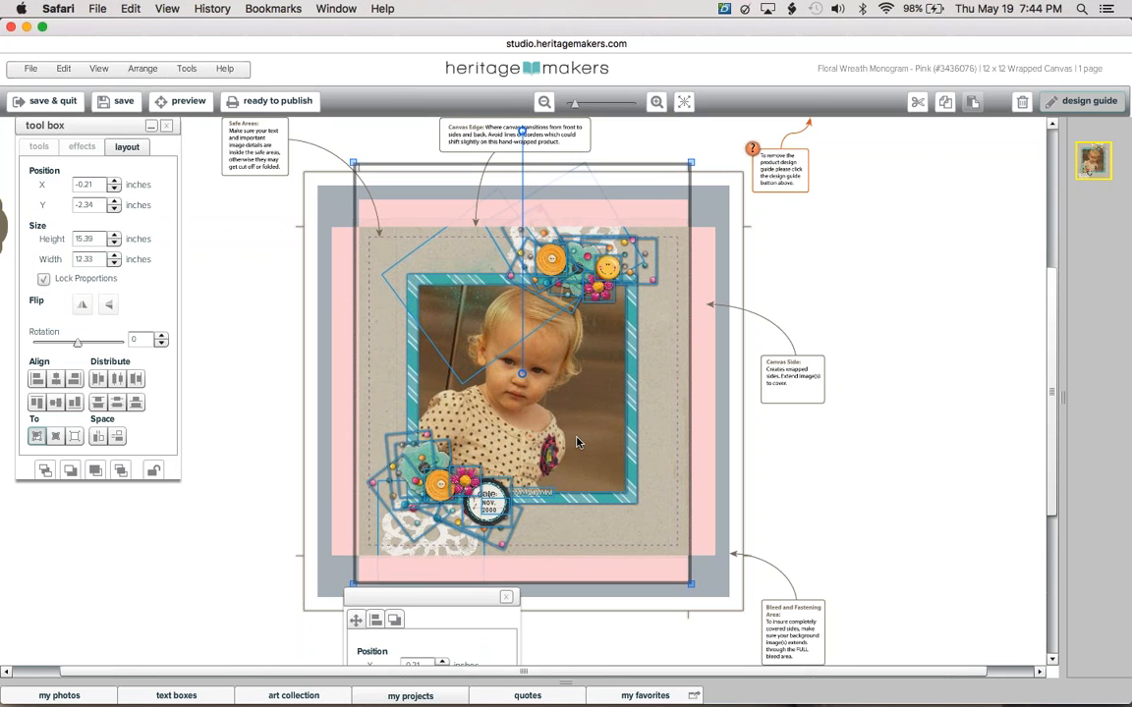
pyautogui.click(227, 446)
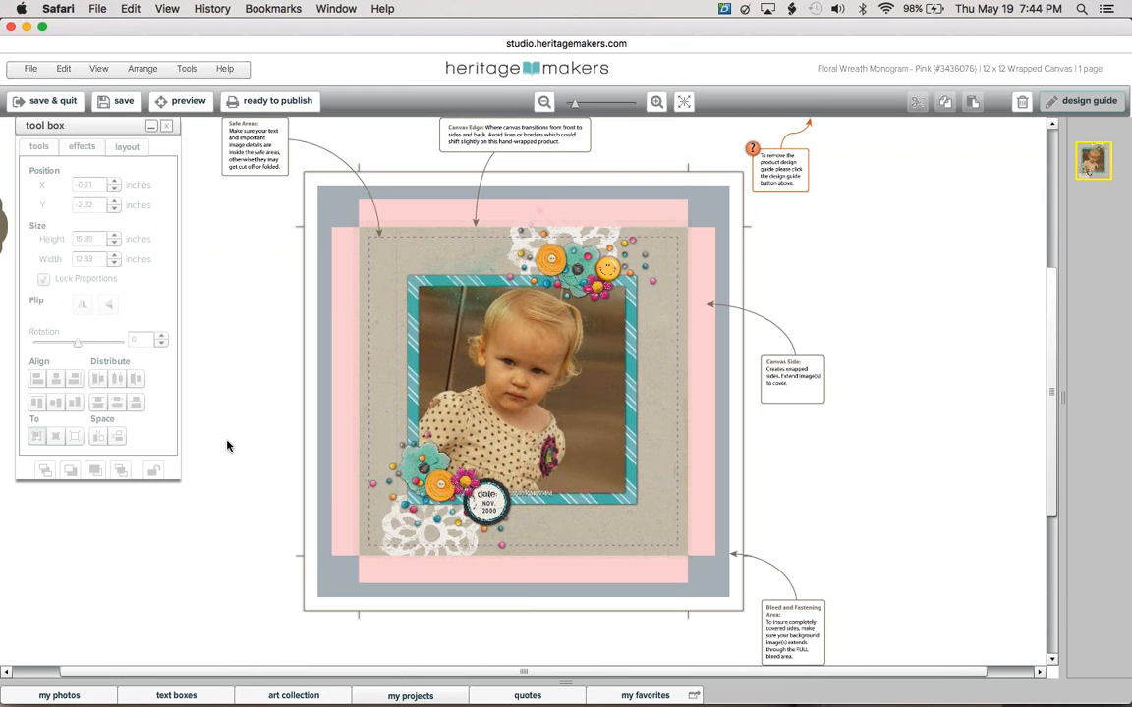
# Select the background paper, hide the design guide, and zoom out around the page.
pyautogui.click(370, 428)
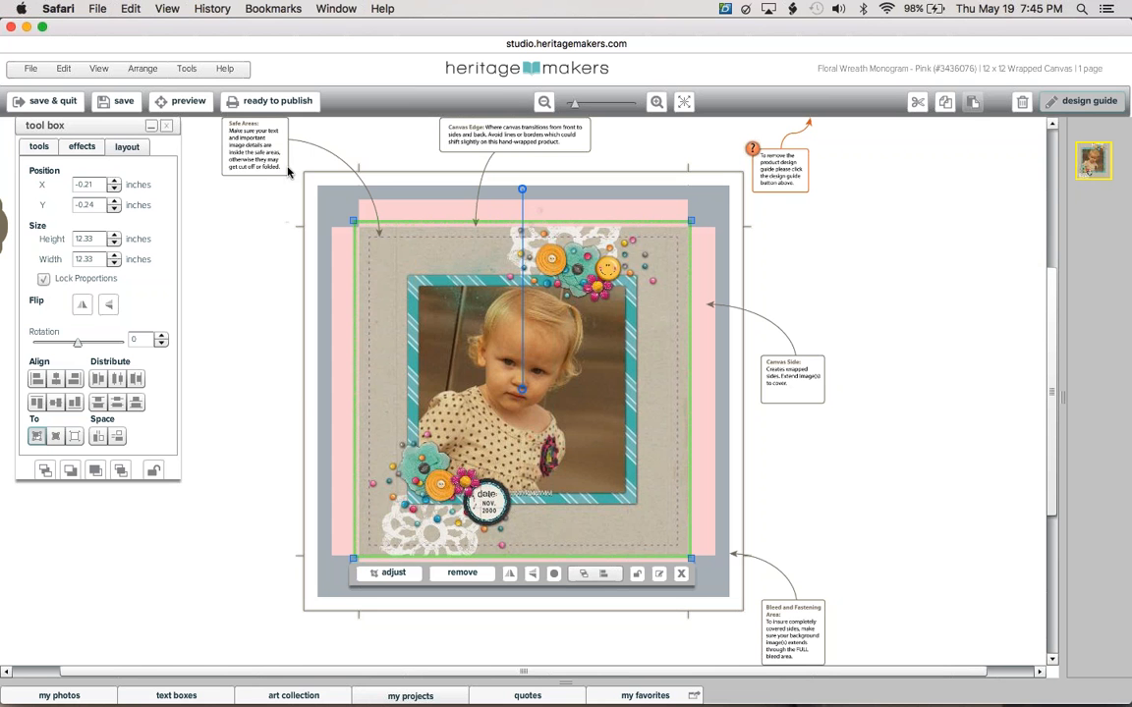
pyautogui.click(1076, 110)
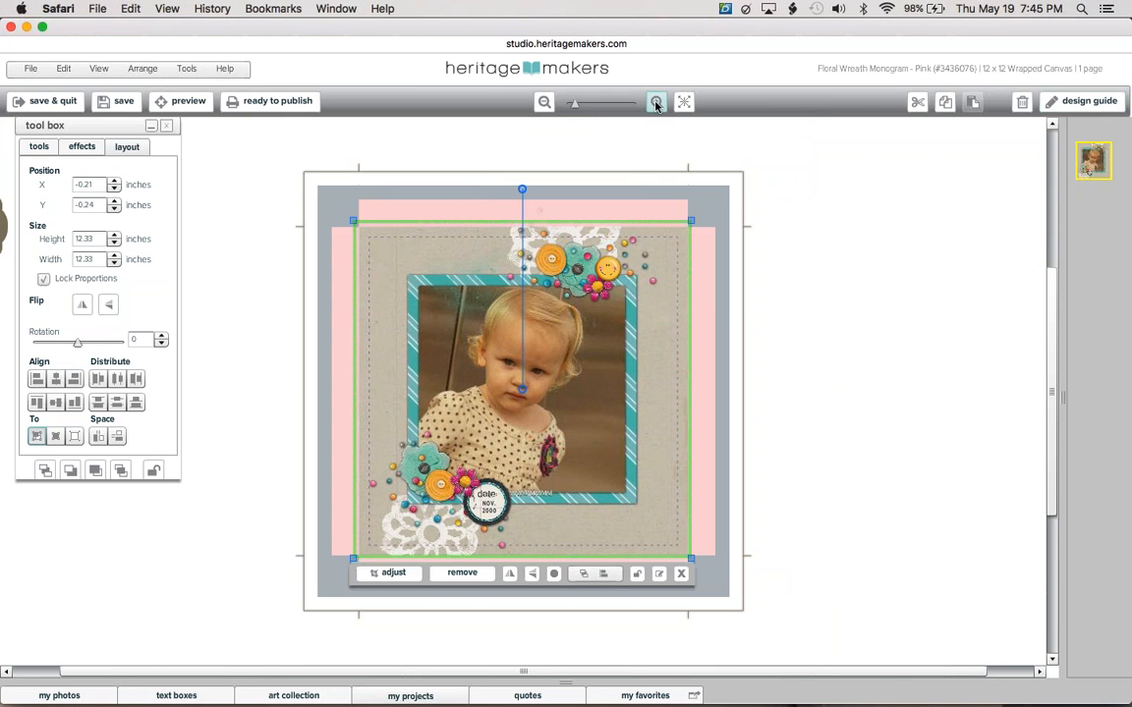
pyautogui.click(657, 102)
pyautogui.click(544, 102)
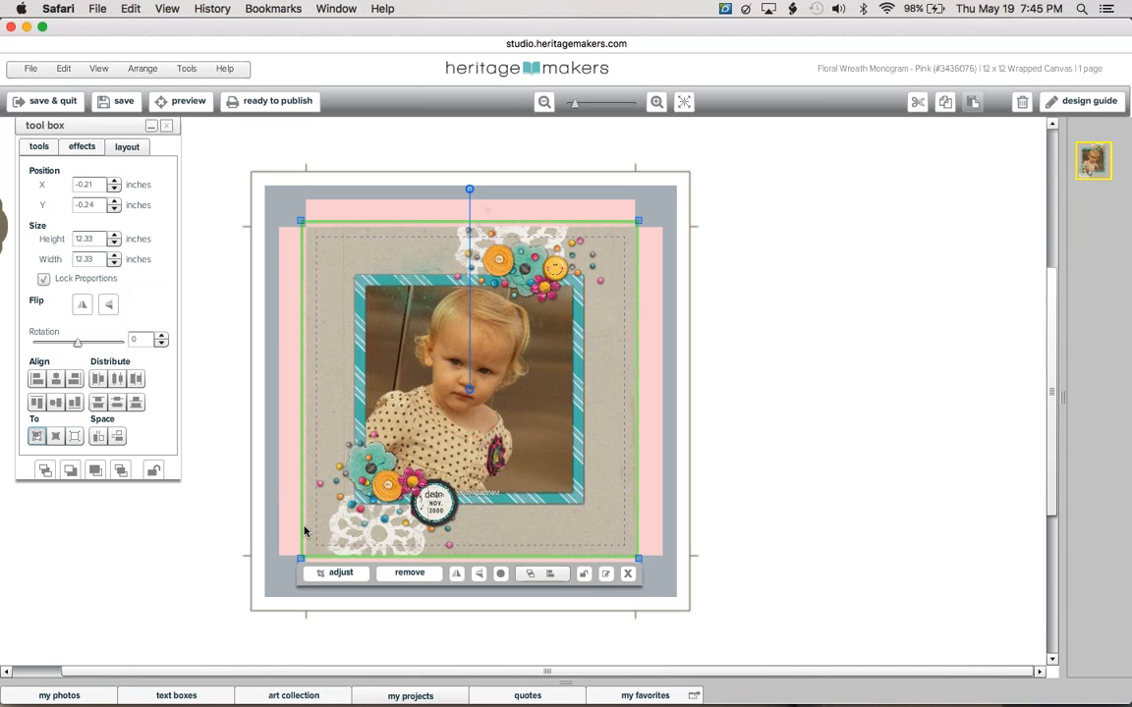
# Stretch the background paper to 16.32 x 16.32 inches so it fills the bleed.
pyautogui.moveTo(298, 530); pyautogui.dragTo(244, 528)
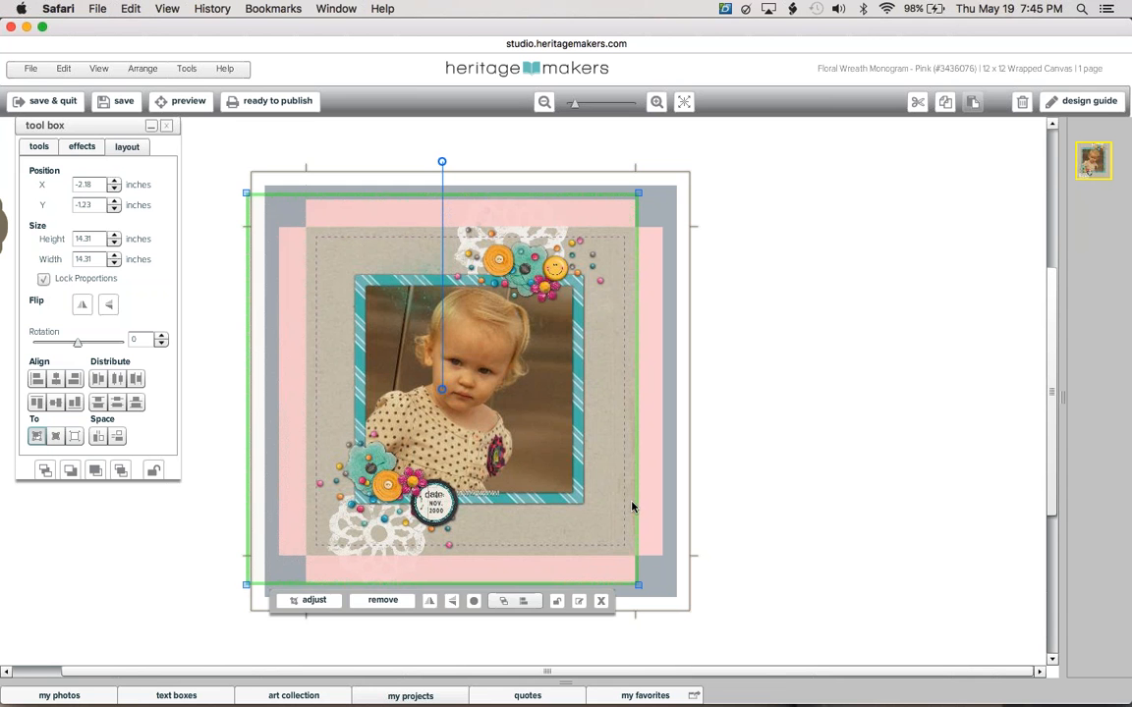
pyautogui.moveTo(638, 505); pyautogui.dragTo(689, 523)
pyautogui.click(786, 492)
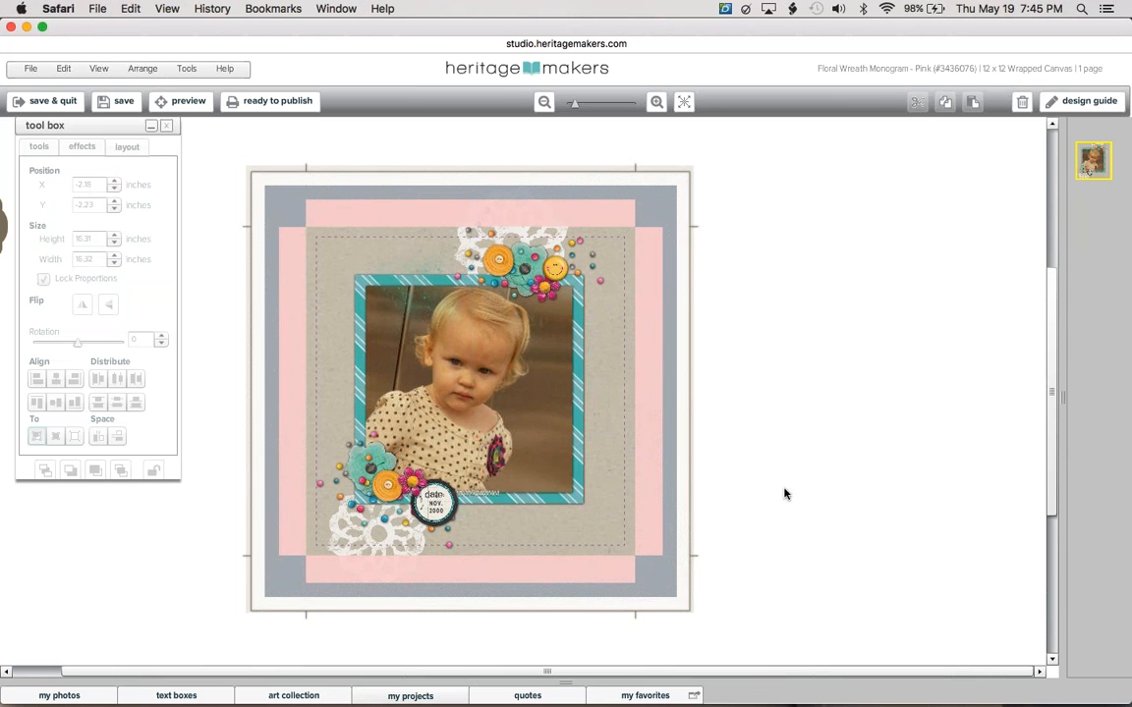
pyautogui.click(654, 416)
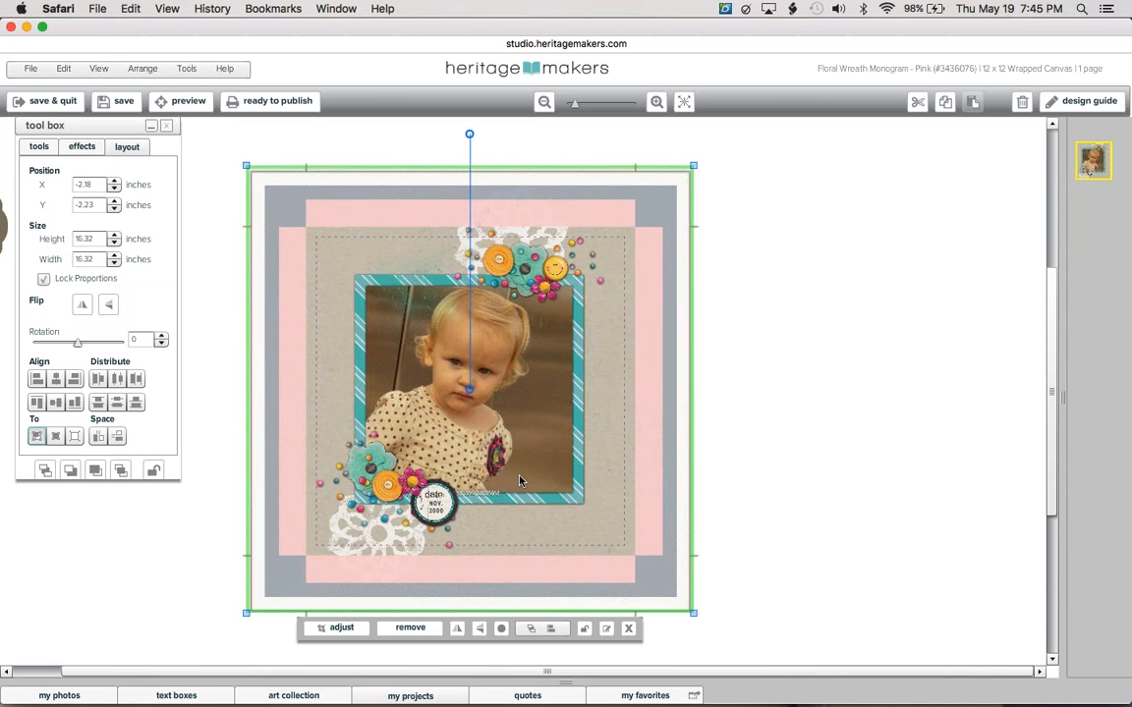
pyautogui.click(841, 389)
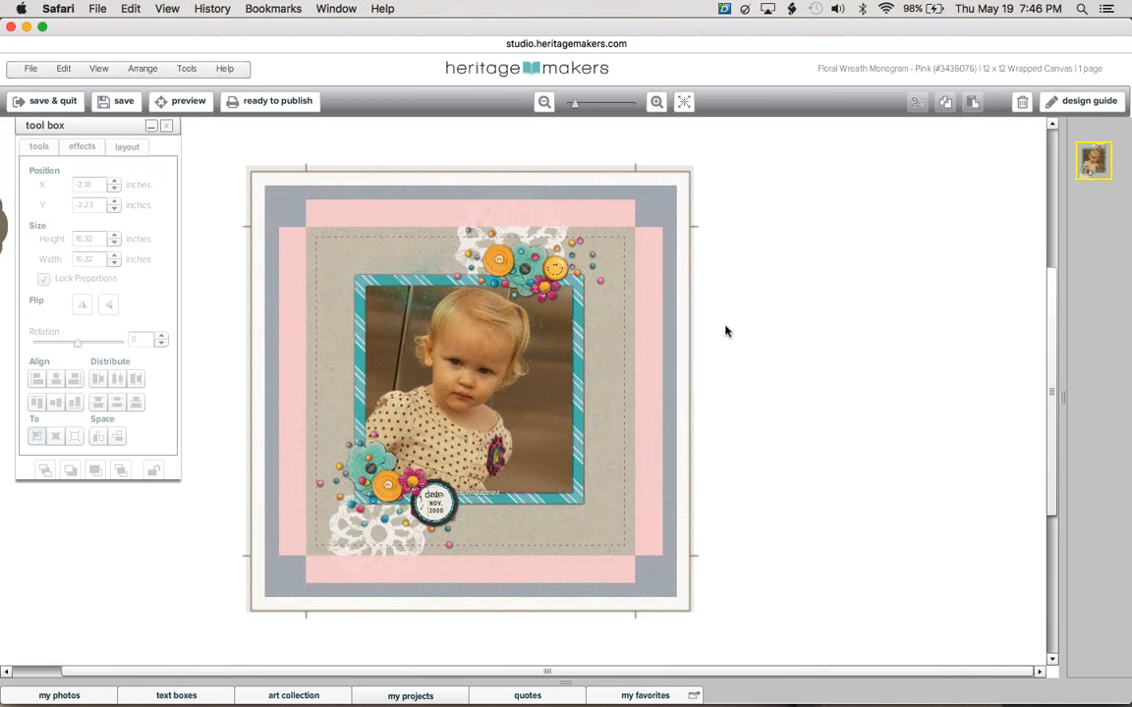
# Browse My Completed Projects and My Templates, then close the studio window.
pyautogui.click(436, 696)
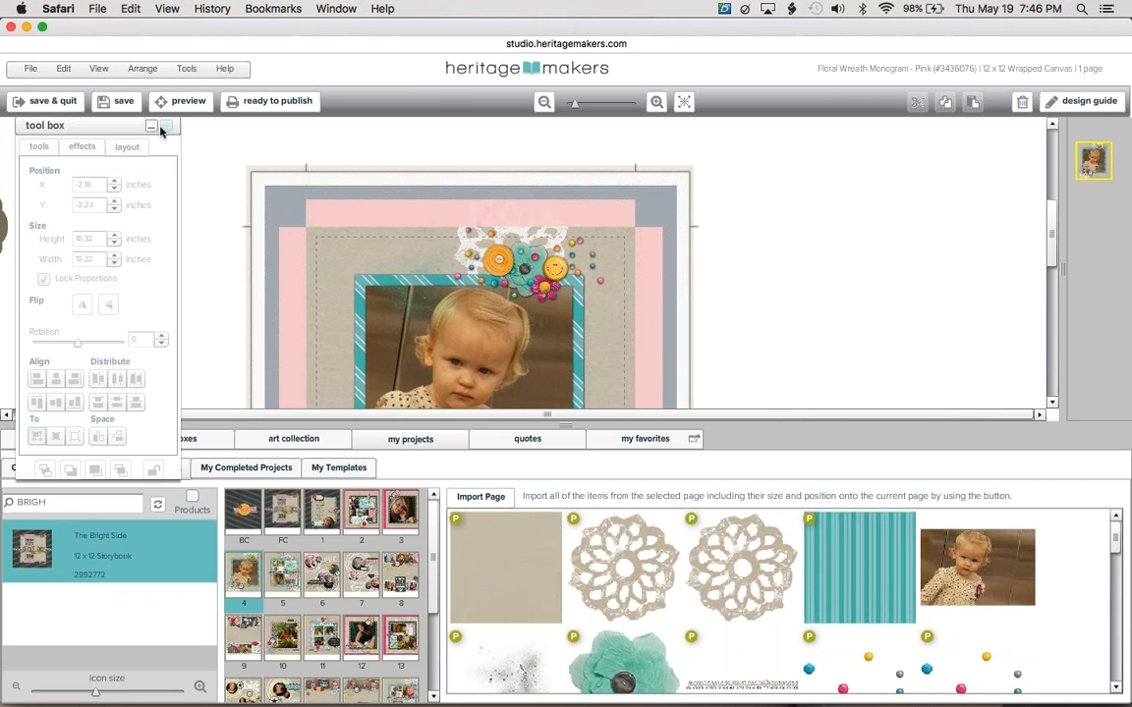
pyautogui.click(152, 126)
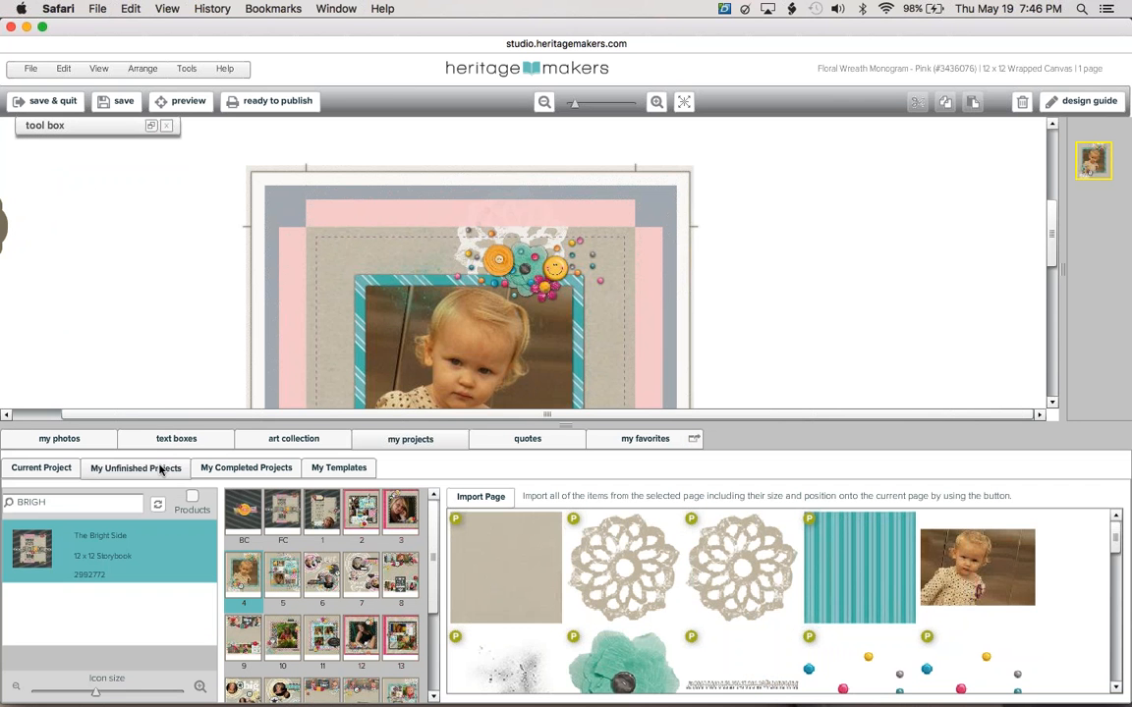
pyautogui.click(260, 469)
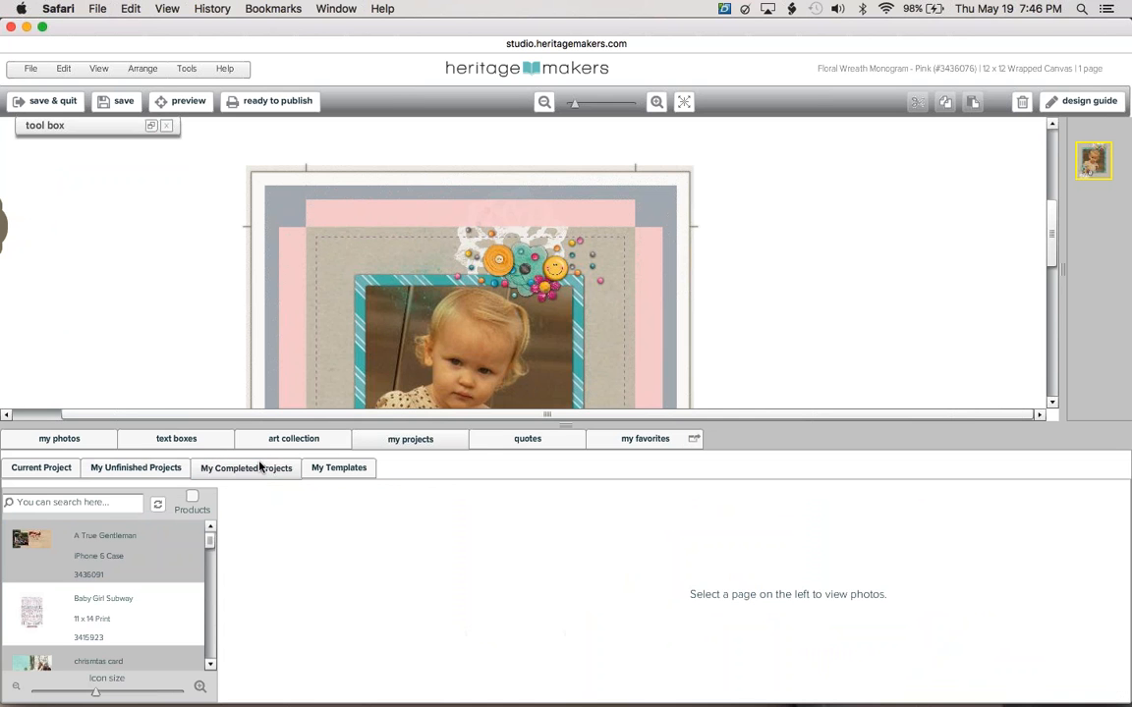
pyautogui.click(321, 469)
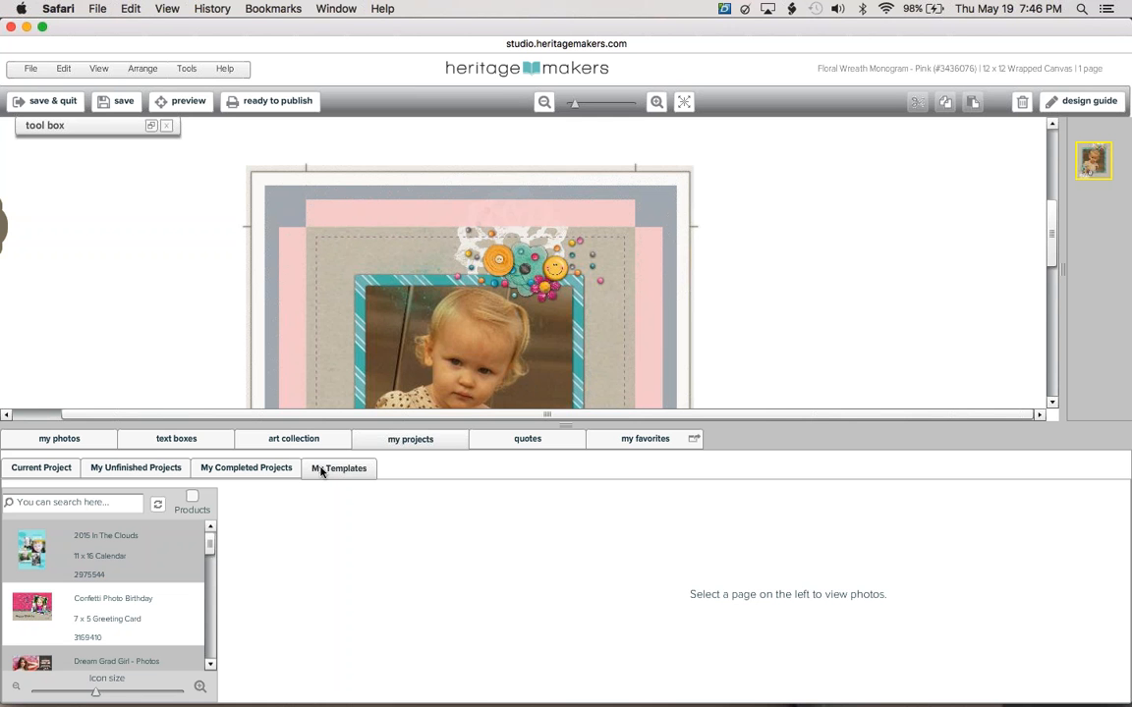
pyautogui.click(11, 26)
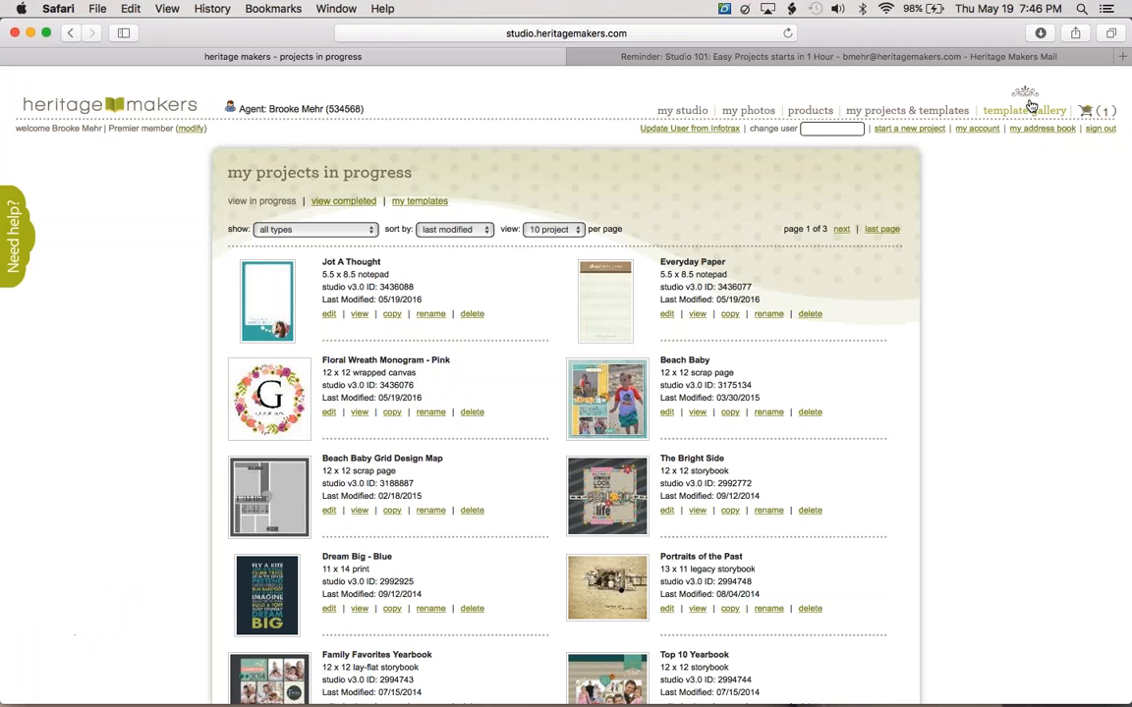
# Open the Template Gallery and add Summer Bag Tag to favorites.
pyautogui.moveTo(1024, 110)
pyautogui.click(550, 303)
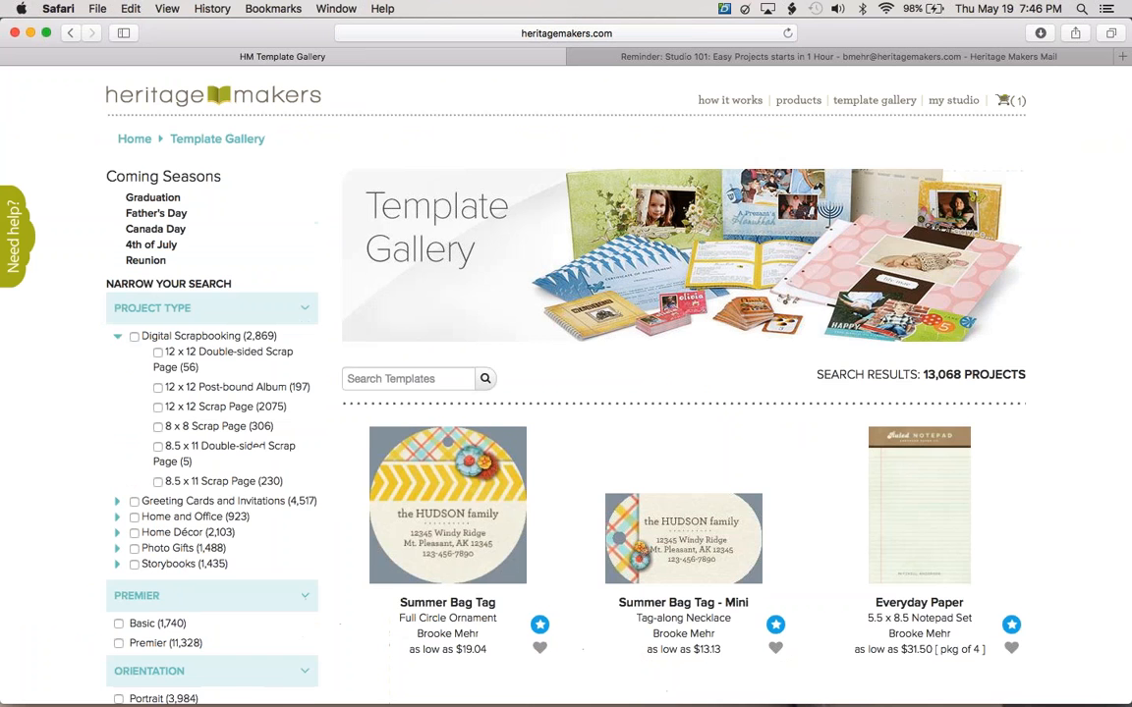
pyautogui.scroll(-3, 541, 540)
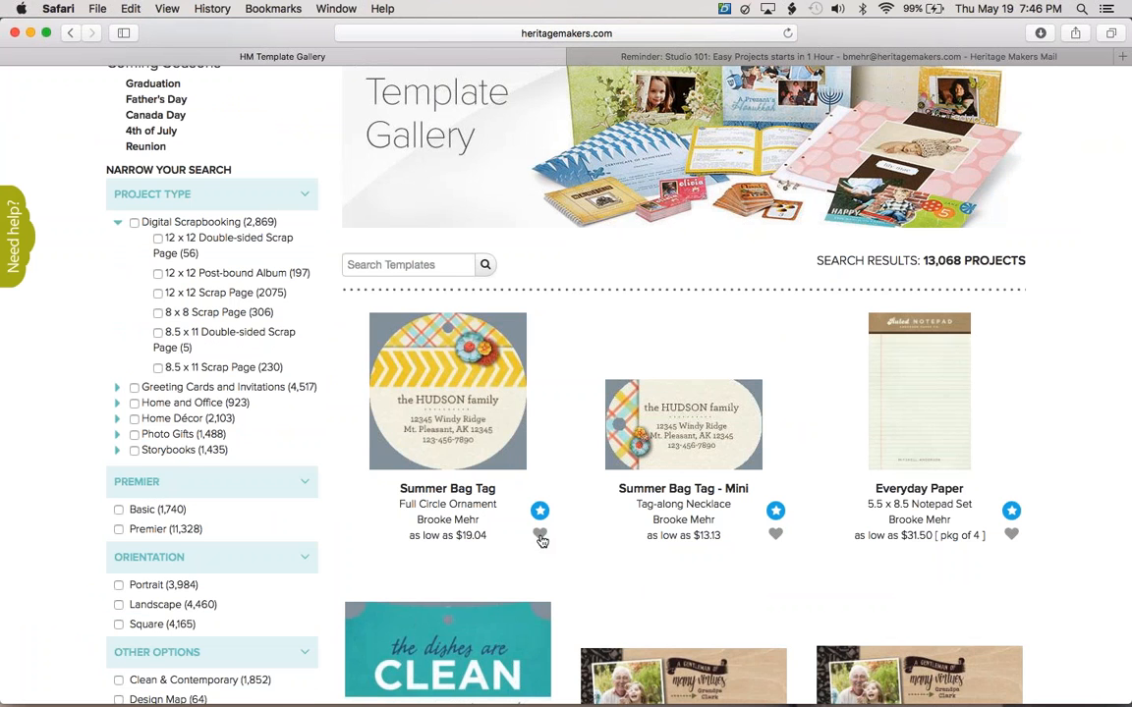
pyautogui.click(540, 534)
# Filter the gallery to My Favorites, showing 10 projects, and scroll back to the top.
pyautogui.scroll(-1, 408, 519)
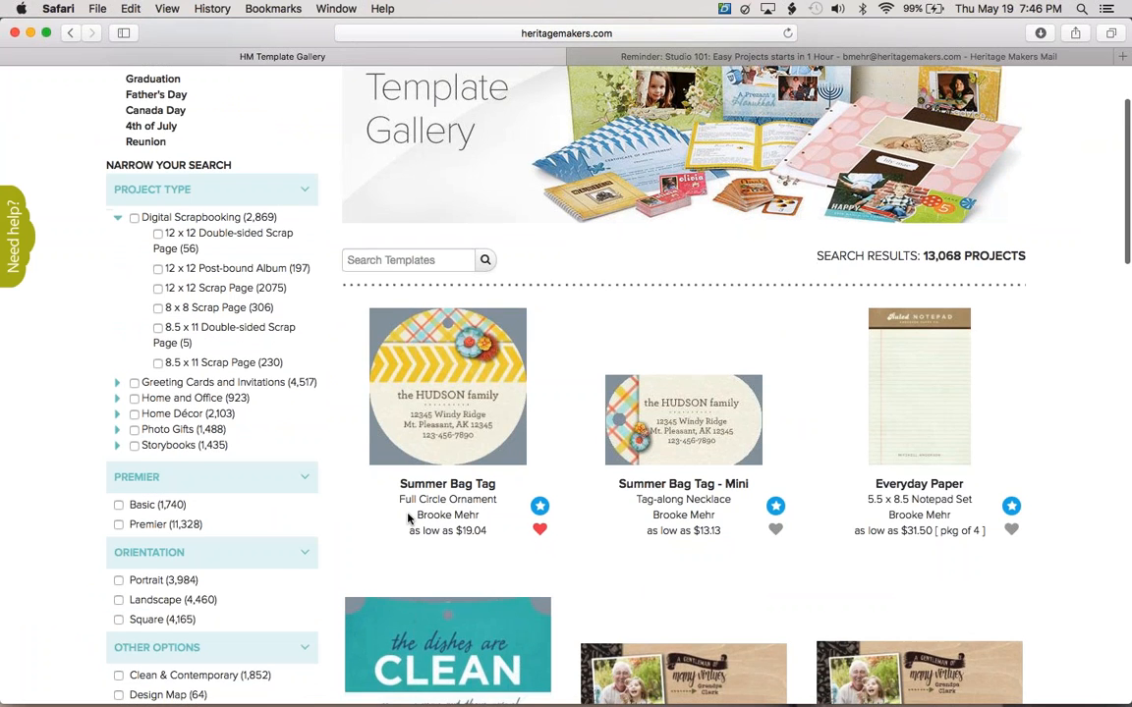
pyautogui.scroll(-6, 408, 519)
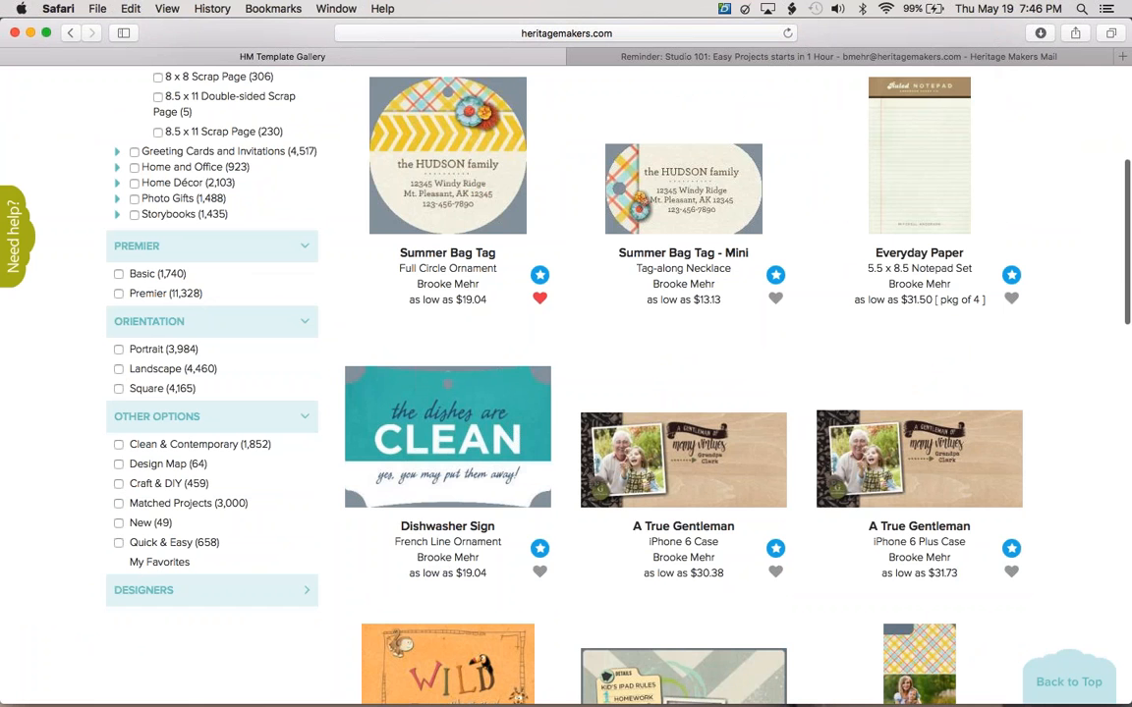
pyautogui.click(119, 562)
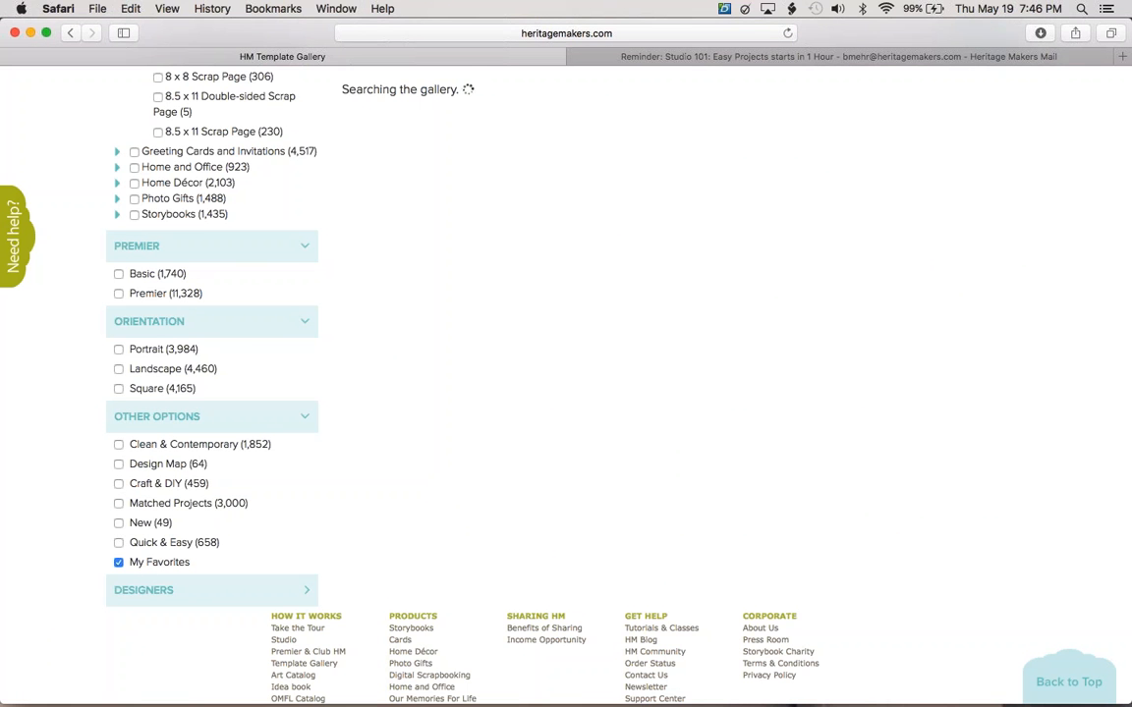
pyautogui.scroll(1, 501, 526)
pyautogui.scroll(-1, 501, 527)
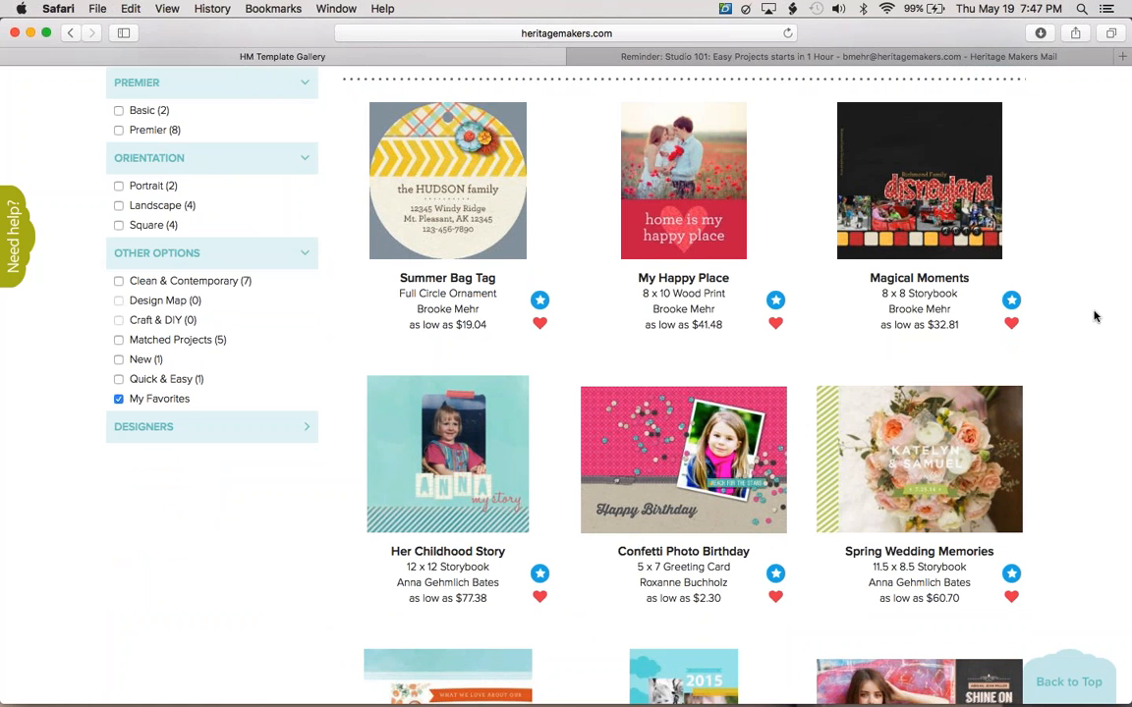
pyautogui.scroll(5, 1096, 316)
pyautogui.scroll(-3, 1096, 317)
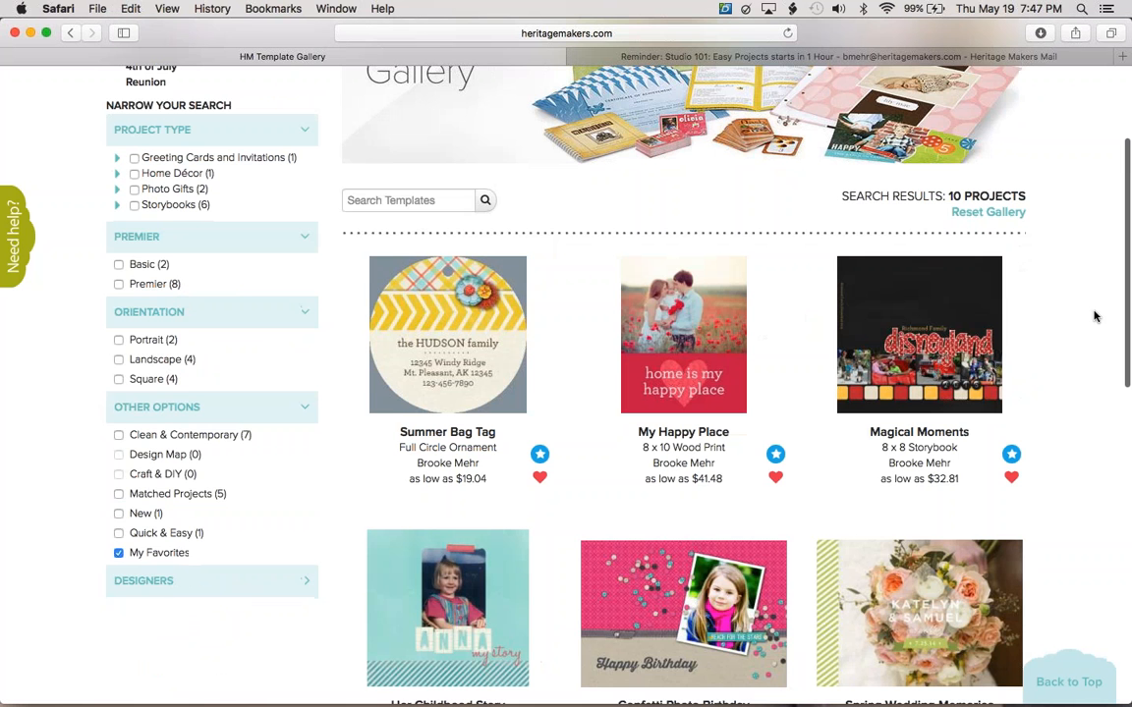
pyautogui.scroll(-2, 1095, 316)
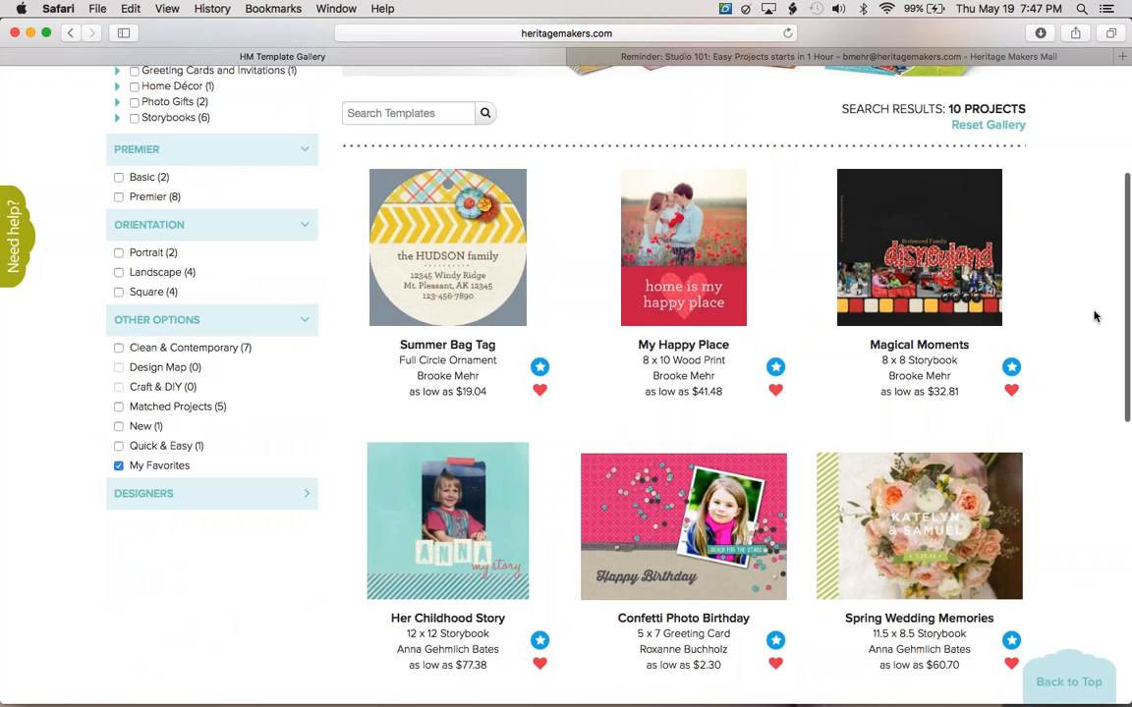
pyautogui.scroll(1, 1095, 316)
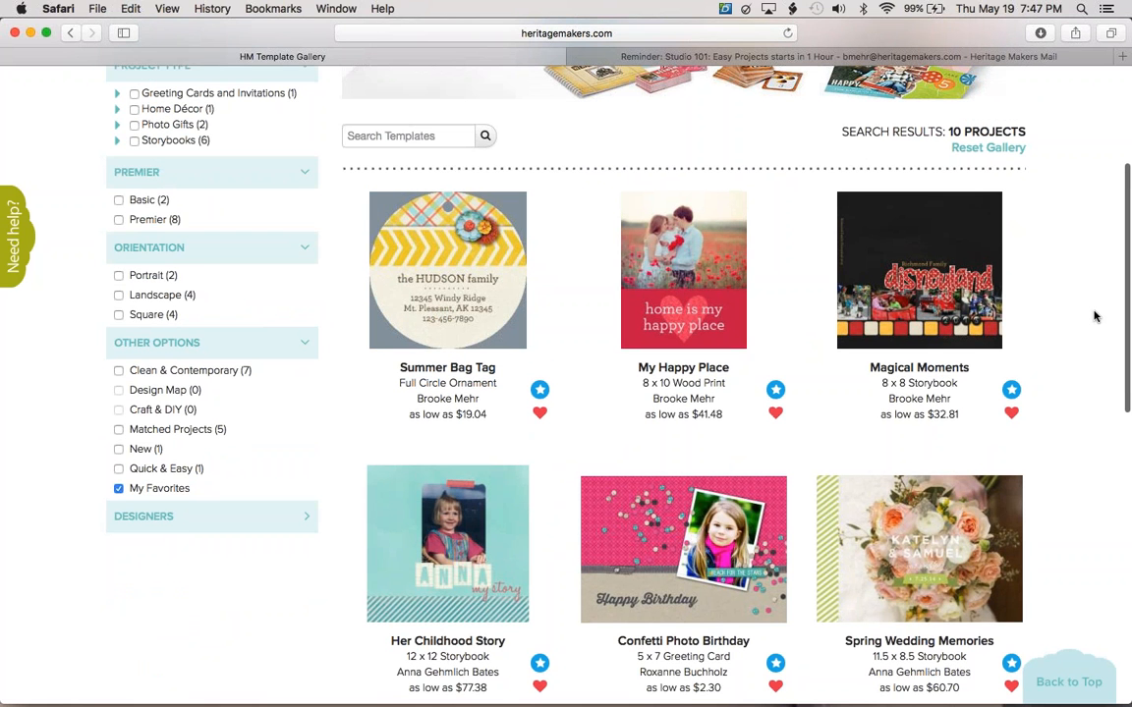
pyautogui.scroll(2, 1096, 316)
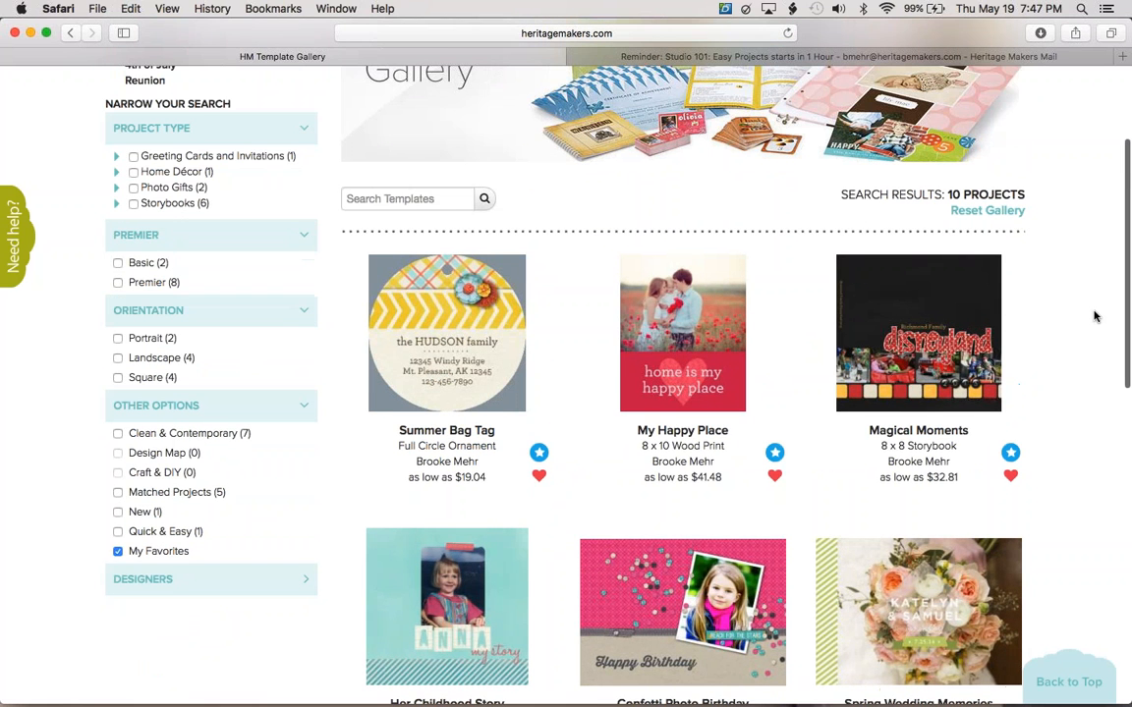
pyautogui.scroll(5, 1095, 316)
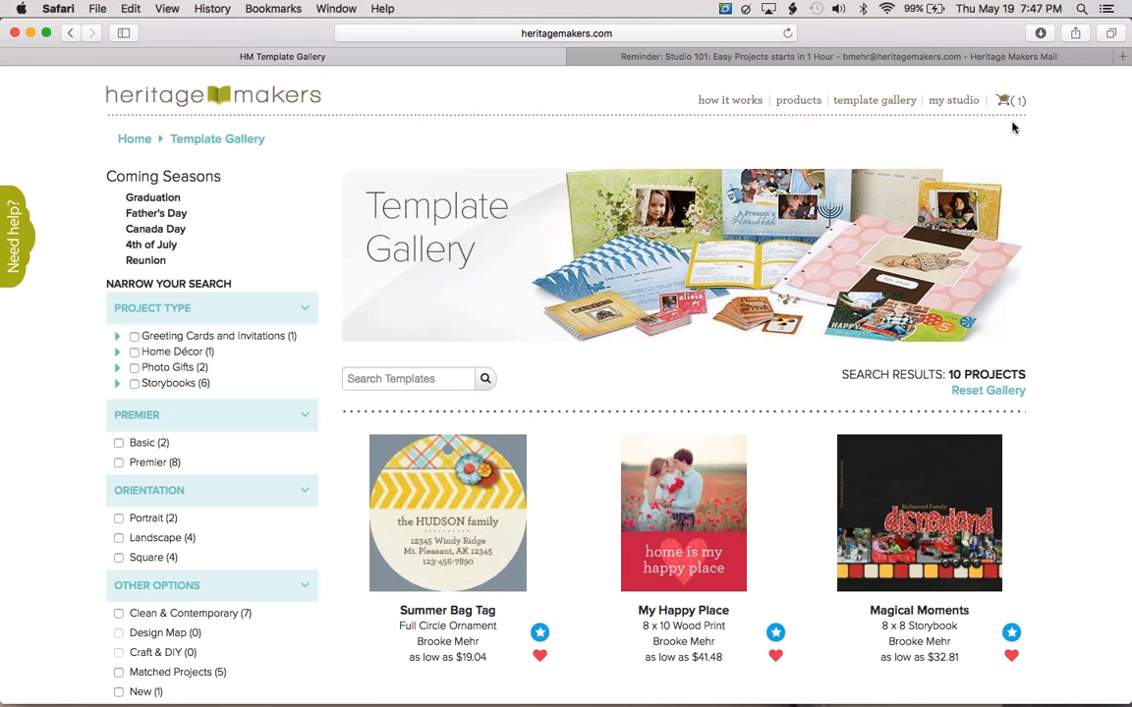
# Open Floral Wreath Monogram - Pink from projects in progress and bring its editor forward.
pyautogui.click(955, 102)
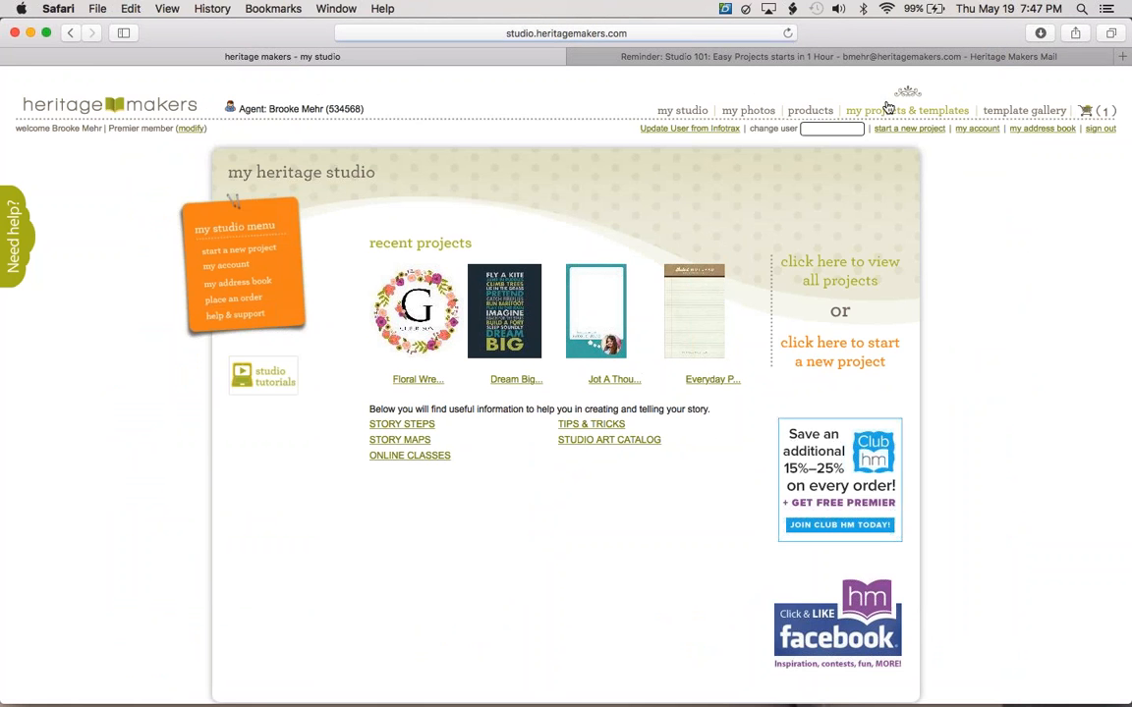
pyautogui.click(888, 109)
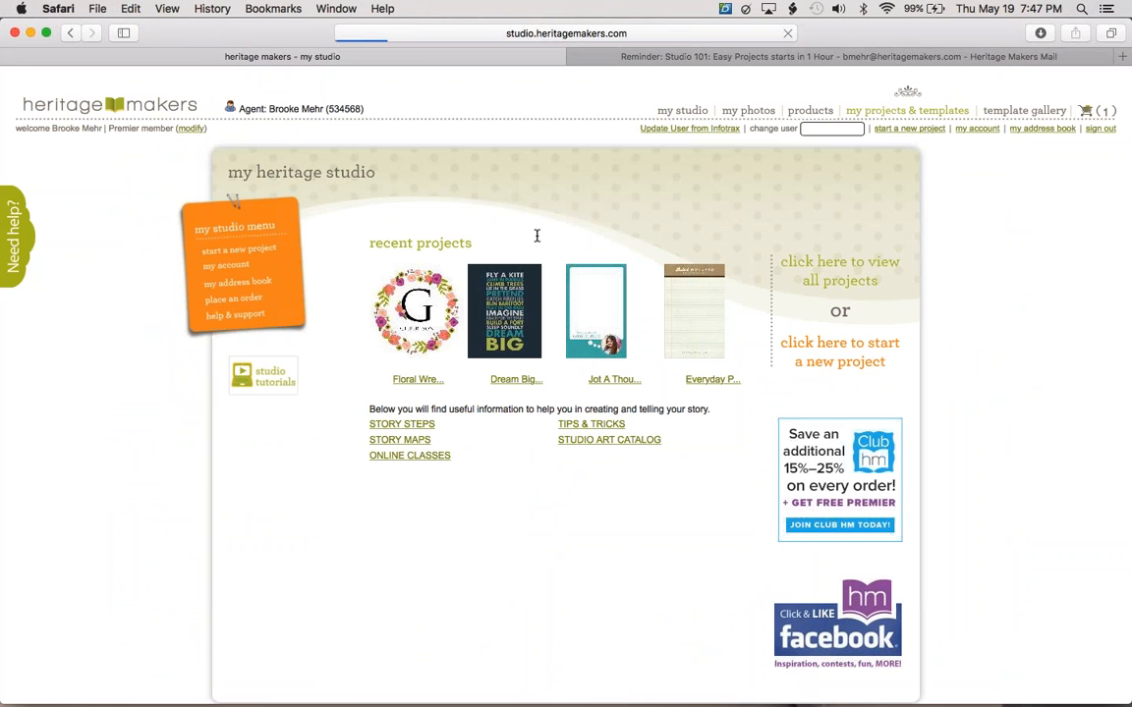
pyautogui.click(329, 316)
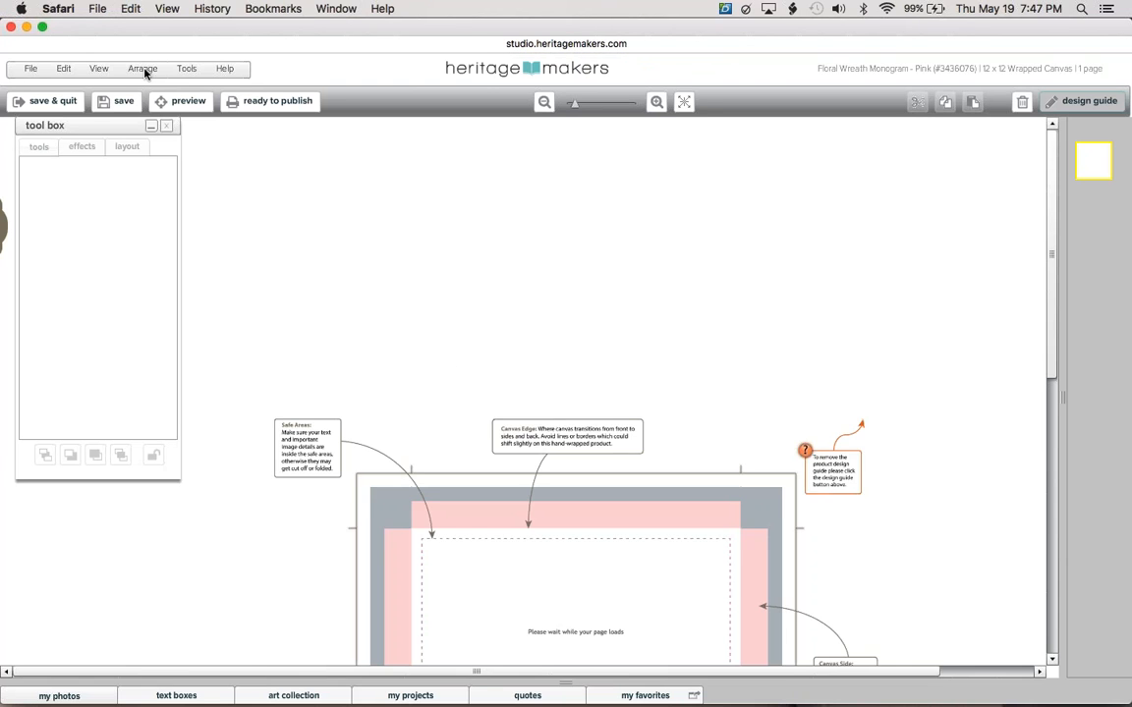
pyautogui.moveTo(17, 6)
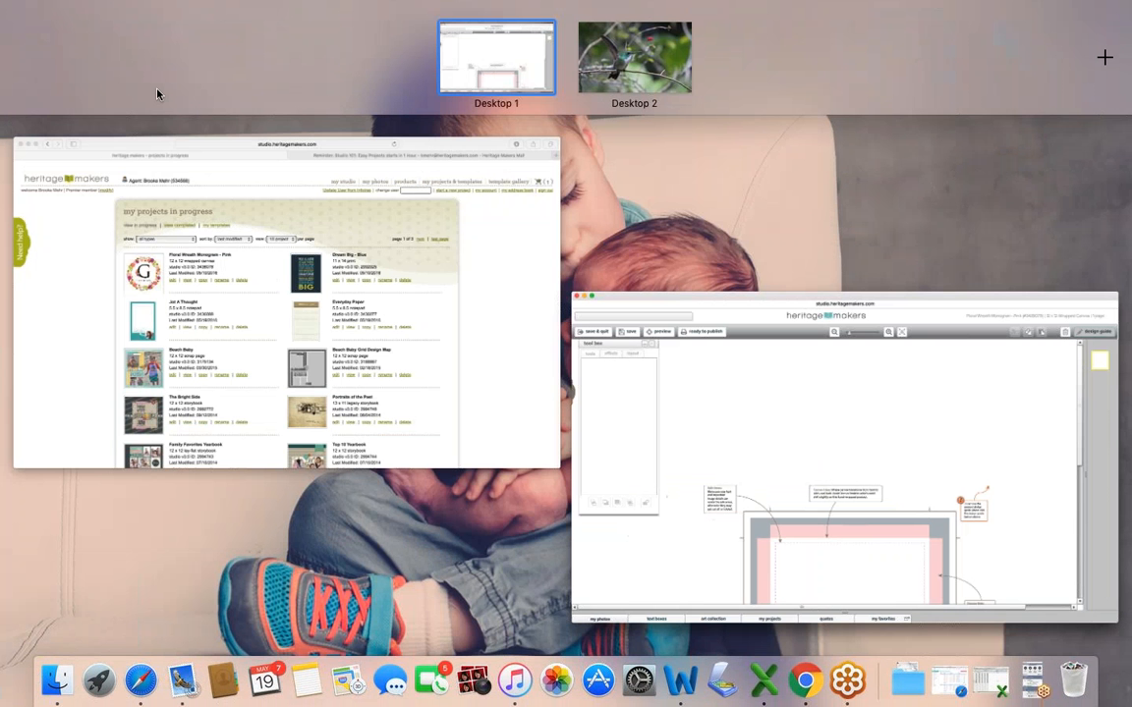
pyautogui.click(189, 199)
pyautogui.moveTo(9, 5)
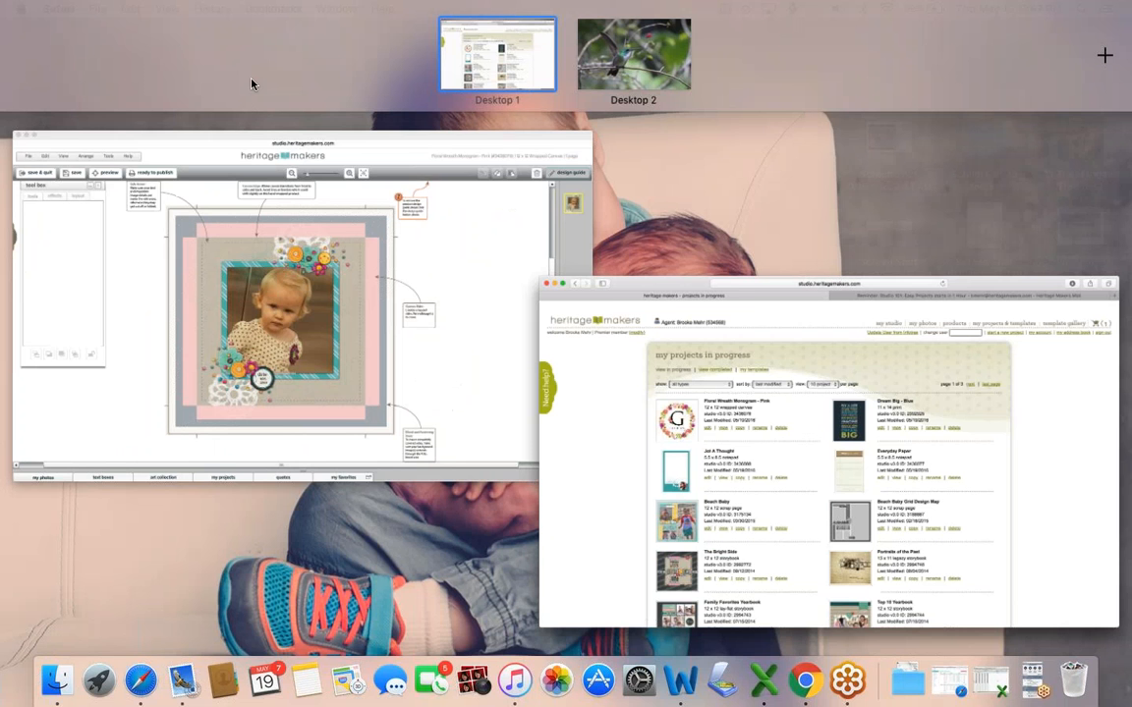
pyautogui.click(427, 205)
# Collapse the tool box, browse templates and photo folders, and shrink the photos panel for canvas room.
pyautogui.click(404, 693)
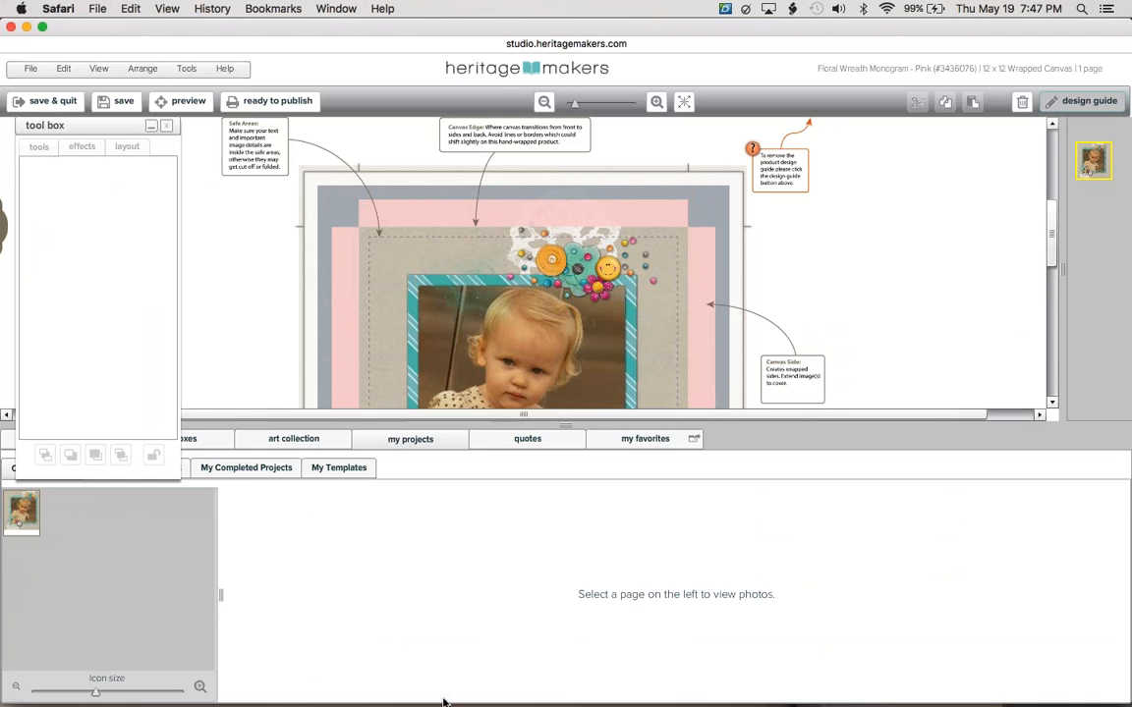
pyautogui.click(152, 128)
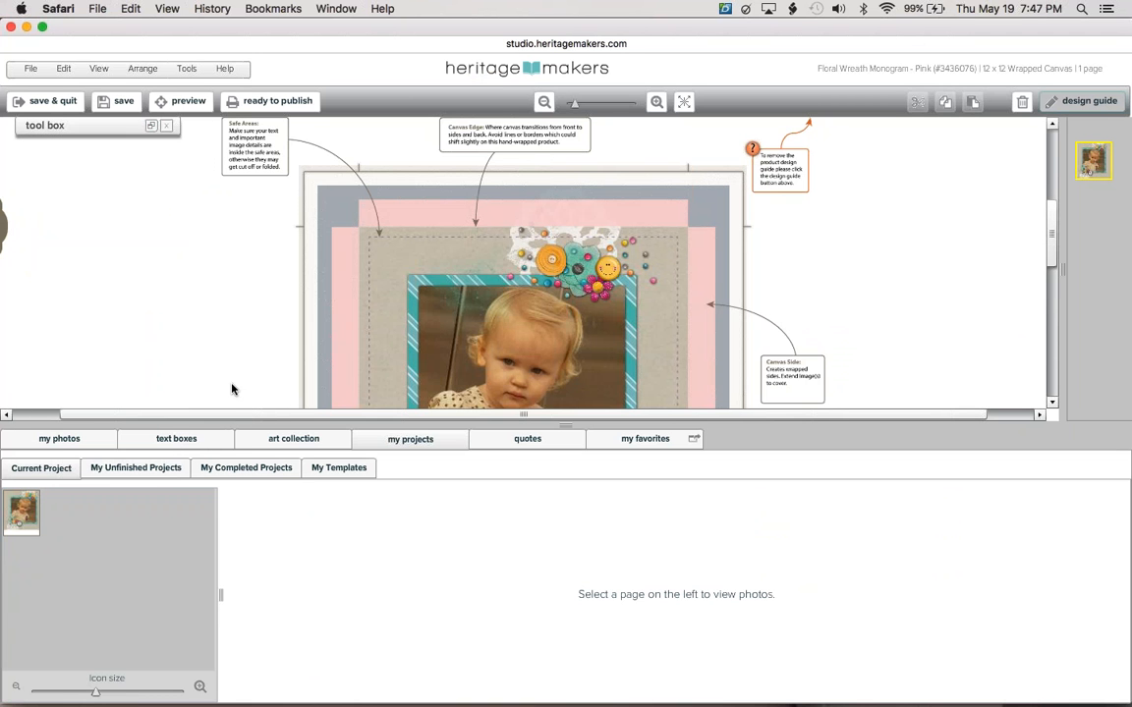
pyautogui.click(332, 469)
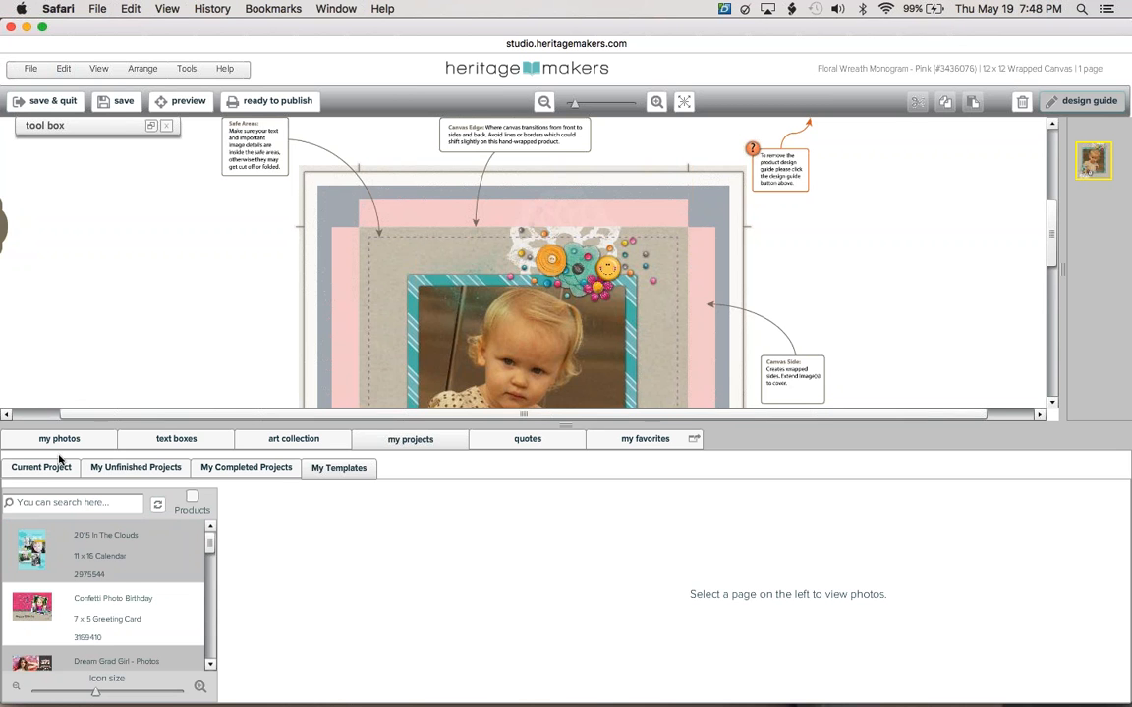
pyautogui.hotkey('ctrl', 'Up')
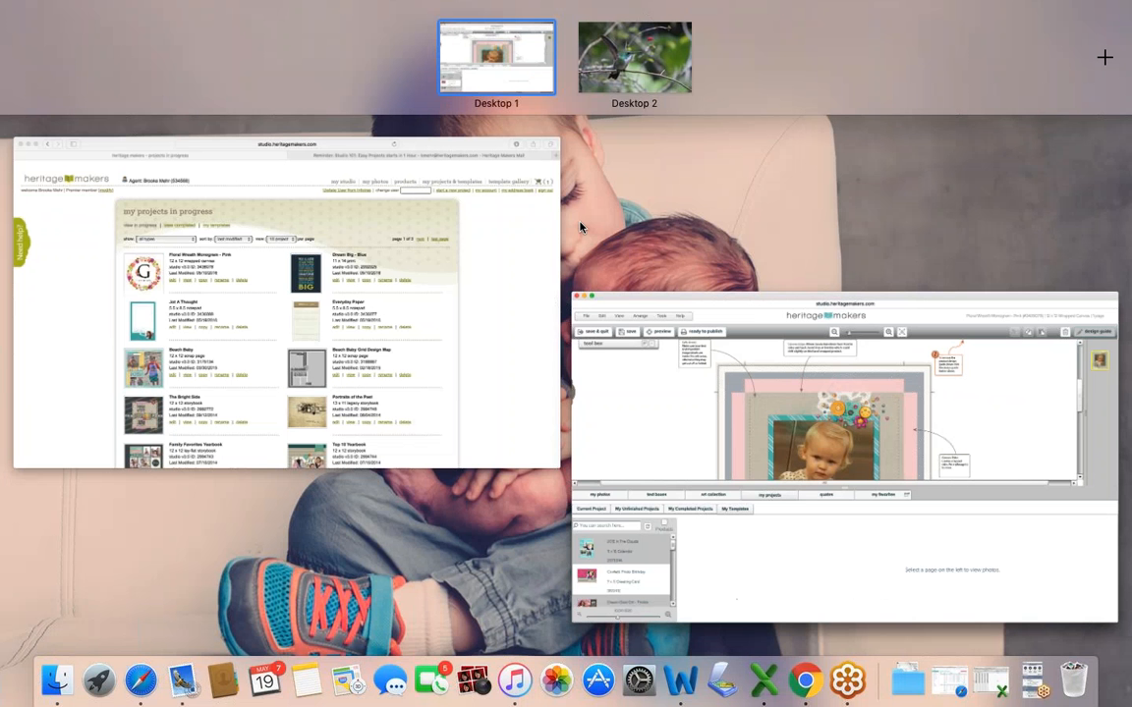
pyautogui.click(508, 248)
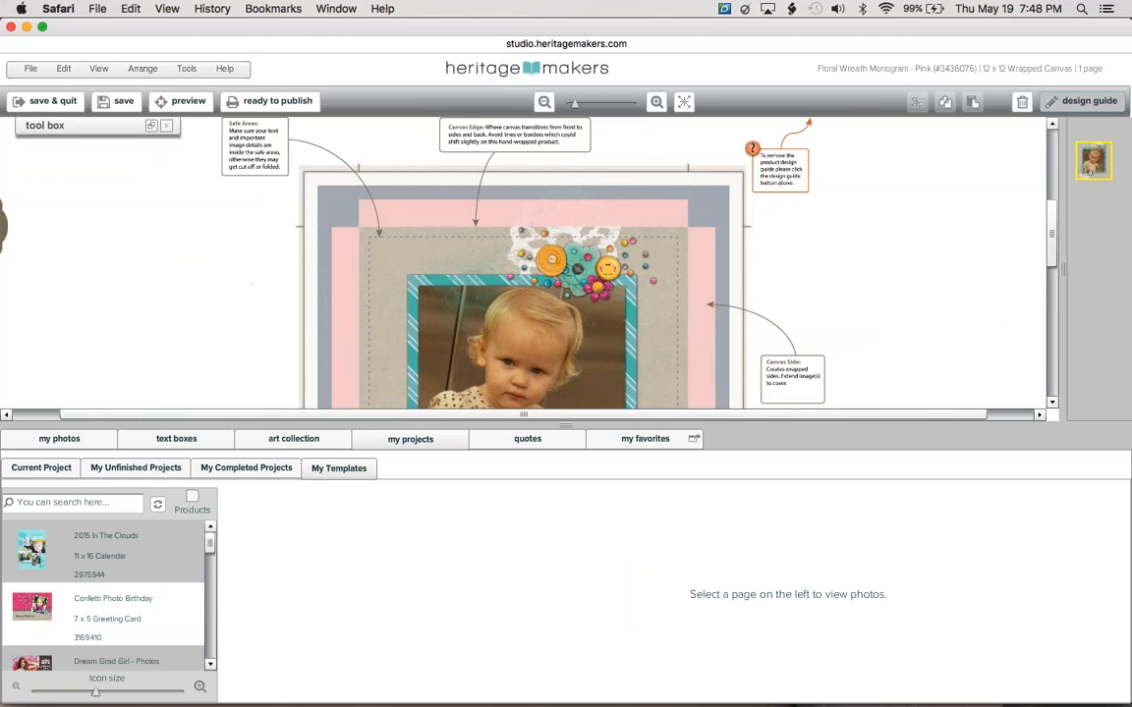
pyautogui.click(65, 444)
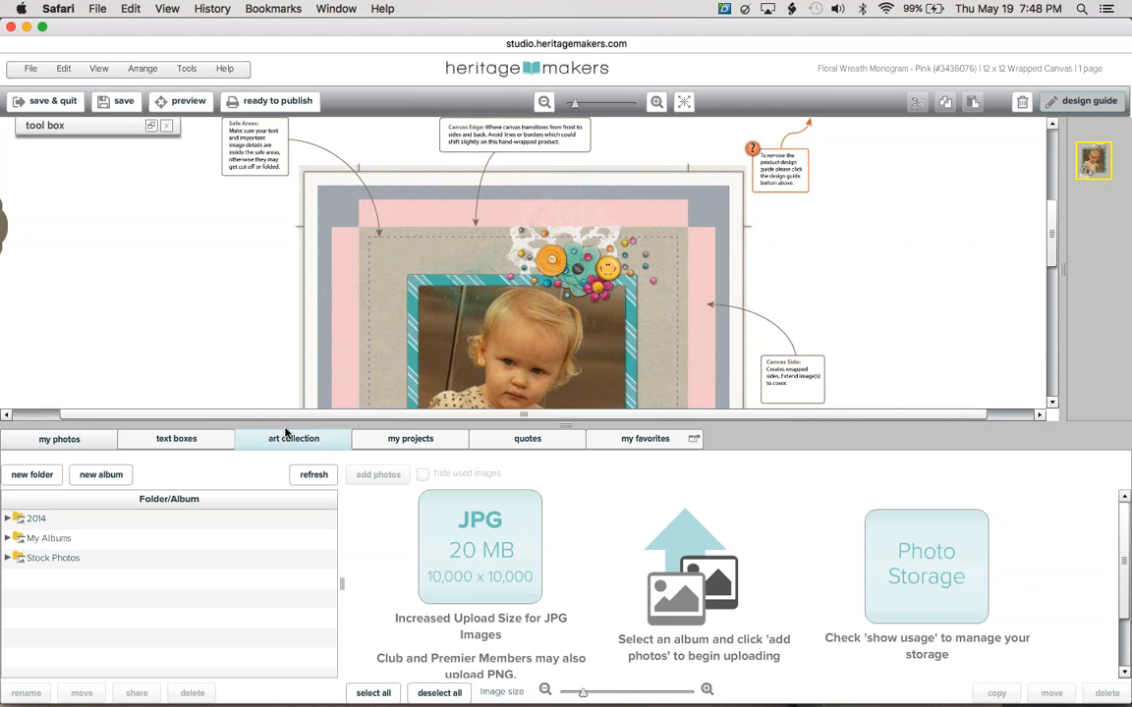
pyautogui.moveTo(286, 426); pyautogui.dragTo(286, 494)
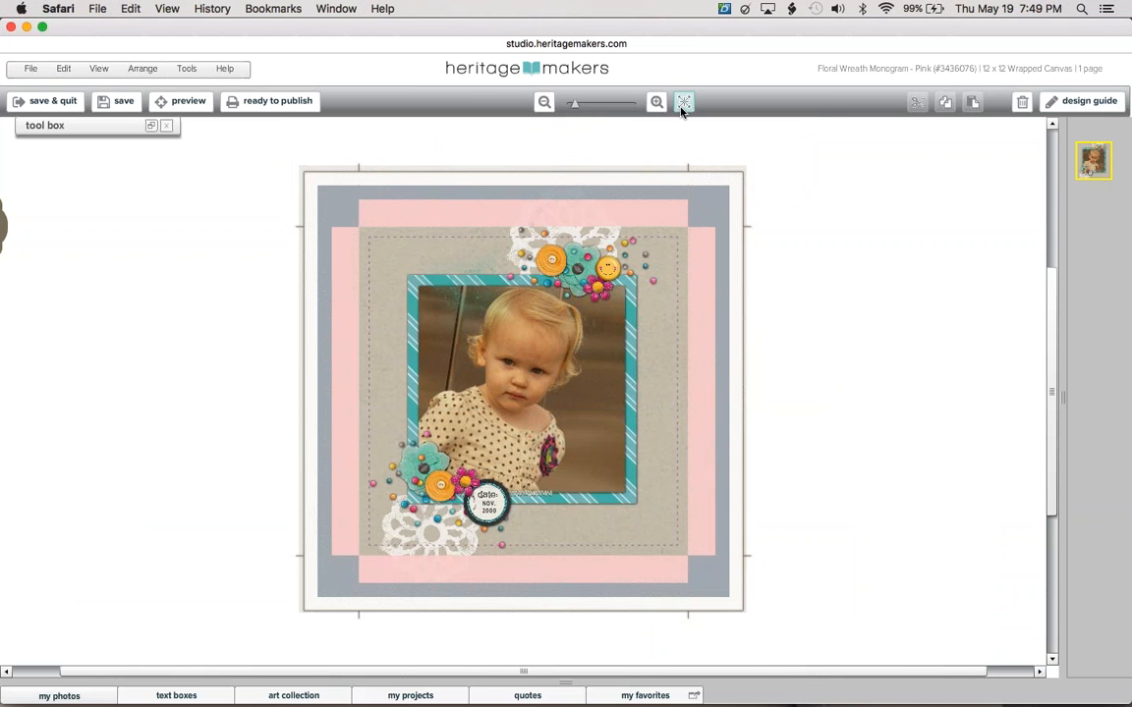
# Select the lower-left pink and teal flowers, beads, blue frames, date stamp and lace doily together.
pyautogui.click(683, 103)
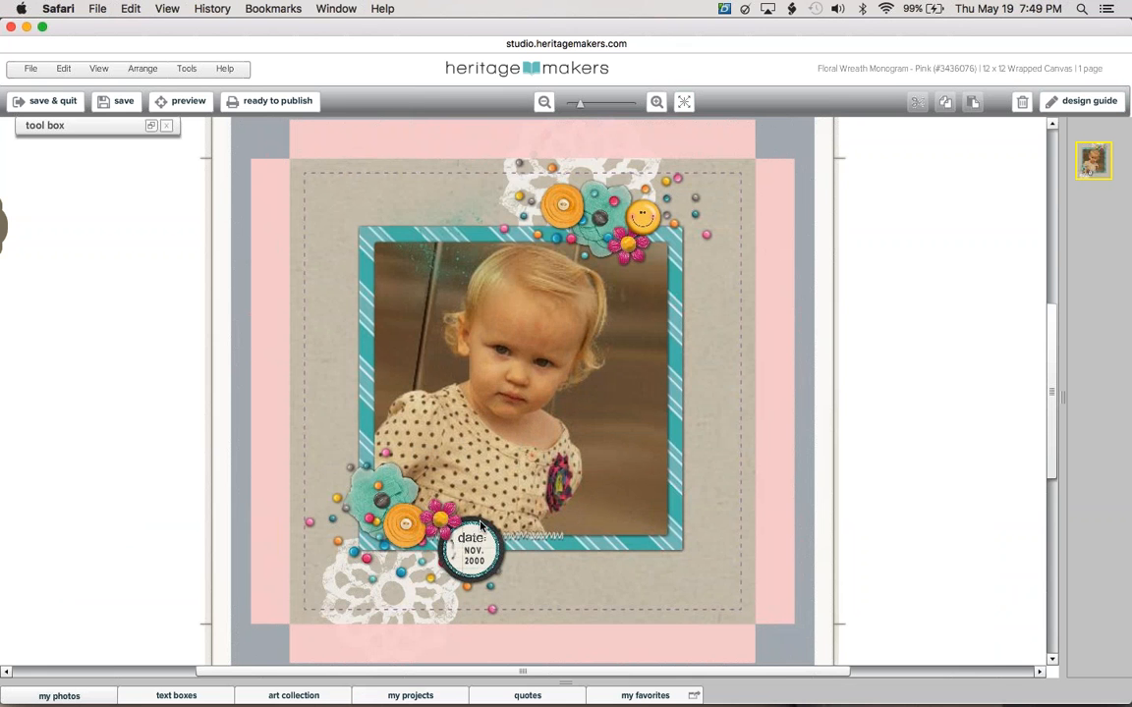
pyautogui.click(441, 524)
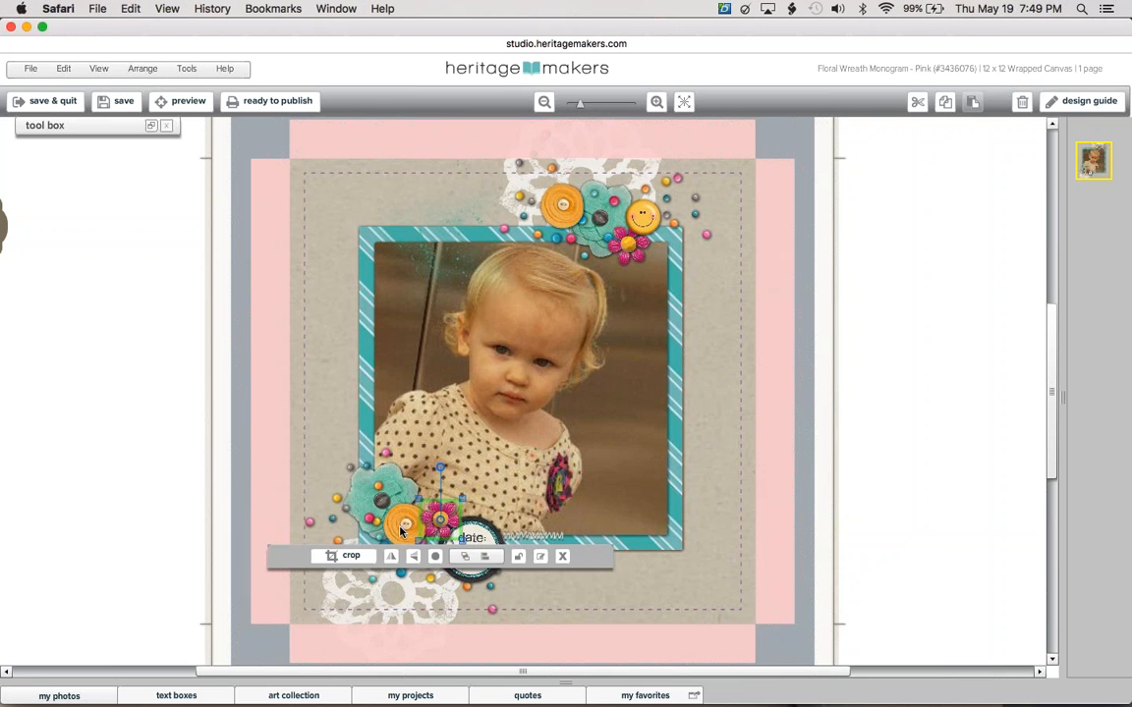
pyautogui.click(401, 530)
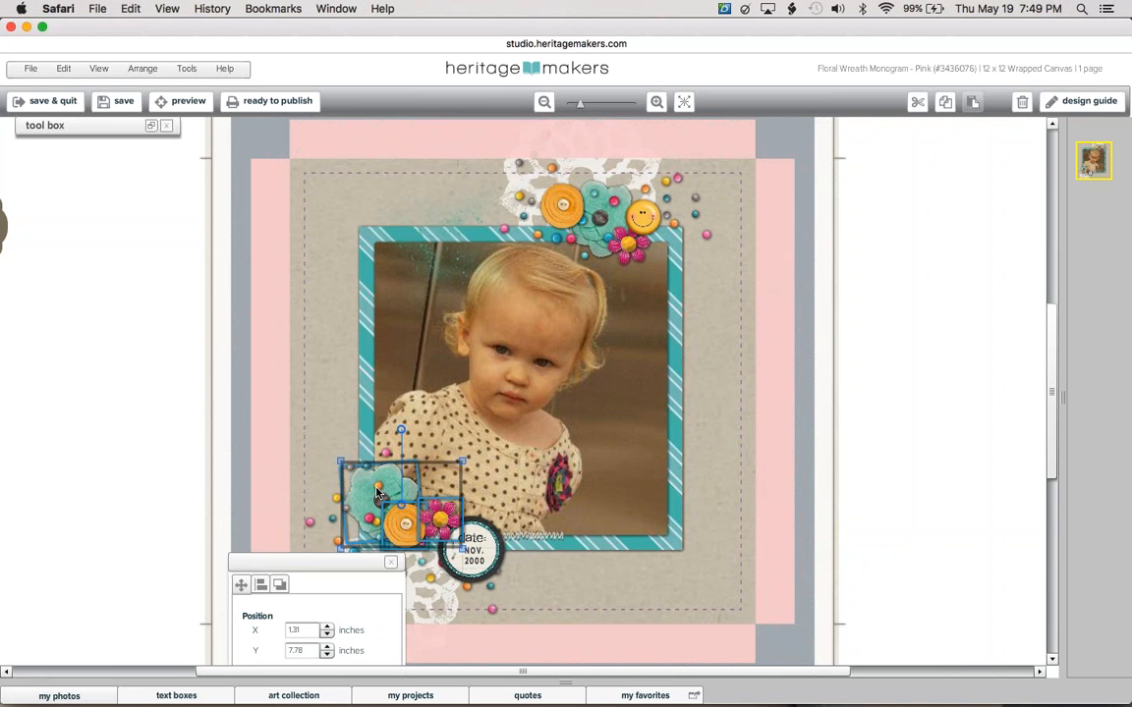
pyautogui.keyDown('shift'); pyautogui.click(377, 488); pyautogui.keyUp('shift')
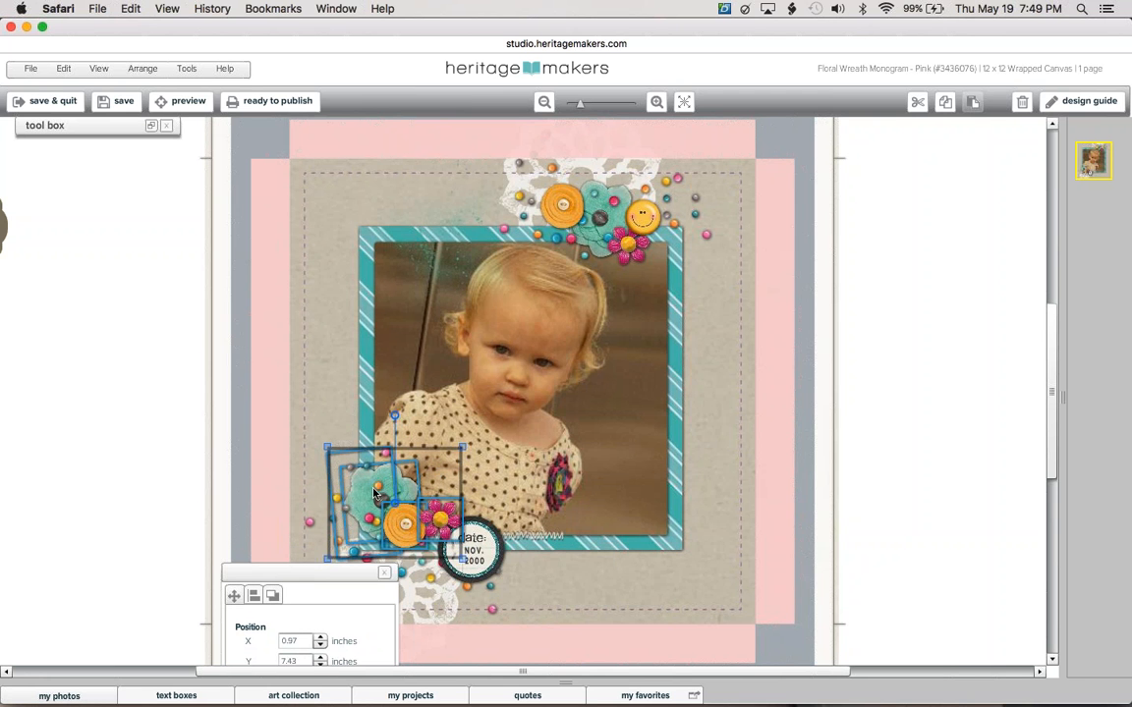
pyautogui.keyDown('shift'); pyautogui.click(309, 528); pyautogui.keyUp('shift')
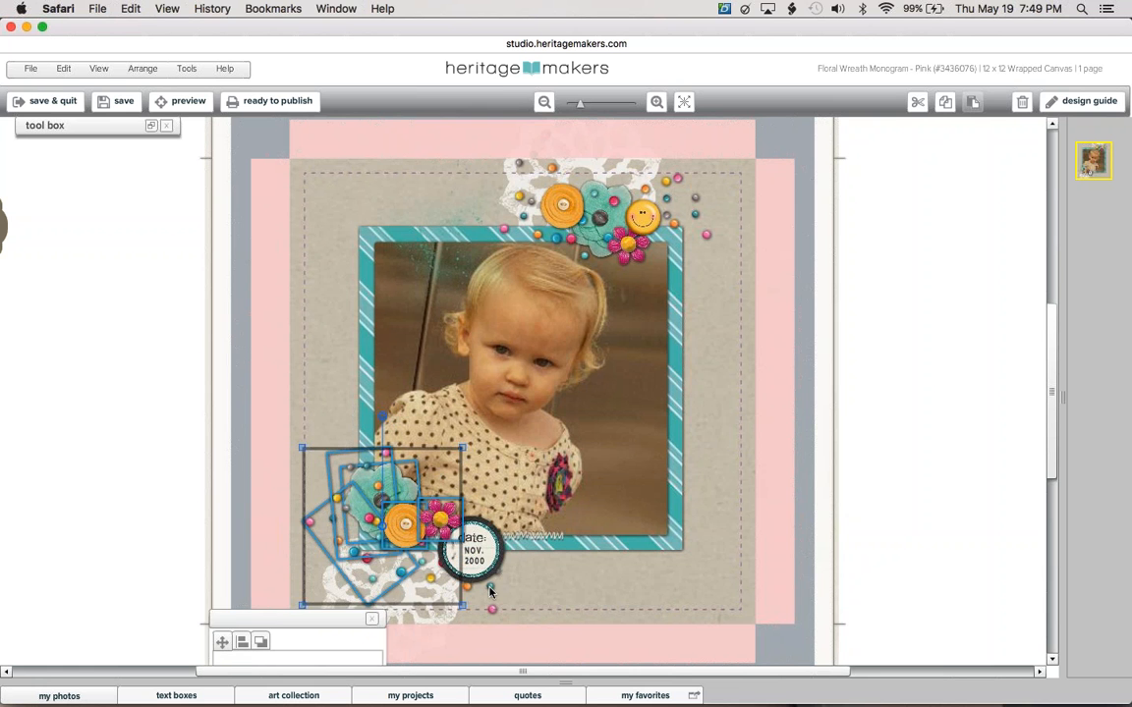
pyautogui.keyDown('shift'); pyautogui.click(441, 527); pyautogui.keyUp('shift')
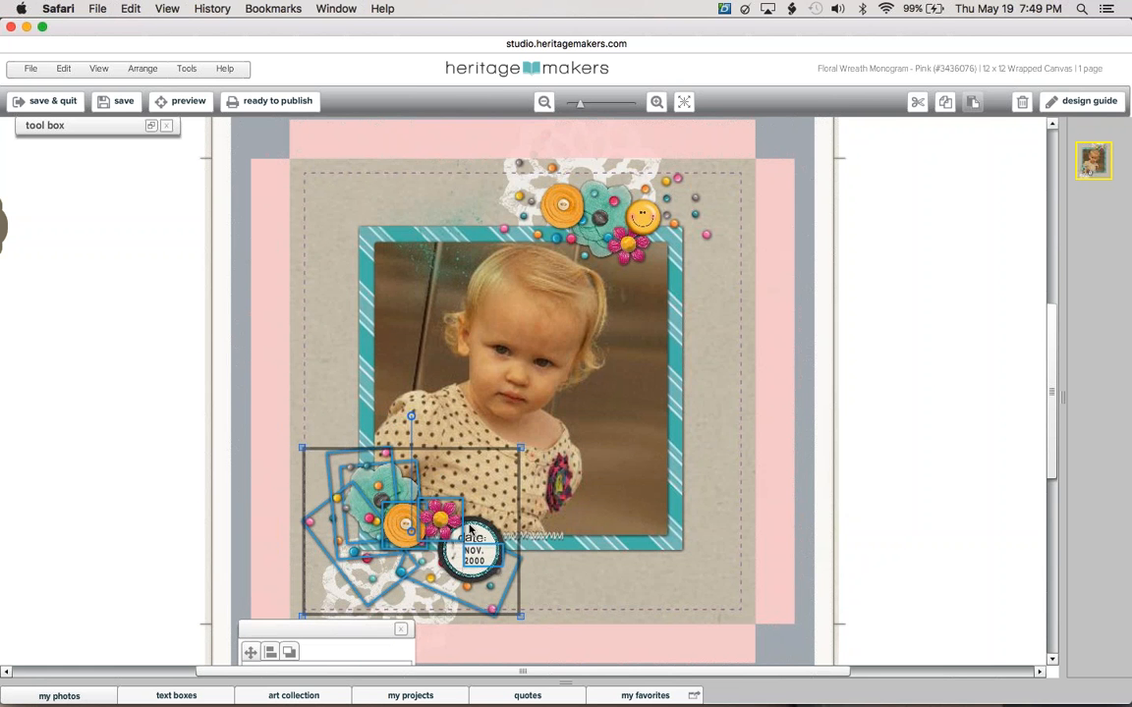
pyautogui.keyDown('shift'); pyautogui.click(453, 560); pyautogui.keyUp('shift')
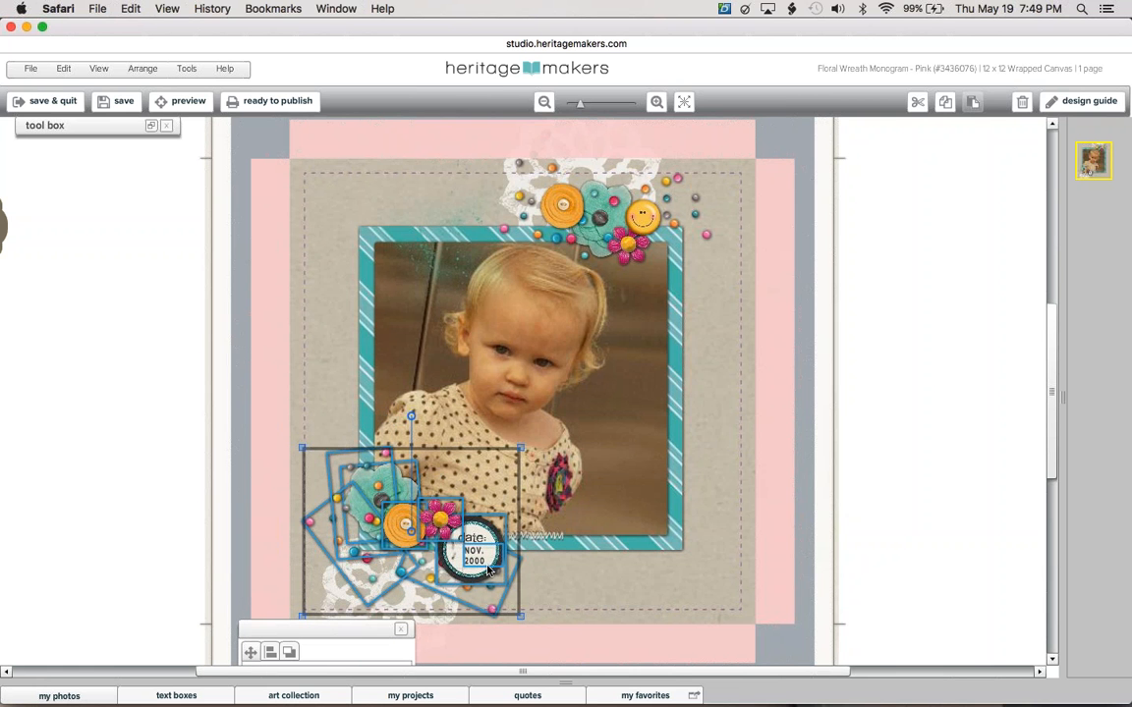
pyautogui.keyDown('shift'); pyautogui.click(411, 596); pyautogui.keyUp('shift')
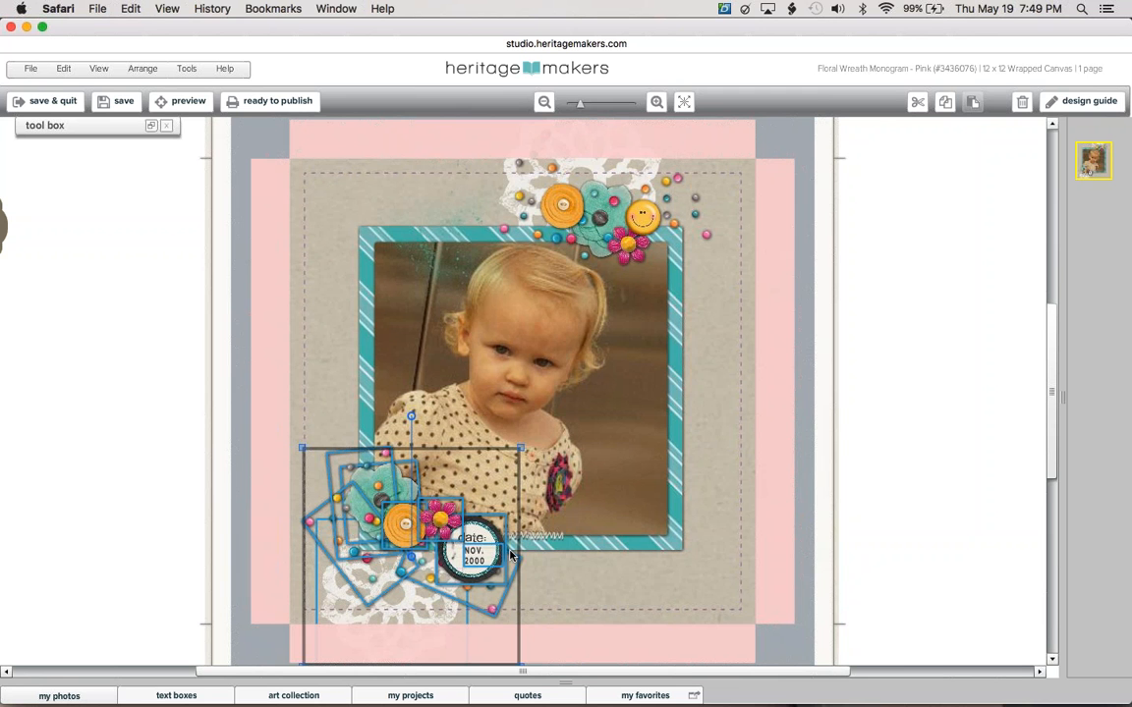
pyautogui.keyDown('shift'); pyautogui.click(404, 609); pyautogui.keyUp('shift')
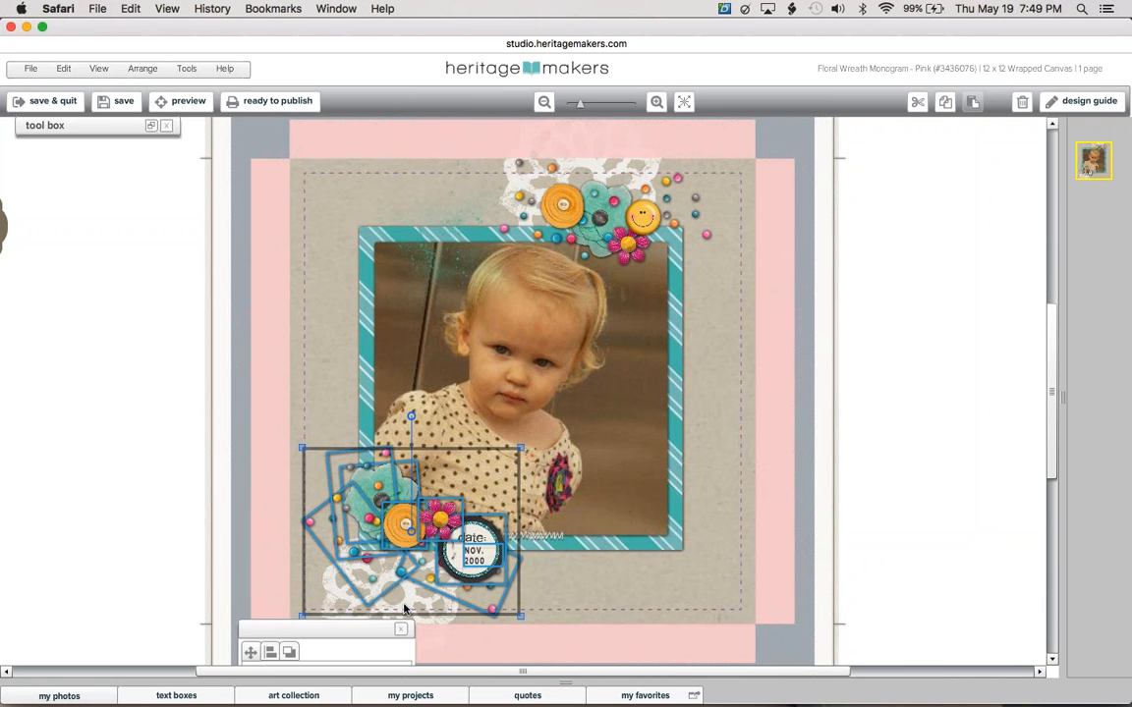
pyautogui.keyDown('shift'); pyautogui.click(404, 609); pyautogui.keyUp('shift')
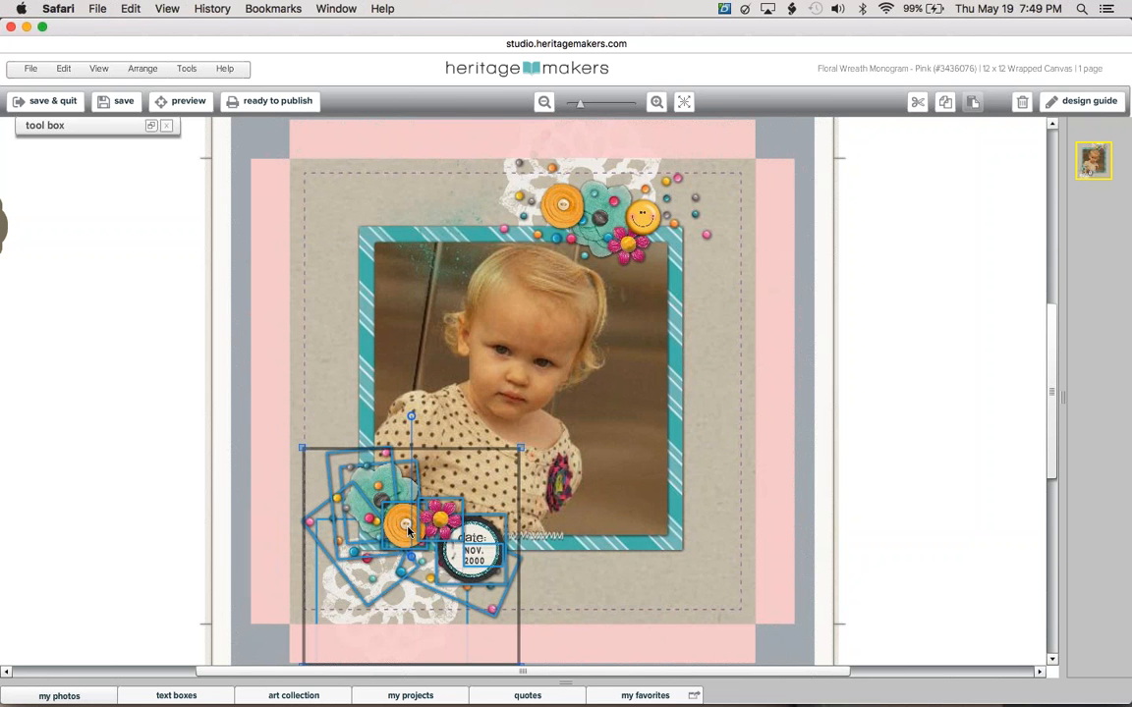
# Drag the grouped embellishment cluster down-left until it overlaps the photo frame's lower-left corner.
pyautogui.moveTo(406, 531); pyautogui.dragTo(385, 513)
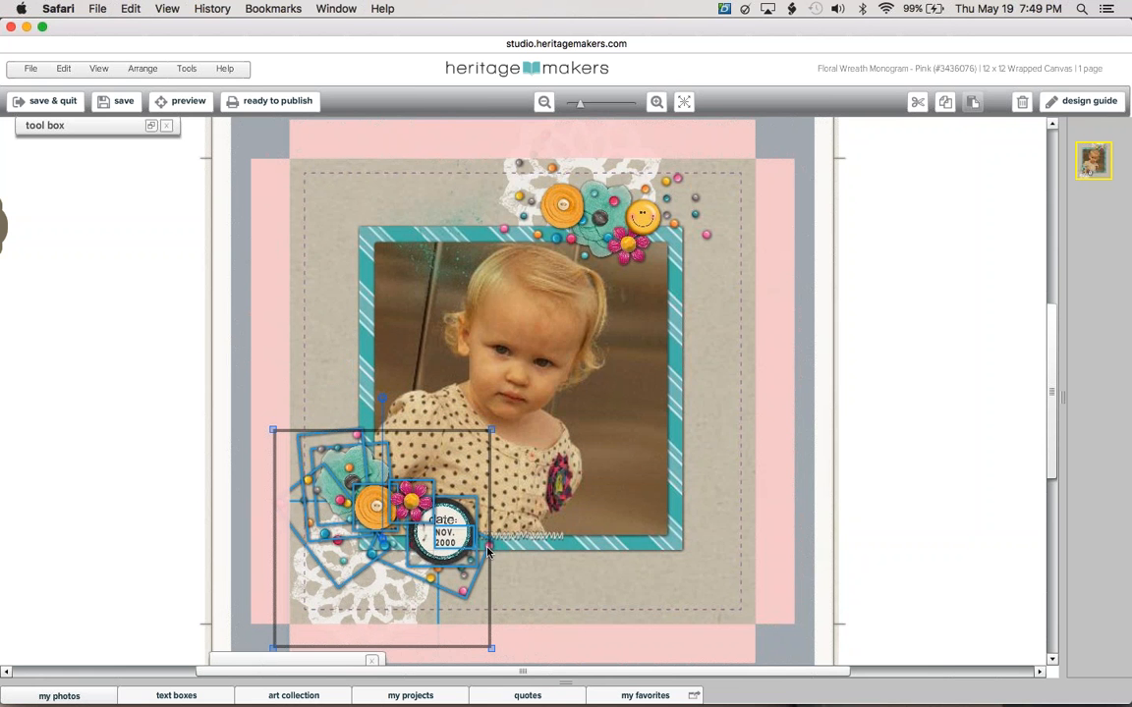
pyautogui.moveTo(489, 564); pyautogui.dragTo(436, 491)
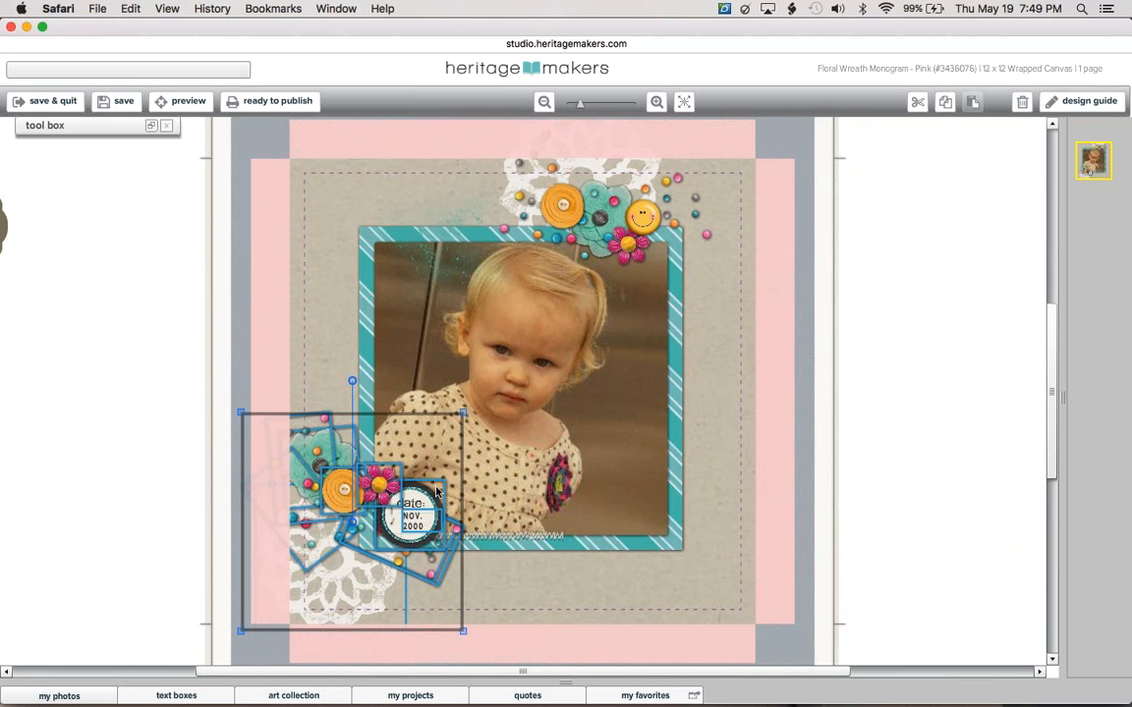
pyautogui.moveTo(436, 491); pyautogui.dragTo(442, 494)
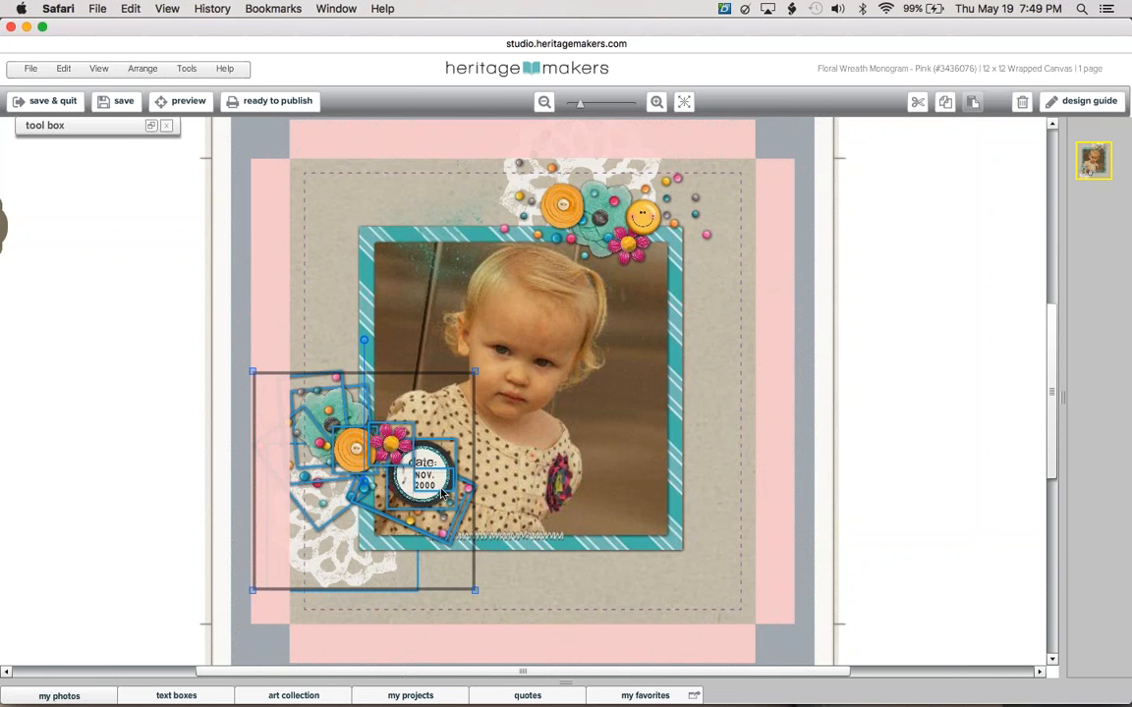
pyautogui.moveTo(441, 494); pyautogui.dragTo(456, 501)
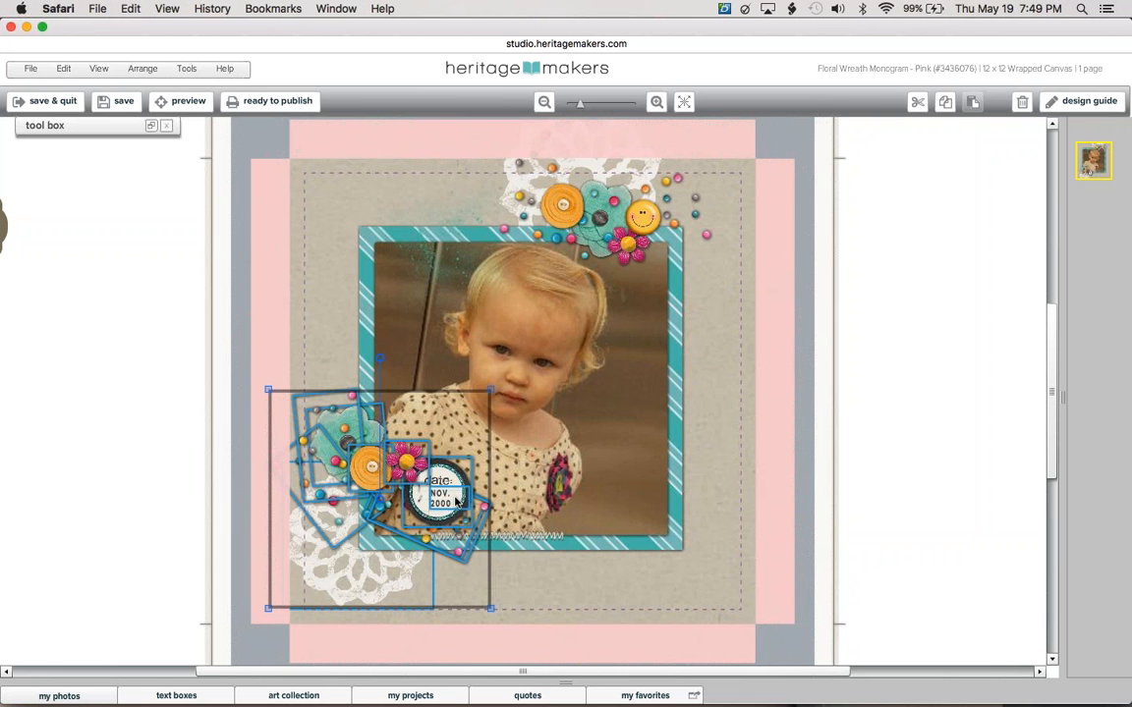
pyautogui.moveTo(455, 501)
pyautogui.mouseDown()
pyautogui.moveTo(455, 485)
pyautogui.moveTo(442, 483)
pyautogui.mouseUp()
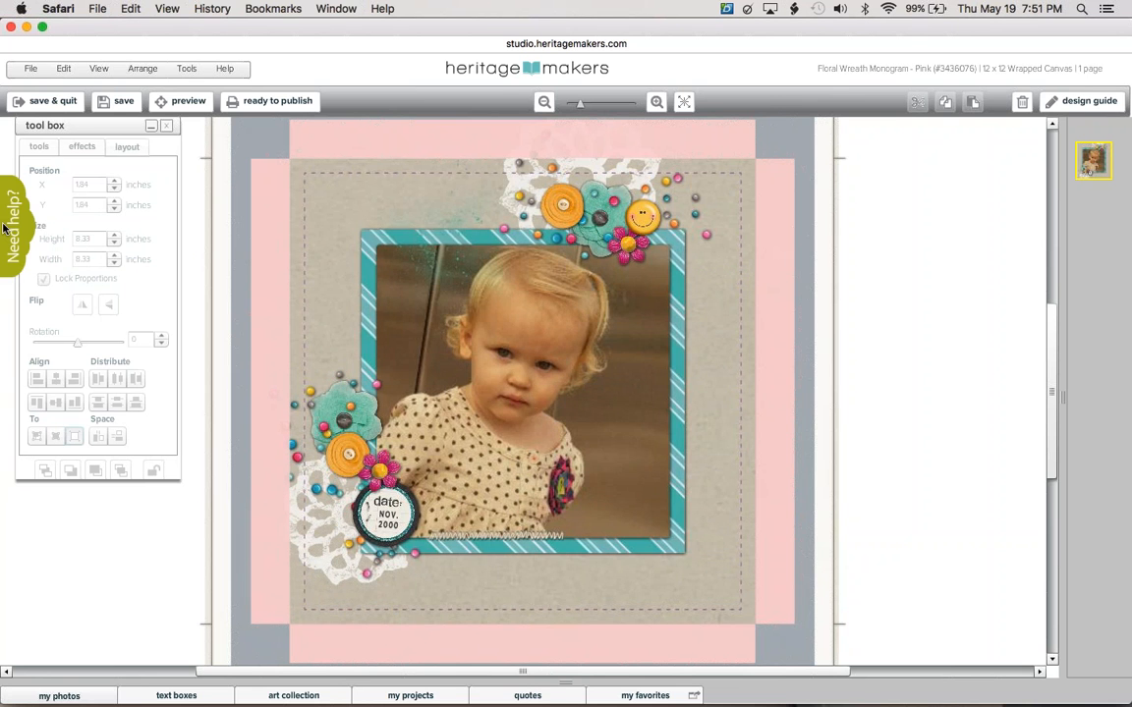
# Search the Need Help? knowledge base for 'align' and bring the results window forward.
pyautogui.click(8, 228)
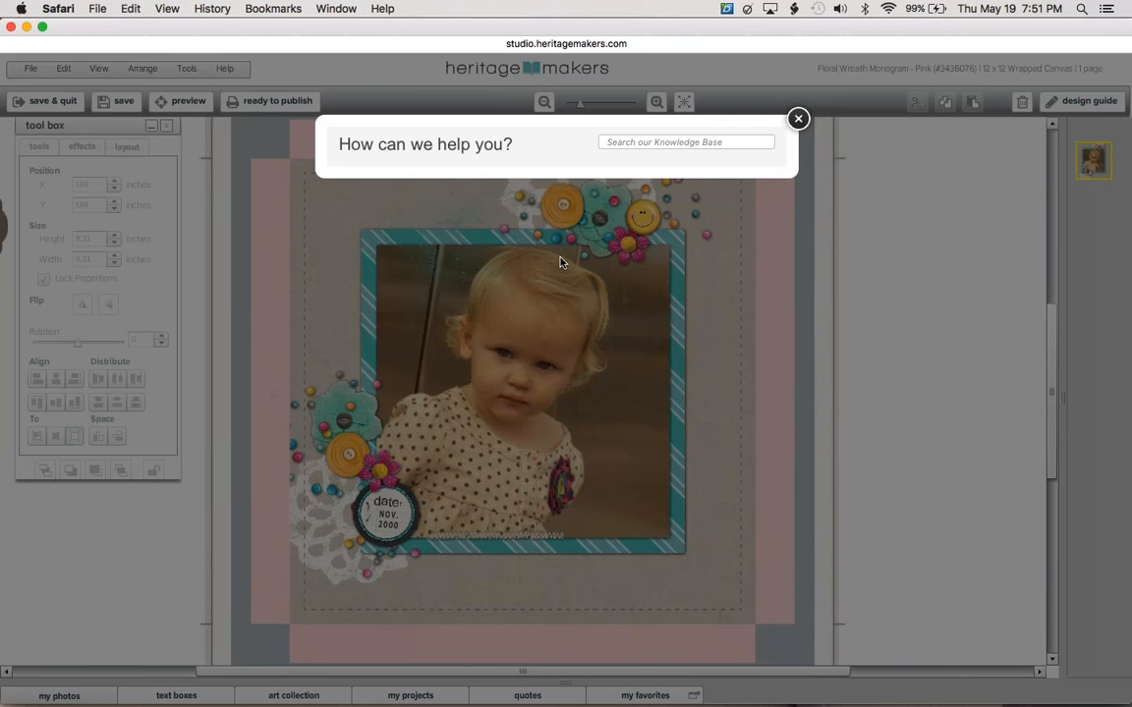
pyautogui.click(668, 141)
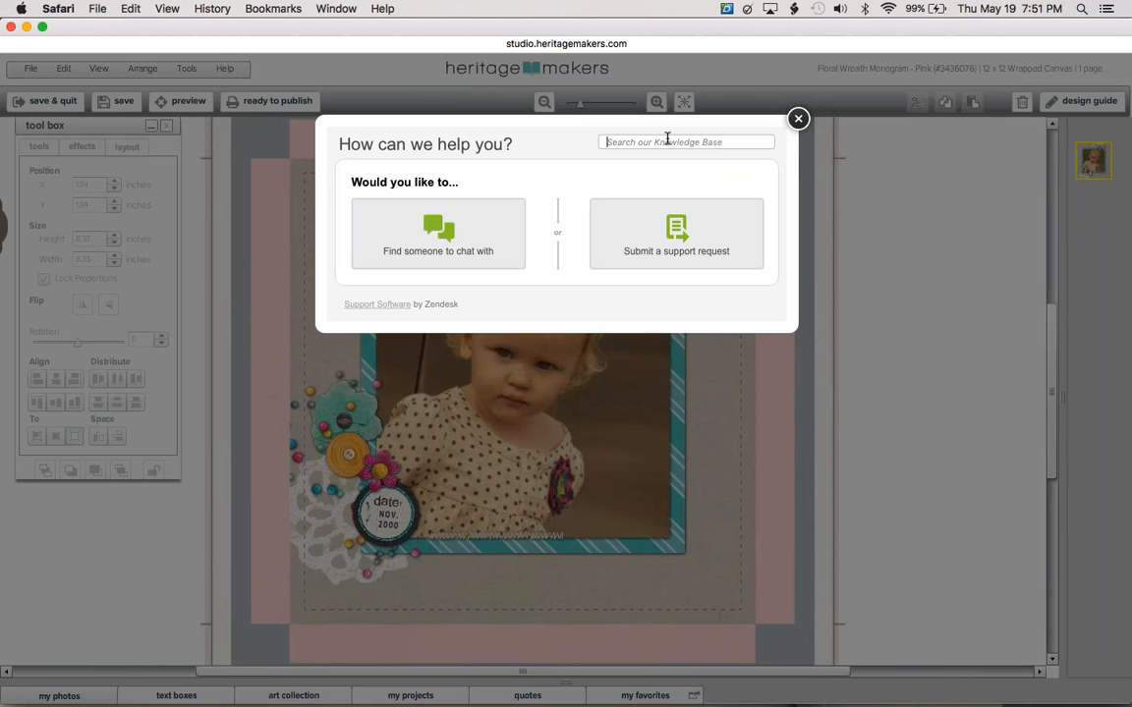
pyautogui.write('align')
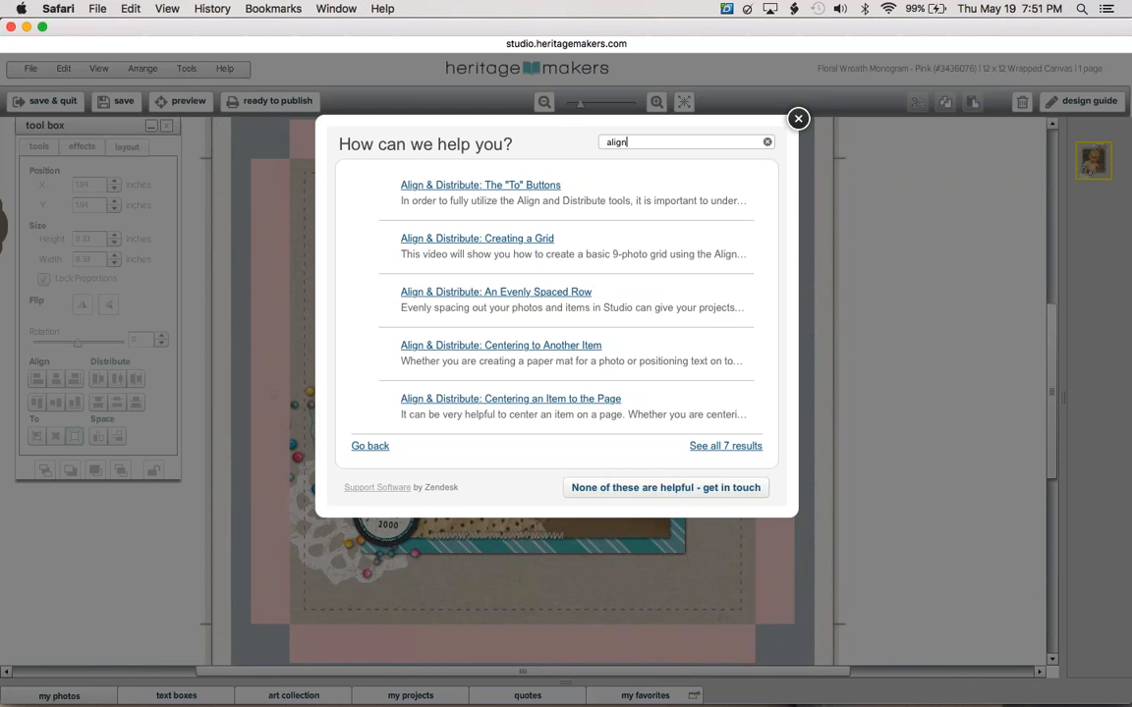
pyautogui.hotkey('ctrl', 'Up')
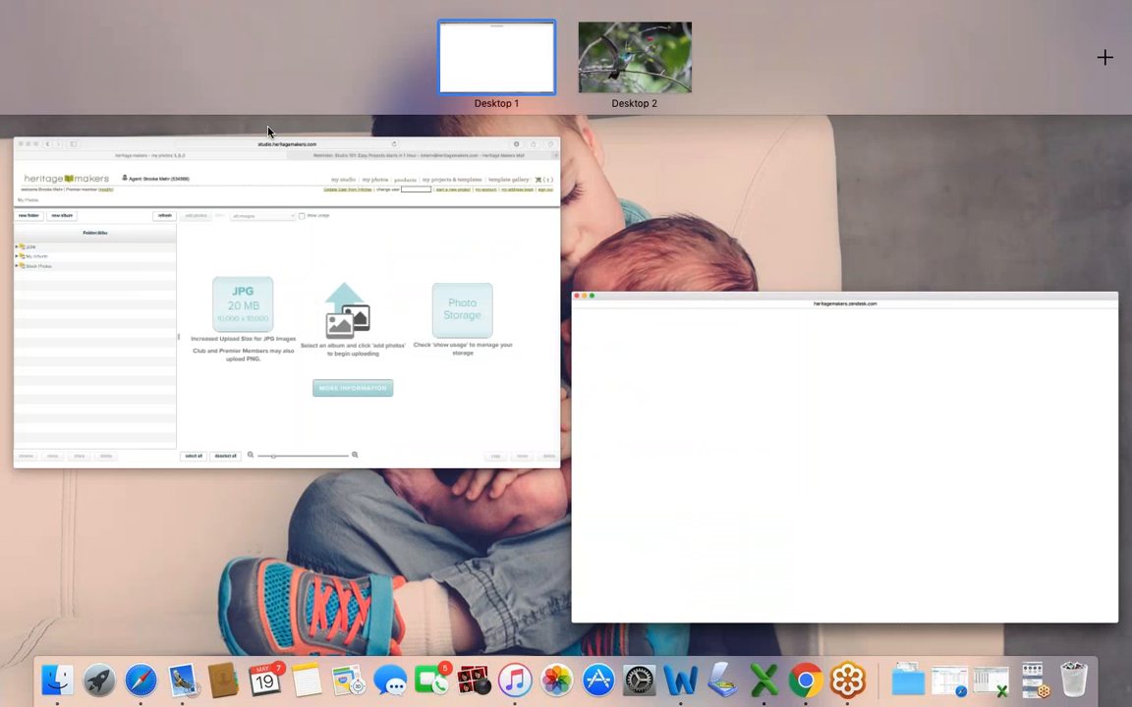
pyautogui.hotkey('ctrl', 'Up')
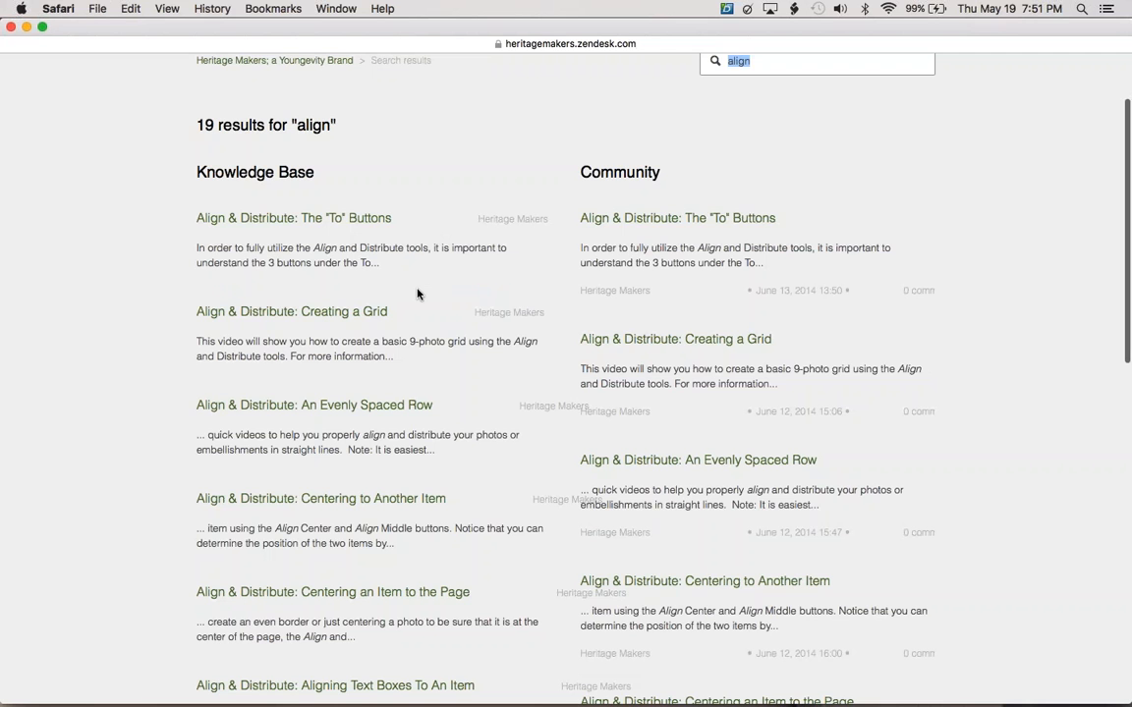
# Close the 'align' Help Center results window and the Studio project window.
pyautogui.scroll(-1, 417, 294)
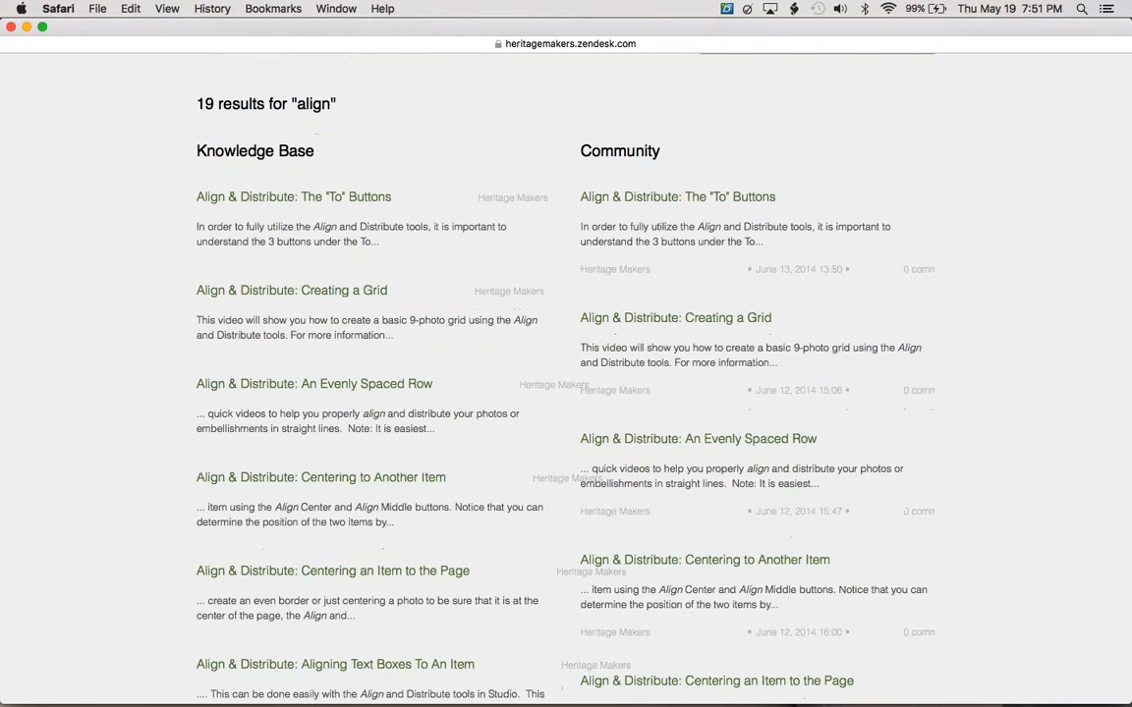
pyautogui.scroll(3, 764, 196)
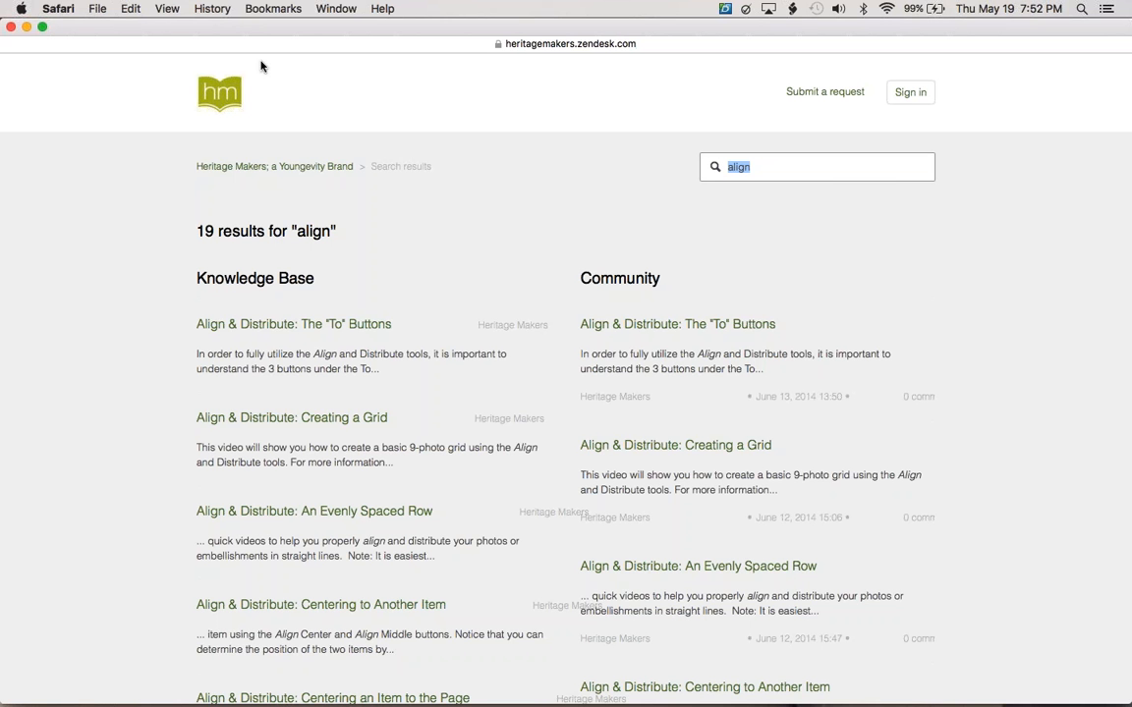
pyautogui.click(10, 27)
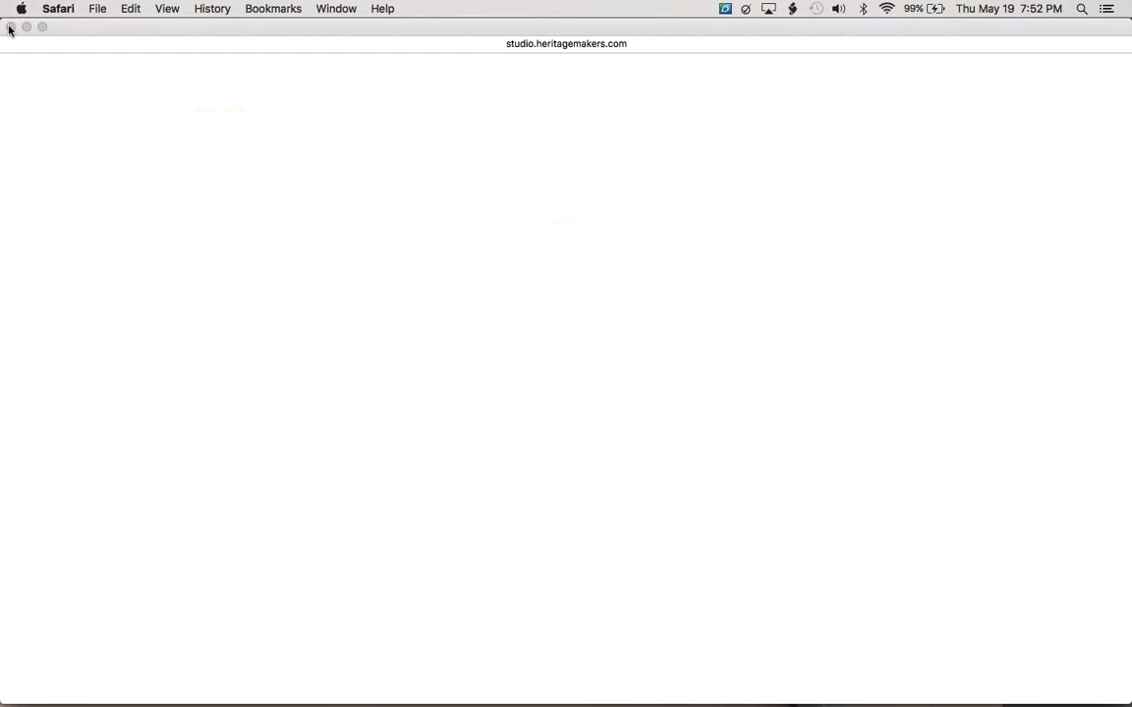
pyautogui.click(10, 27)
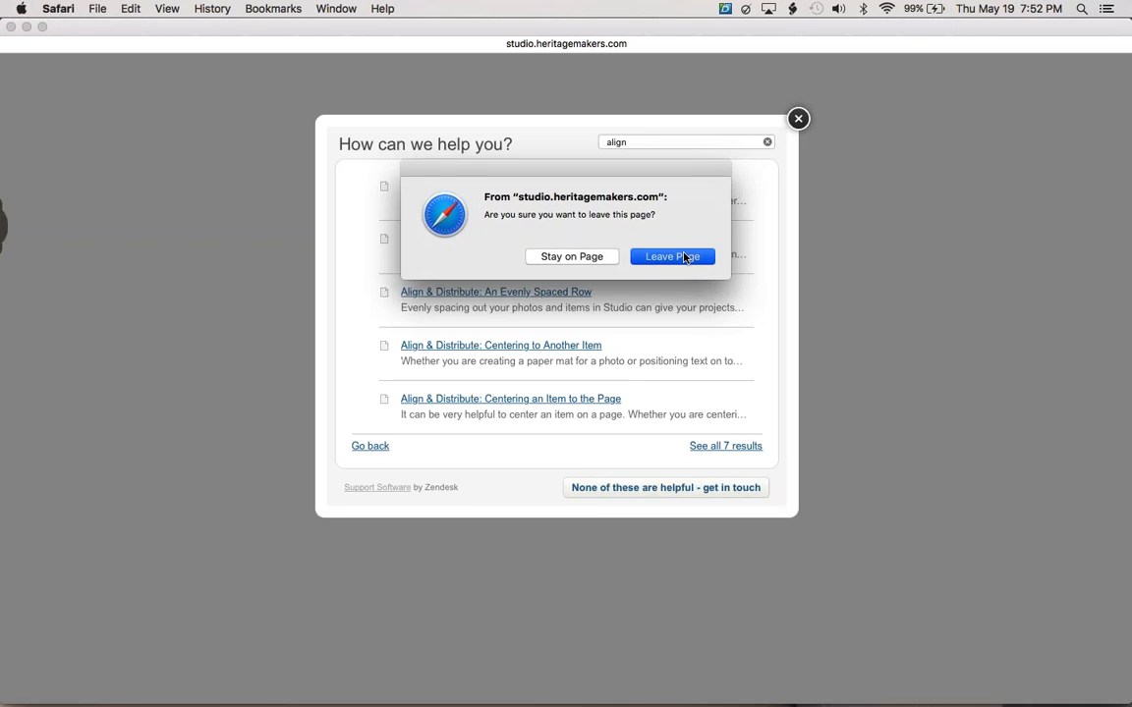
# Leave the project editor page and go to the My Photos folder list.
pyautogui.click(685, 257)
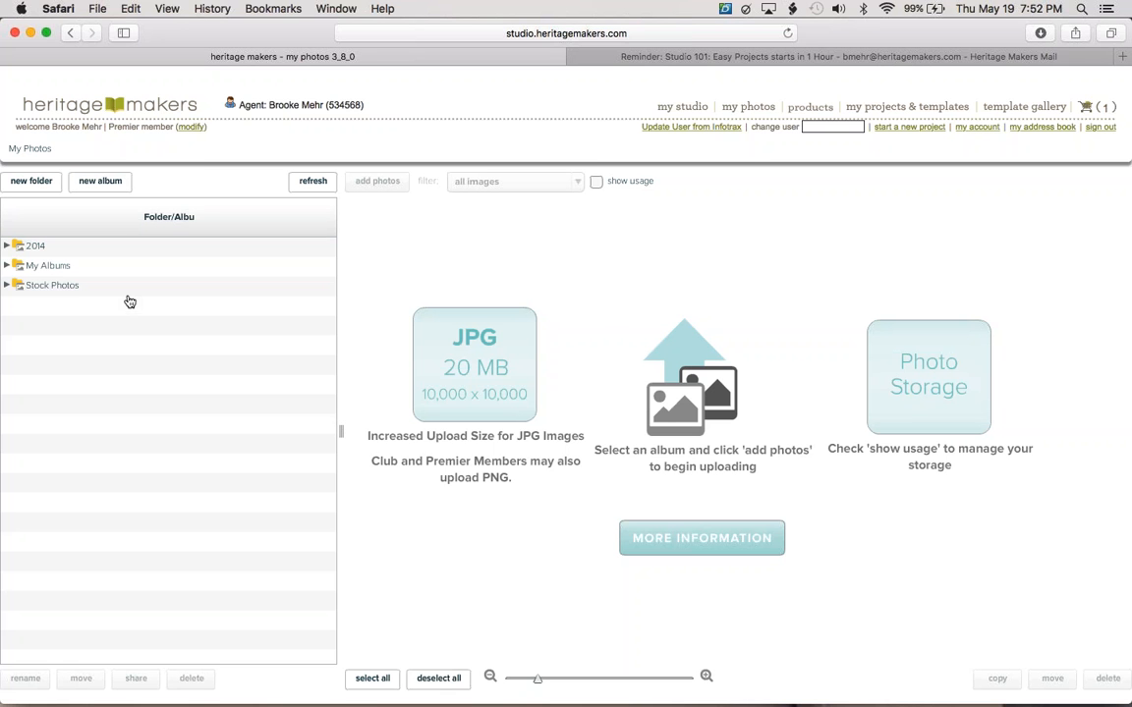
pyautogui.click(67, 268)
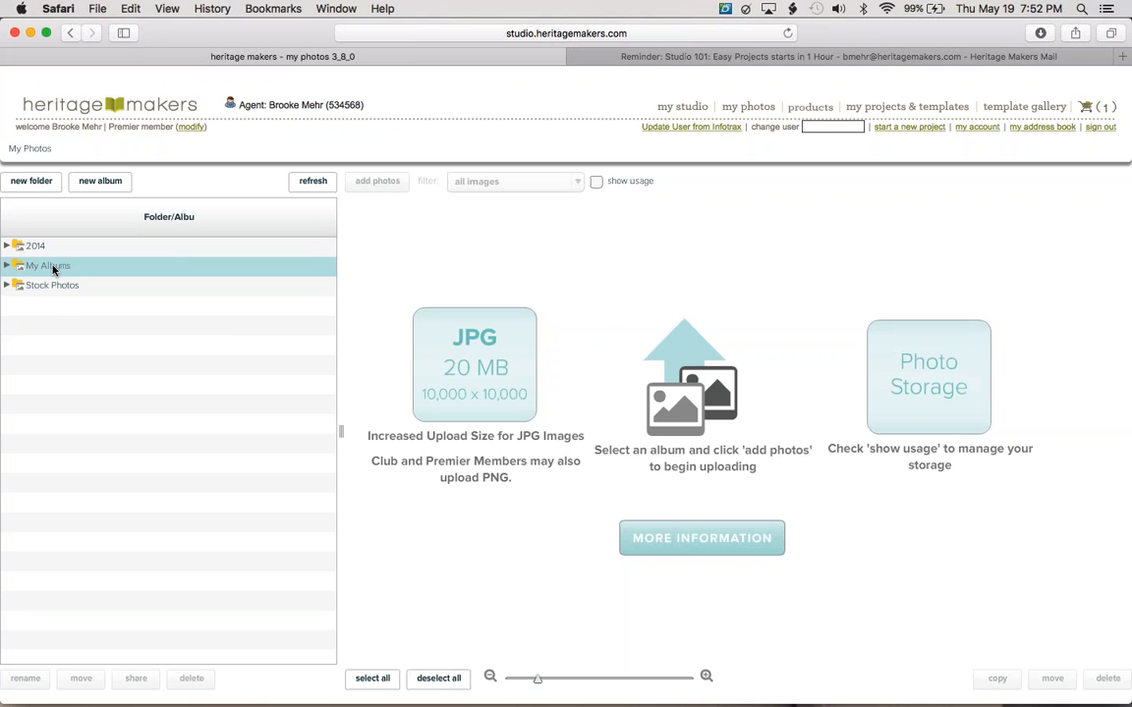
pyautogui.click(59, 311)
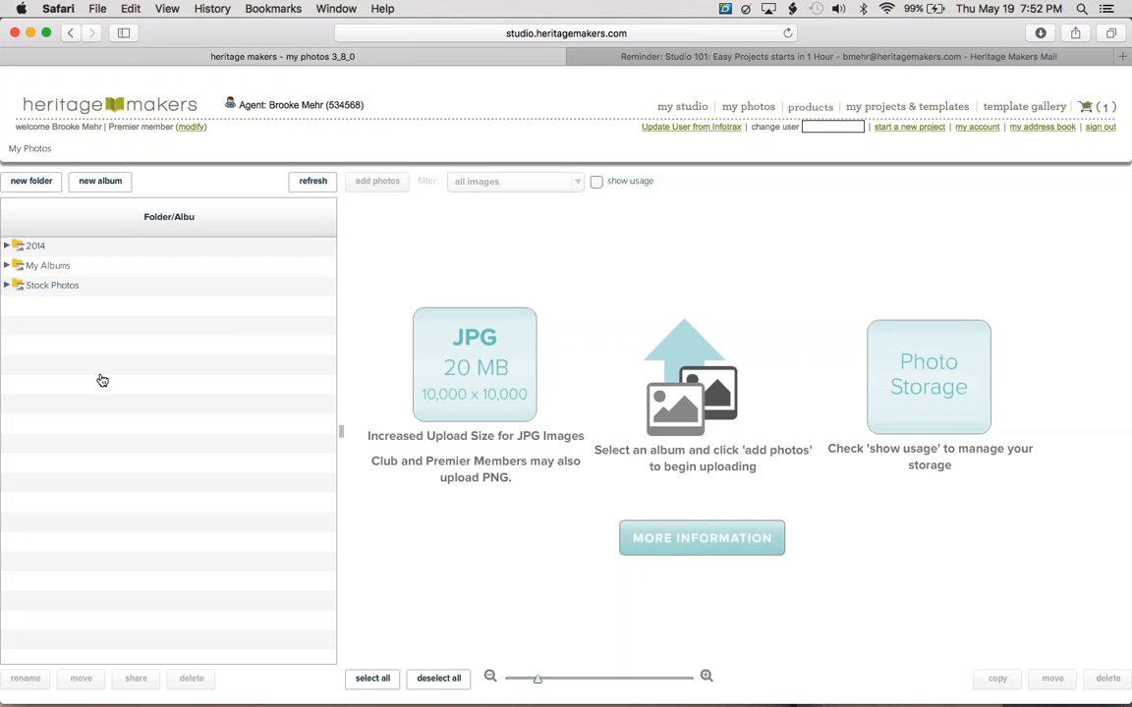
pyautogui.click(38, 182)
# Create a new photo folder named '2015'.
pyautogui.click(45, 183)
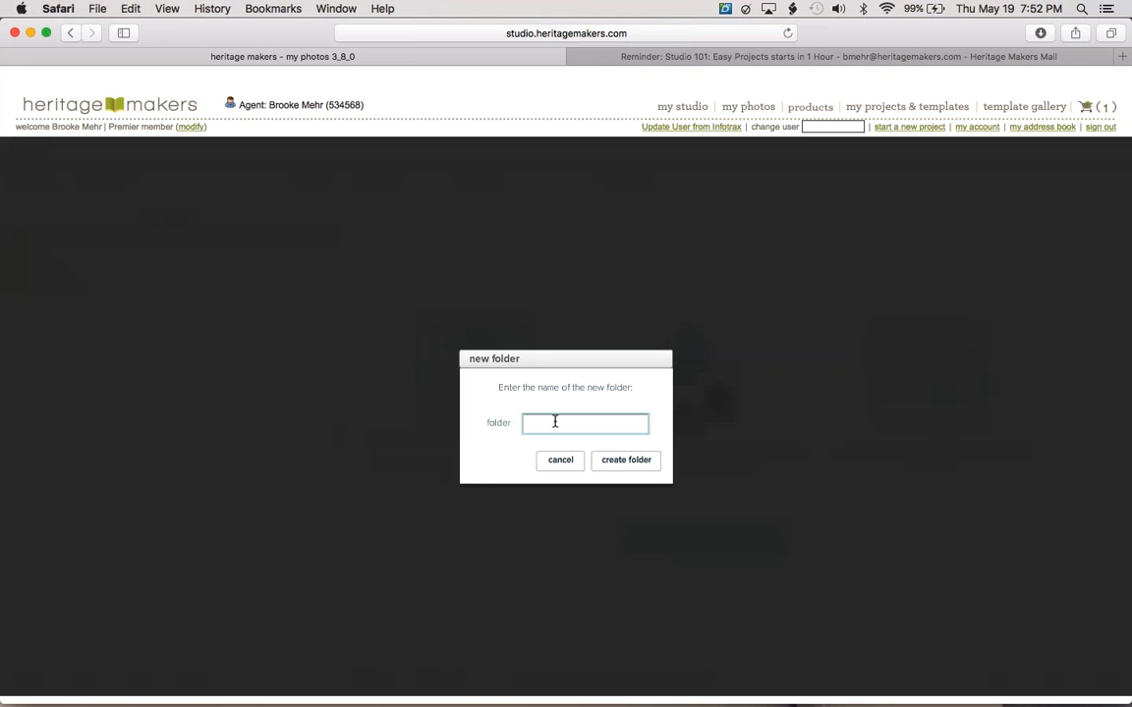
pyautogui.write('2015')
pyautogui.click(626, 463)
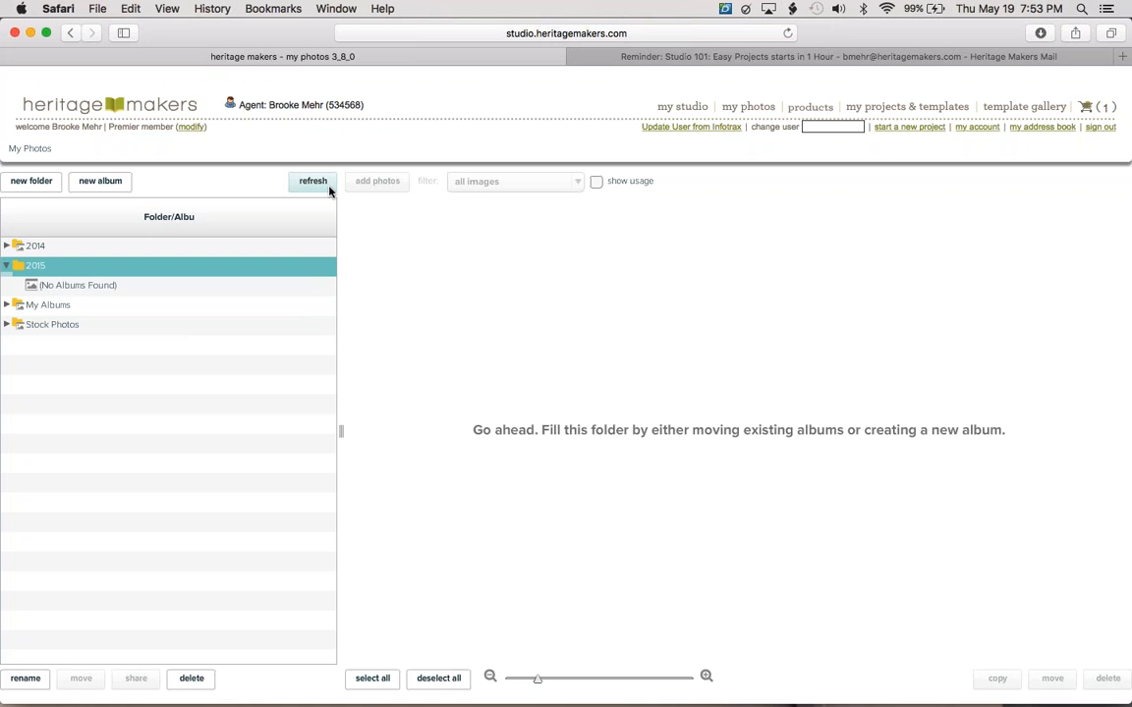
# Add an empty album named 'January' inside the 2015 folder.
pyautogui.click(99, 182)
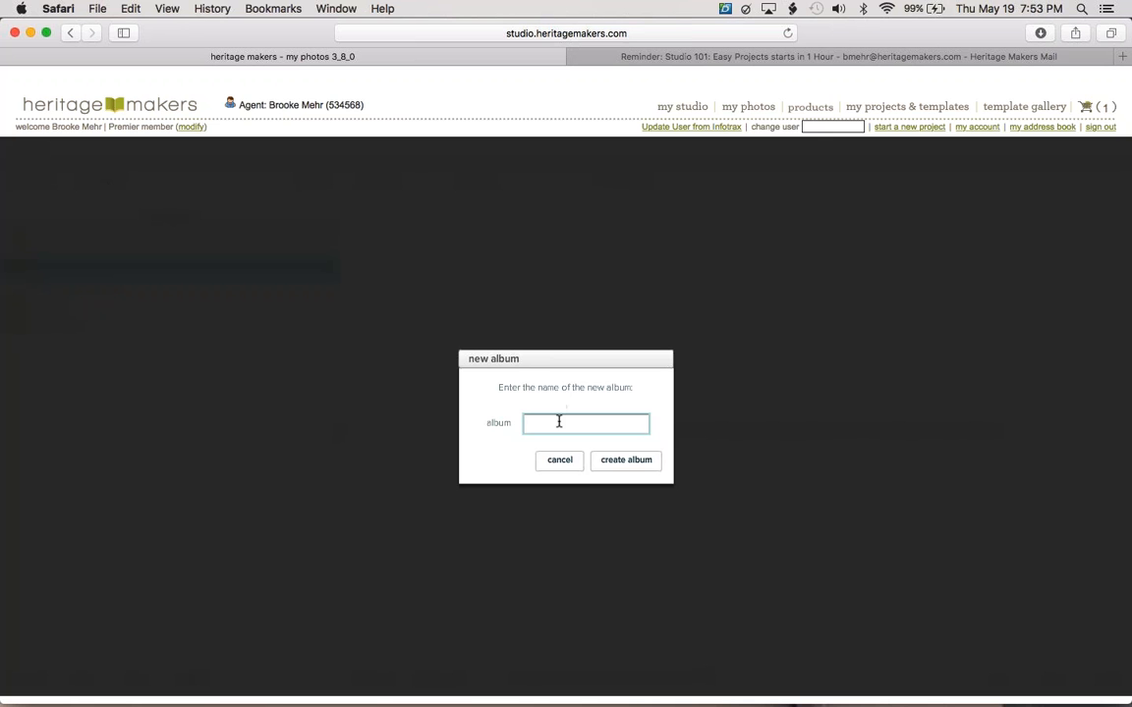
pyautogui.write('January')
pyautogui.press('Return')
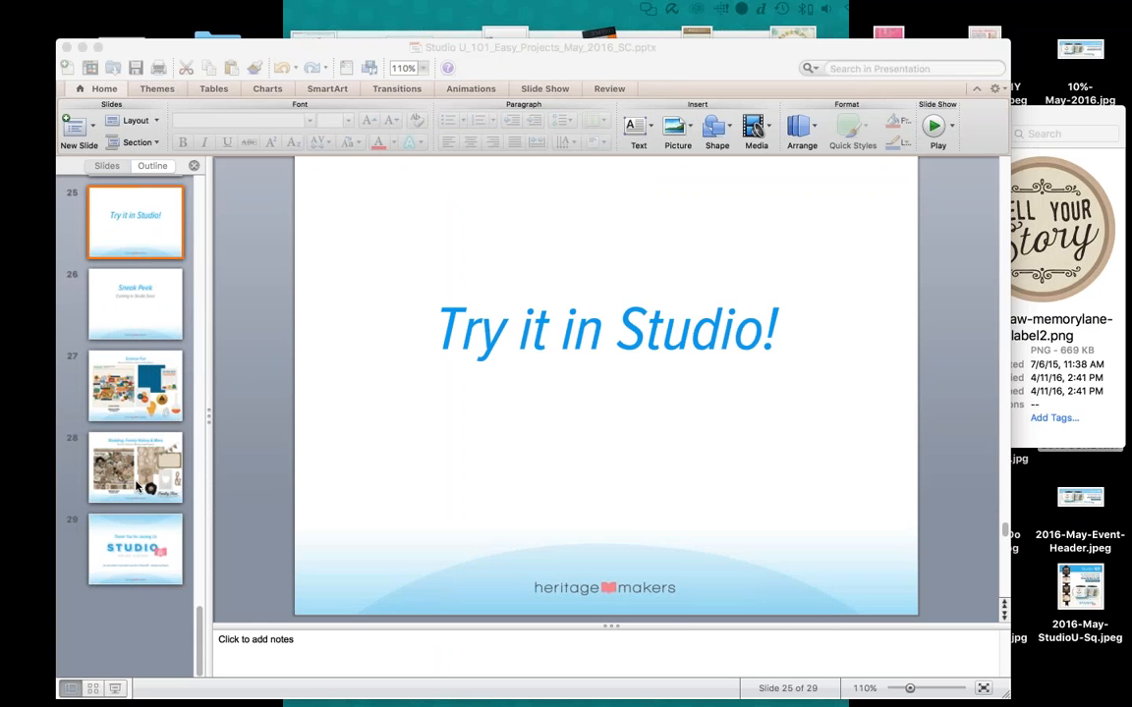
# Start the PowerPoint slide show from slide 25, 'Try it in Studio!'.
pyautogui.click(114, 694)
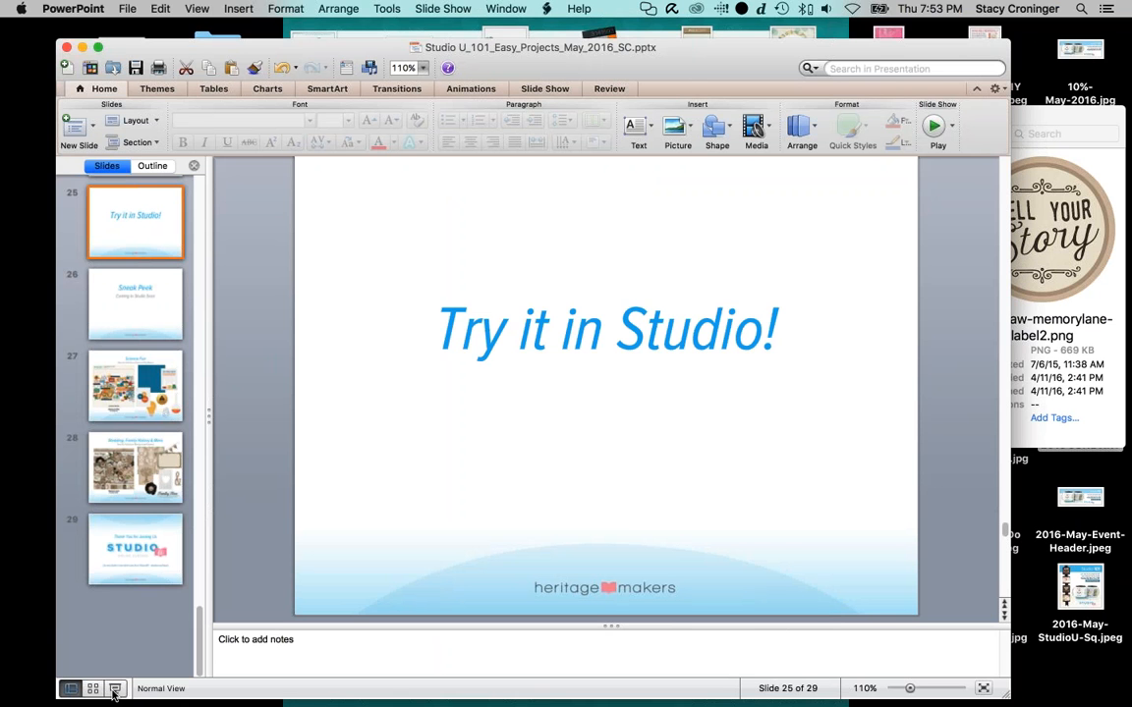
pyautogui.click(114, 692)
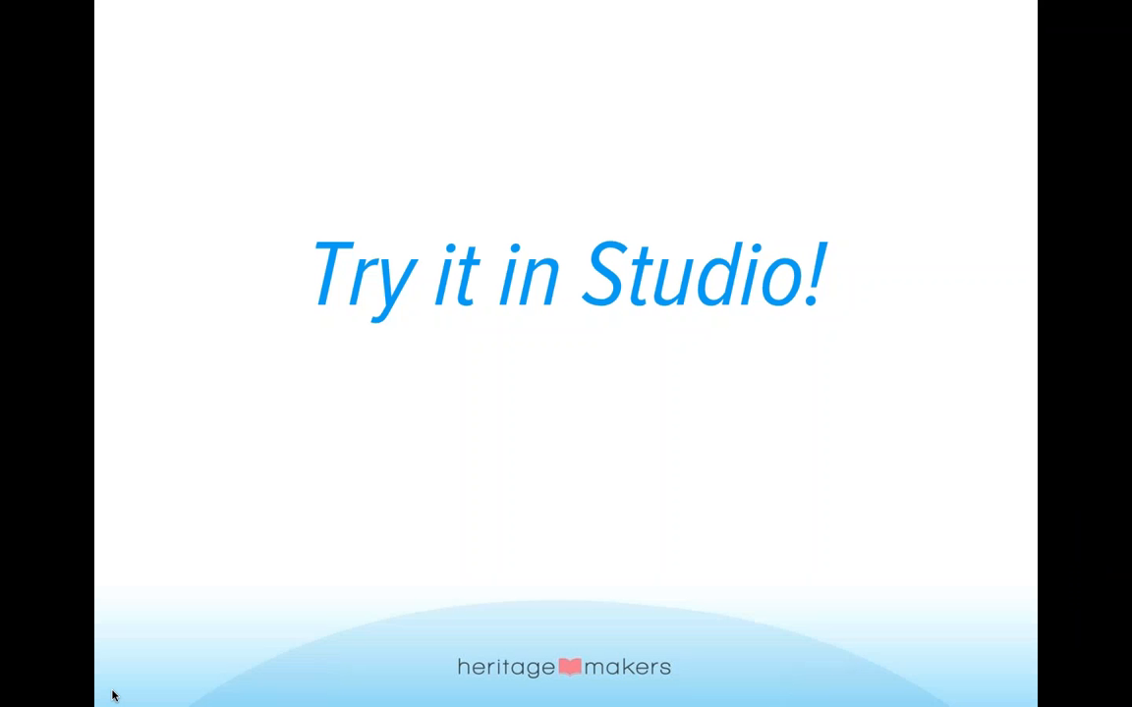